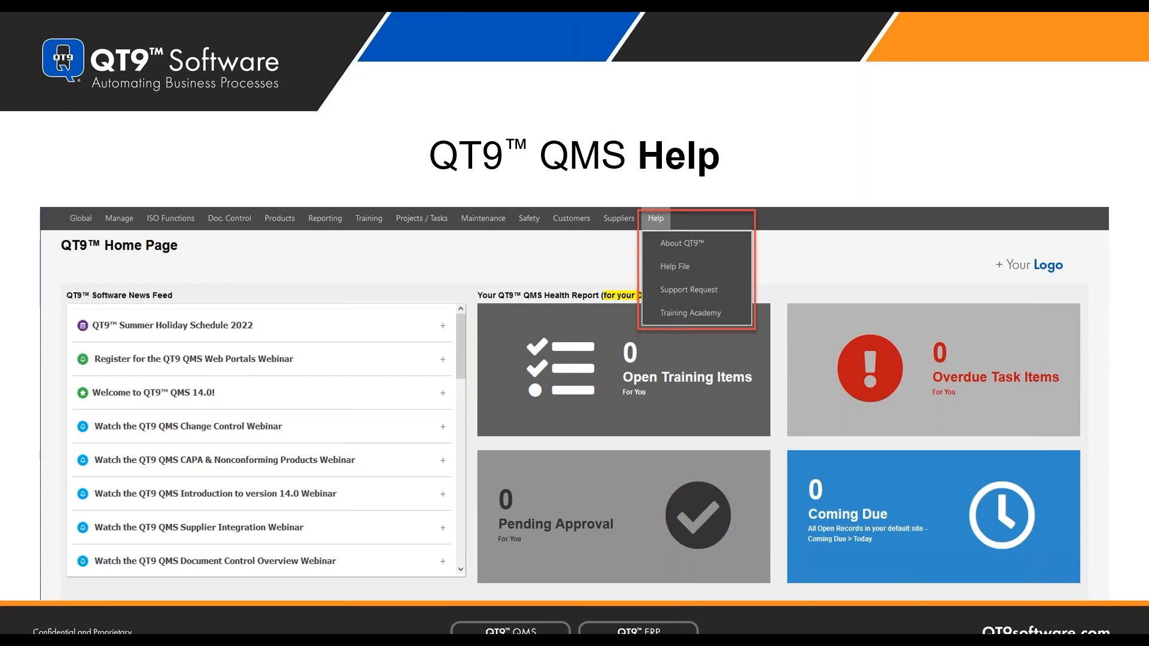
- End the PowerPoint slide show and close the presentation, revealing the QT9 QMS health report dashboard
key(Escape)
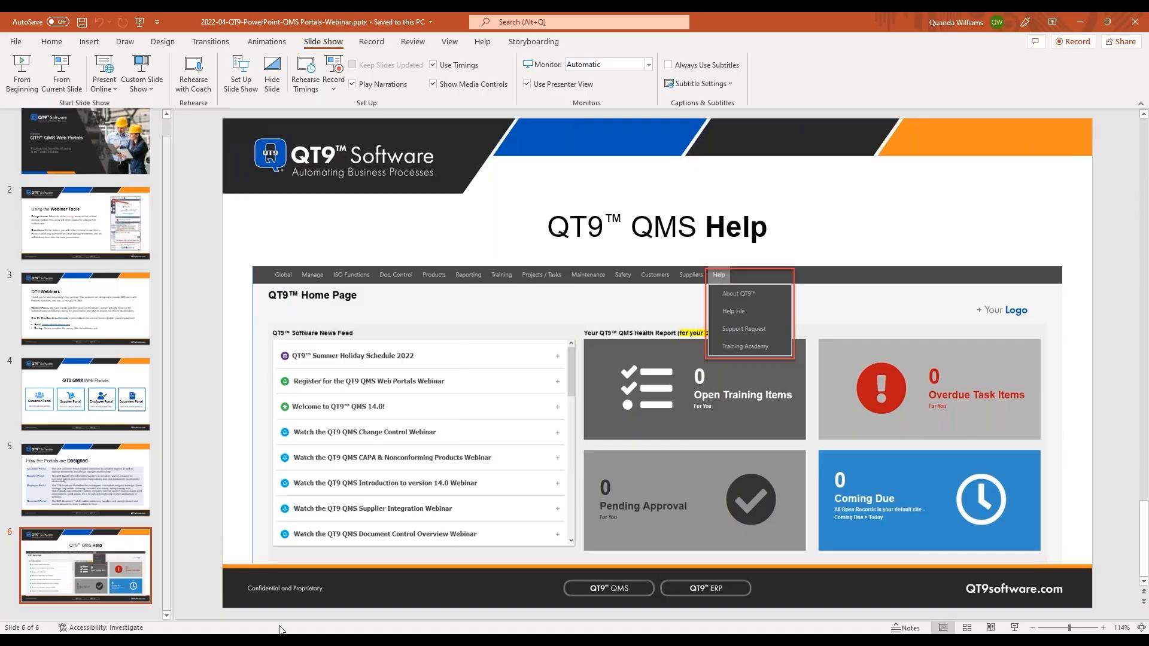
click(1135, 27)
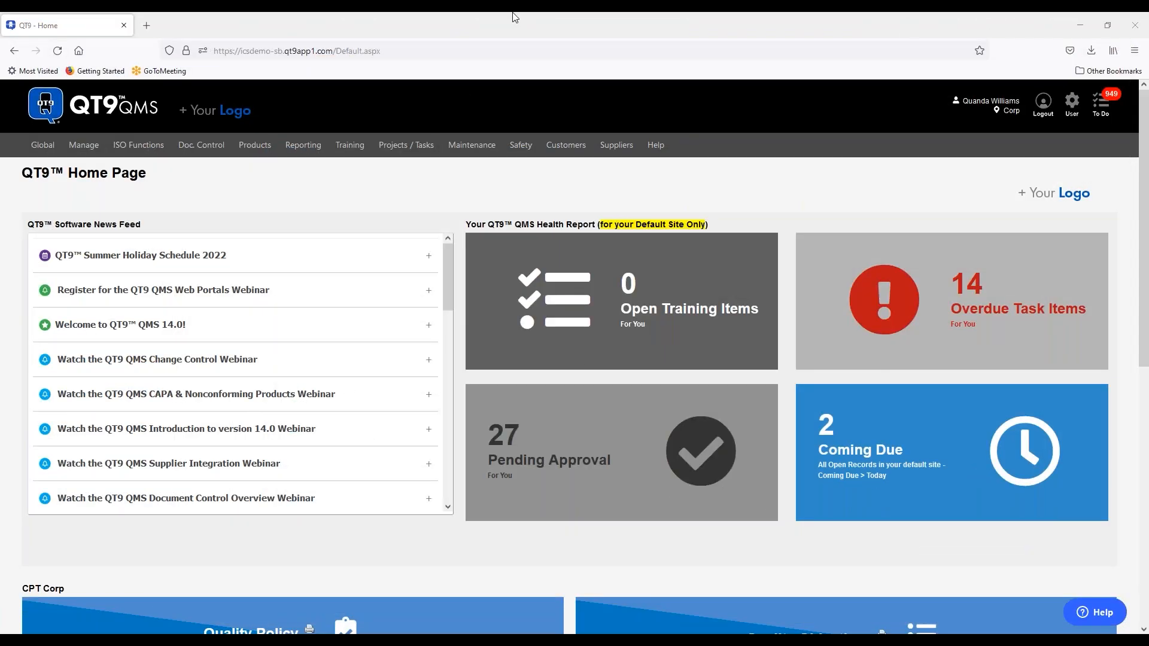
- Log in to the Customer Portal with the login name, password, saved full name and e-mail
mouse_move(250, 640)
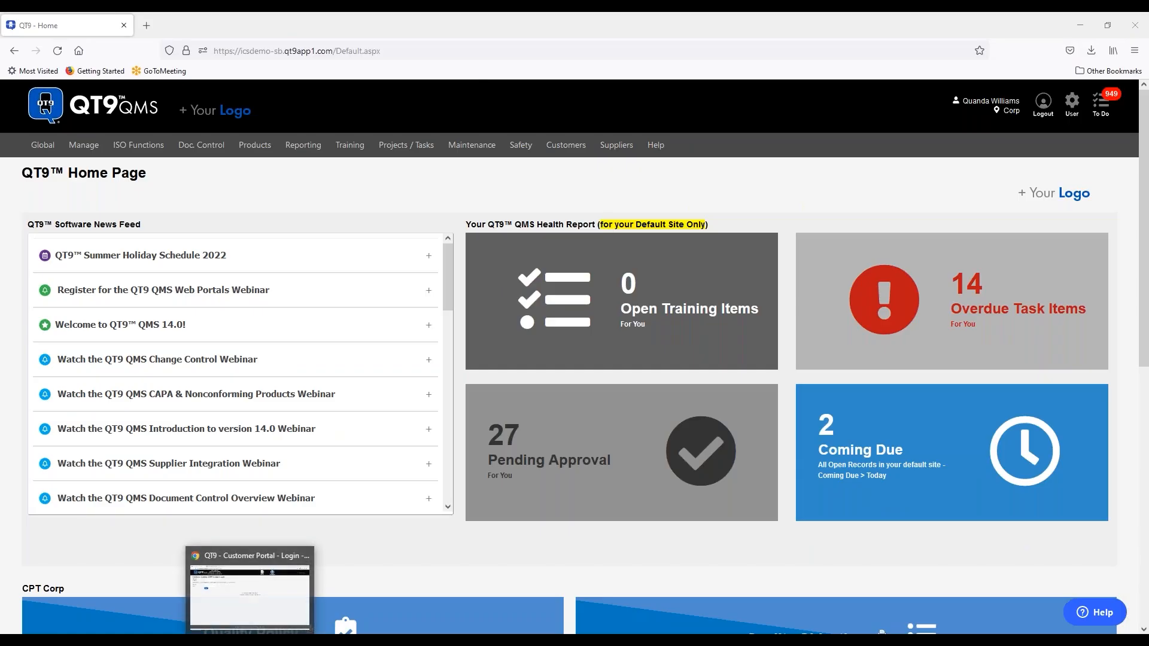
click(267, 616)
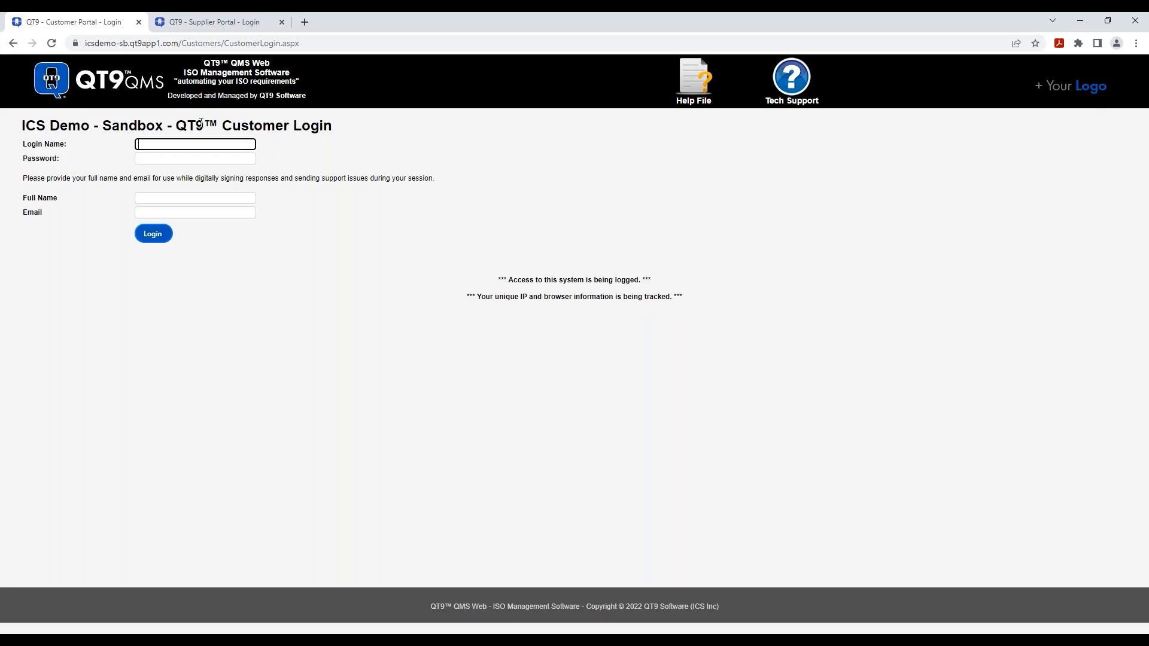
text(qinc)
key(Tab)
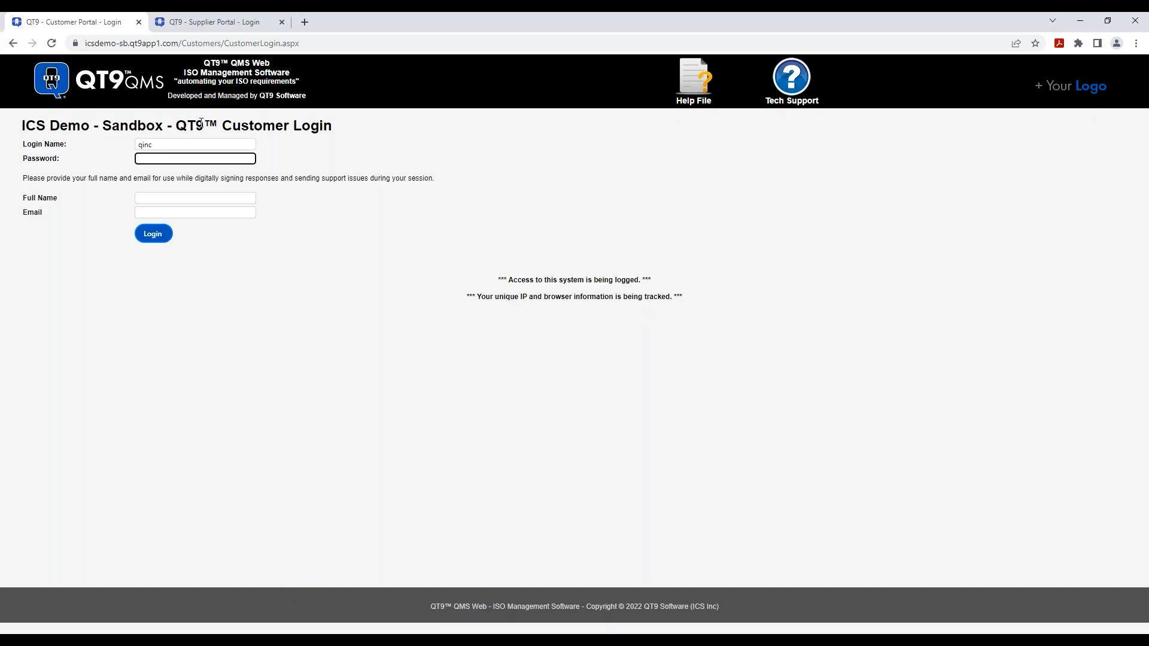
text(••••••••)
click(227, 198)
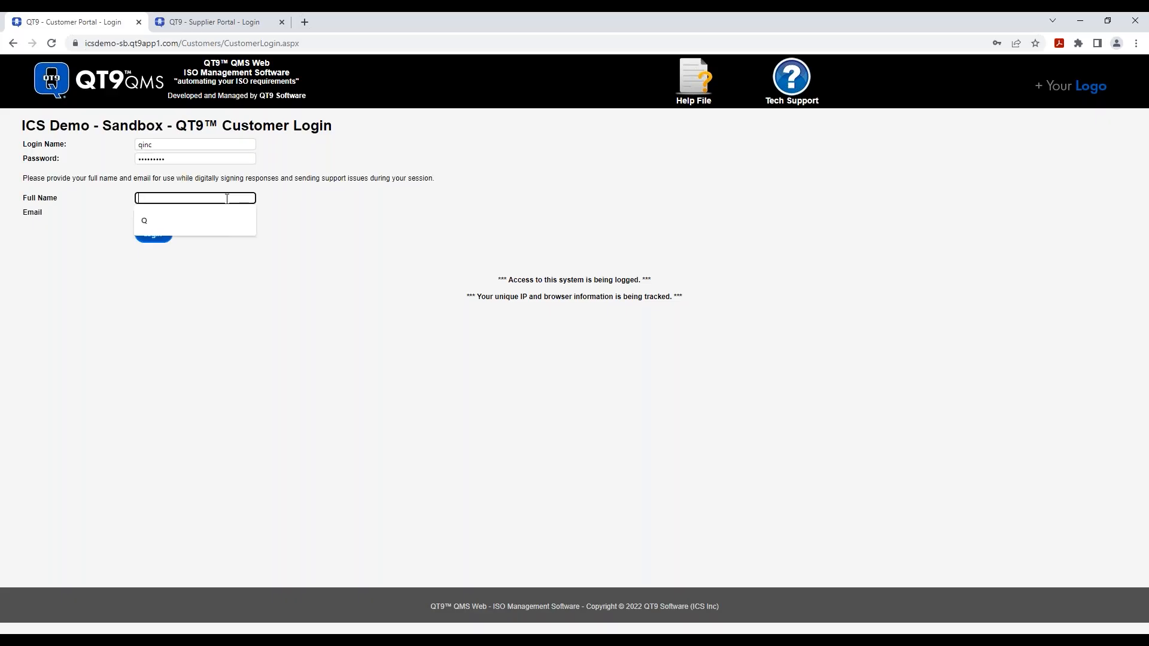
click(211, 220)
click(224, 212)
click(234, 235)
click(152, 234)
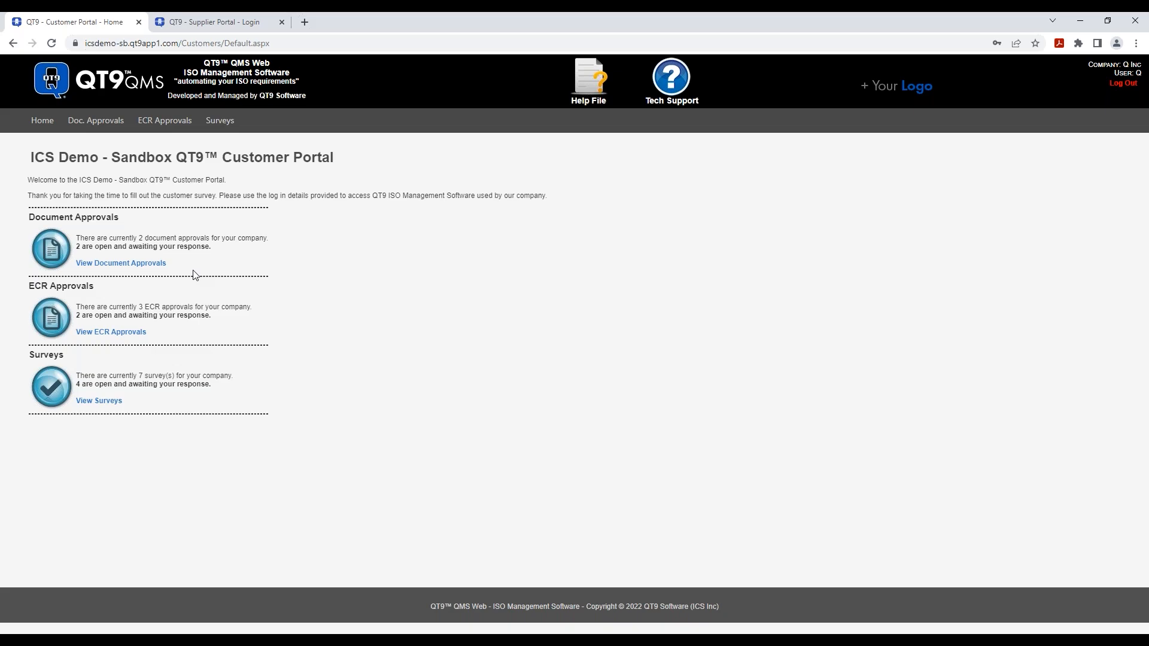
- Open the Implementation Guide approval request from Document Approvals and download its attached TXT file
click(114, 264)
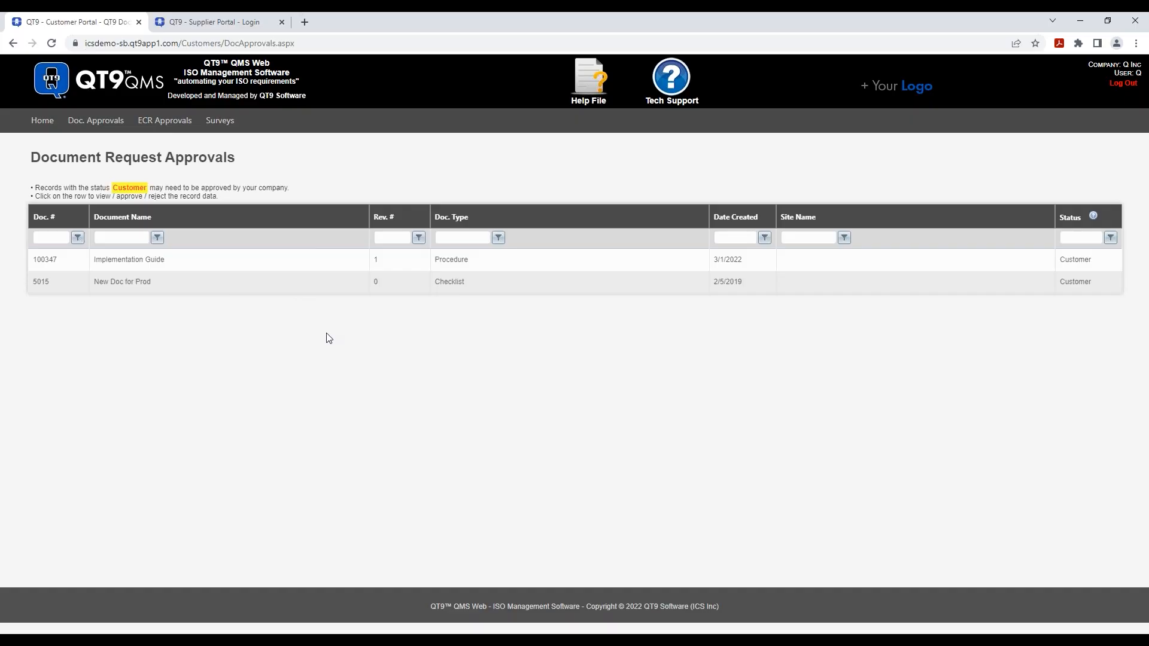
click(233, 264)
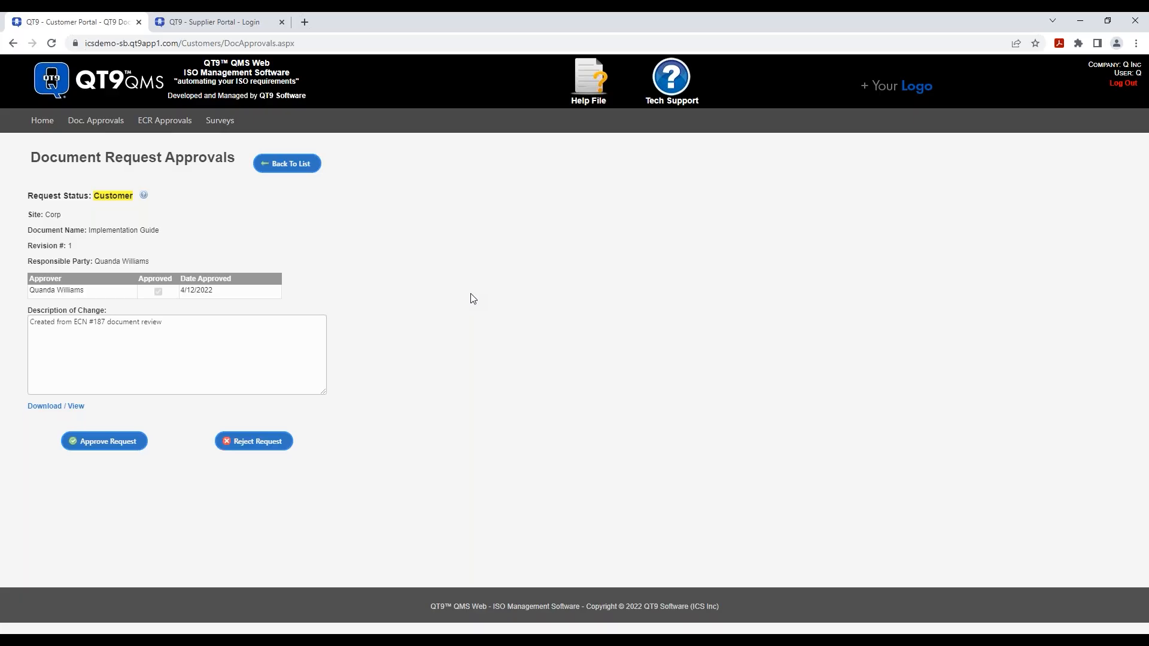
click(54, 408)
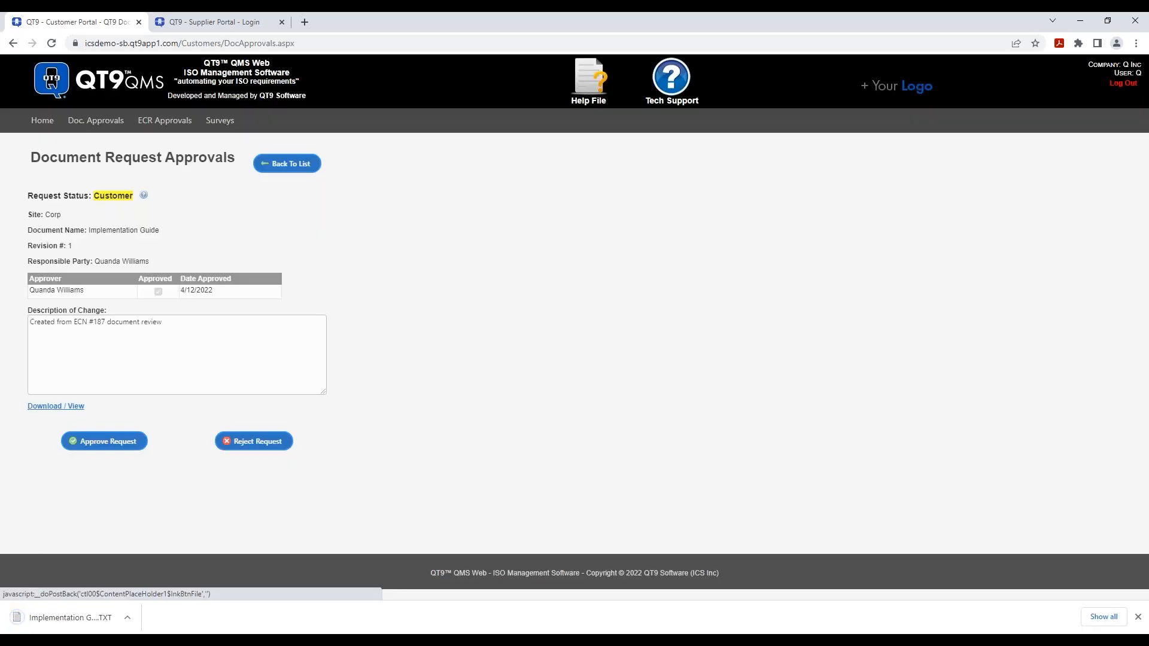
- Read the downloaded Implementation Guide TXT in Notepad, close it, and begin rejecting the request
click(56, 628)
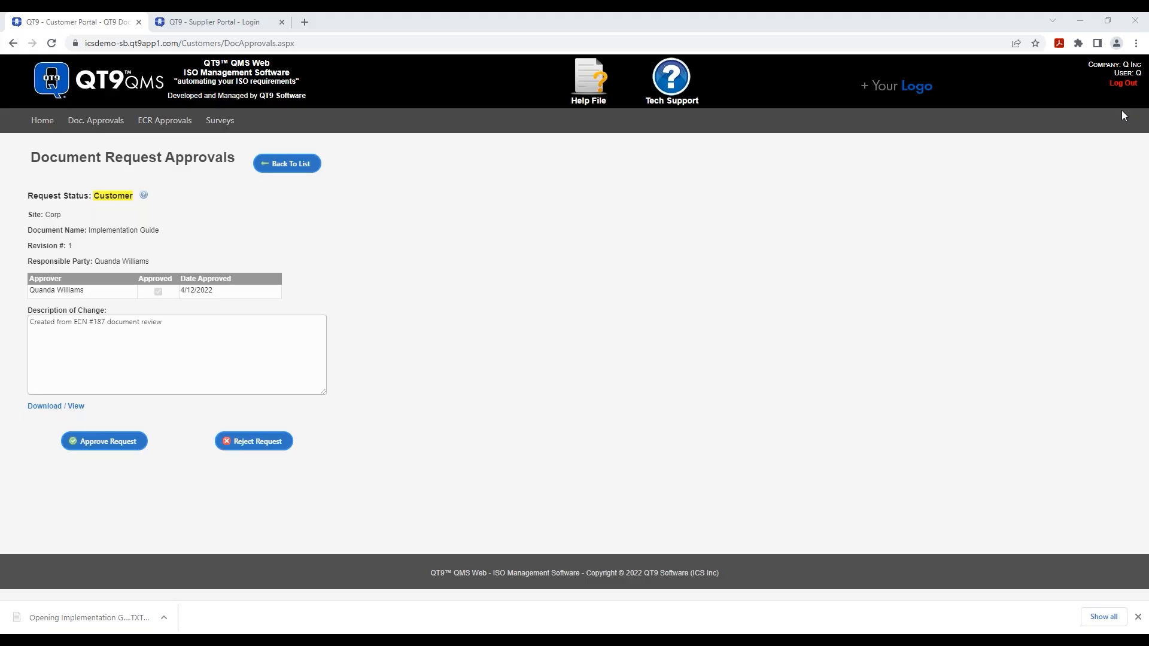
drag(1148, 143, 615, 168)
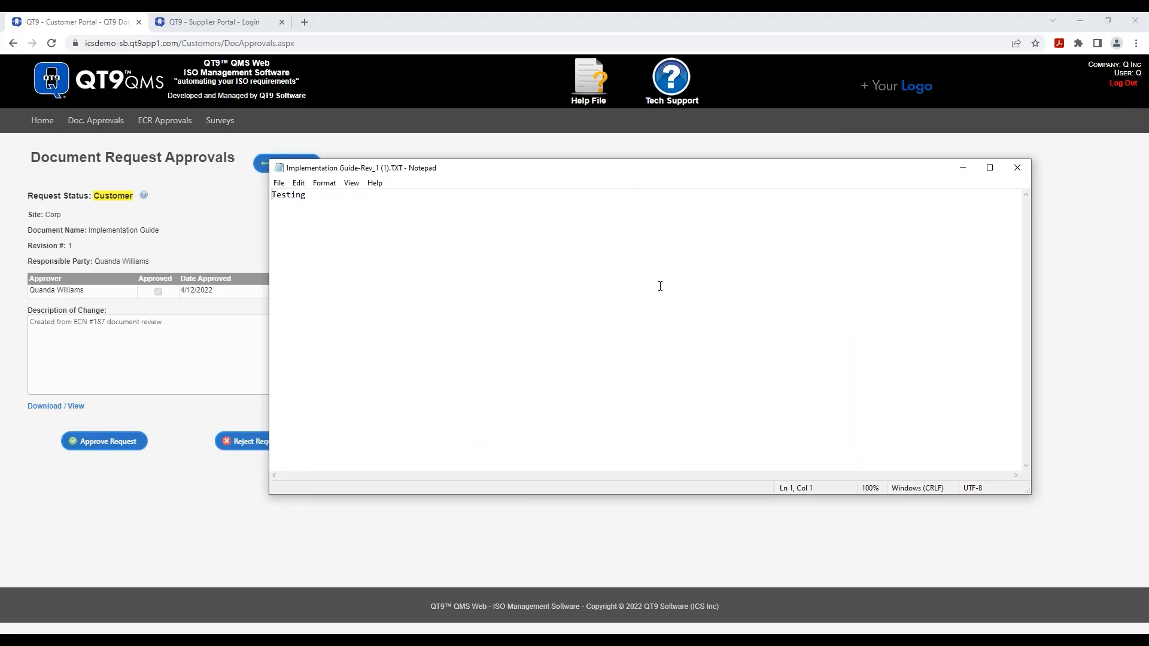
click(1016, 168)
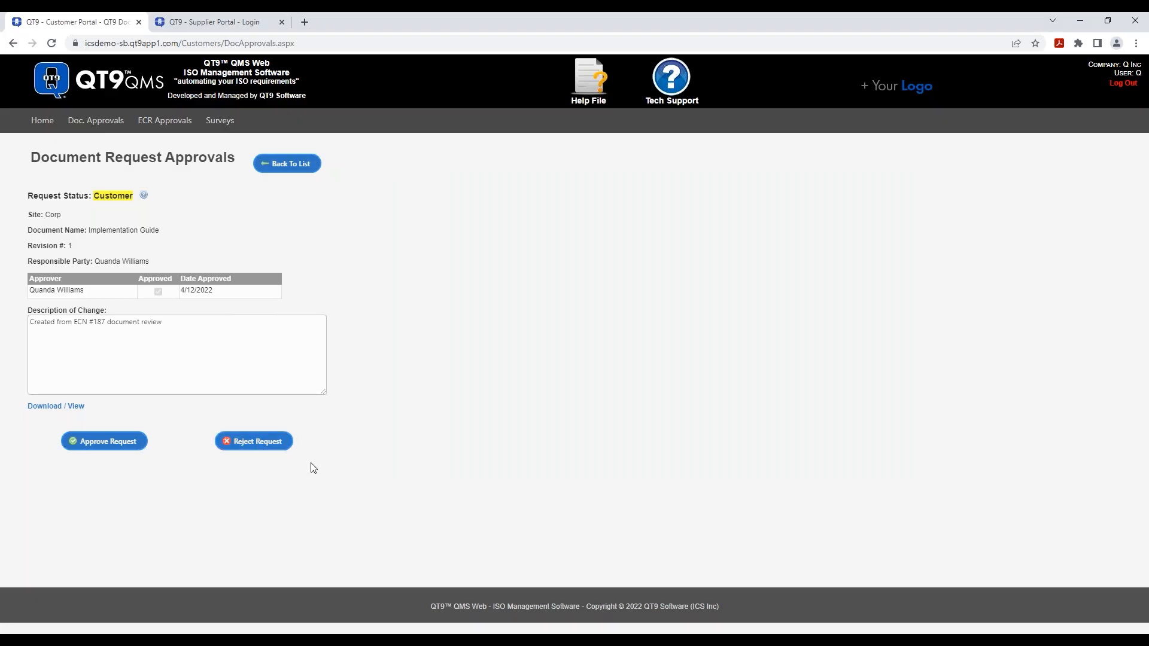
click(256, 443)
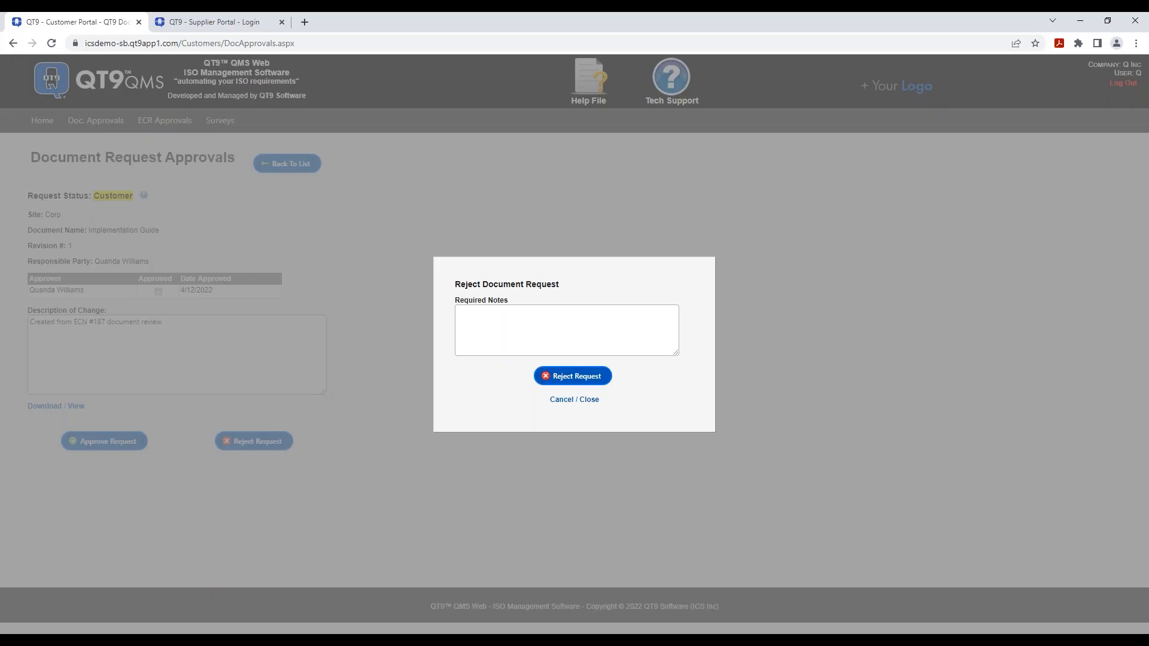
click(573, 400)
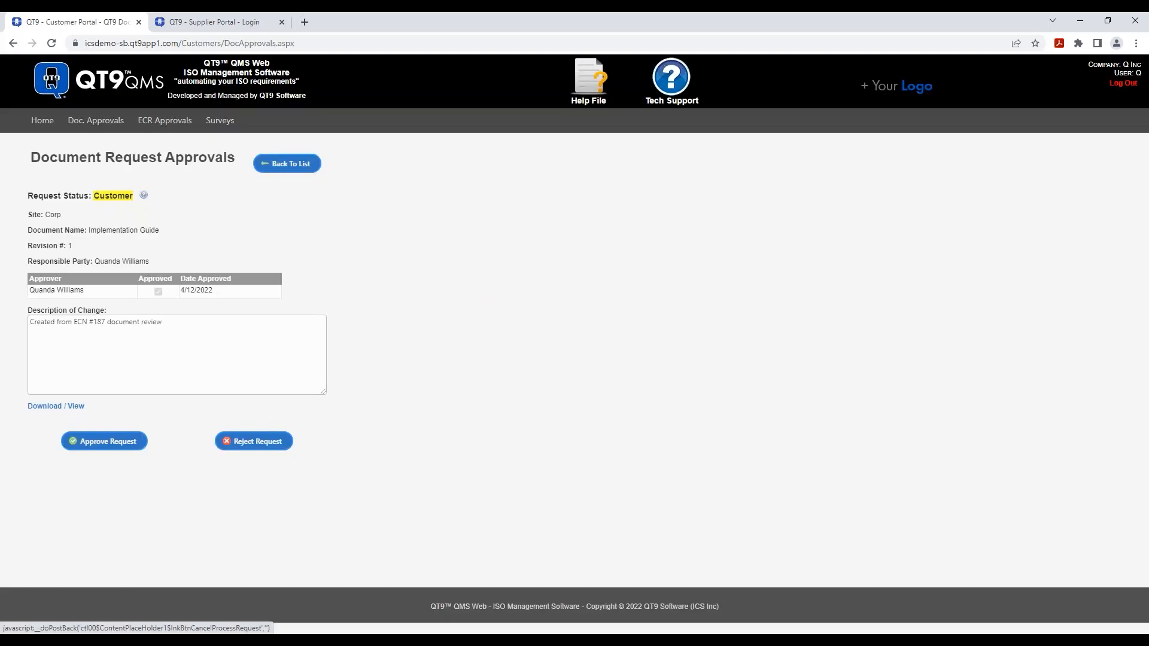
click(107, 445)
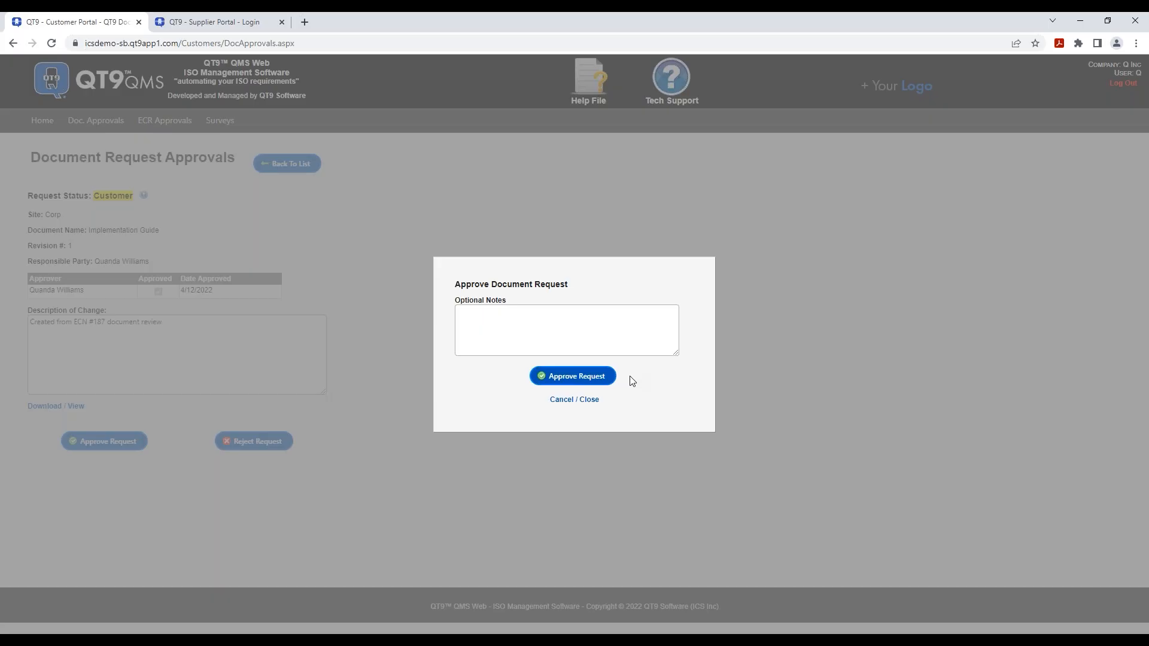
click(581, 400)
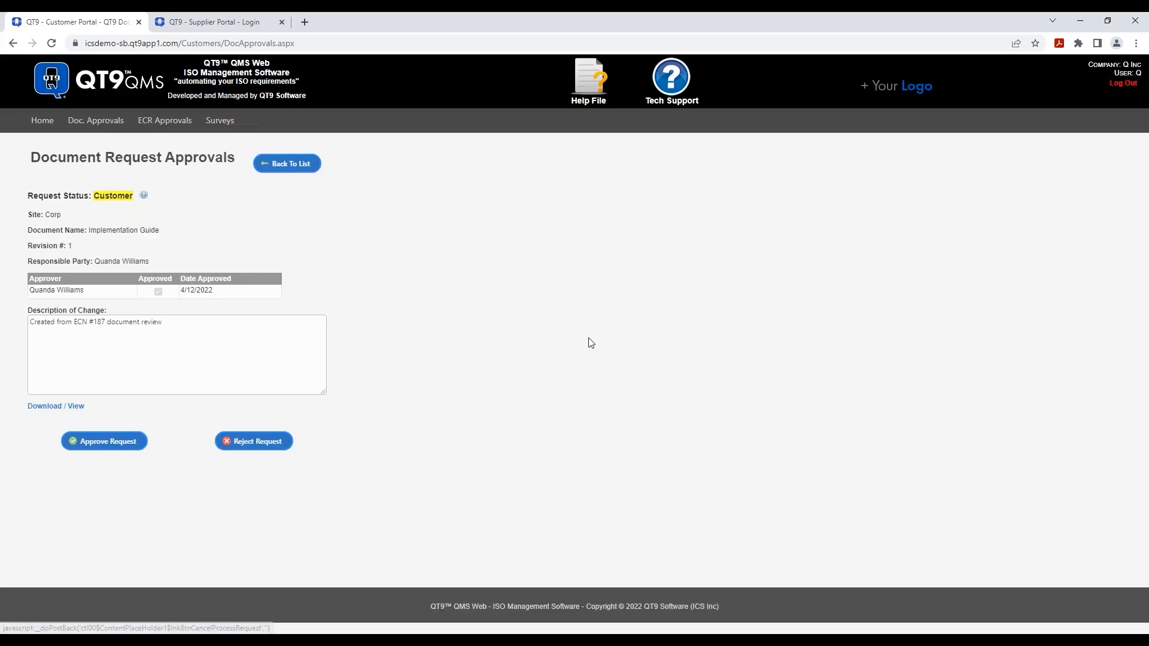
- Go back to the portal home and list ECR approvals, showing ECRs 263 and 130
click(45, 127)
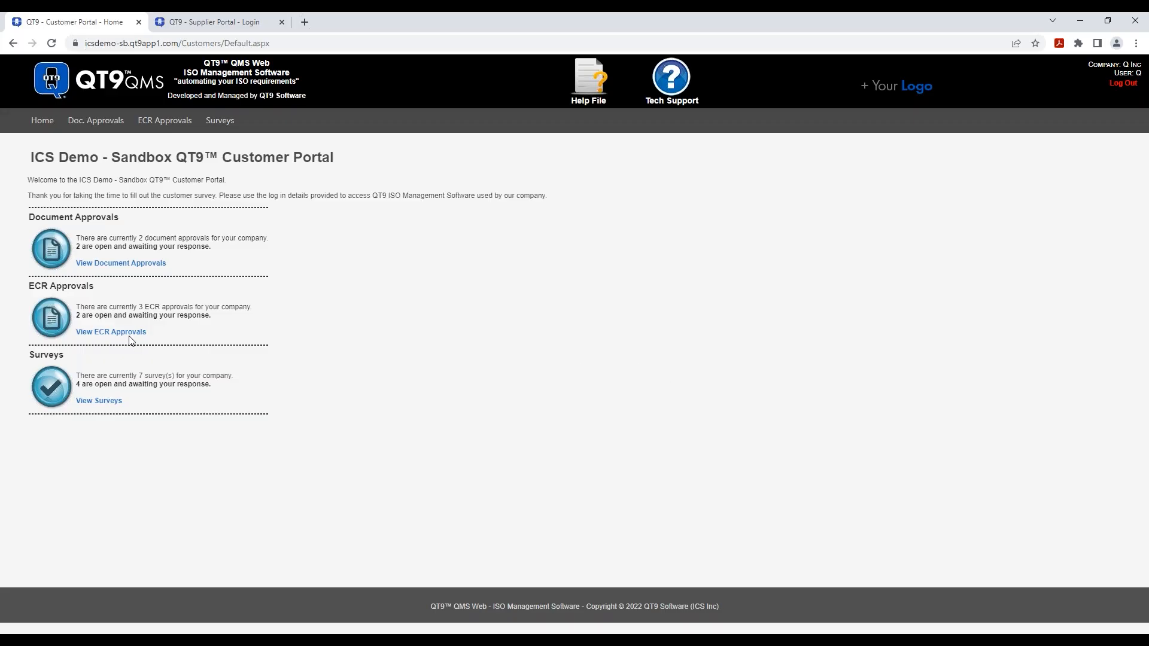
click(108, 332)
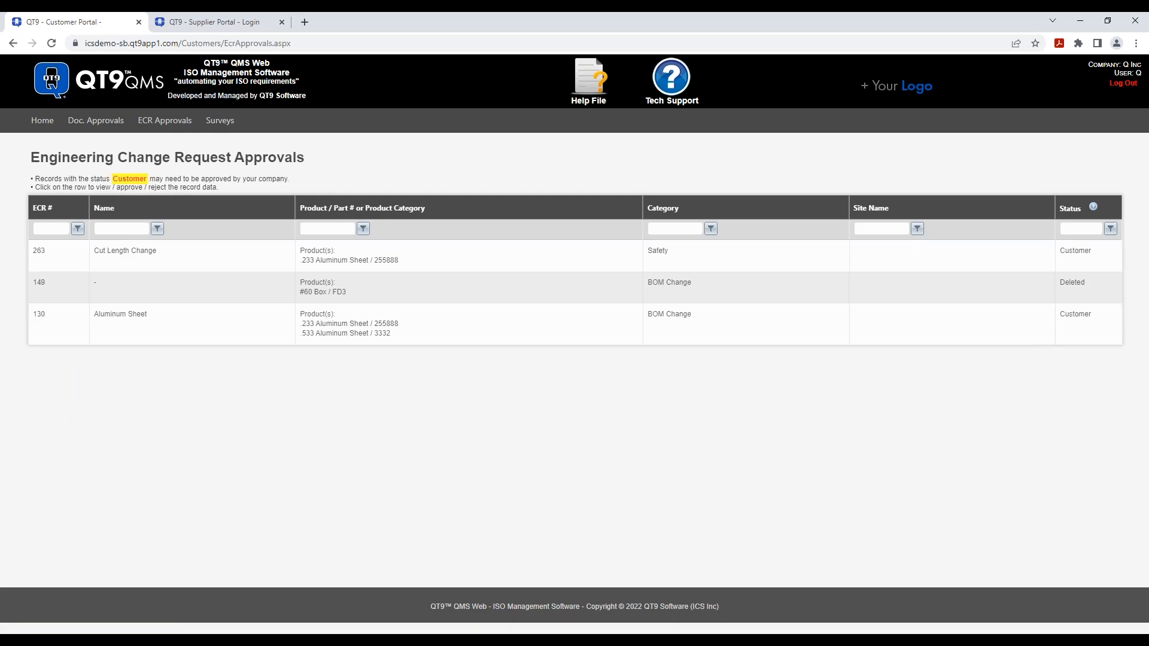
- Open ECR 263 Cut Length Change, check its product info, and view the attached Guide.PDF
click(239, 259)
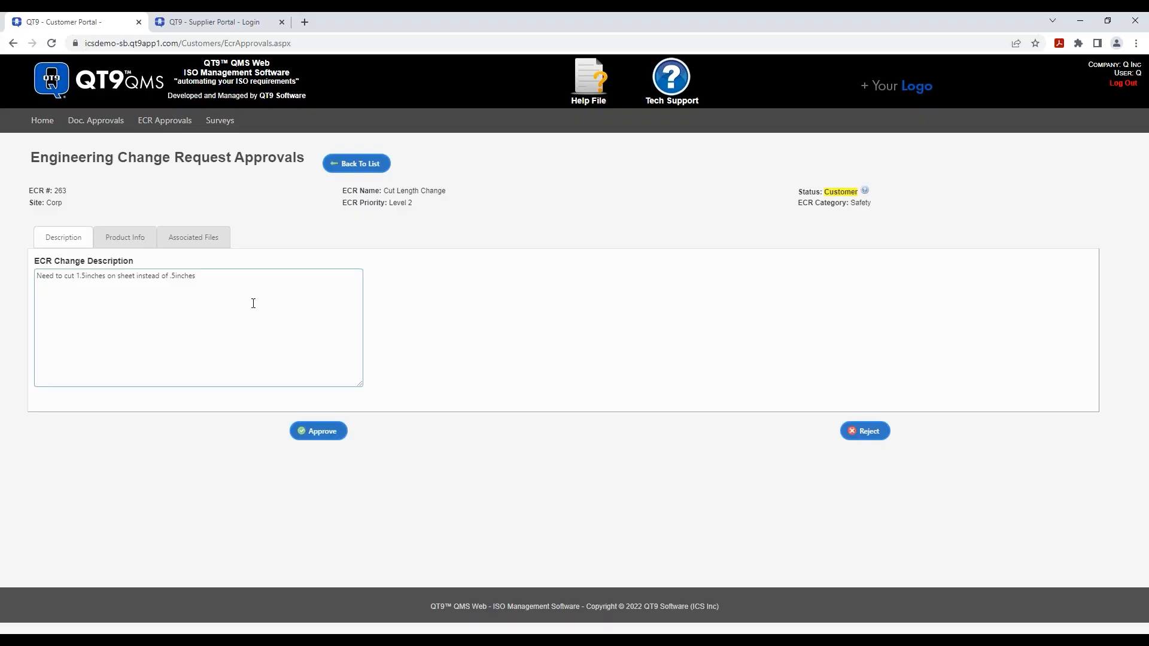
click(120, 237)
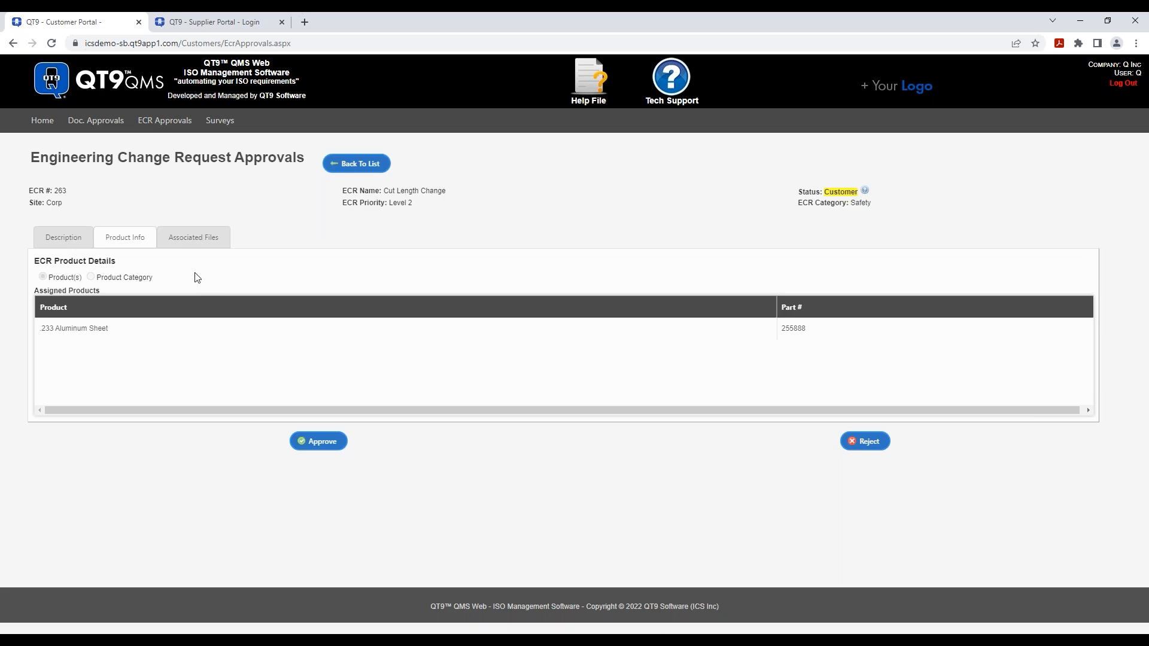
click(197, 242)
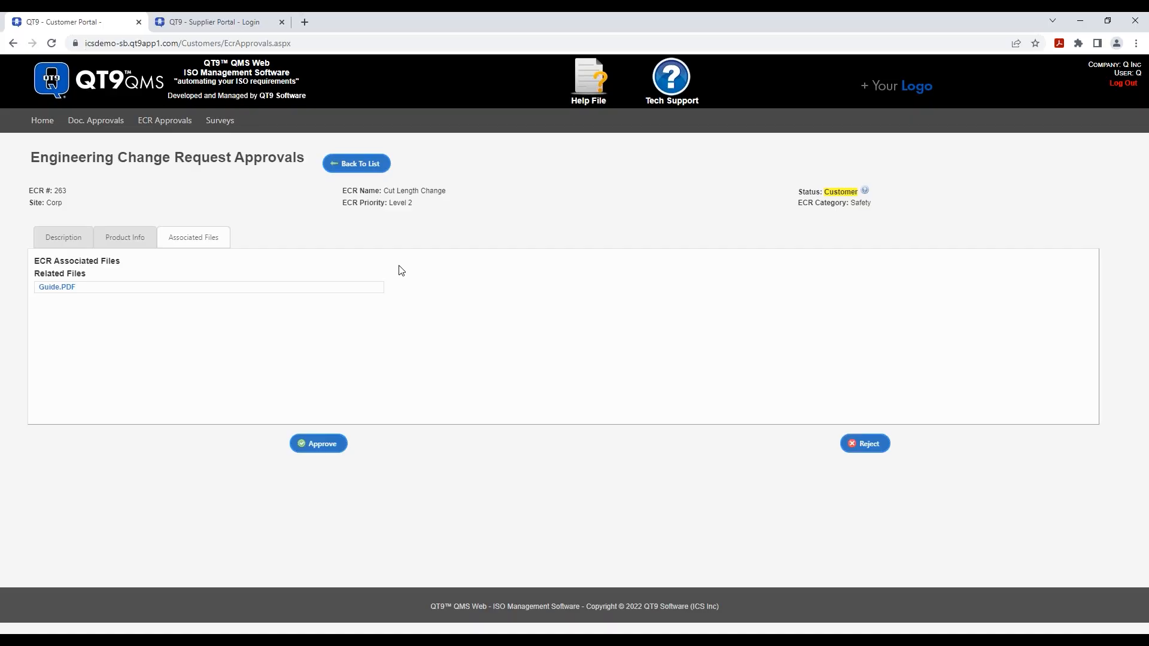
click(52, 288)
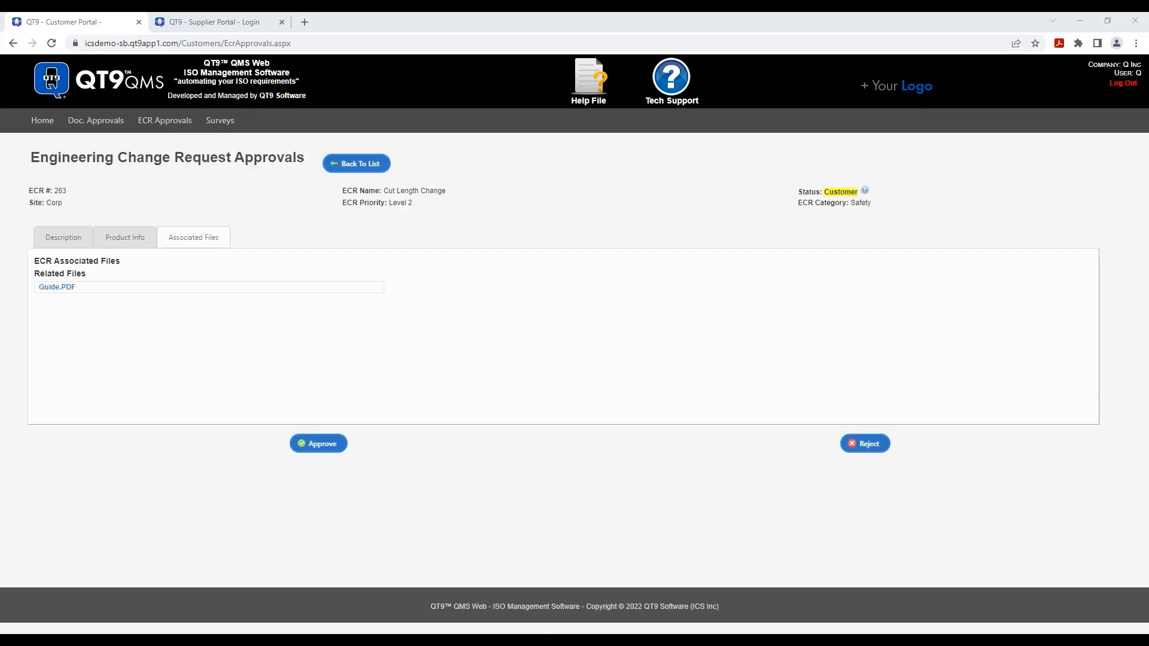
drag(779, 190, 485, 30)
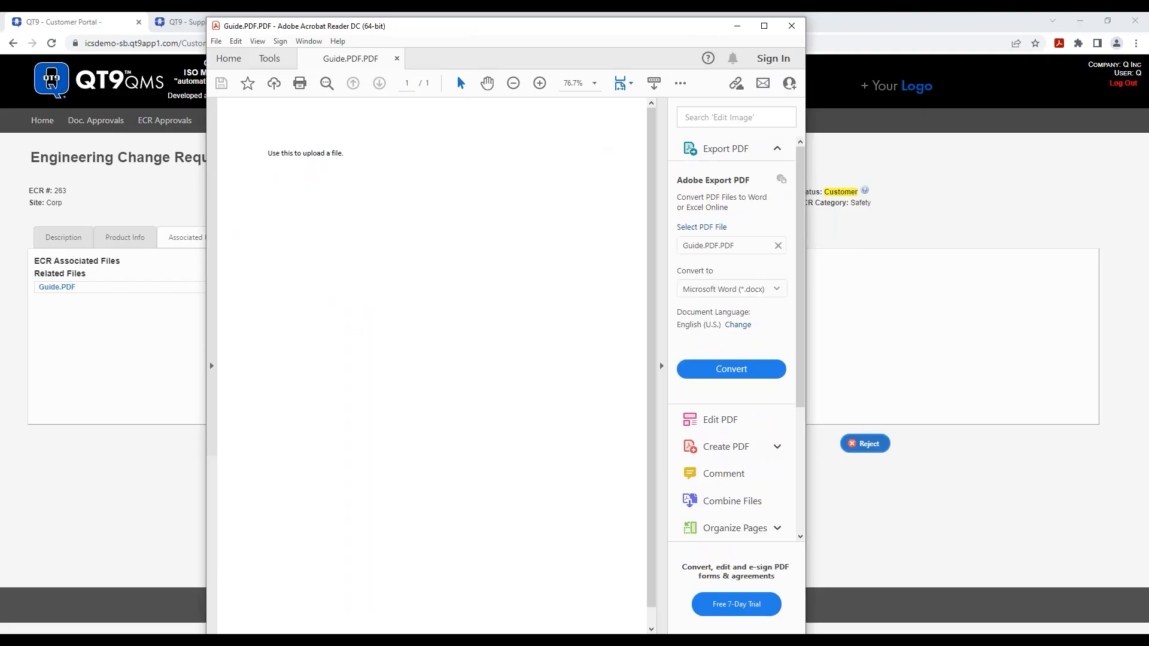
- Close Guide.PDF in Acrobat Reader to get back to ECR 263's associated files
click(794, 28)
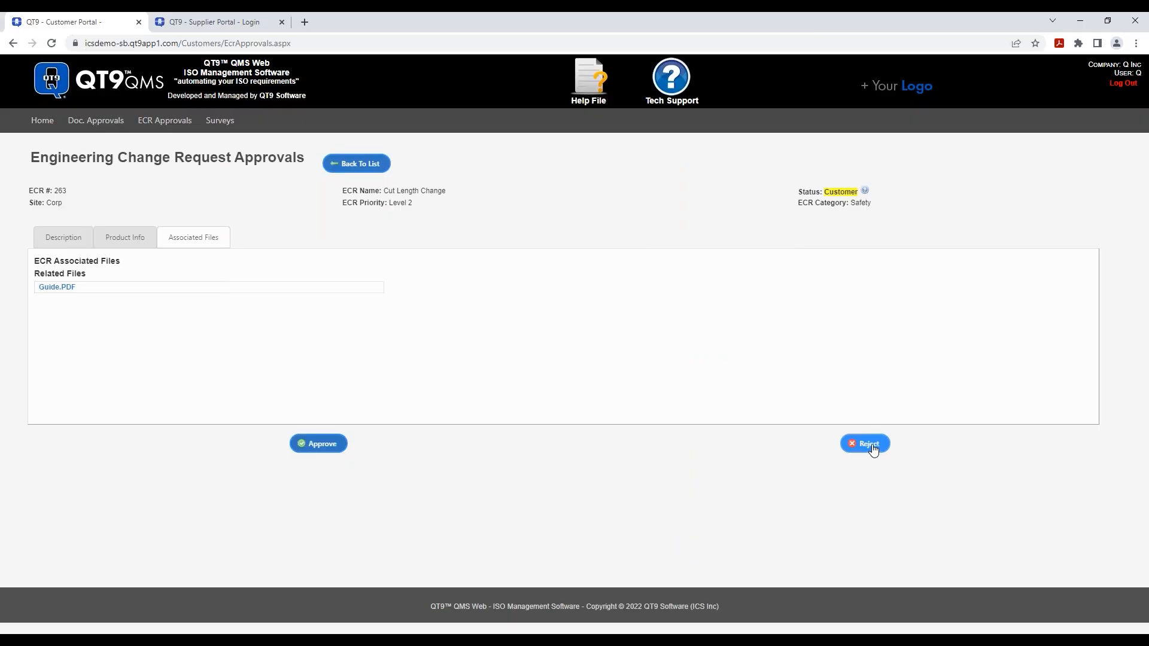
click(873, 449)
click(561, 322)
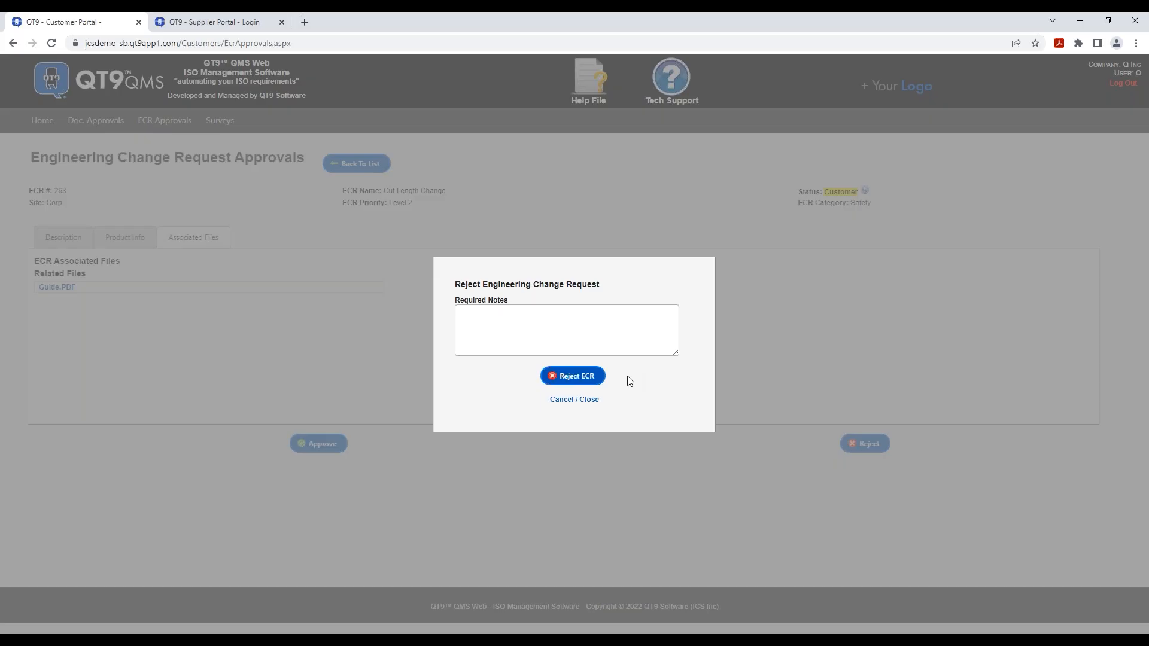
click(571, 400)
click(308, 447)
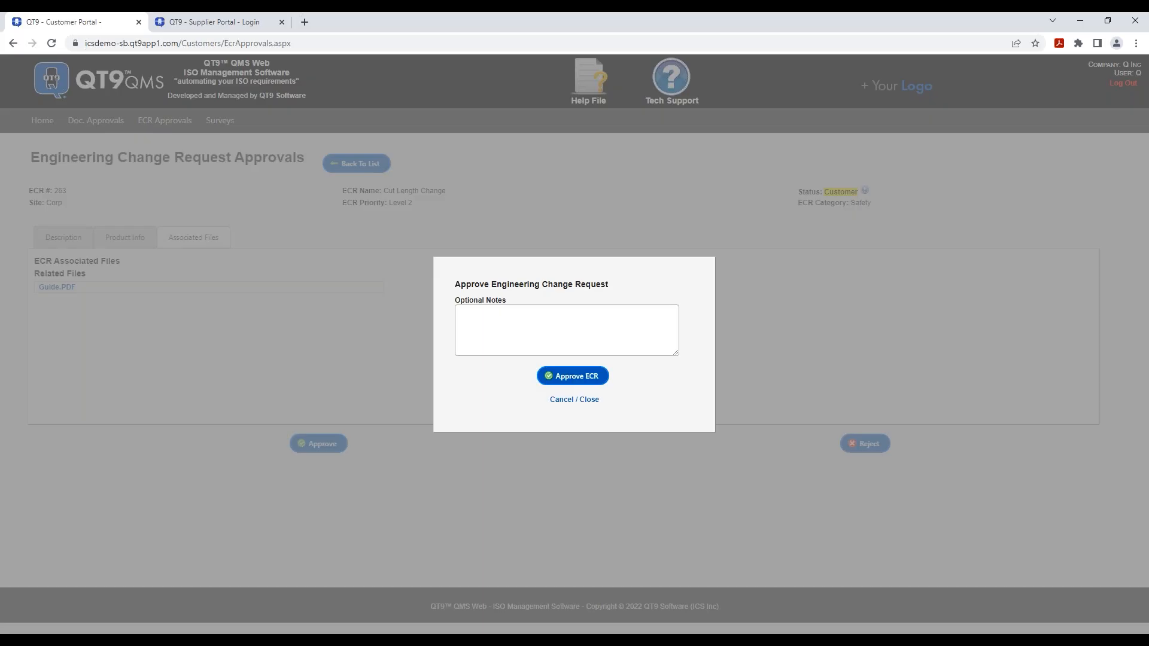
- Cancel the ECR 263 approval dialog without submitting and return to the portal home page
click(585, 406)
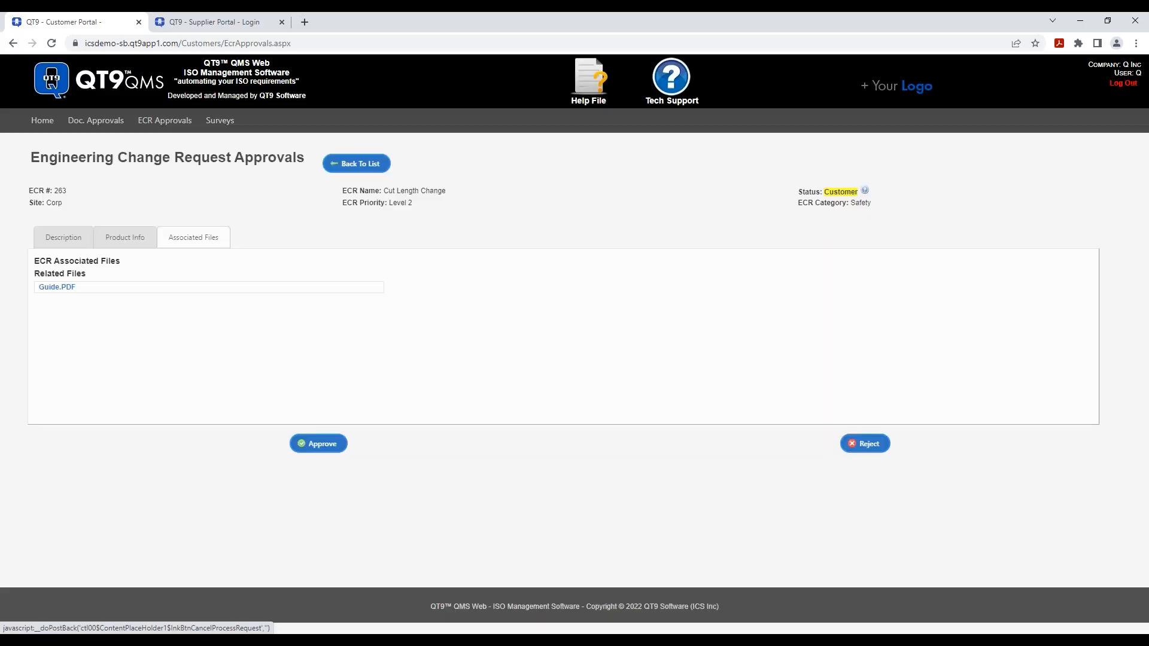
click(42, 121)
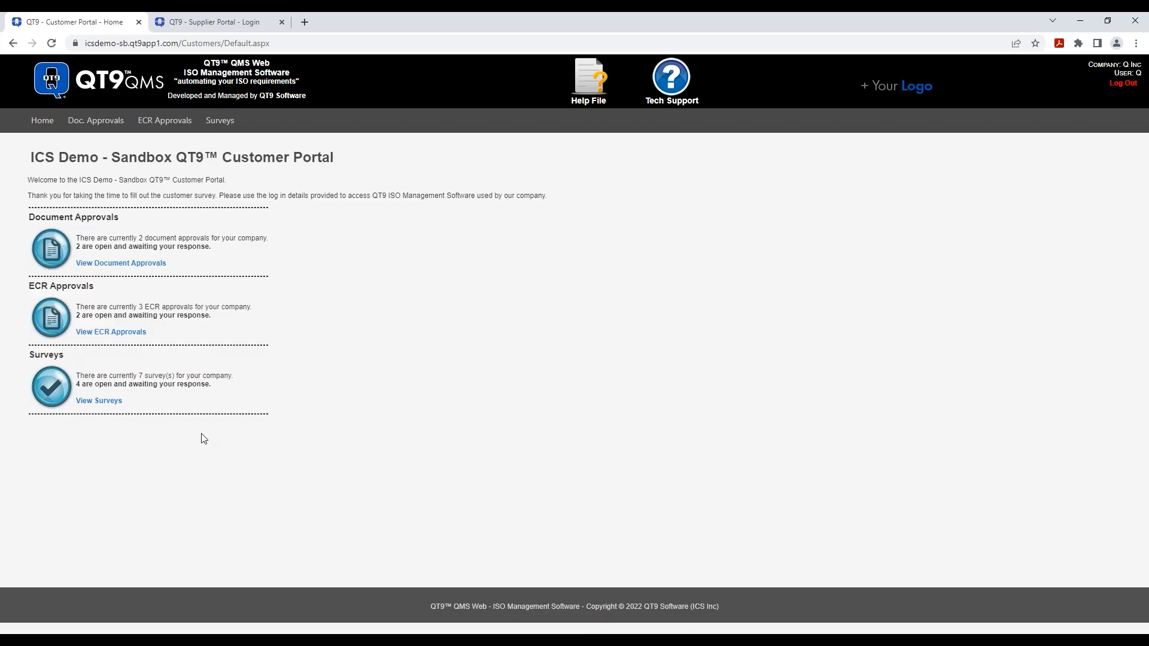
- Open View Surveys to list the four open customer surveys
click(109, 404)
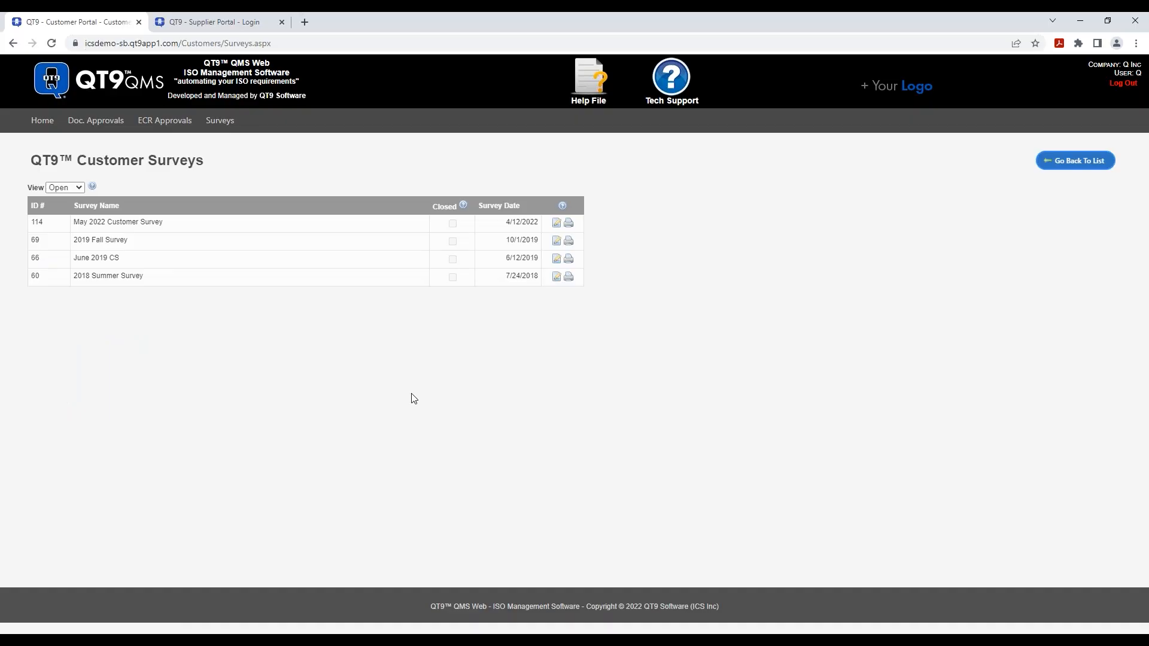
- Show all seven surveys in the list and open survey #114, May 2022 Customer Survey
click(79, 188)
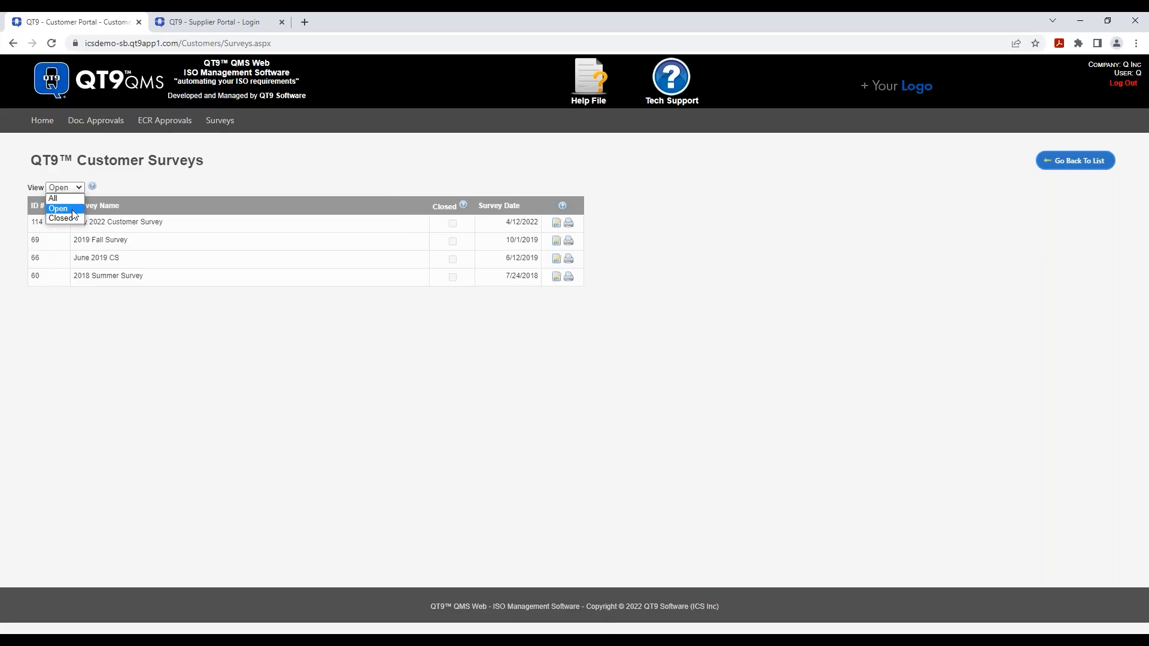
click(53, 199)
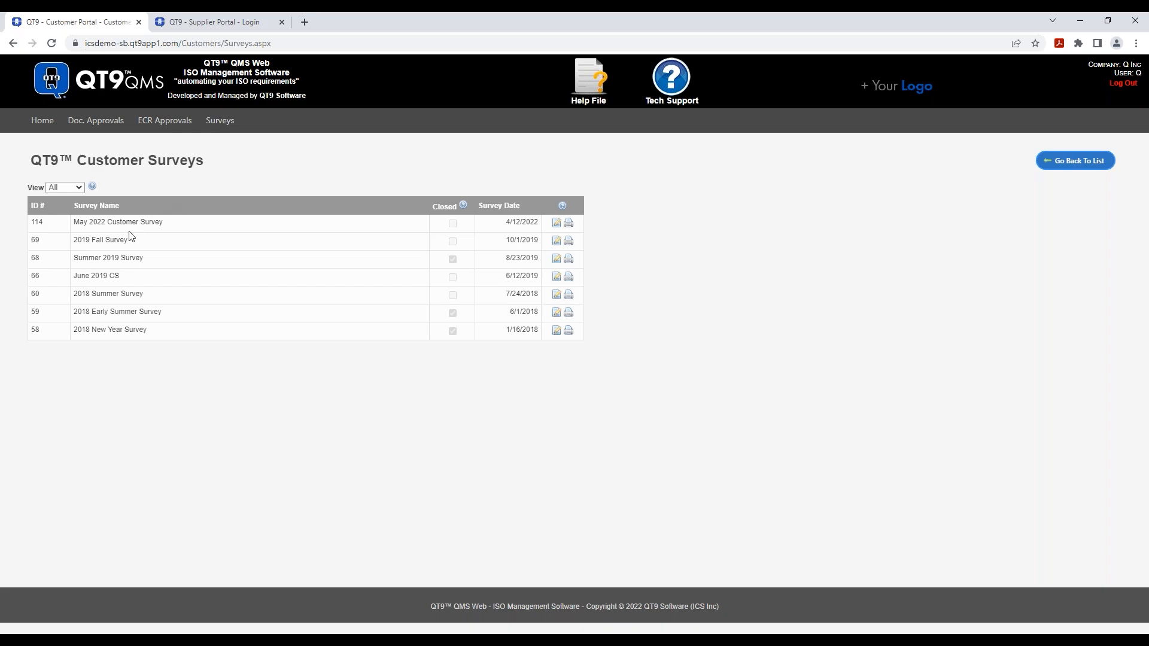
click(557, 223)
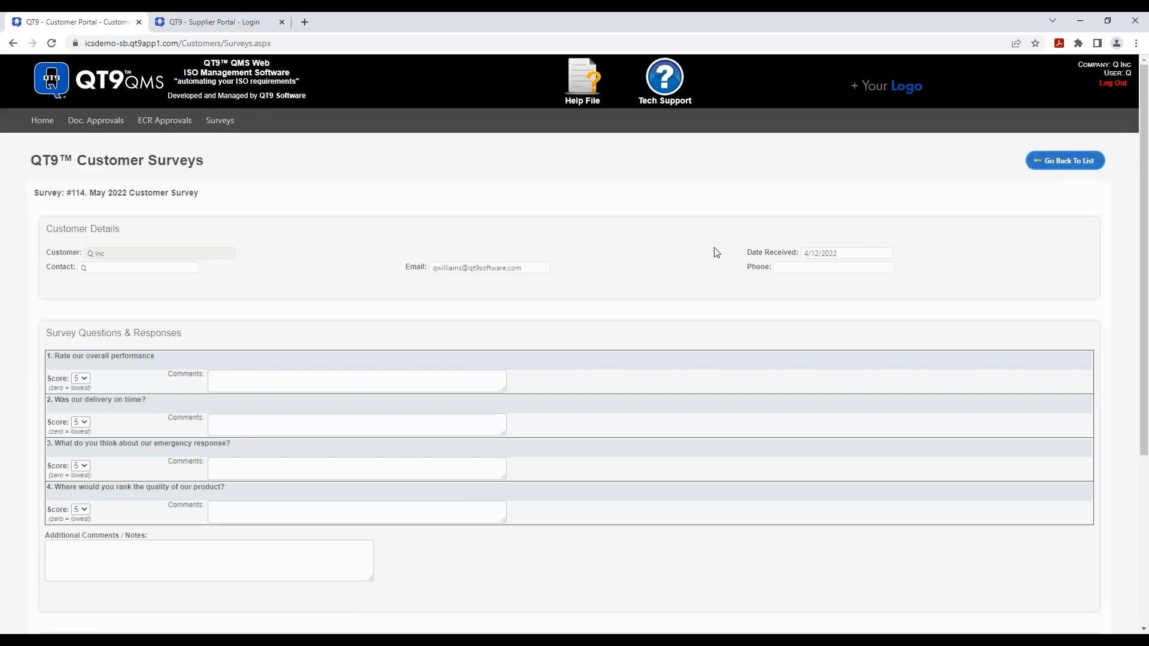
scroll(705, 239, down, 3)
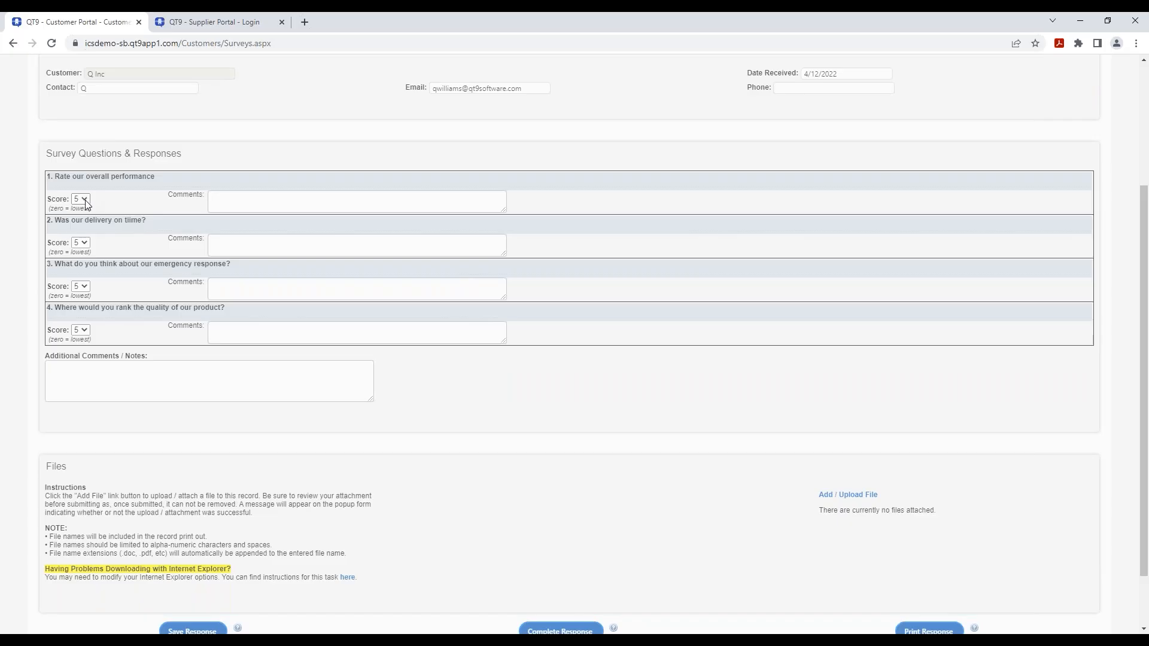
click(84, 201)
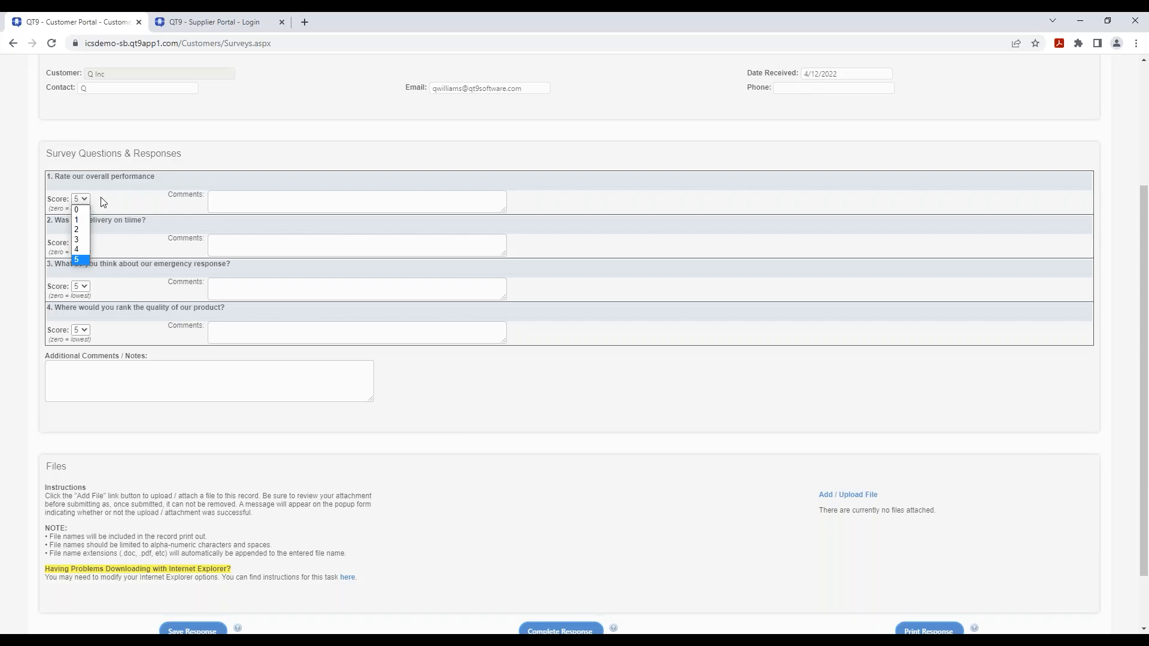
click(237, 198)
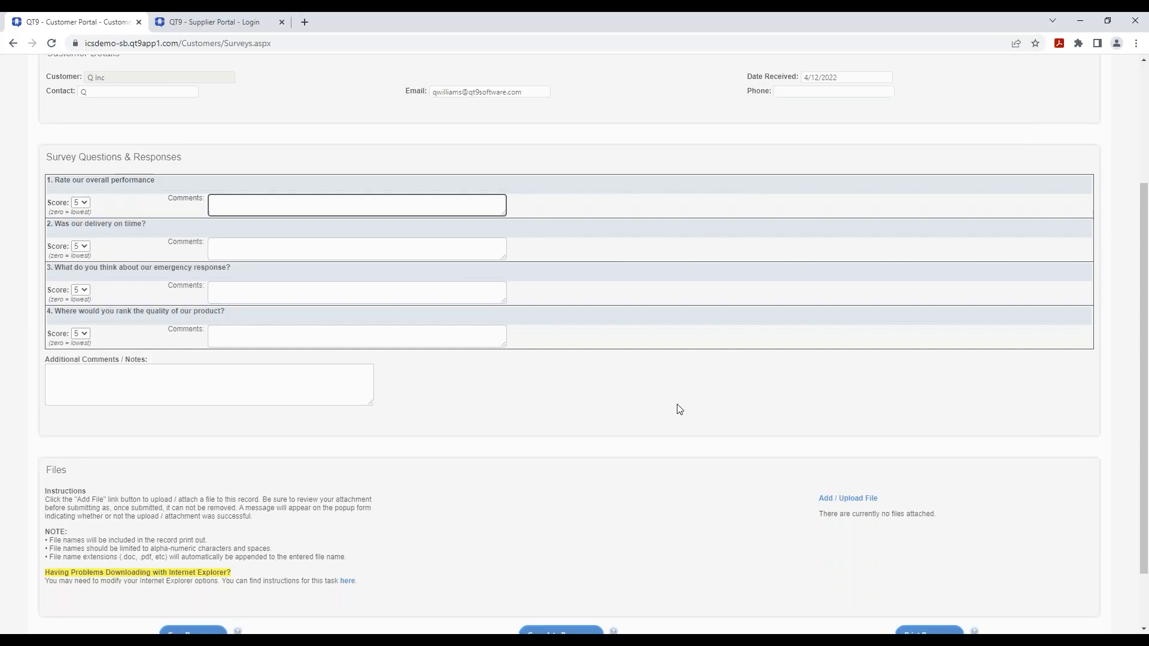
scroll(677, 405, up, 3)
scroll(677, 406, down, 2)
click(109, 441)
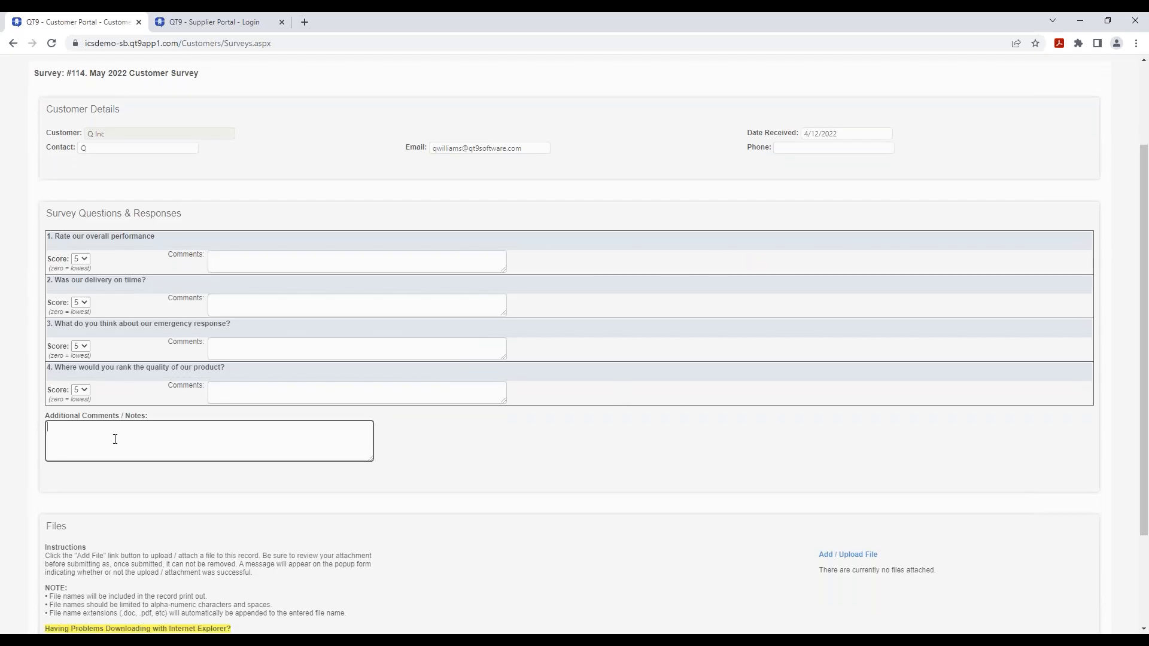
scroll(470, 446, down, 1)
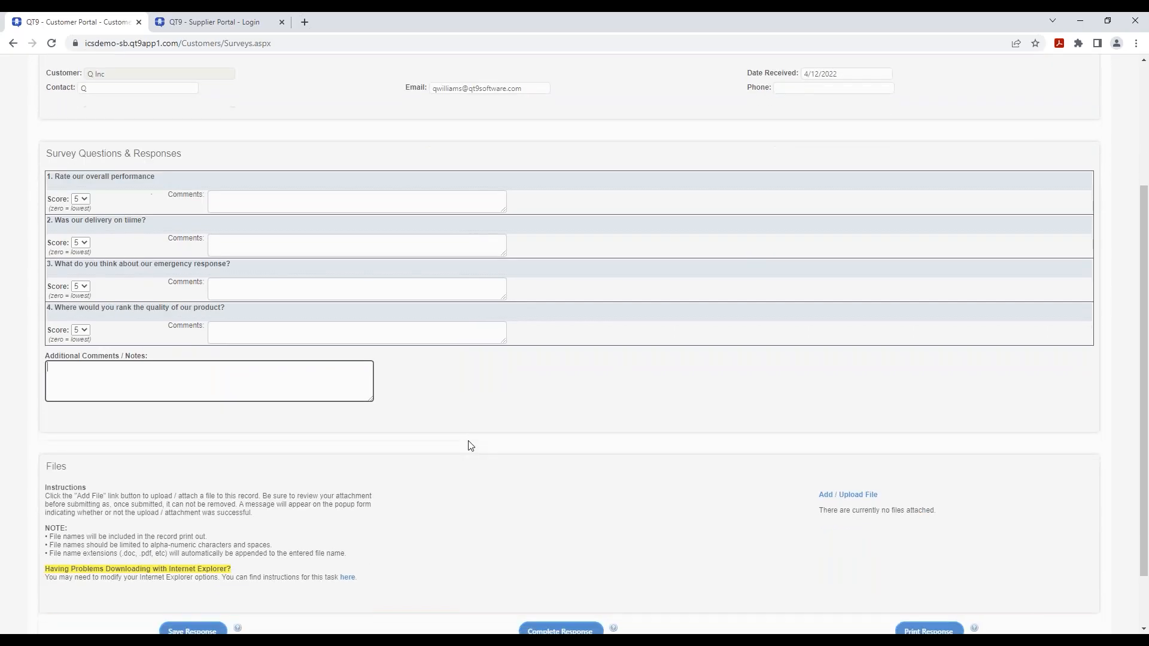
scroll(470, 445, down, 1)
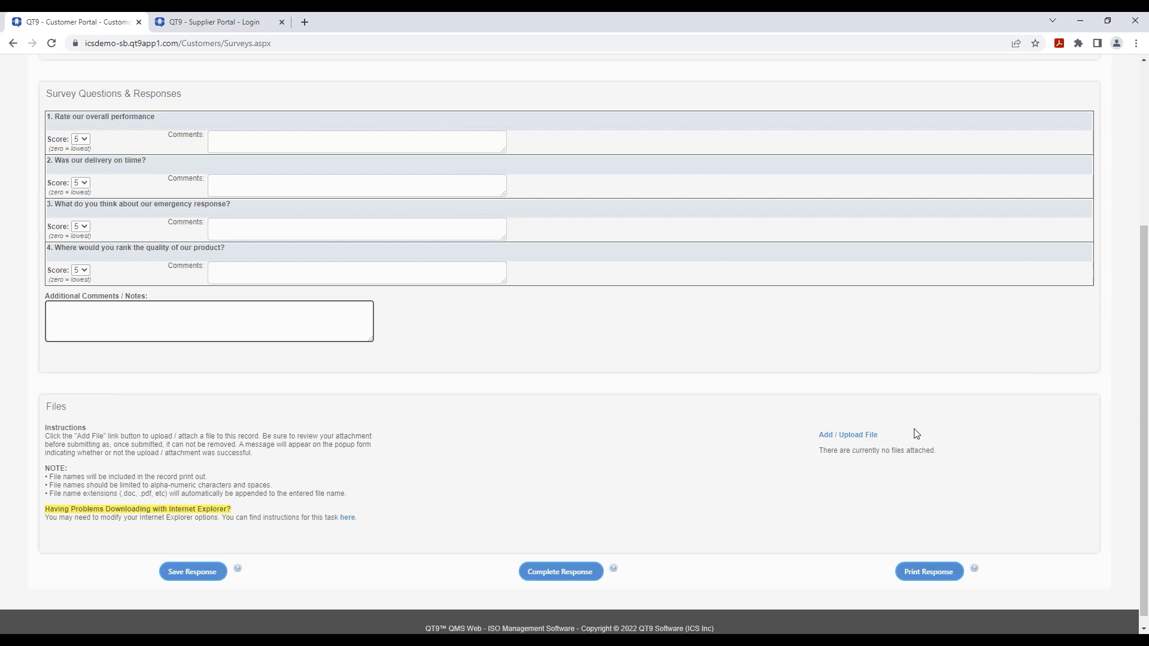
click(862, 437)
scroll(483, 485, up, 2)
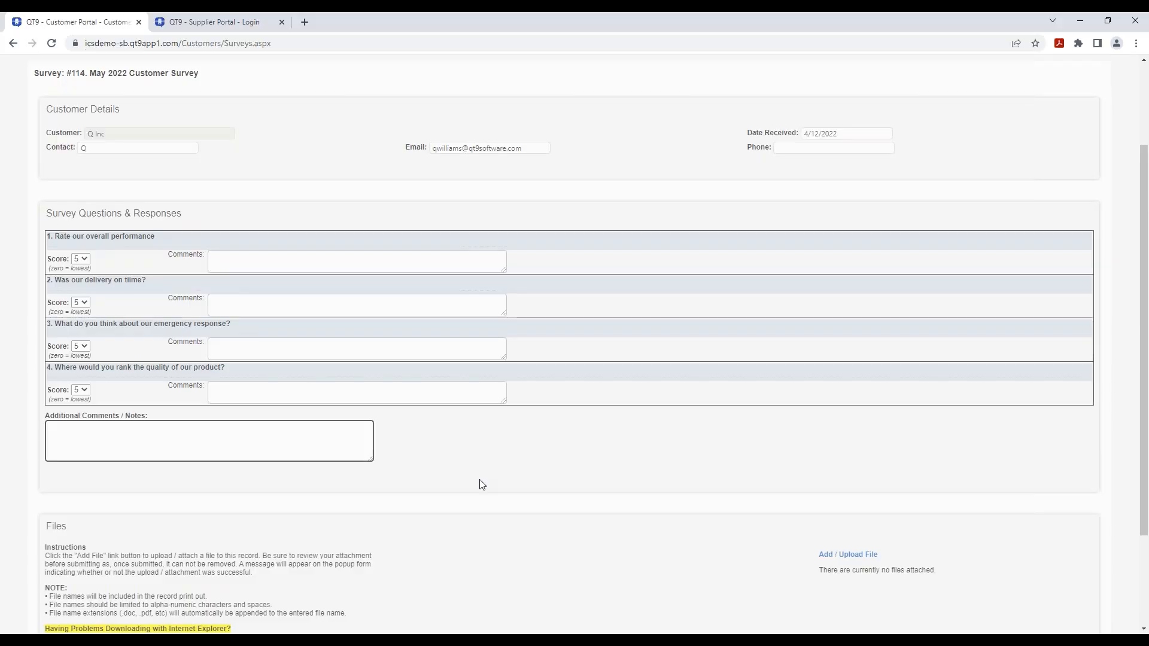
scroll(482, 463, down, 2)
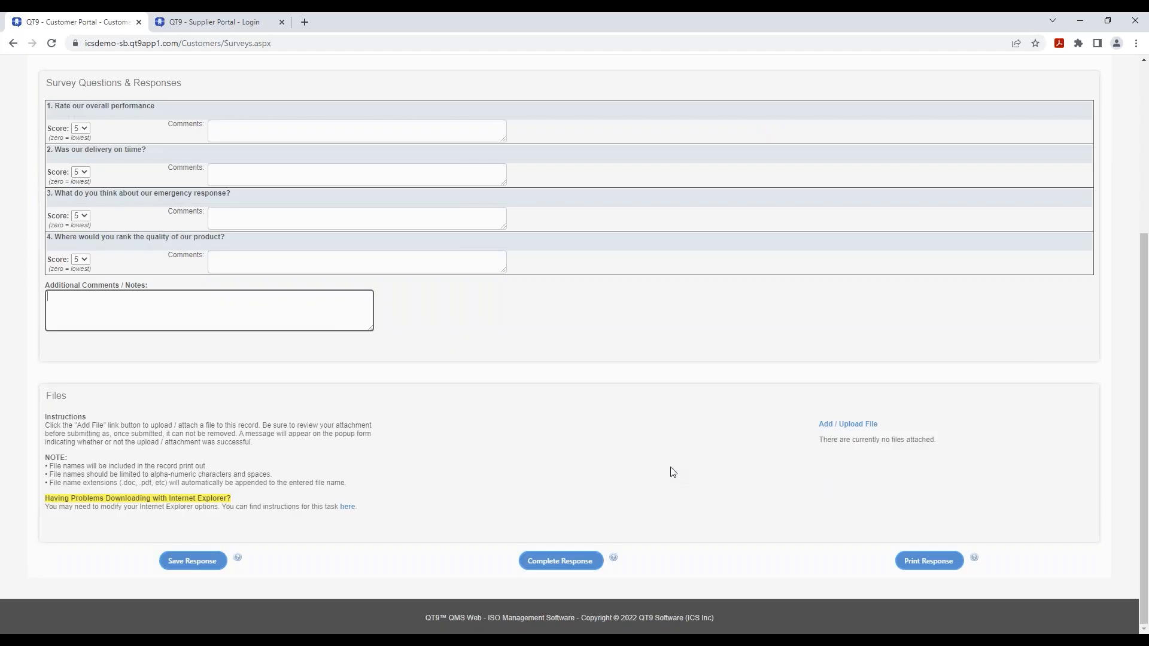
scroll(673, 471, up, 3)
click(80, 307)
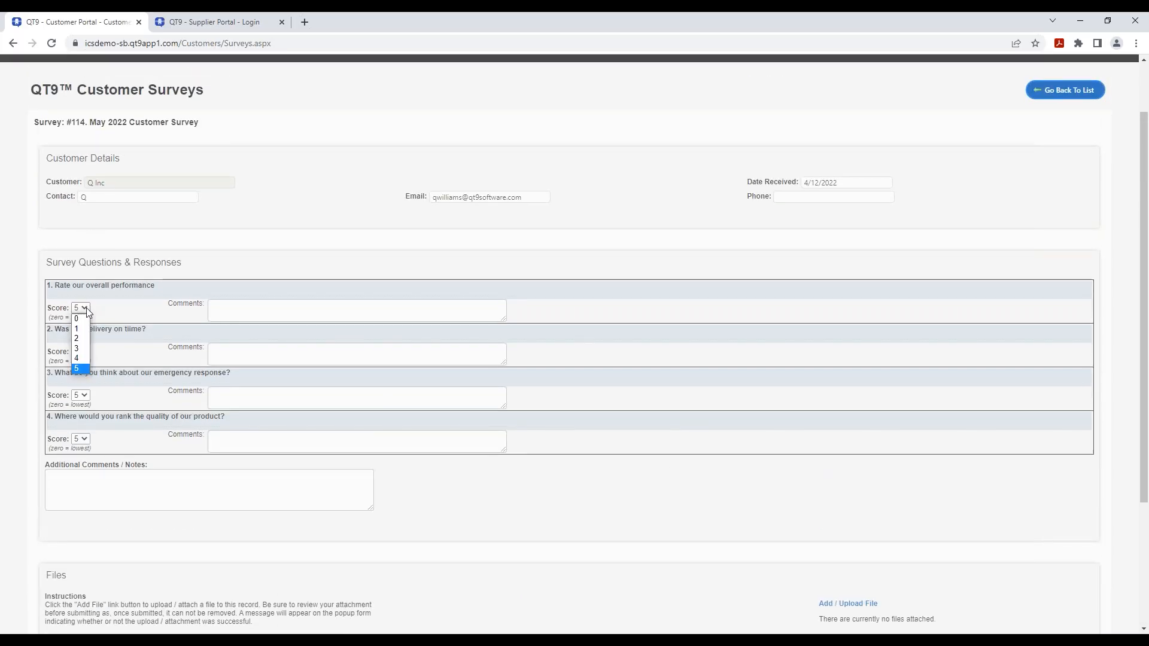
- Score question 1 as 4 with comment 'Great company', and comment question 2 'Excellent'
click(84, 362)
click(265, 311)
text(Great com)
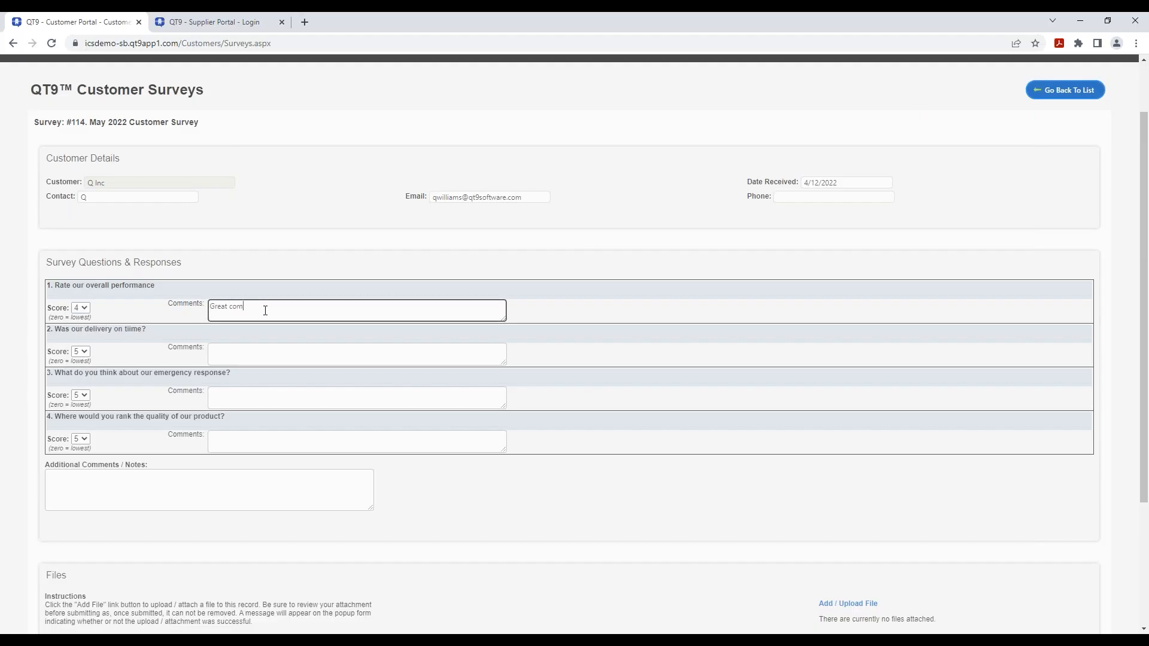
text(pany)
click(81, 351)
click(78, 412)
click(259, 355)
text(Excellent)
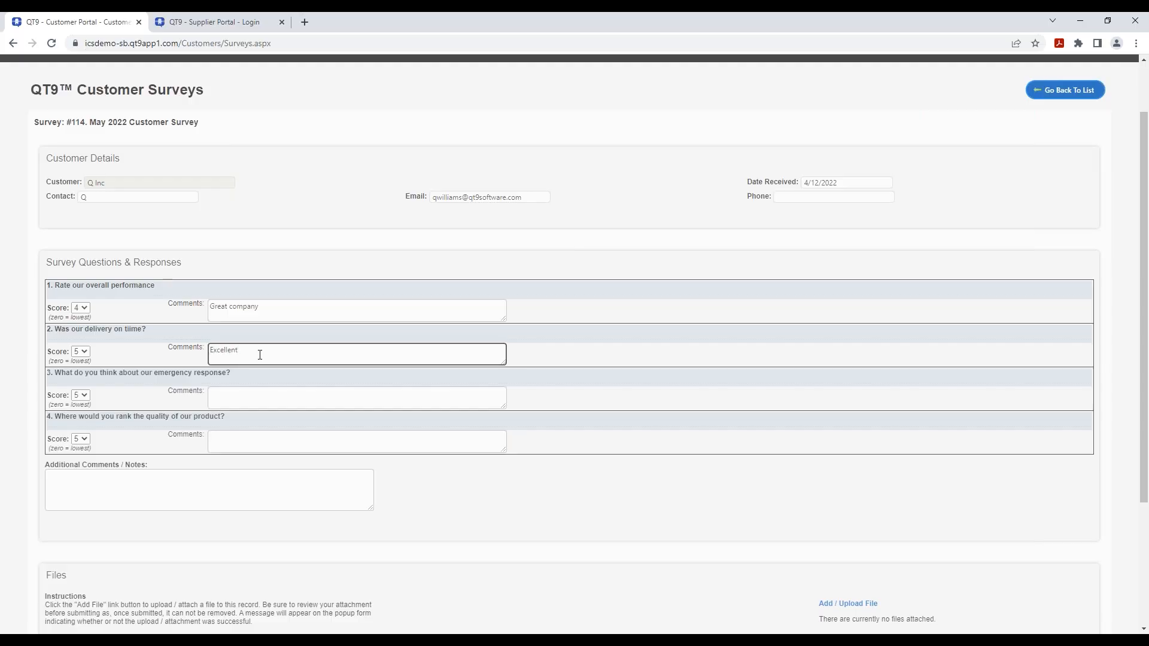
- Keep questions 3 and 4 at a score of 5
click(86, 396)
click(78, 426)
click(86, 398)
click(80, 454)
click(87, 441)
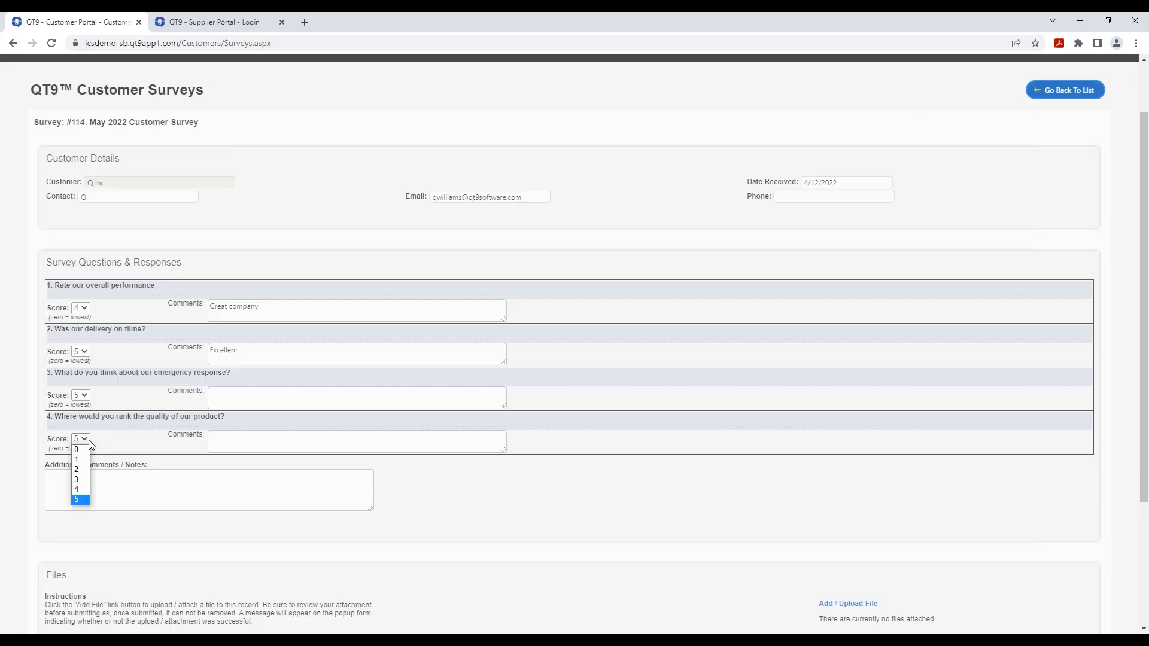
click(81, 501)
- Leave the additional comments box empty and save the survey response
click(106, 493)
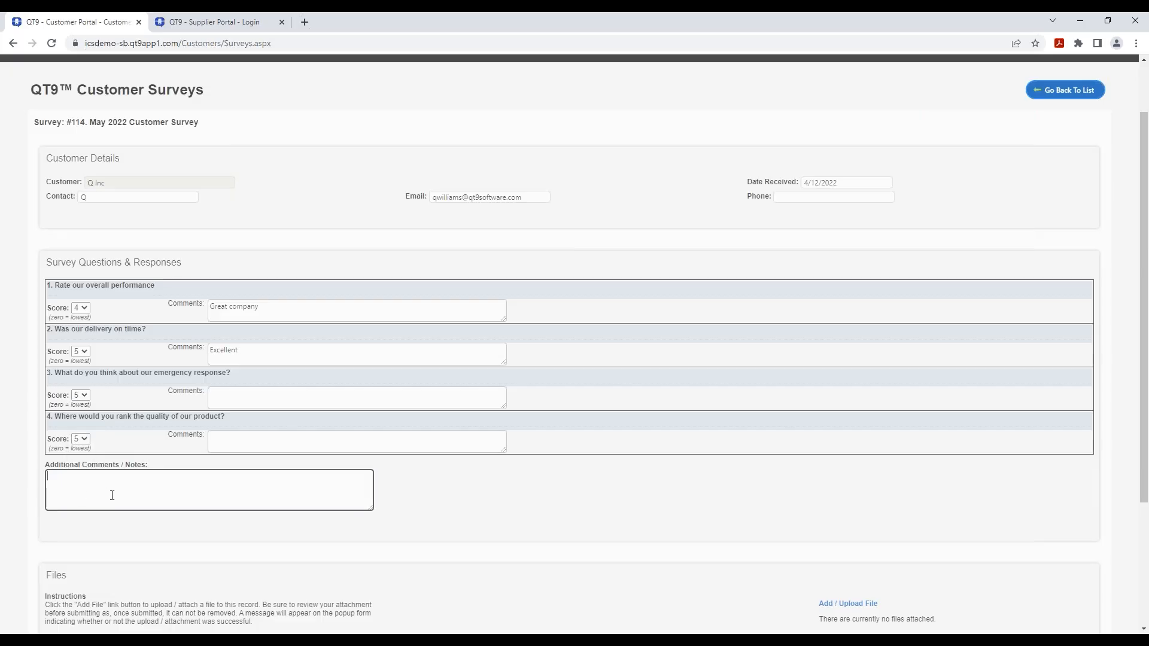
text(G)
key(BackSpace)
scroll(744, 427, down, 1)
scroll(744, 427, down, 3)
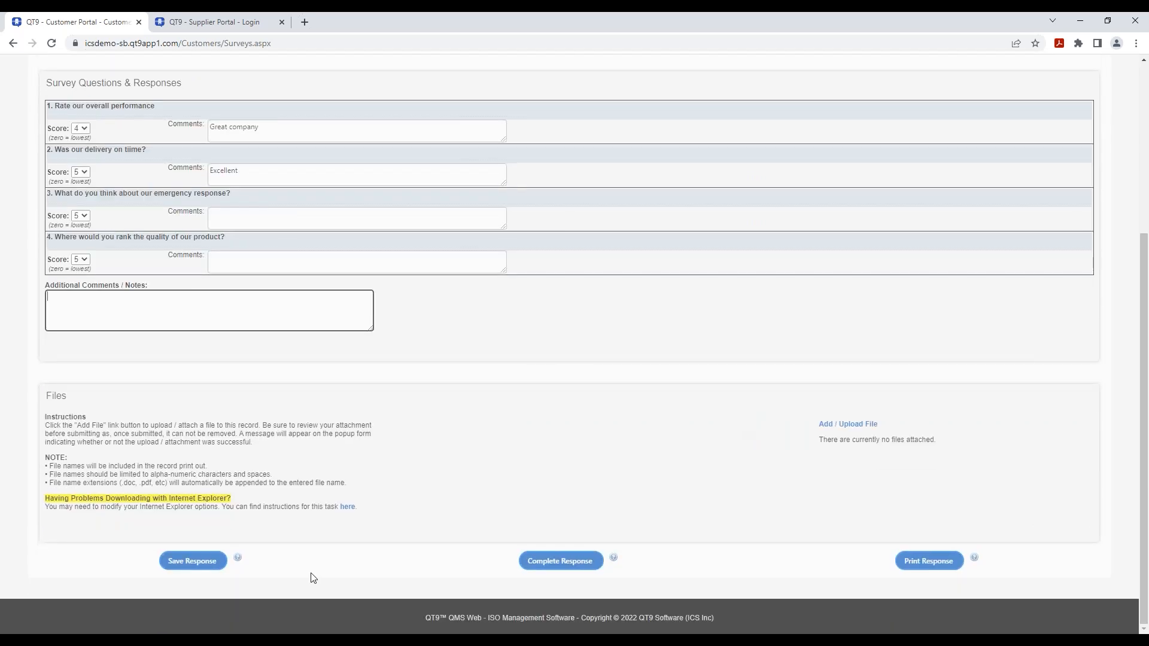
click(192, 562)
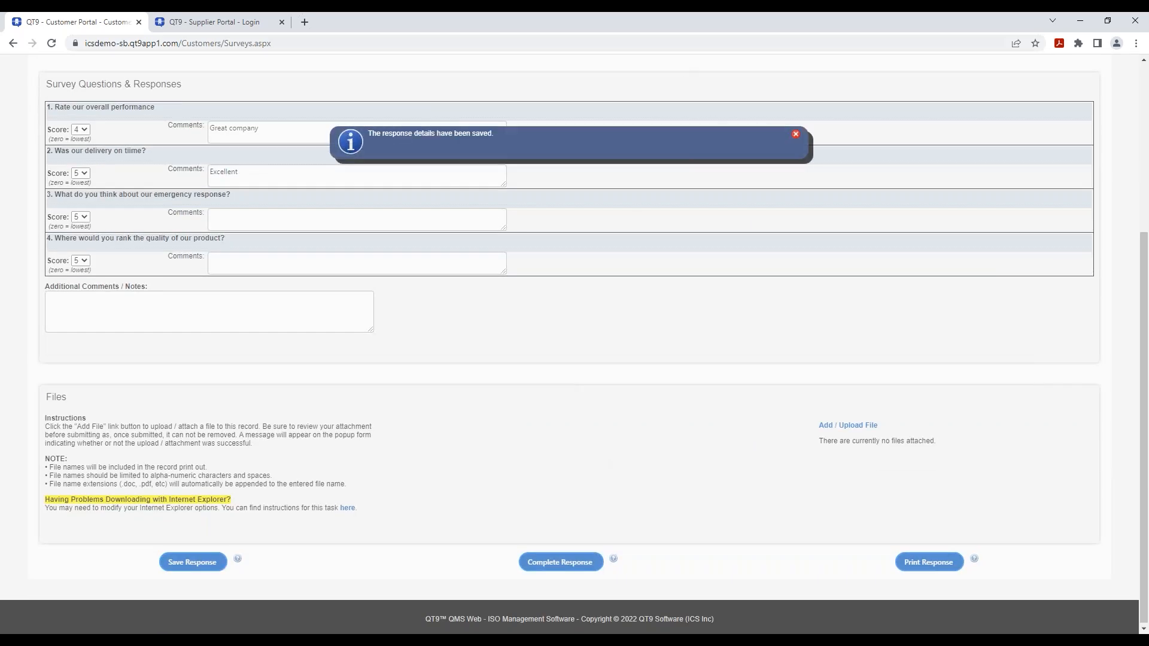
- Dismiss the saved message, then complete the response and confirm locking it
click(796, 135)
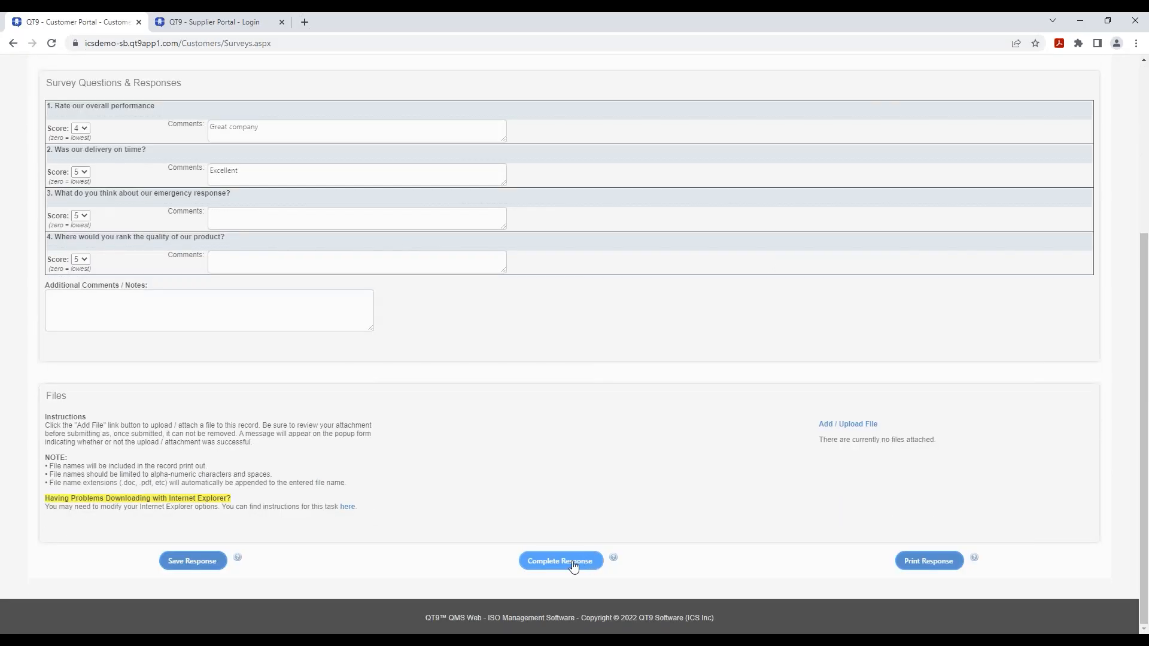
click(573, 562)
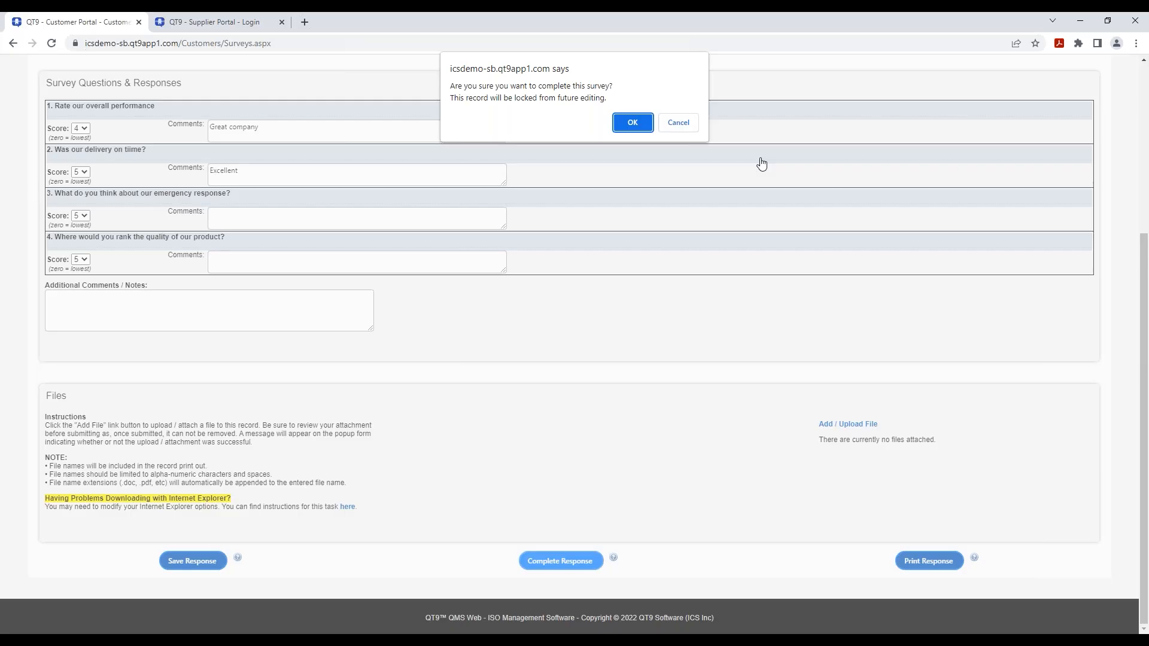
click(632, 122)
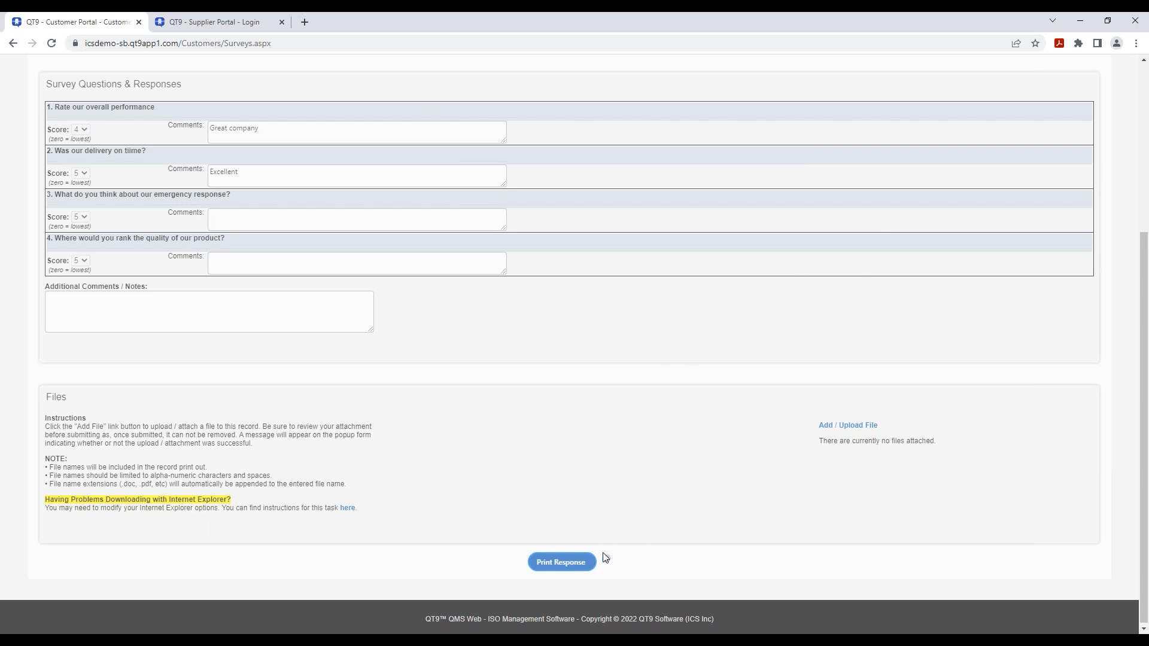
scroll(623, 498, up, 4)
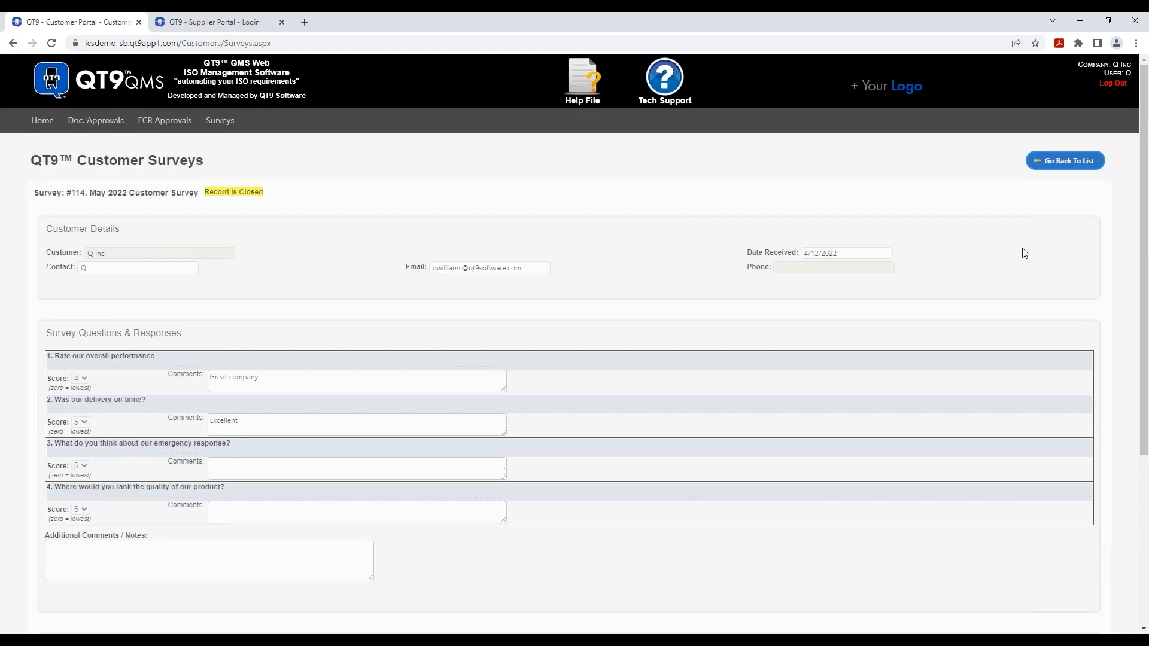
- Go from the portal home to View Surveys and set the View filter to Closed
click(42, 121)
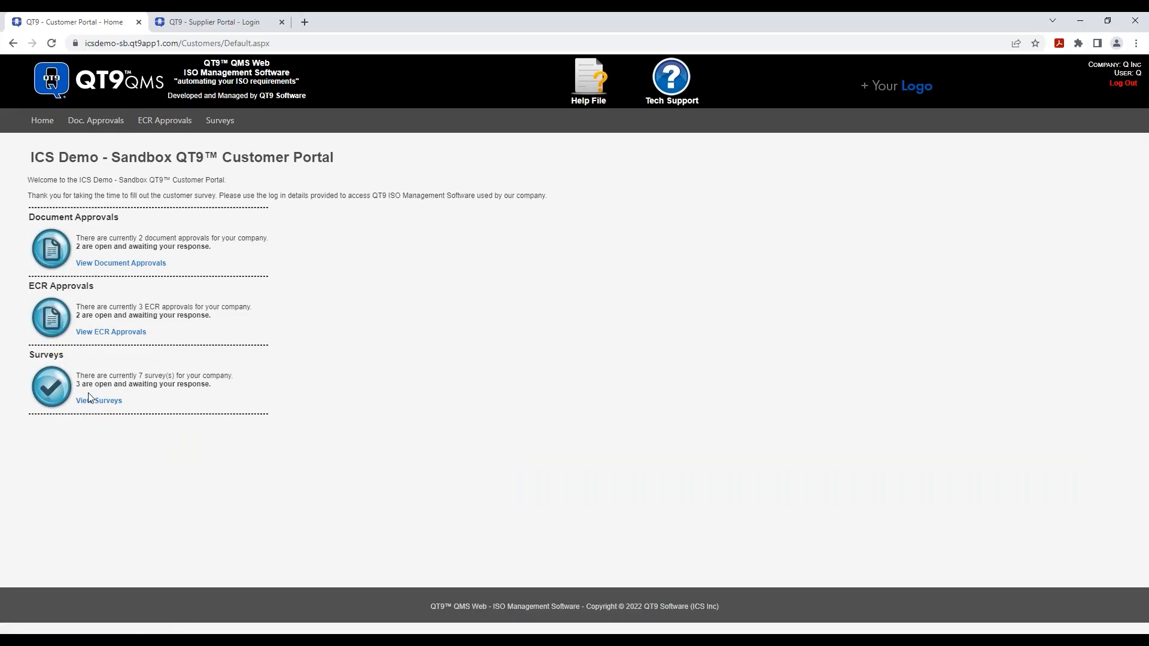
click(107, 402)
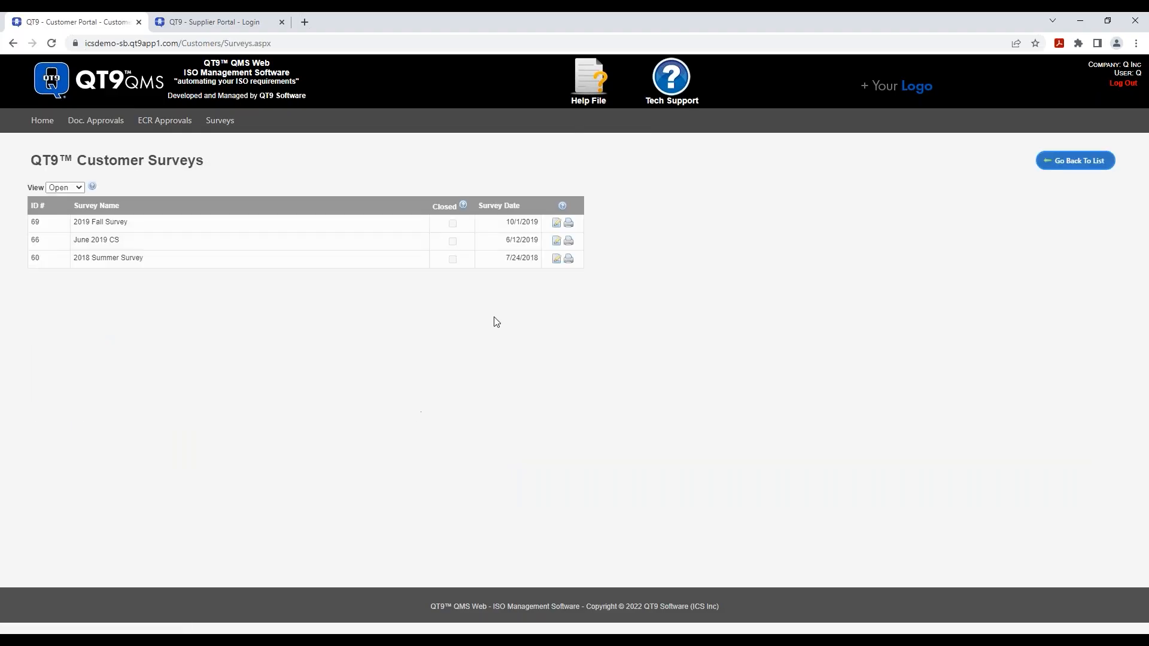
click(62, 188)
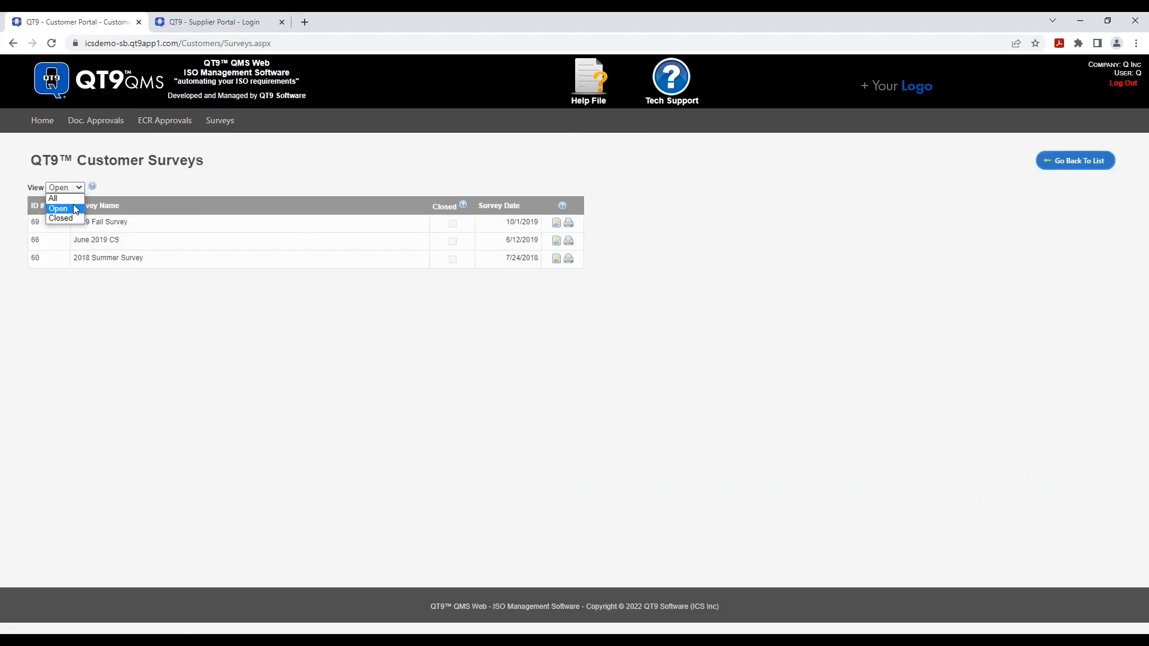
click(71, 214)
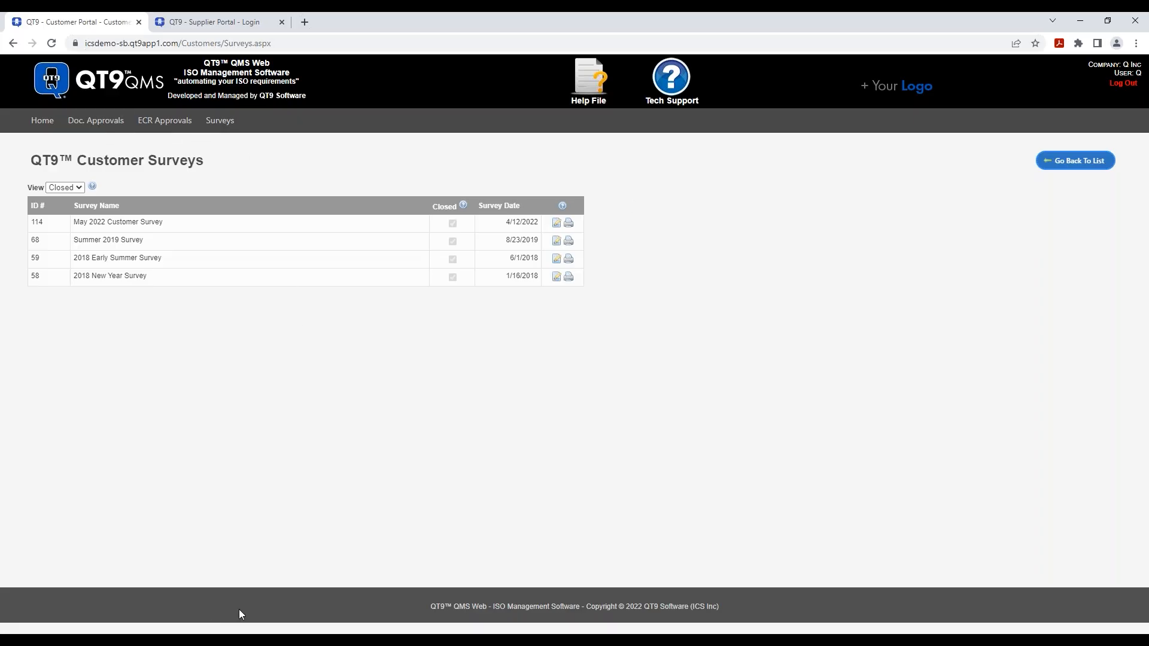
click(161, 640)
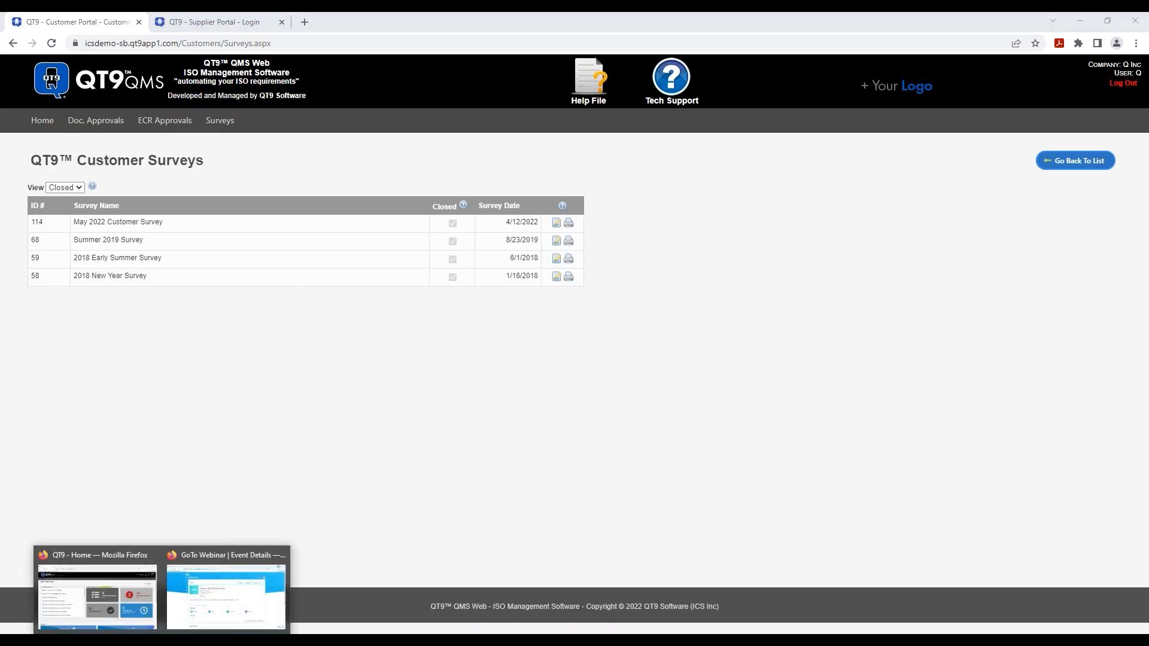
- In the admin window, open Customers > Maintain Customers and filter Customer Name Contains 'q'
click(119, 555)
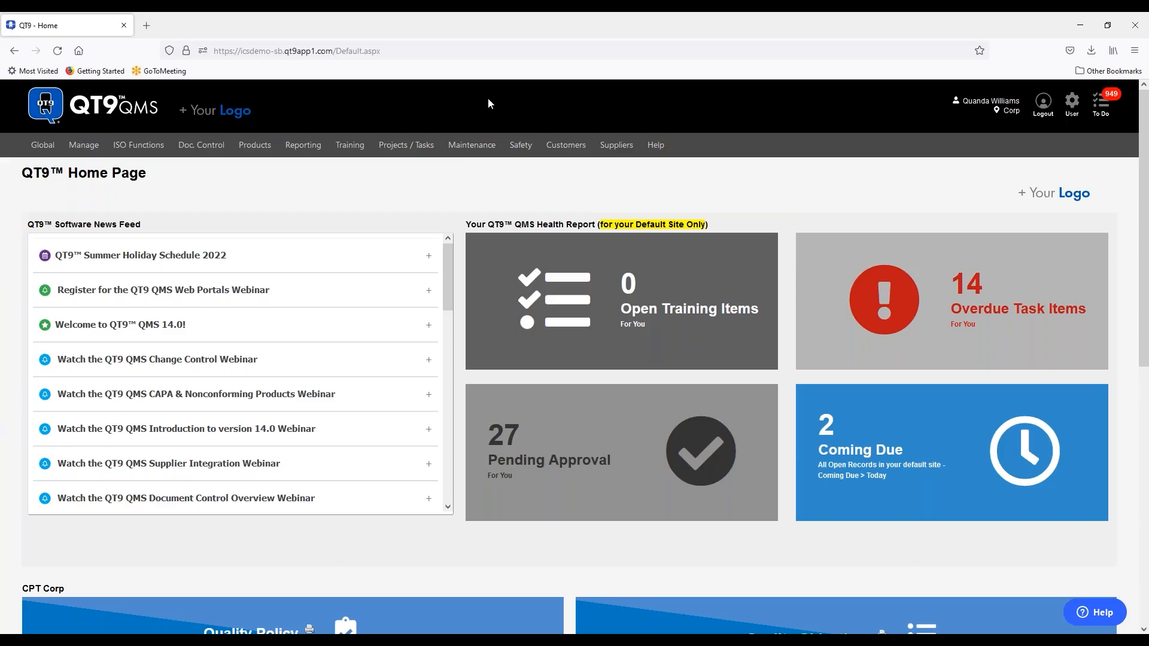
mouse_move(571, 143)
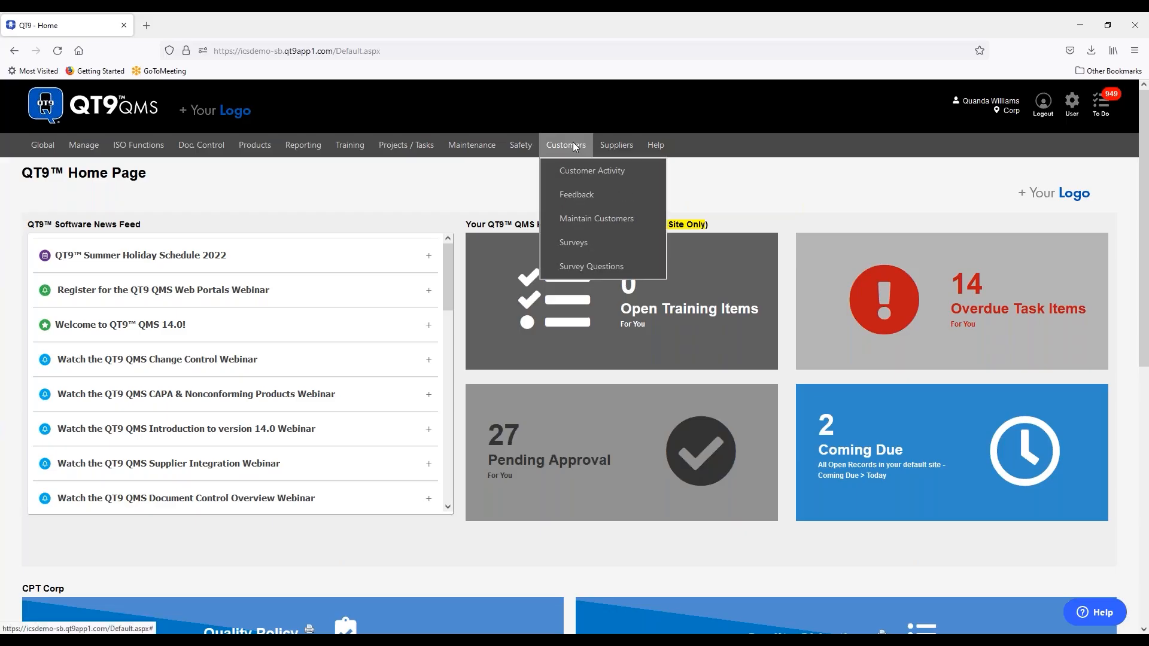
click(587, 221)
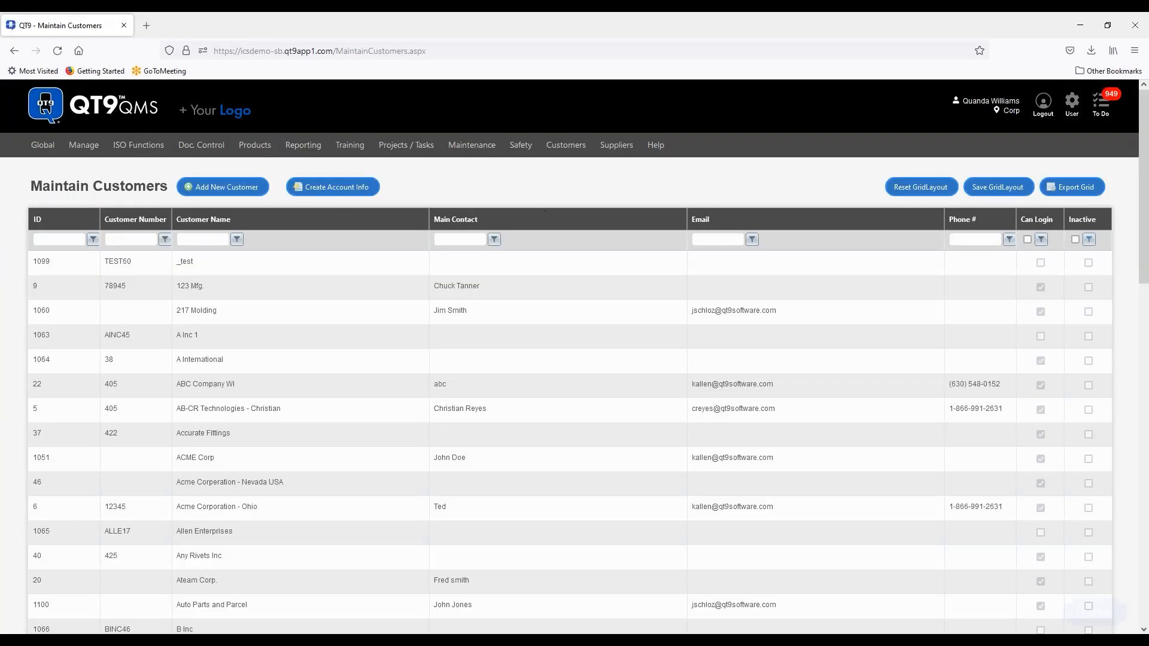
click(206, 239)
text(q)
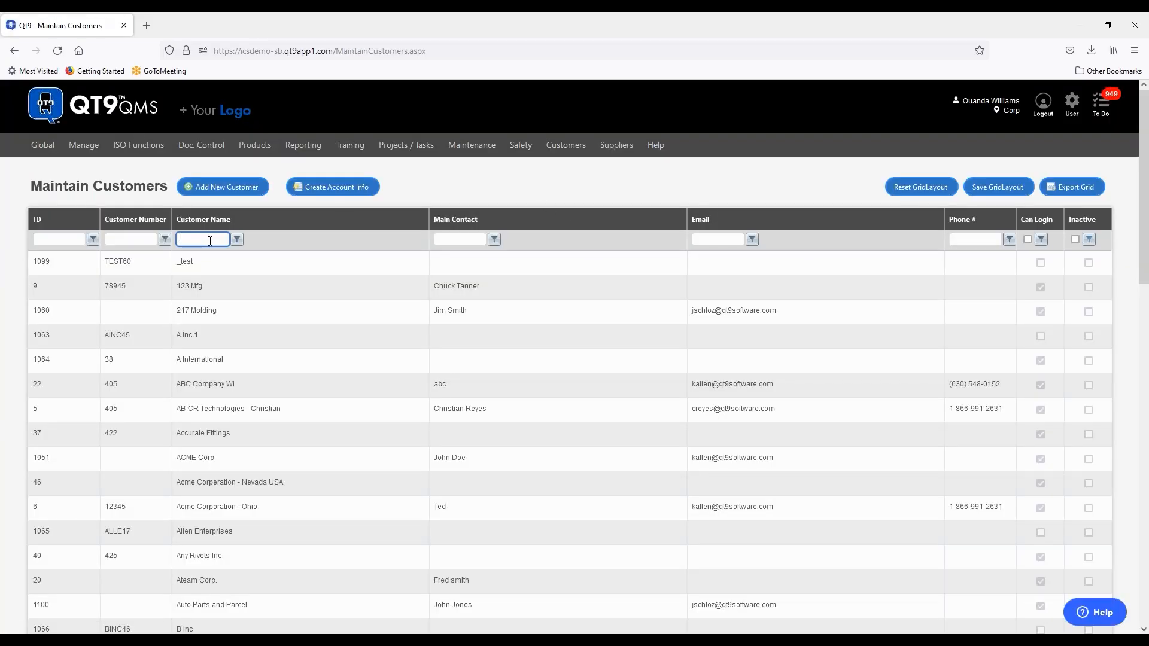
click(237, 240)
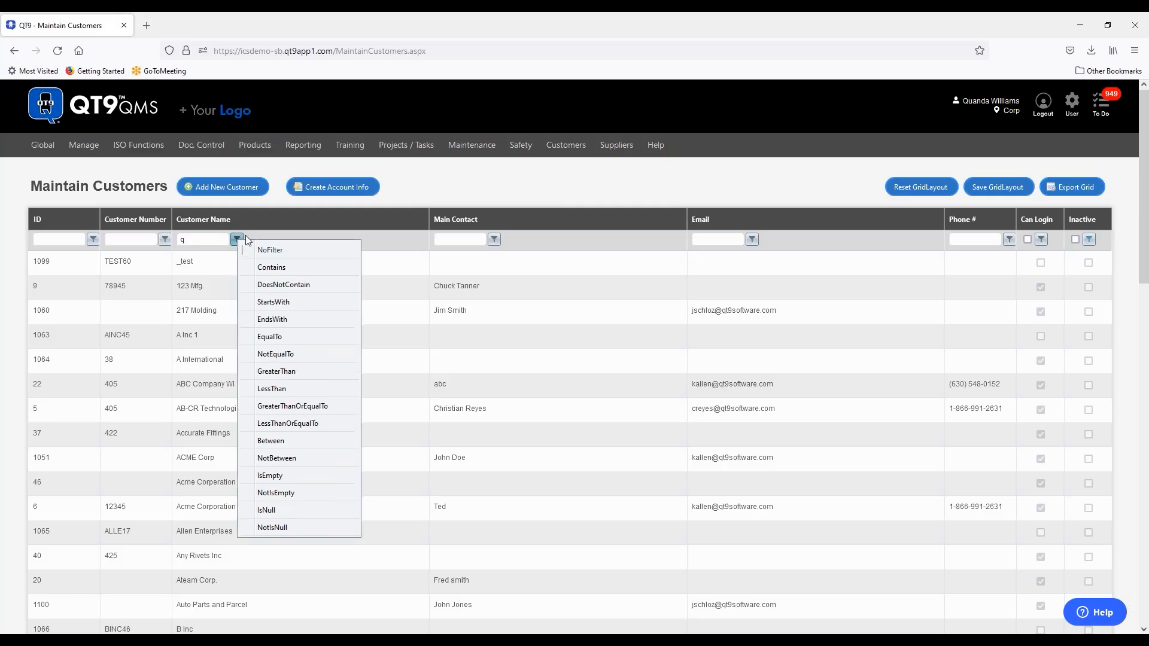
click(266, 267)
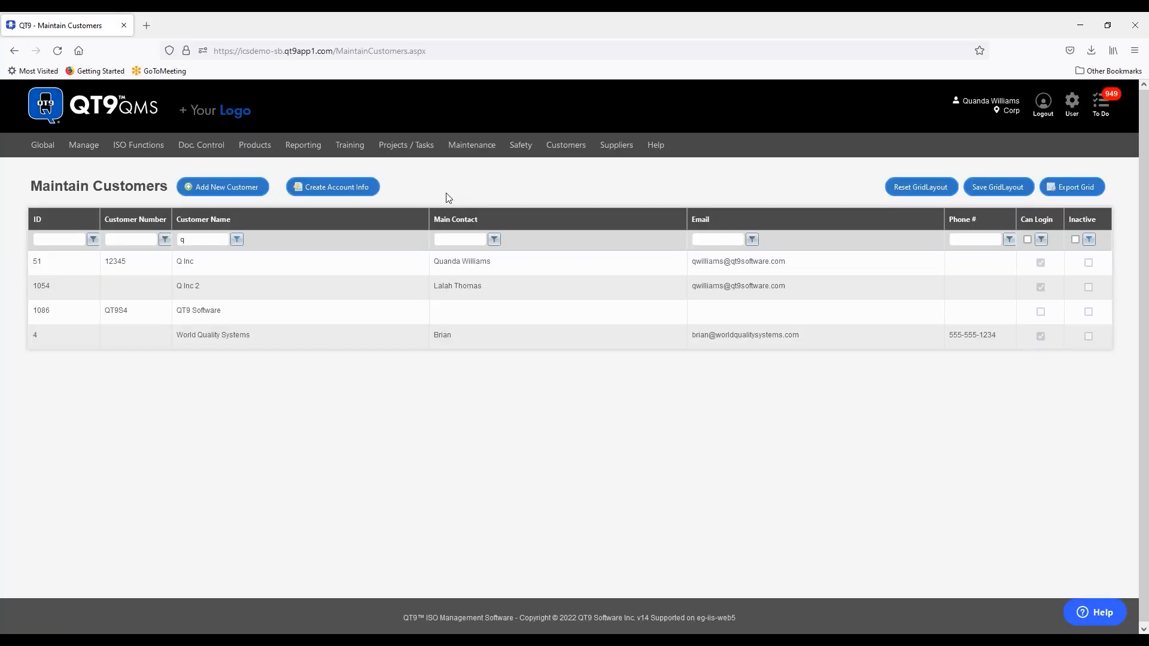
- Open the Q Inc record from the filtered customer list
double_click(279, 261)
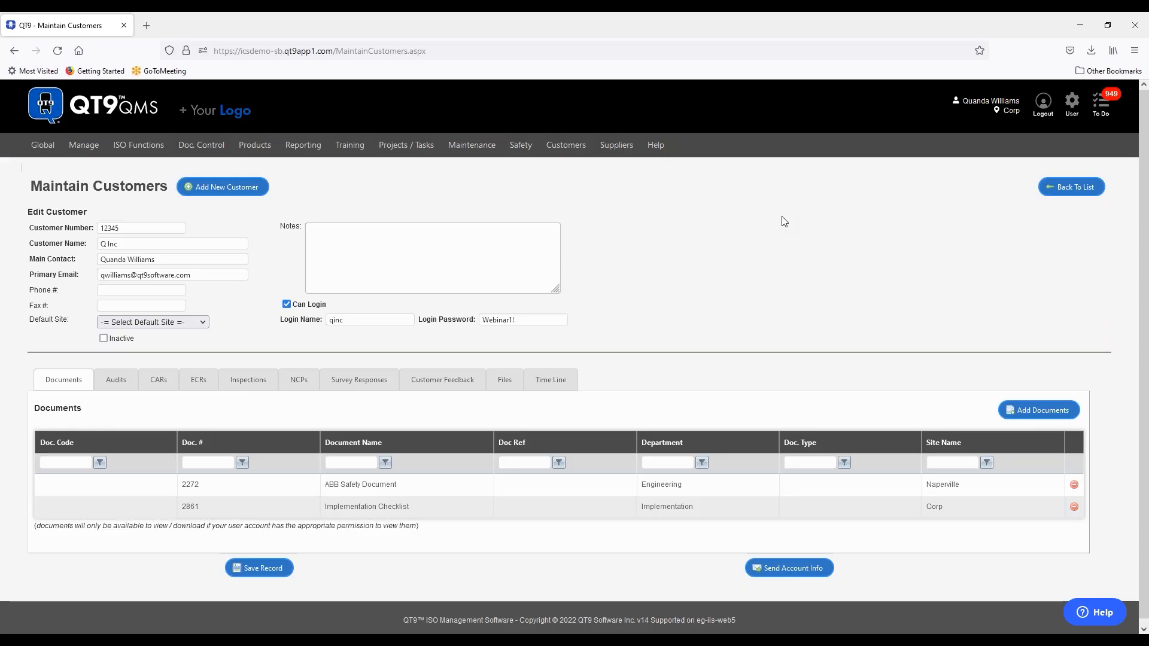
- Review Q Inc's ECRs, including recall request 130, then its survey responses and customer feedback
click(201, 391)
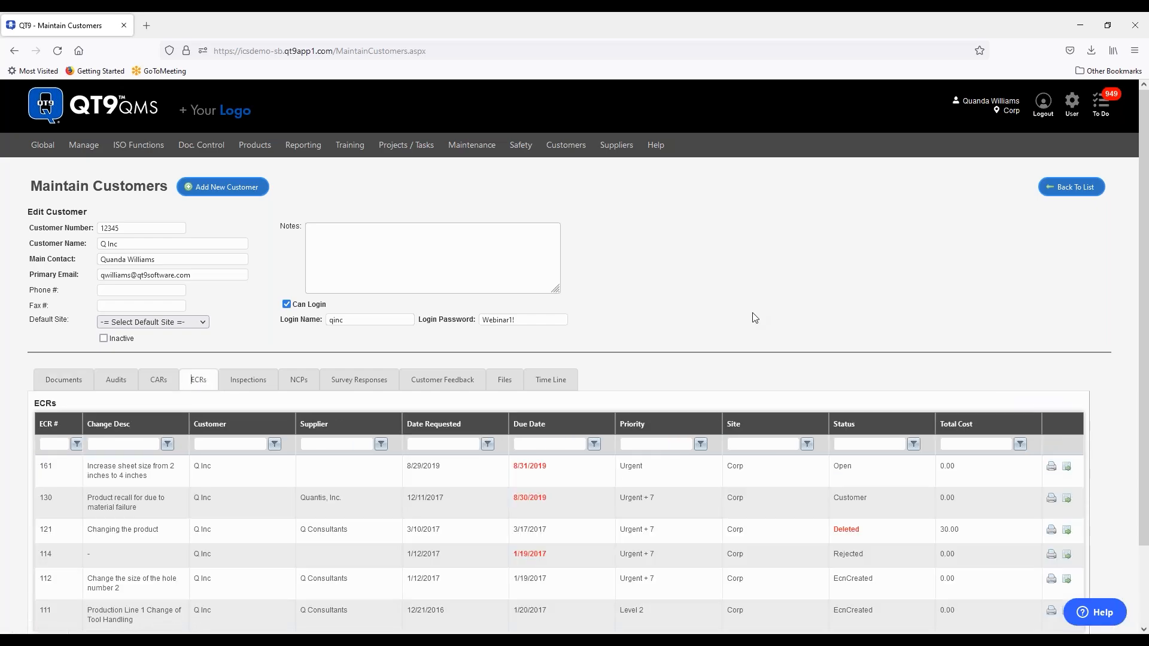
scroll(754, 318, down, 2)
click(727, 413)
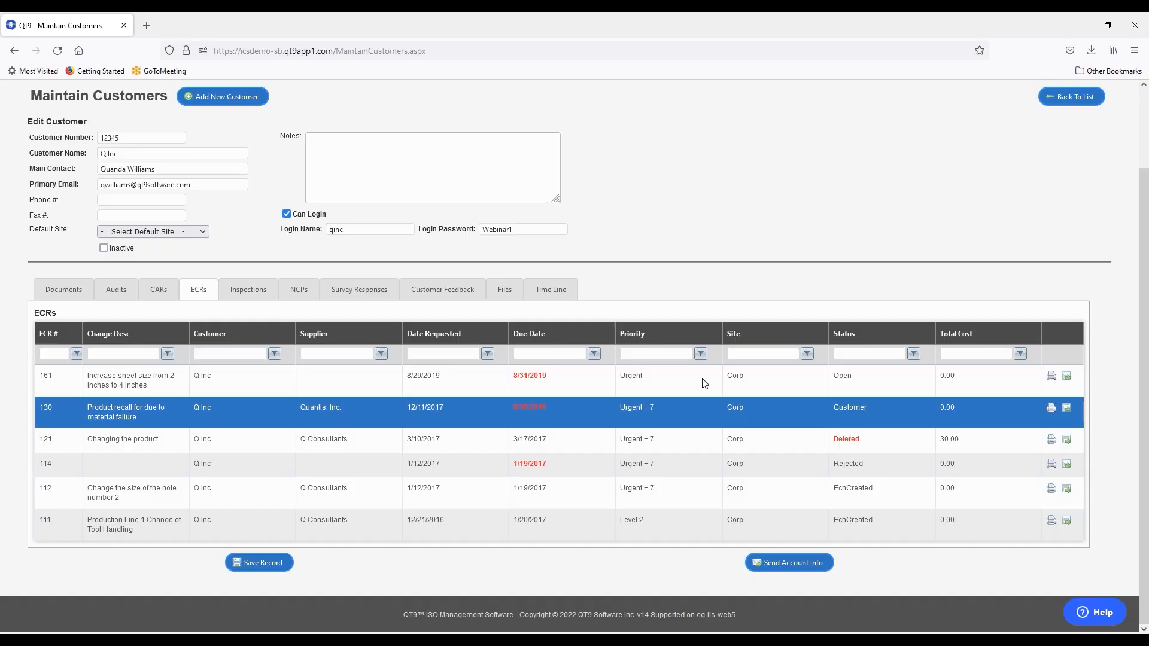
click(371, 296)
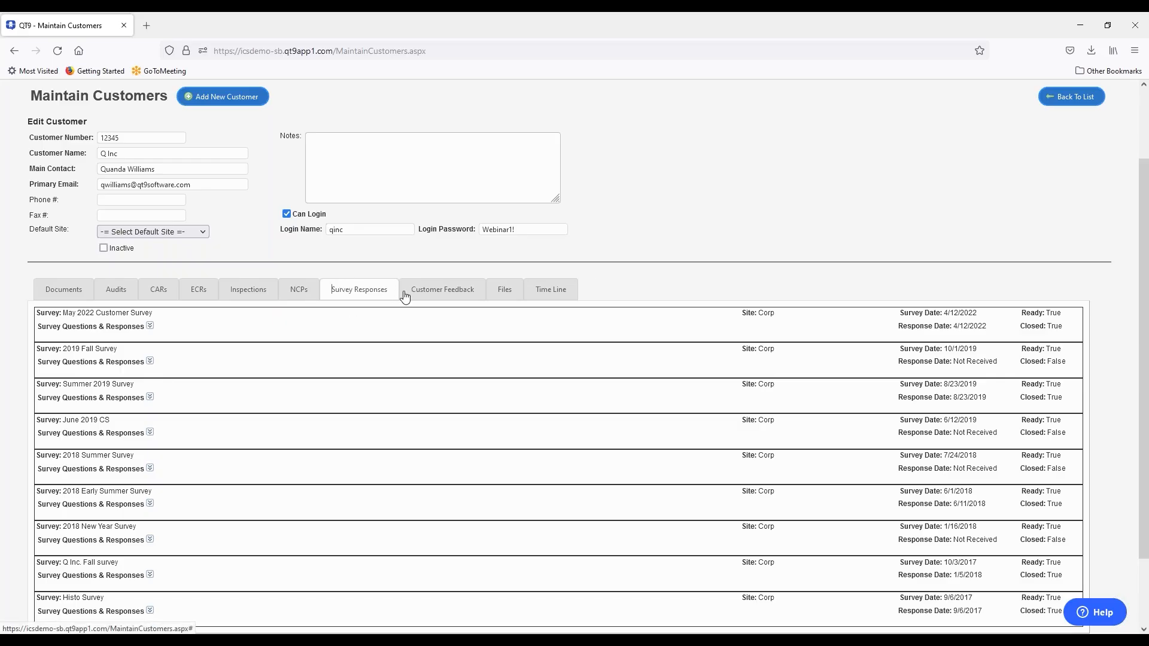
click(441, 291)
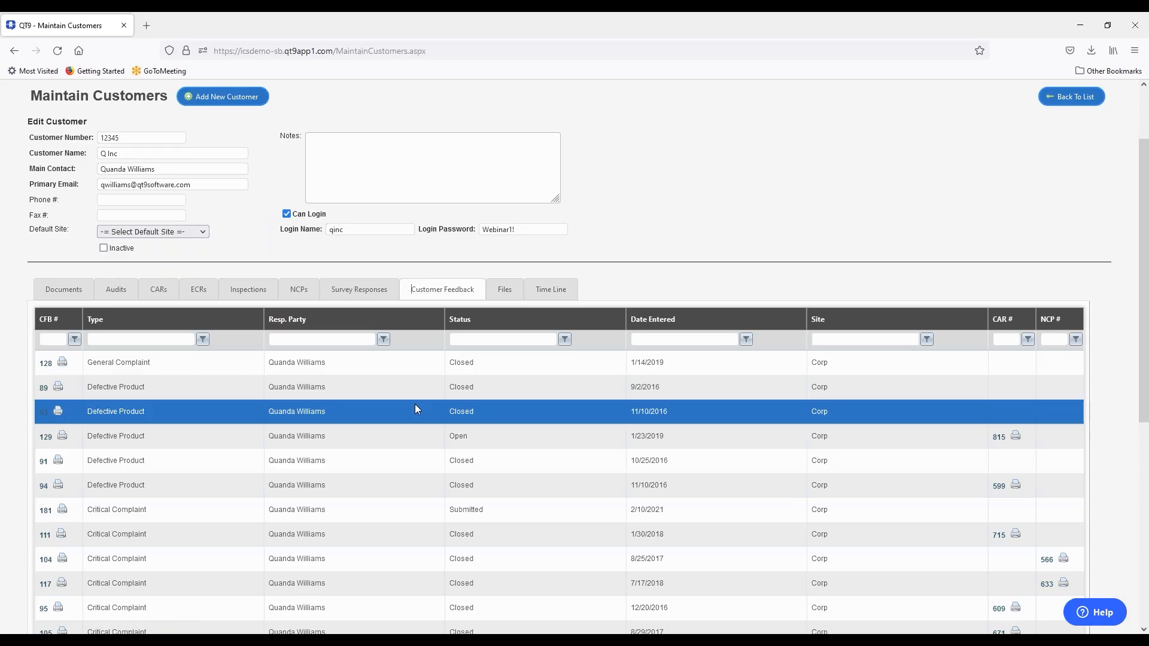
scroll(921, 207, up, 1)
scroll(922, 206, up, 3)
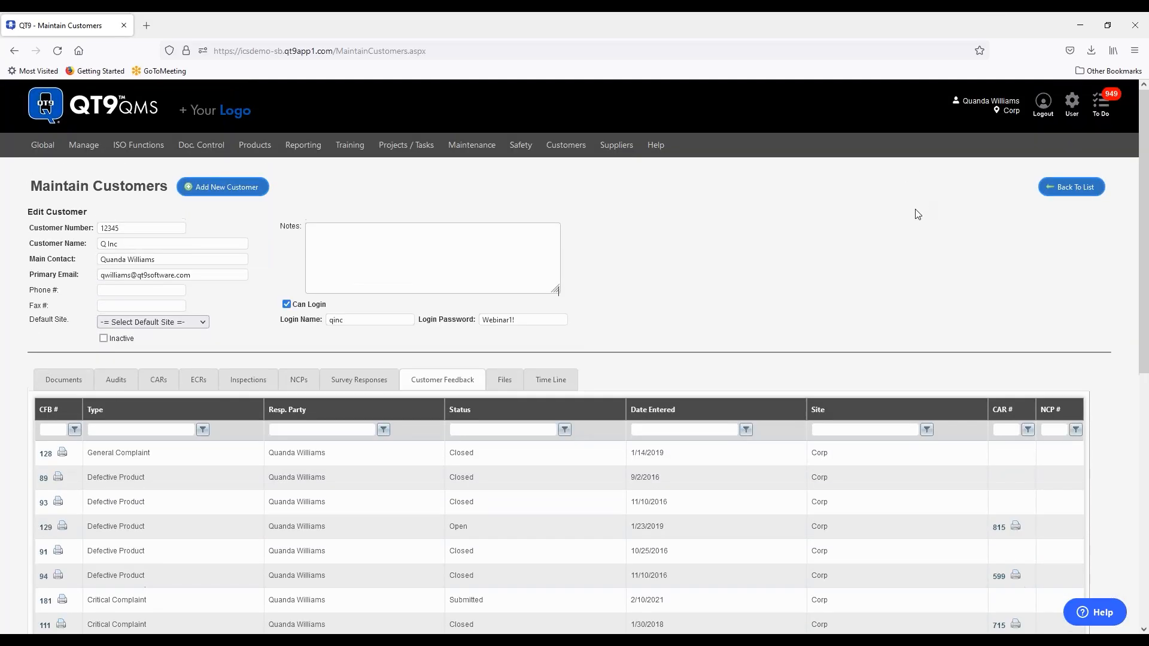
- Open the Implementation Guide document request and review its approvers, browsing the customer approver list
mouse_move(165, 149)
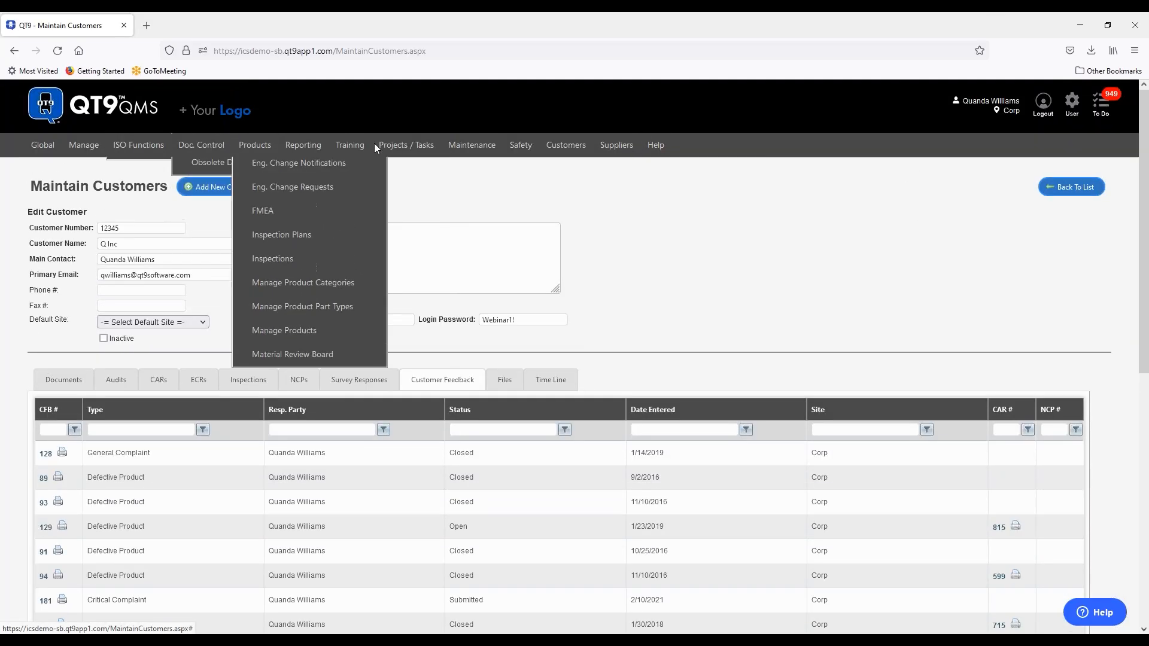
mouse_move(203, 148)
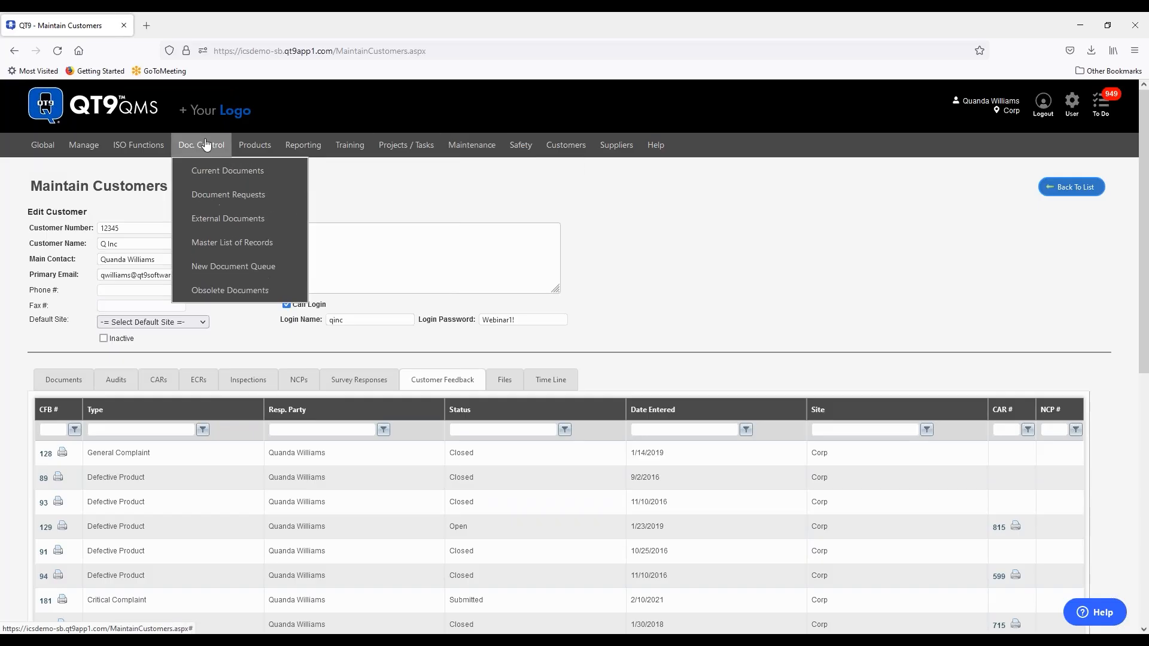
click(216, 197)
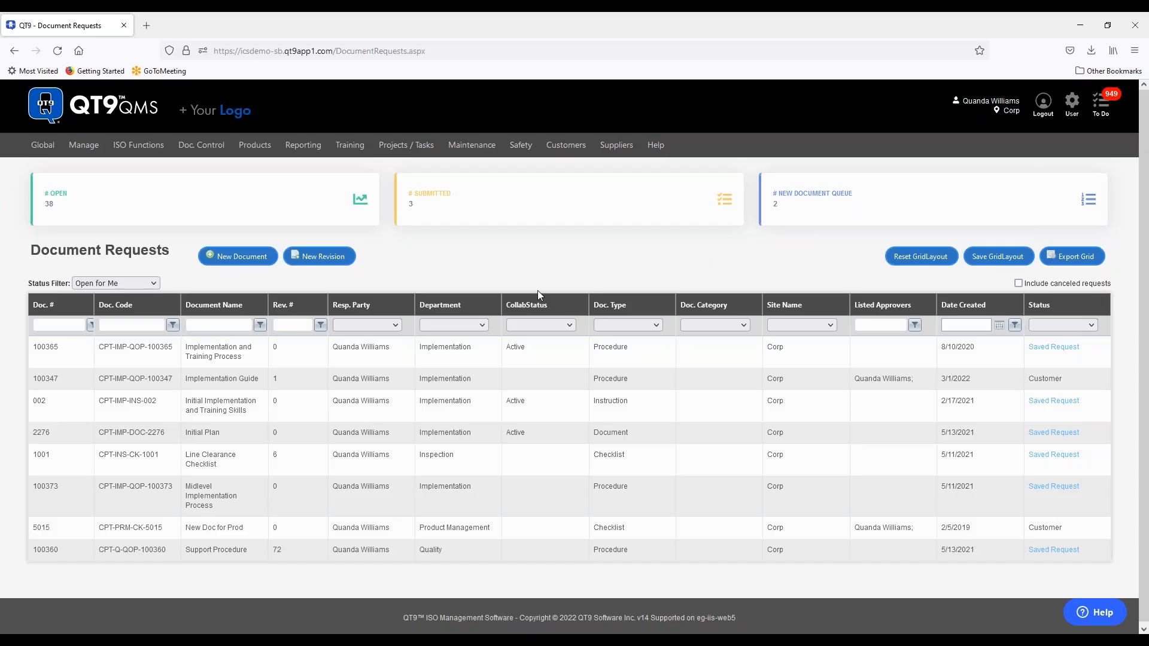
click(477, 381)
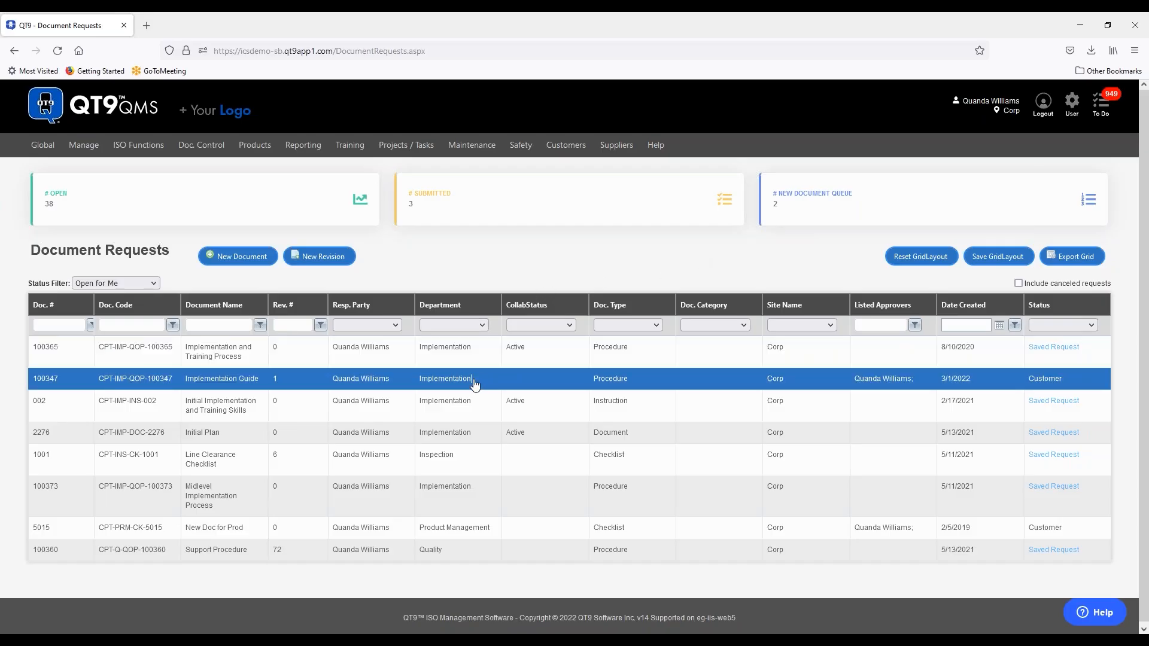
double_click(475, 381)
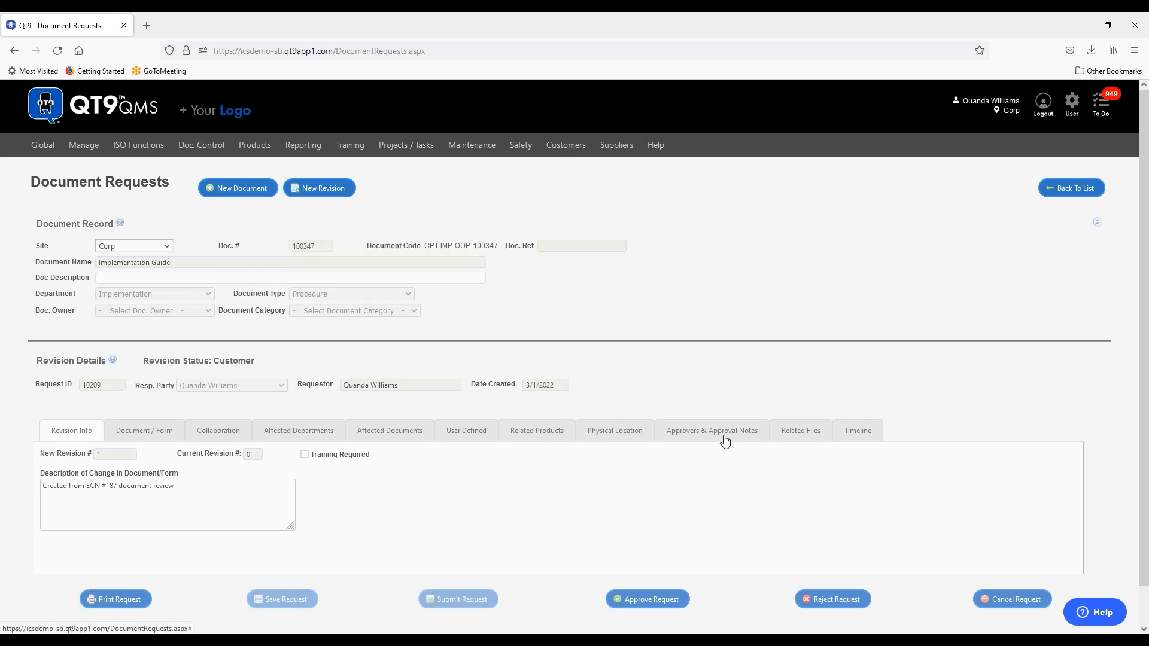
click(725, 443)
scroll(726, 326, down, 4)
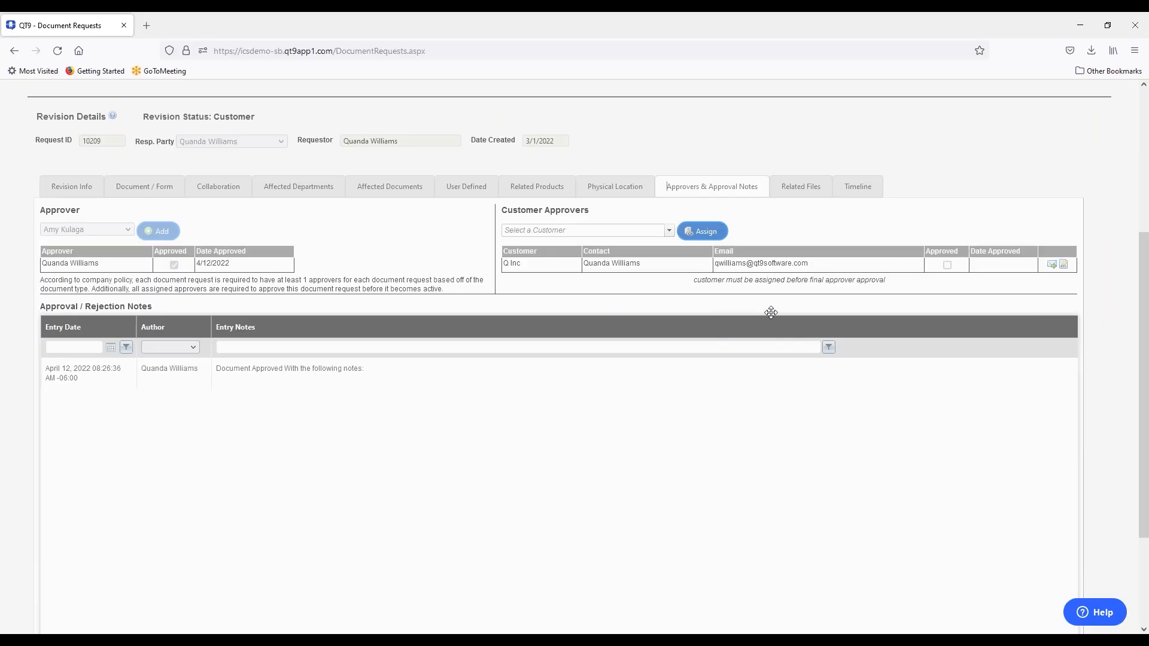
click(669, 230)
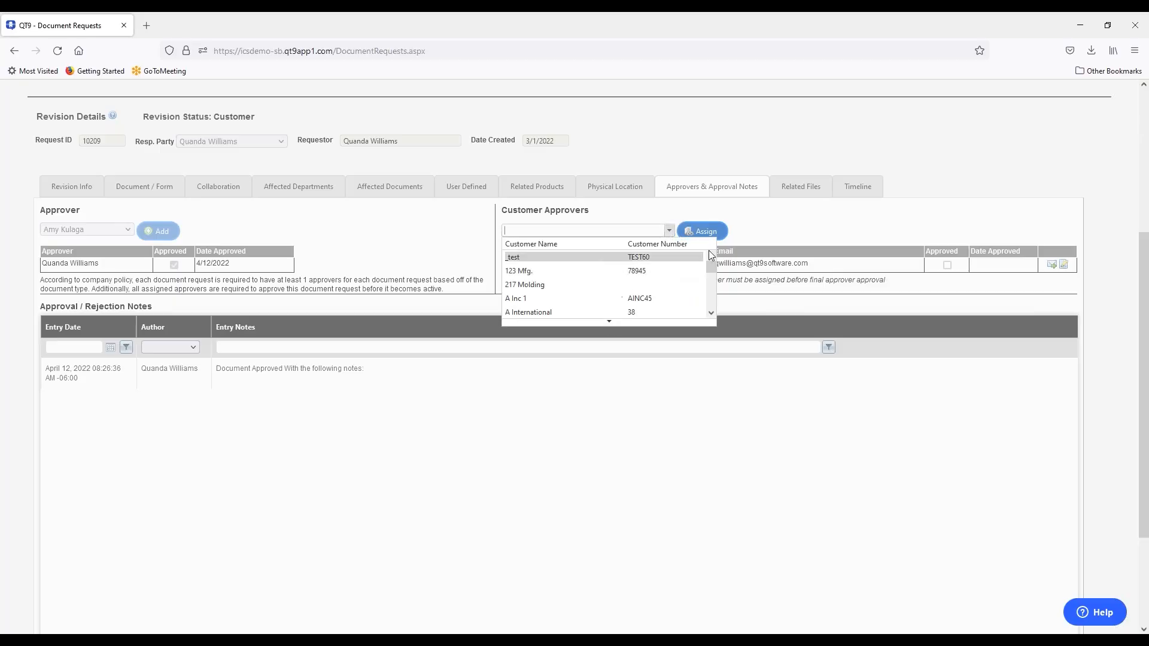
click(768, 217)
scroll(828, 412, up, 5)
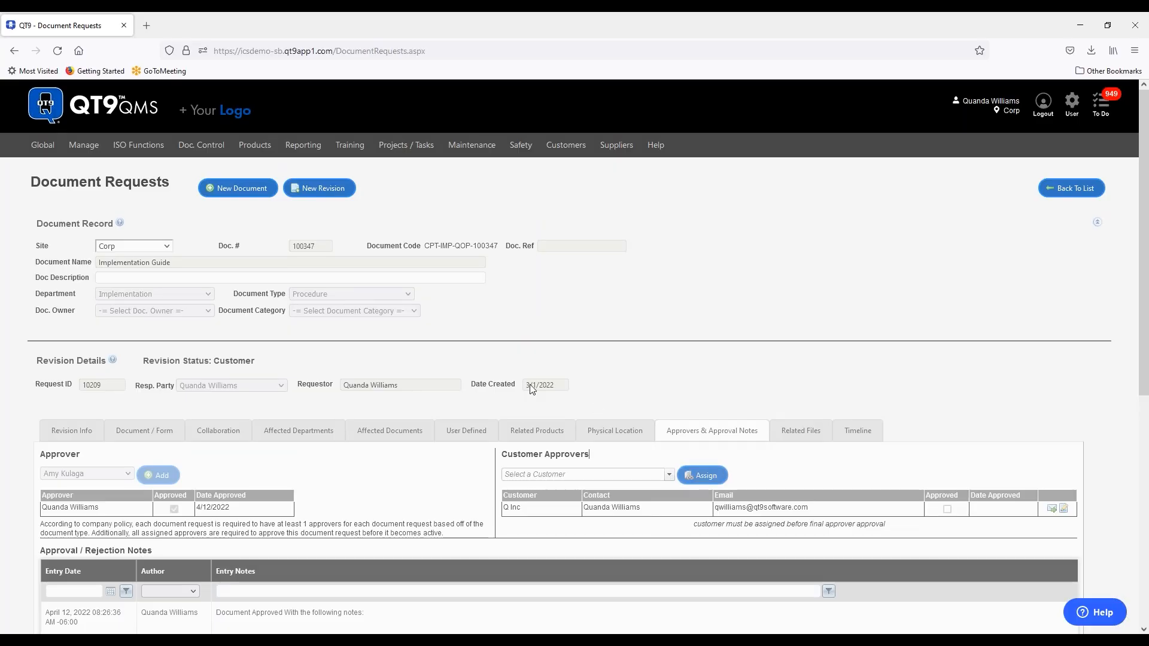
- Open Global > Settings in a new browser tab
mouse_move(39, 147)
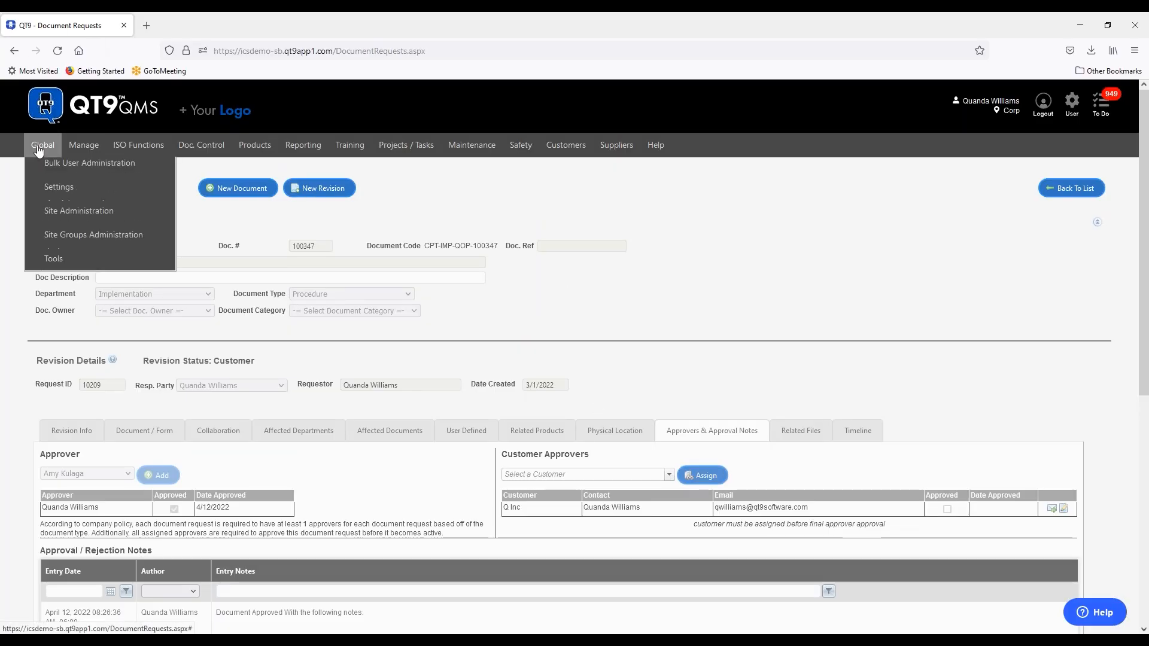
right_click(54, 190)
click(96, 206)
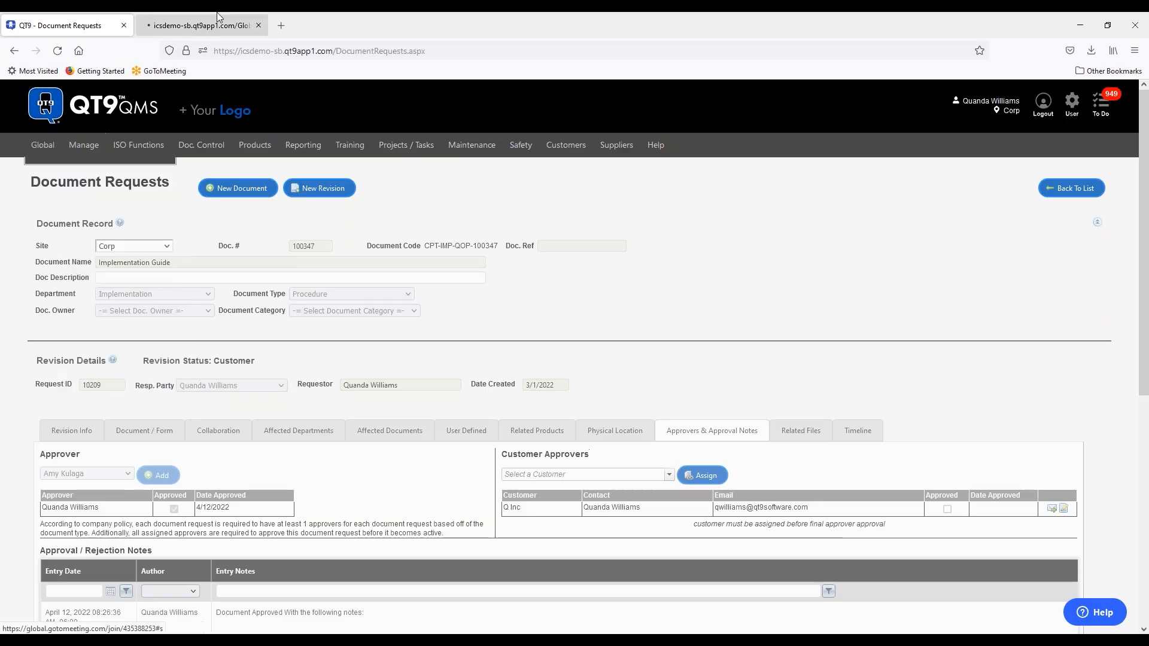
- Show the Approvals & Misc. > Document Control settings, with Enable Customer Document Approvals on
click(198, 25)
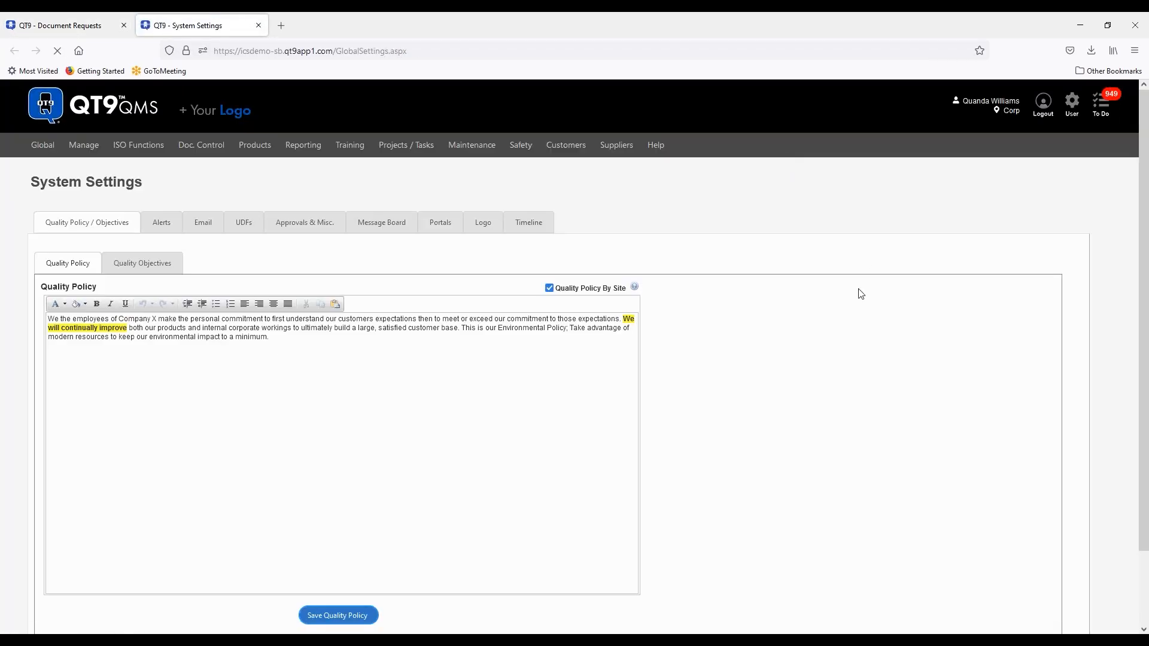
click(304, 223)
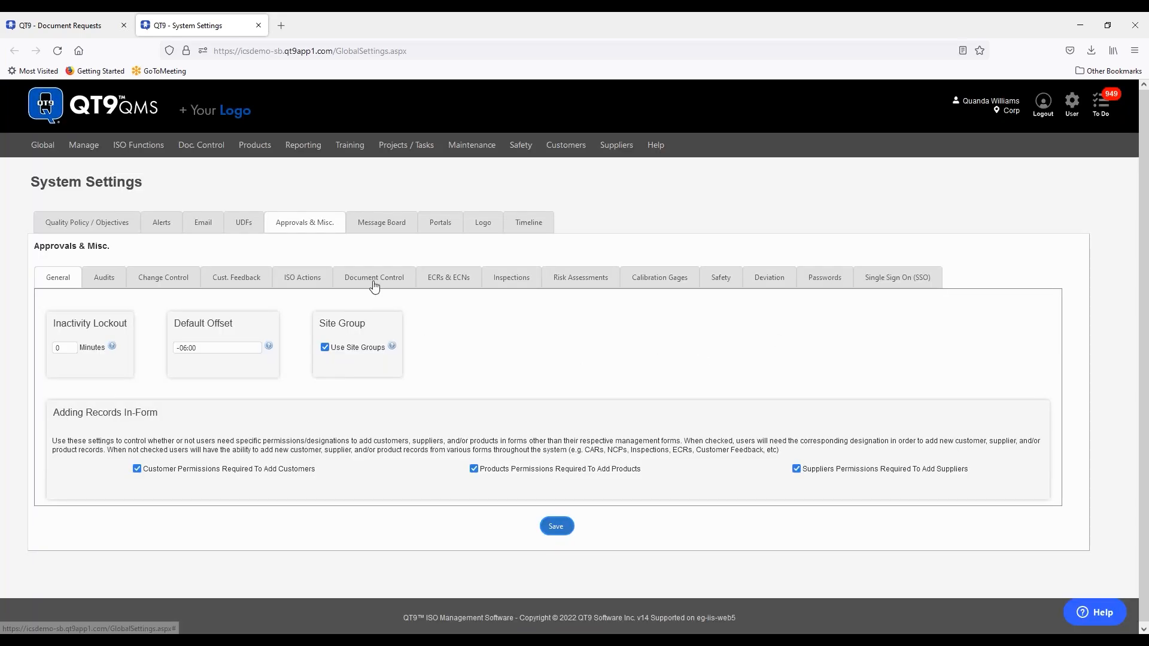
click(376, 283)
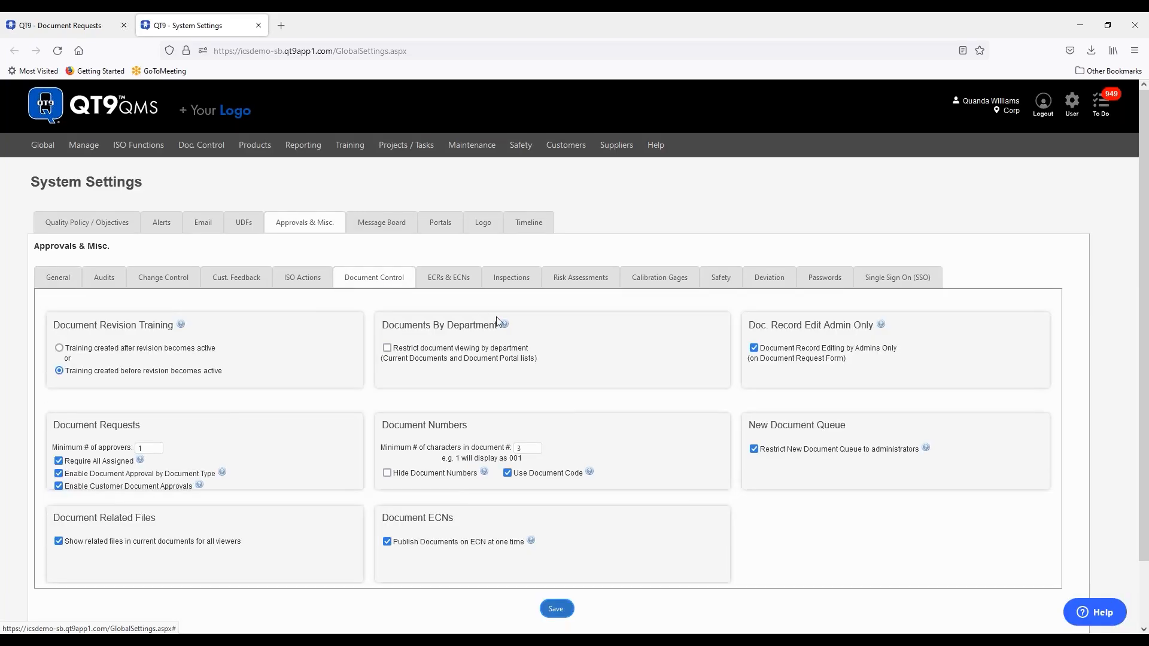
mouse_move(504, 324)
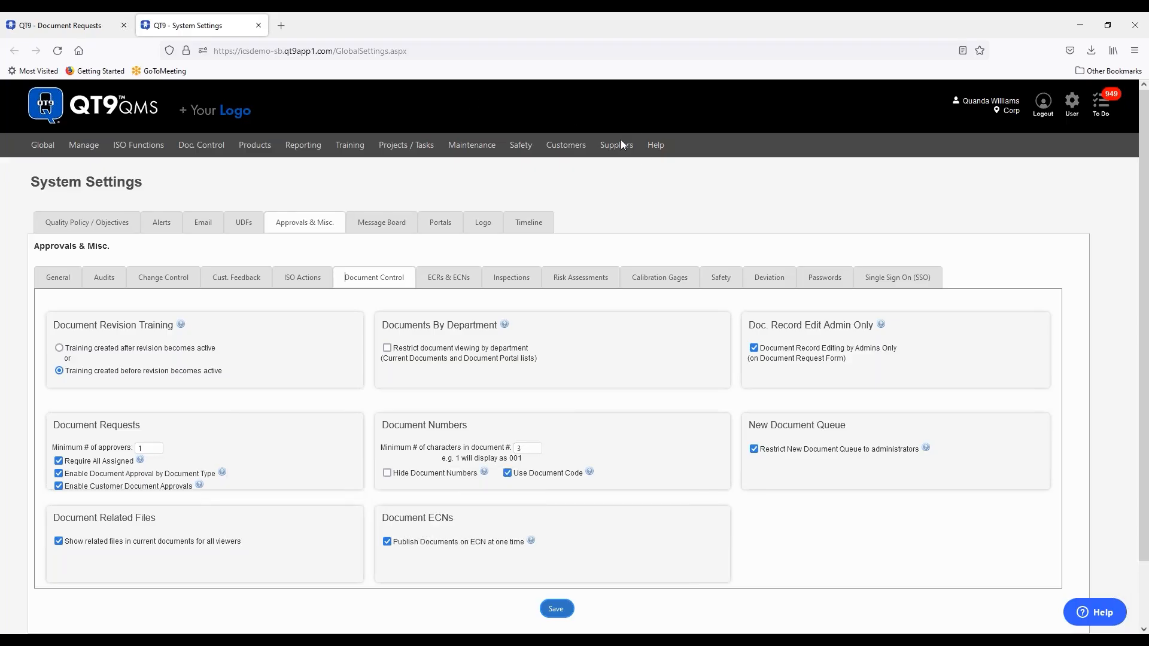
click(655, 145)
mouse_move(566, 153)
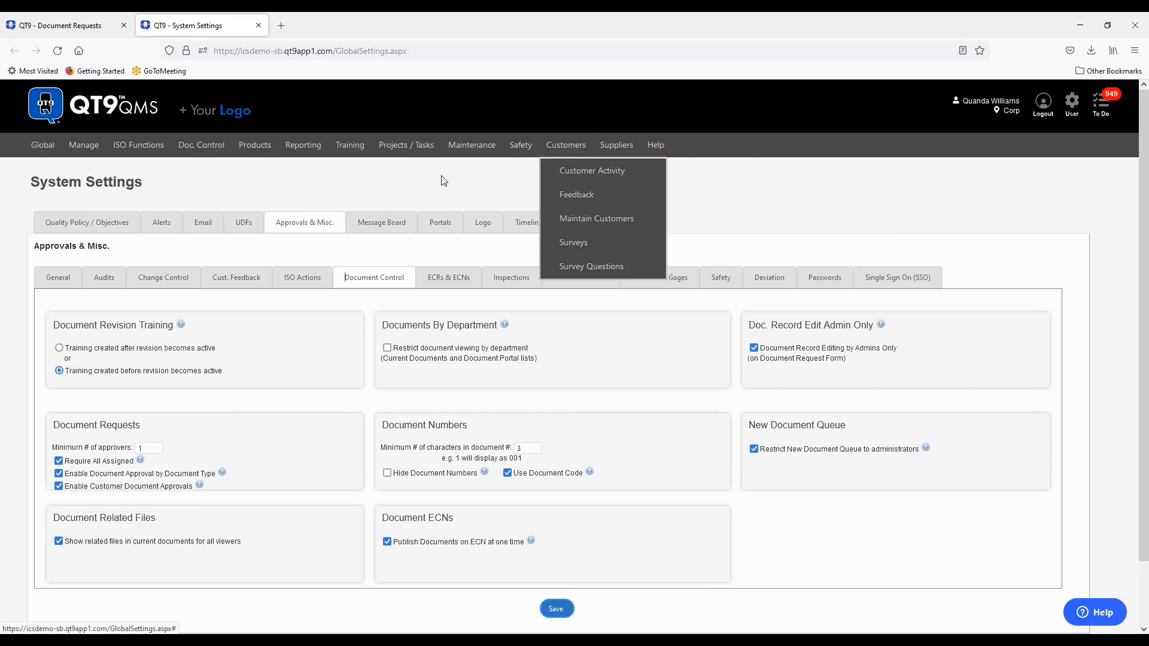
mouse_move(255, 149)
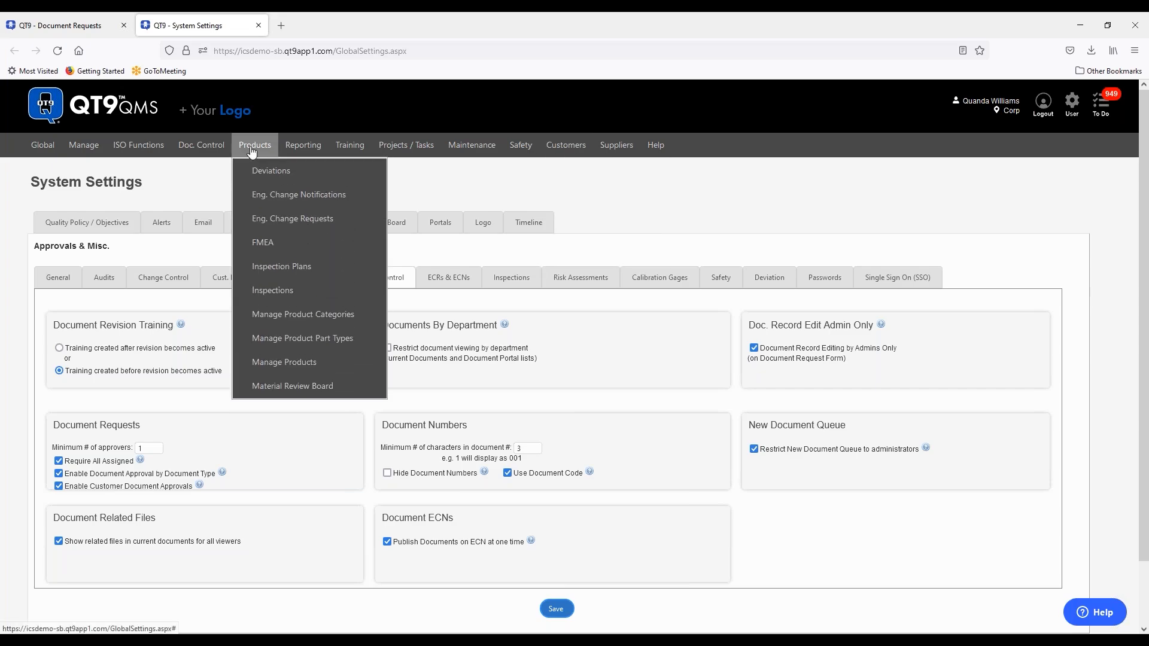
- Open ECR 161 'Increase Sheet Size' and keep customer approvals after Approval Tier #1
click(267, 222)
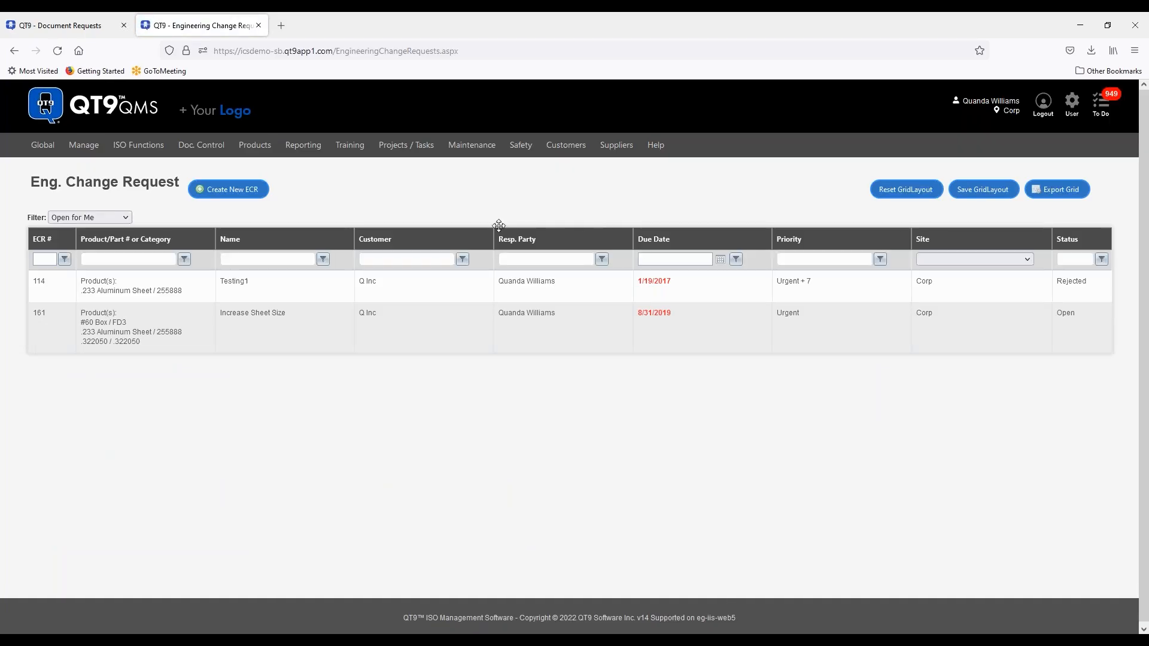
click(295, 330)
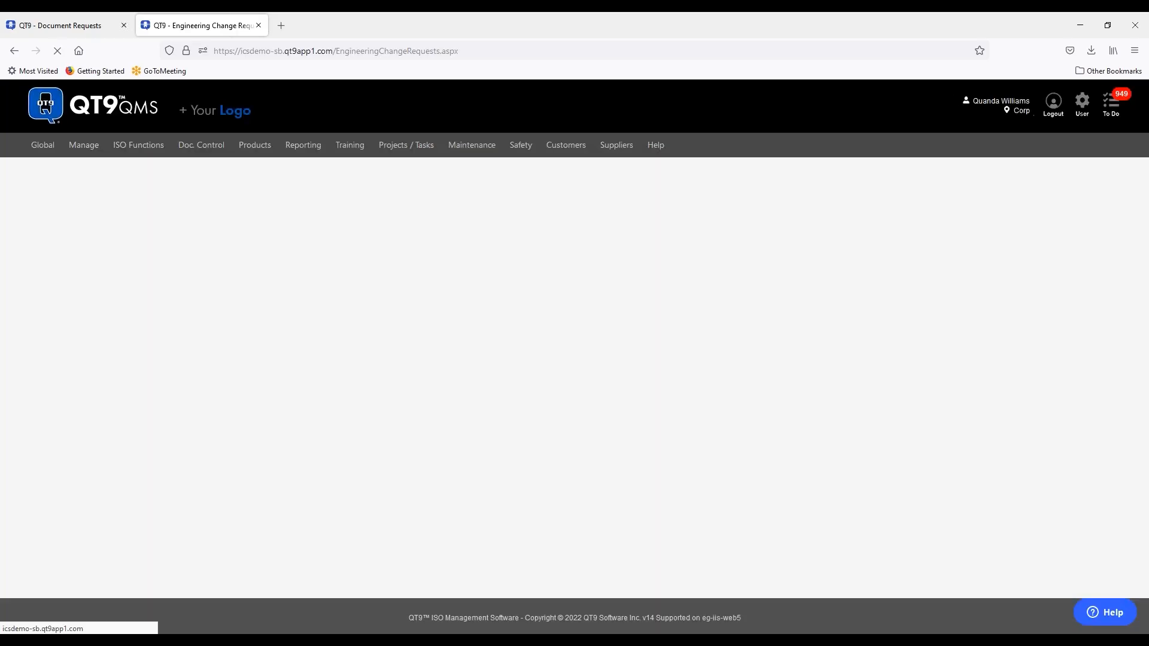
click(386, 417)
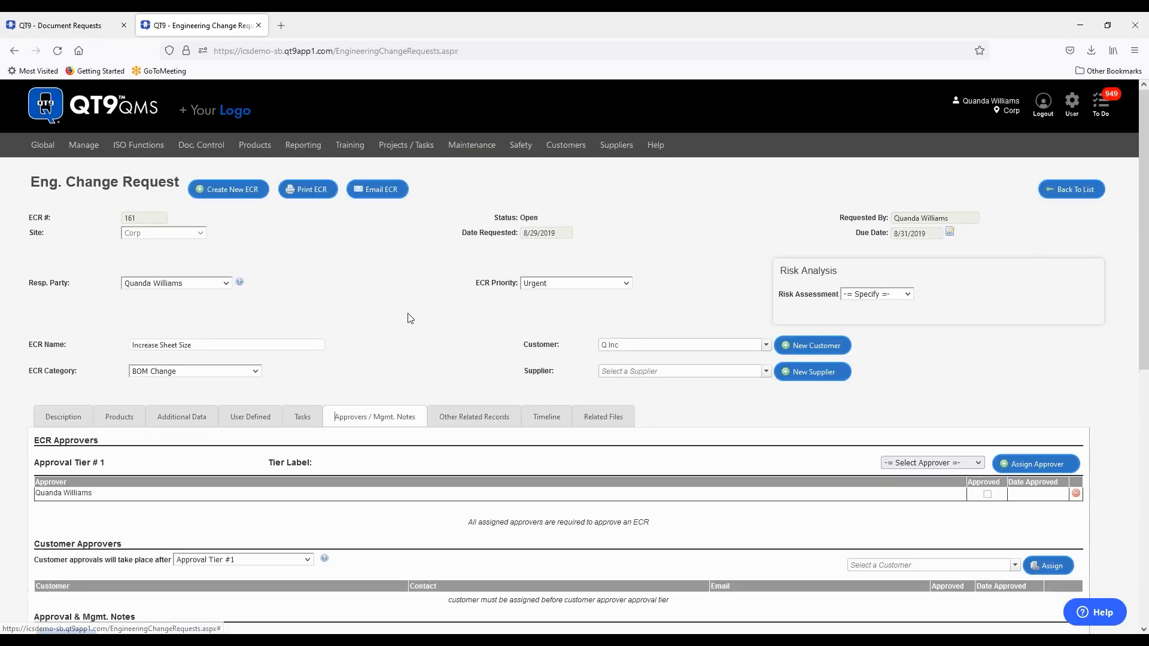
scroll(258, 329, down, 3)
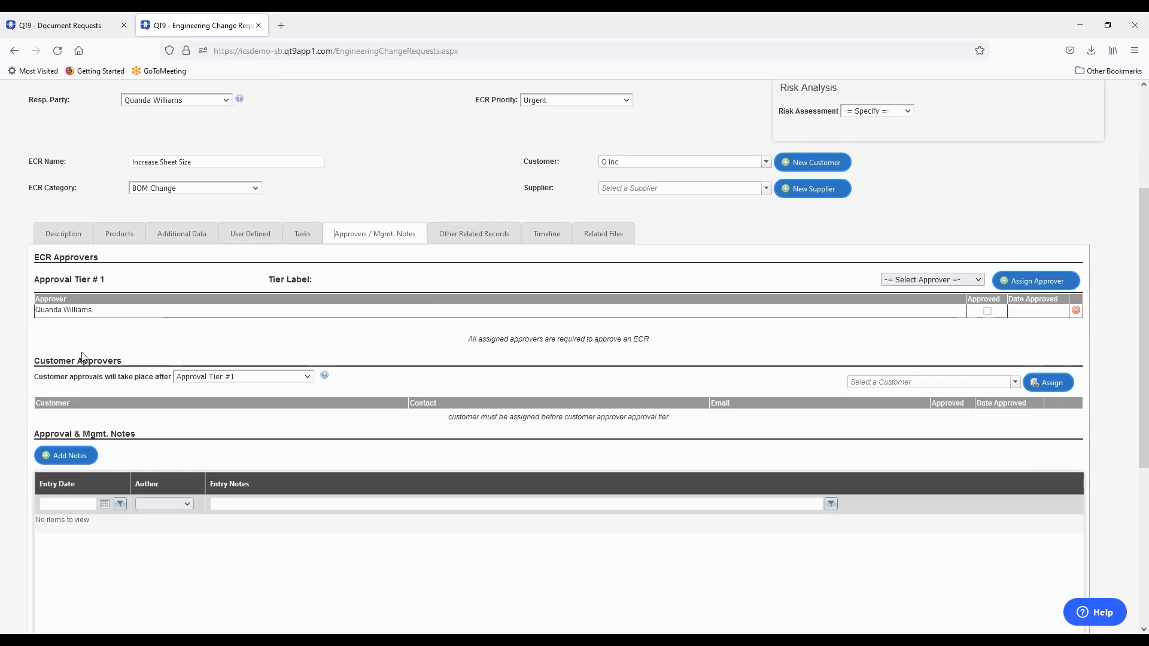
click(309, 382)
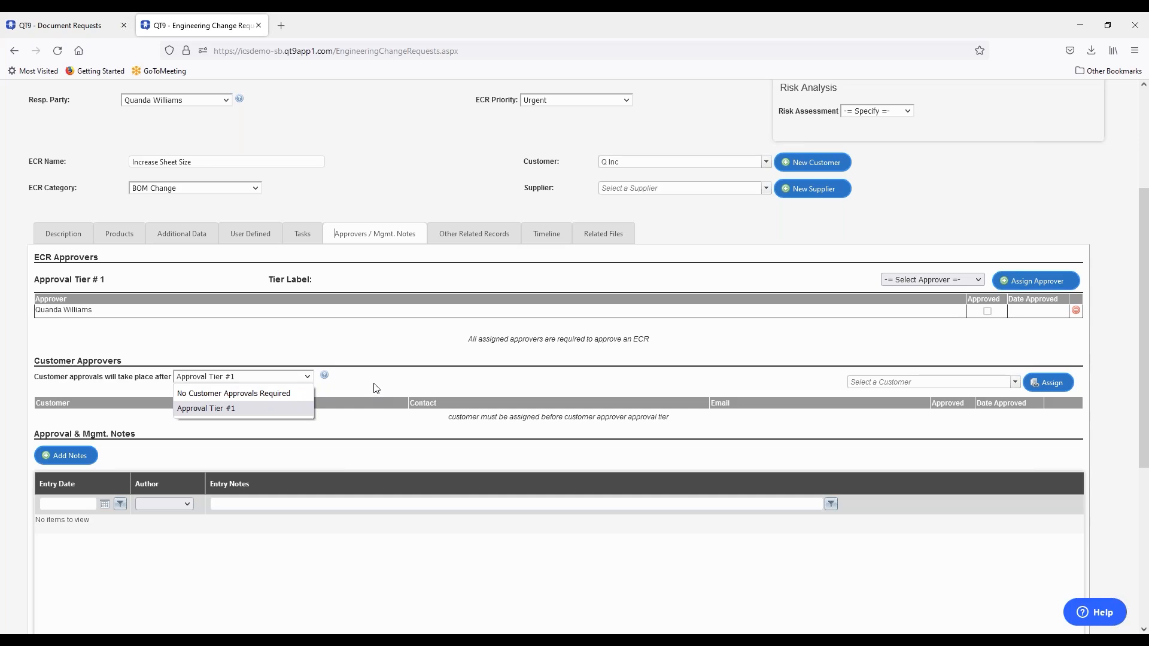
click(394, 366)
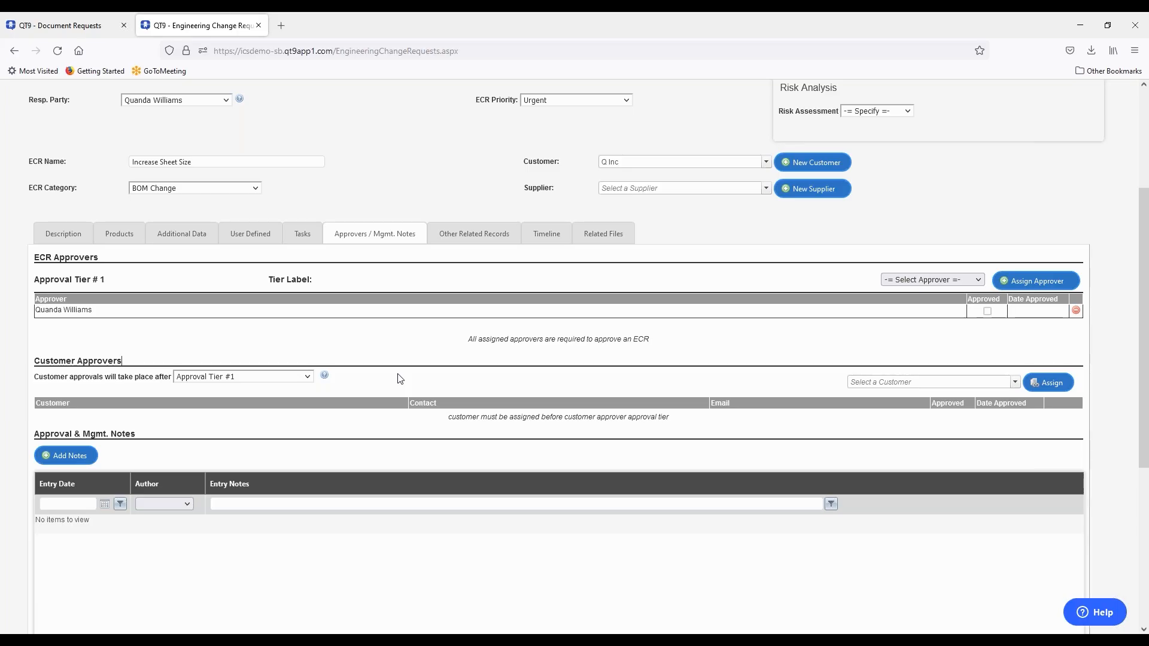
scroll(446, 365, up, 3)
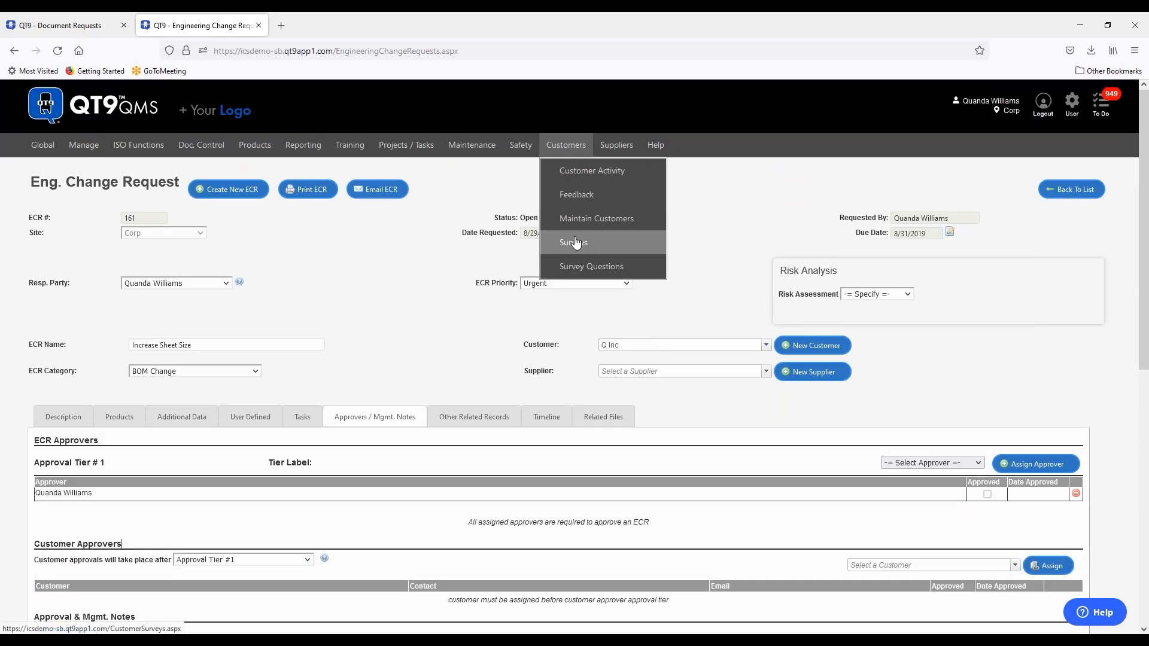
- Open the May 2022 Customer Survey and review its linked customers, email form and assigned users
click(577, 248)
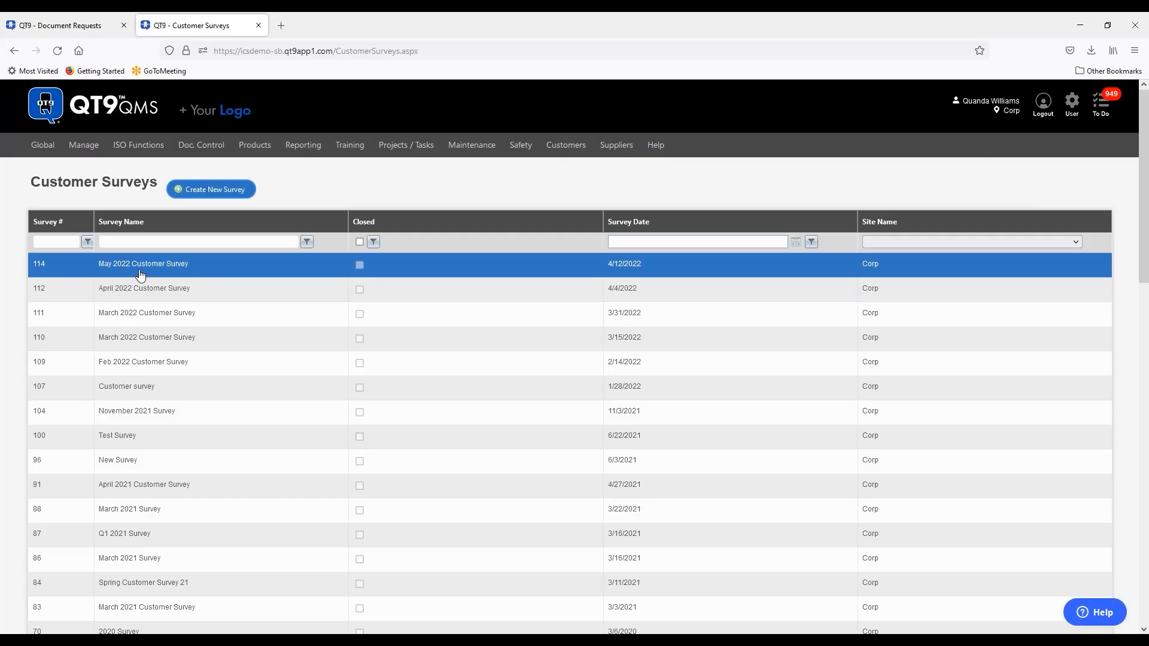
click(142, 270)
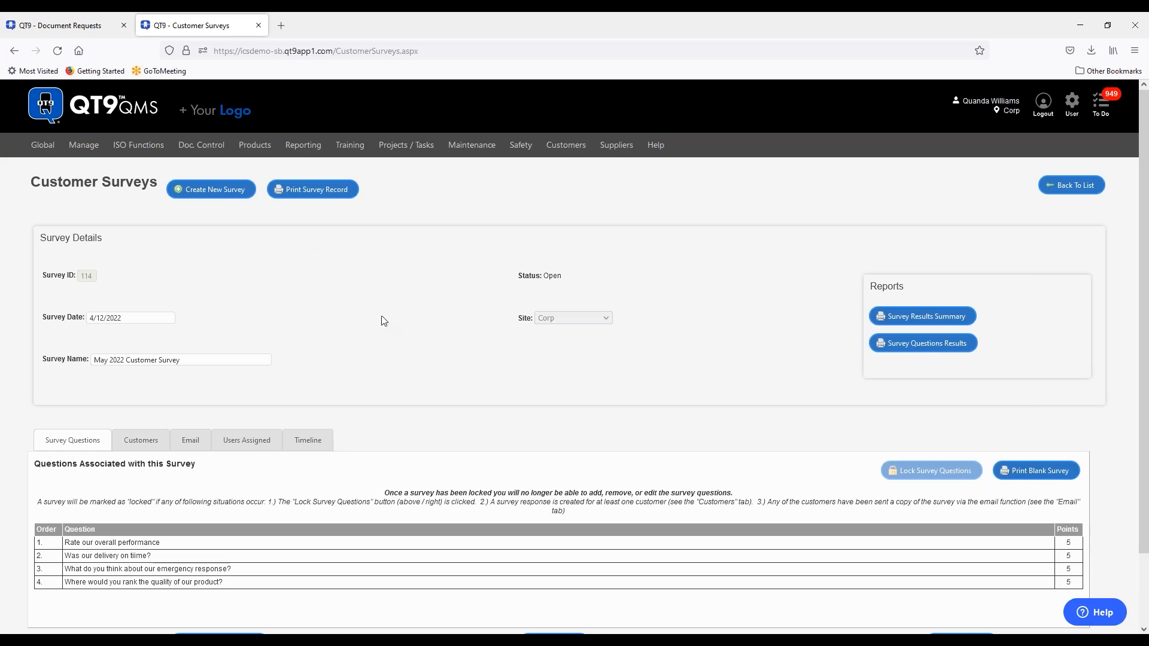
scroll(382, 315, down, 1)
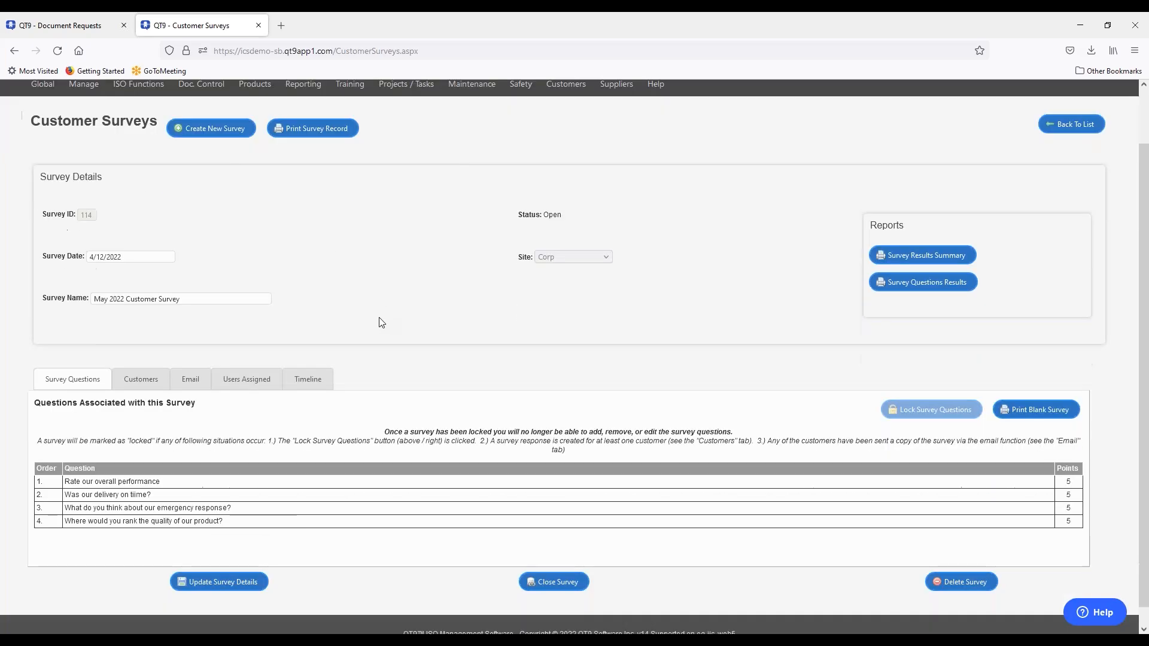
click(134, 386)
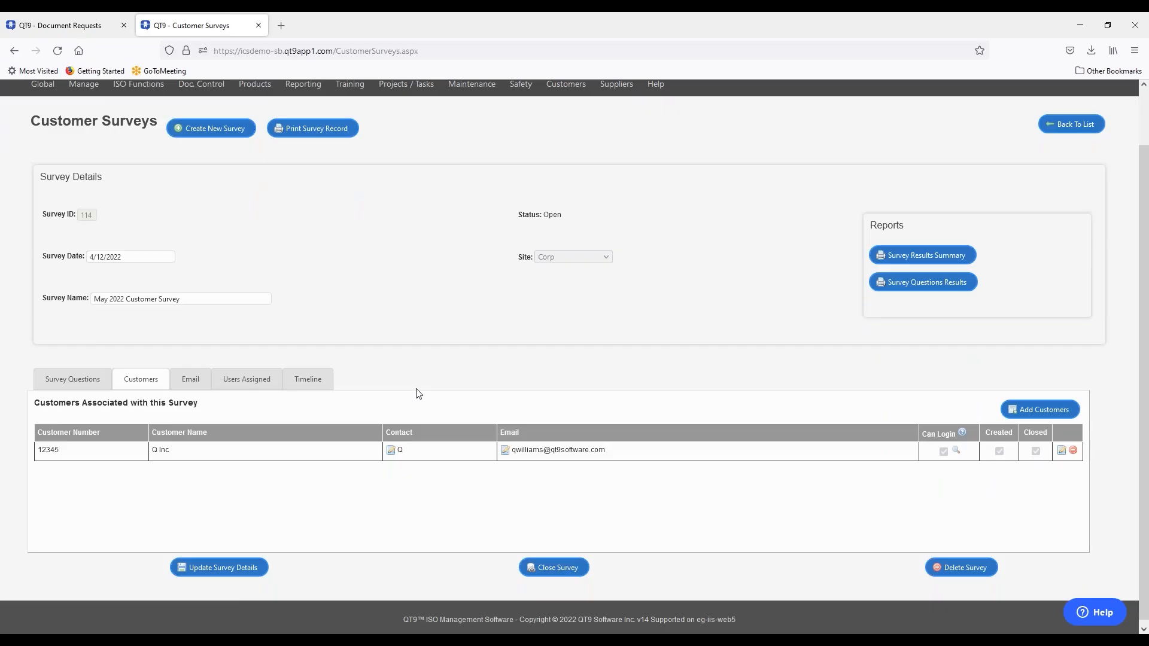
click(184, 386)
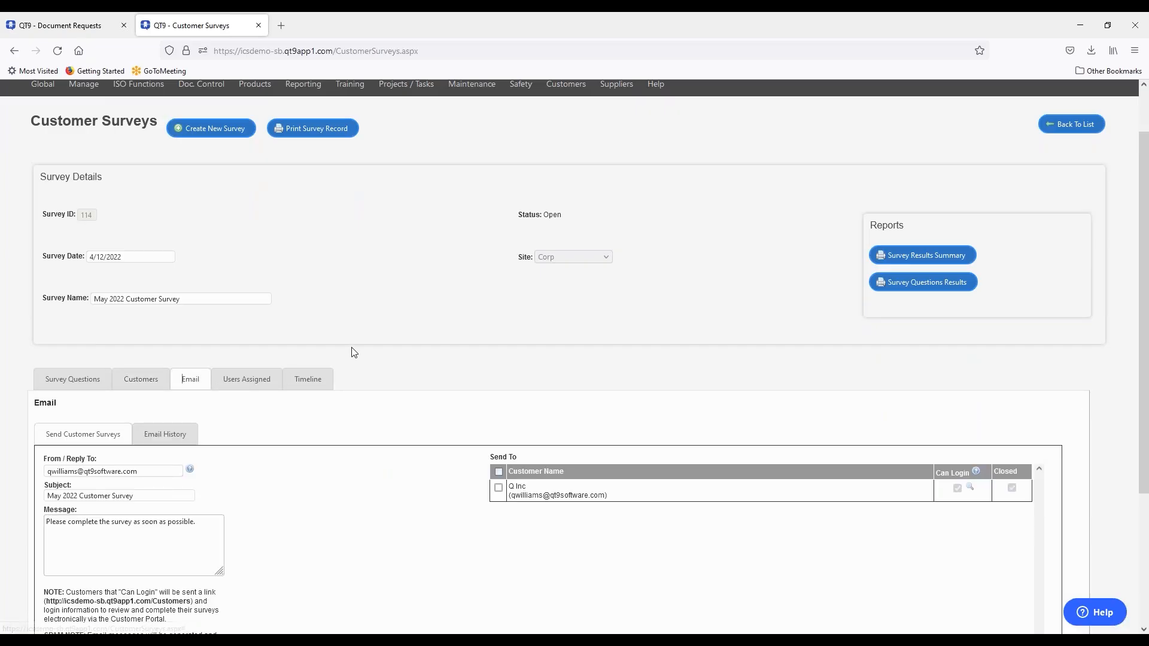
scroll(354, 352, down, 3)
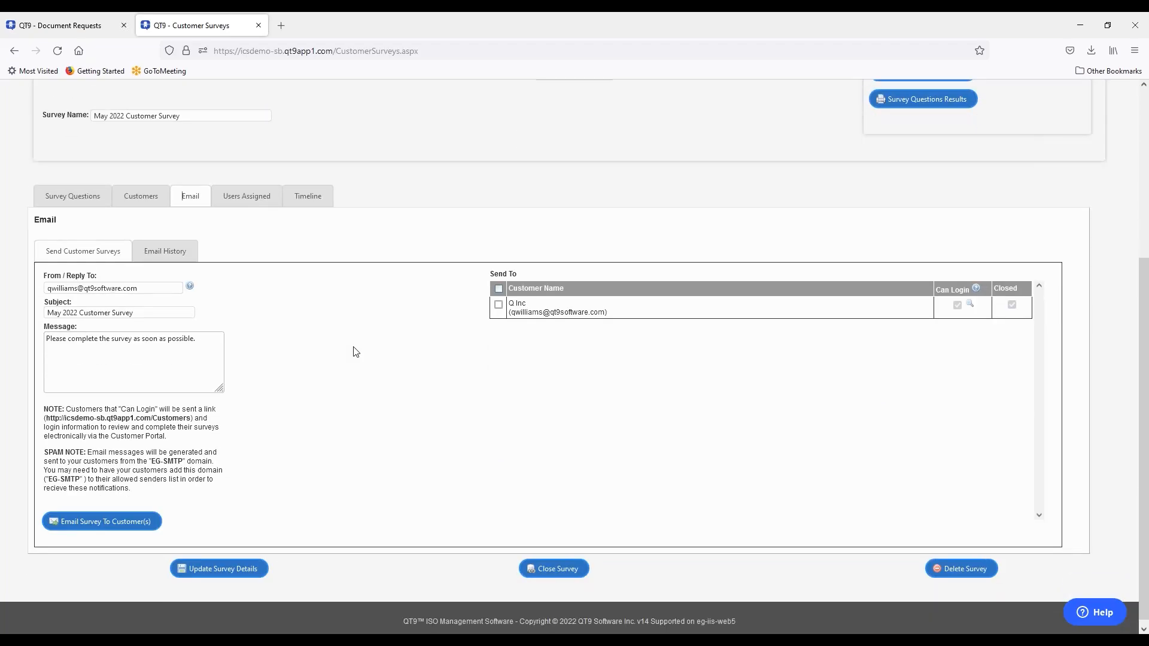
scroll(353, 354, up, 2)
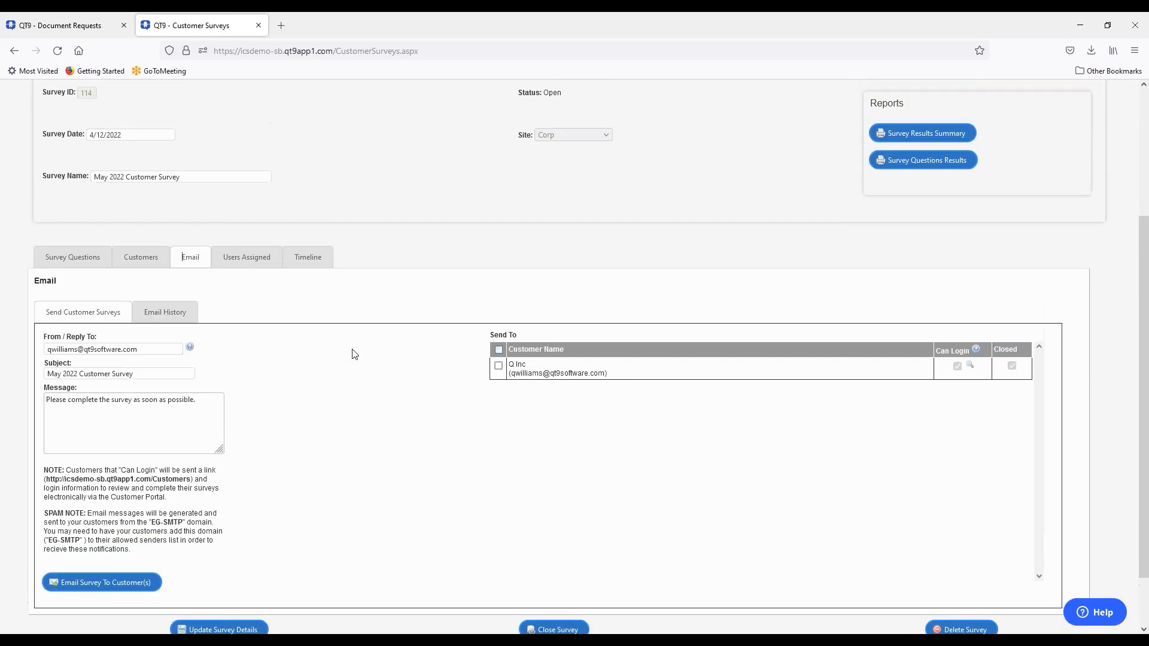
click(223, 318)
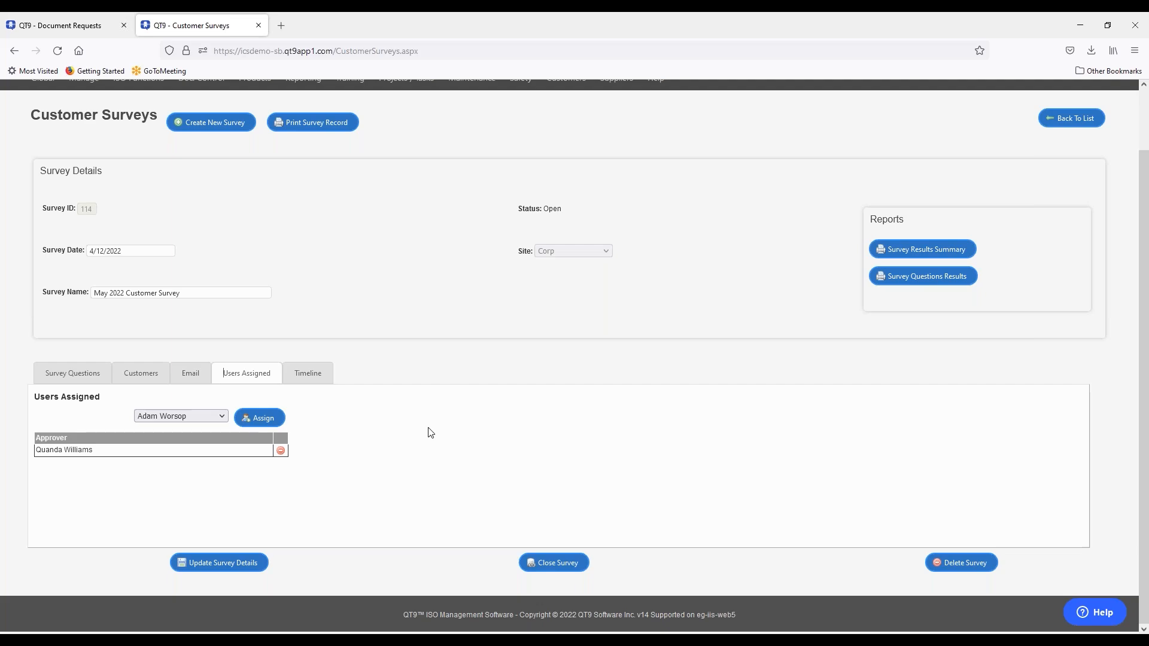
scroll(429, 432, up, 2)
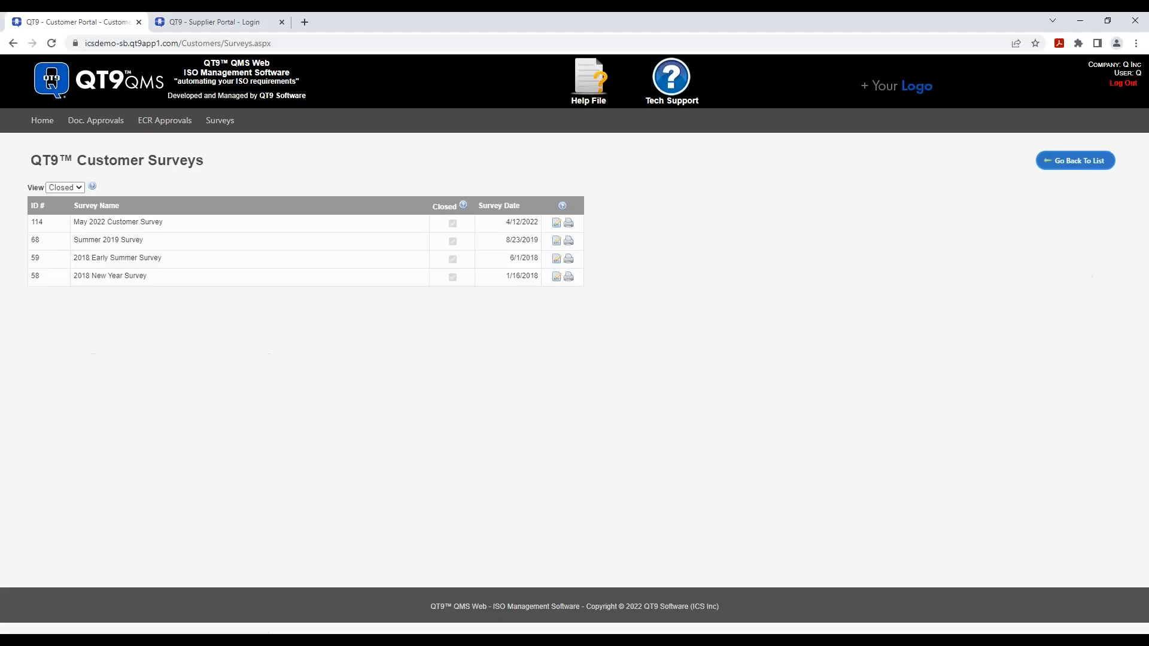
- Sign out of the Customer Portal and enter the supplier's login name and password in the Supplier Portal
click(1122, 85)
click(201, 21)
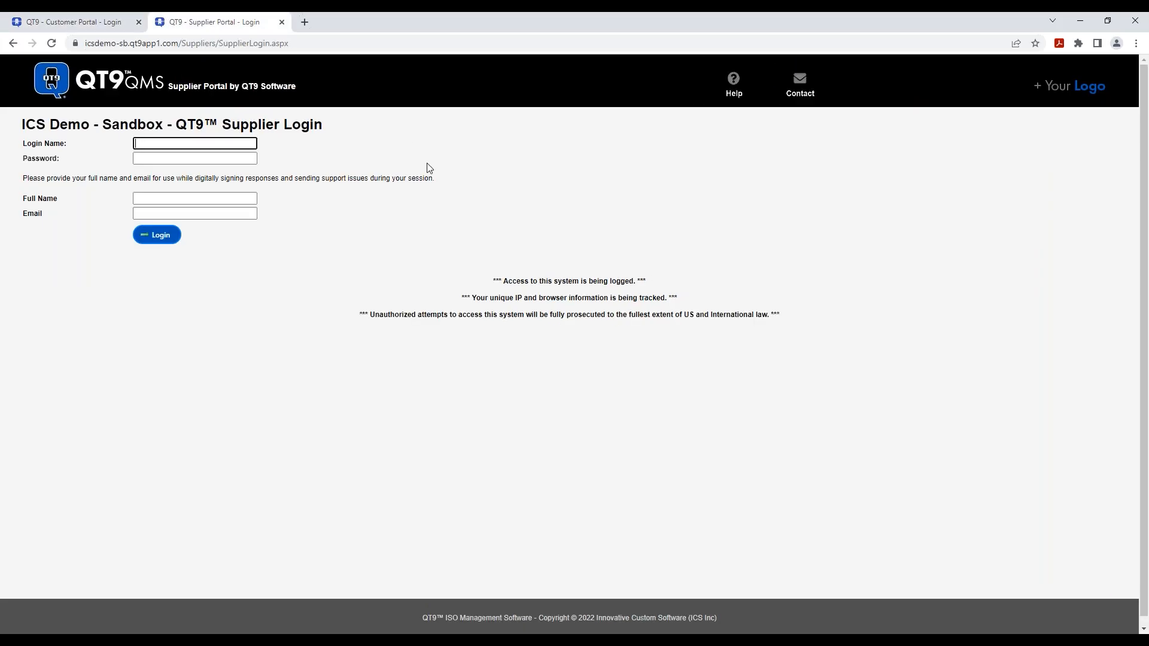
text(qconsultants)
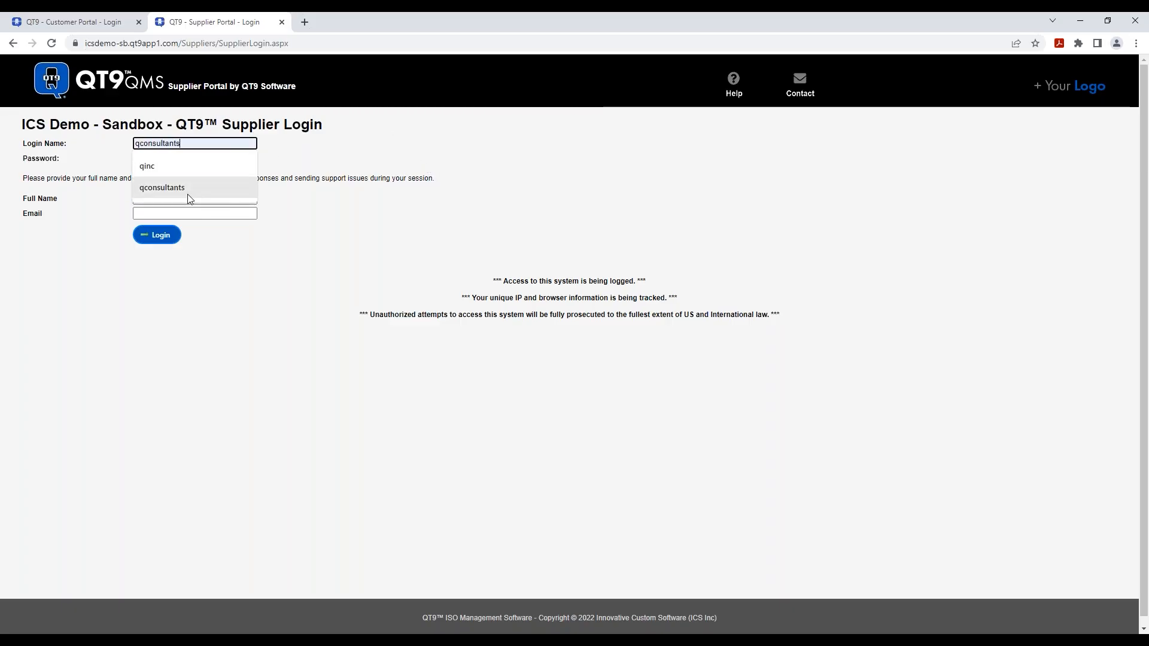
click(188, 188)
click(200, 158)
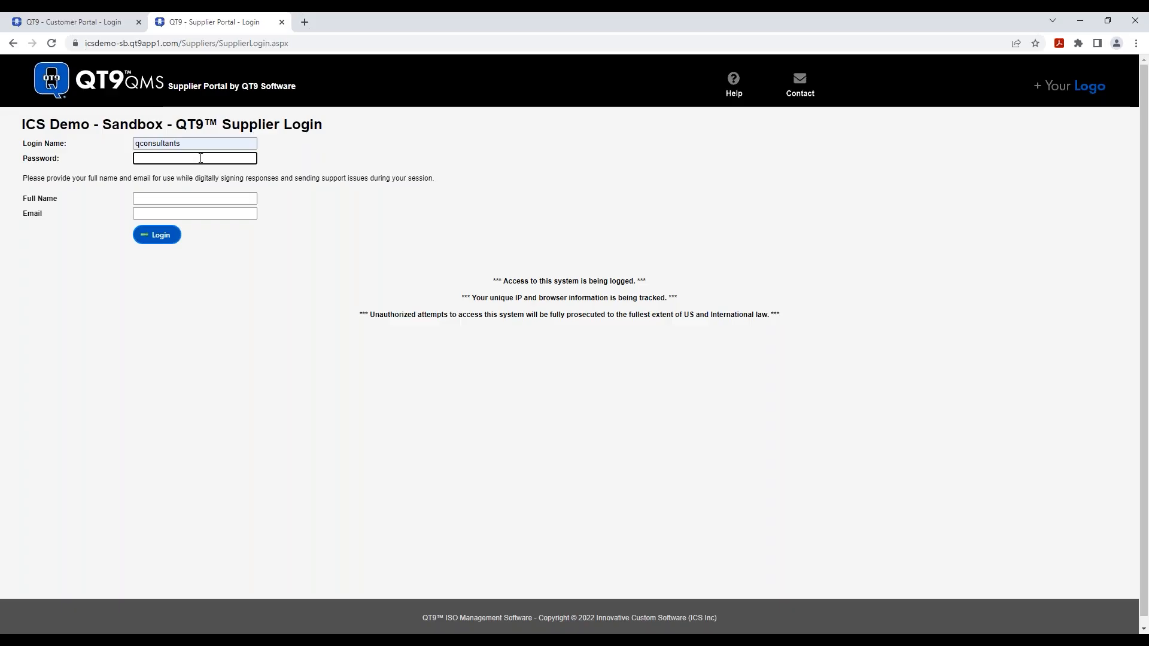
text(•••••••••)
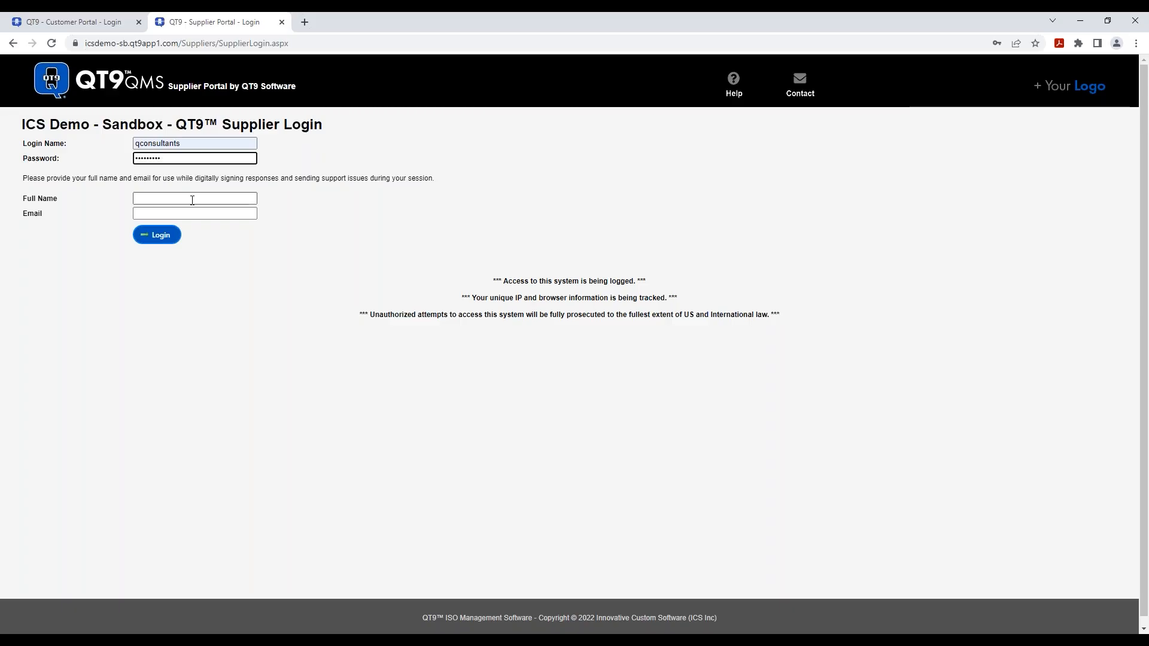
- Fill in the supplier's full name and e-mail address and submit the login
click(192, 200)
text(Q)
click(193, 217)
click(202, 234)
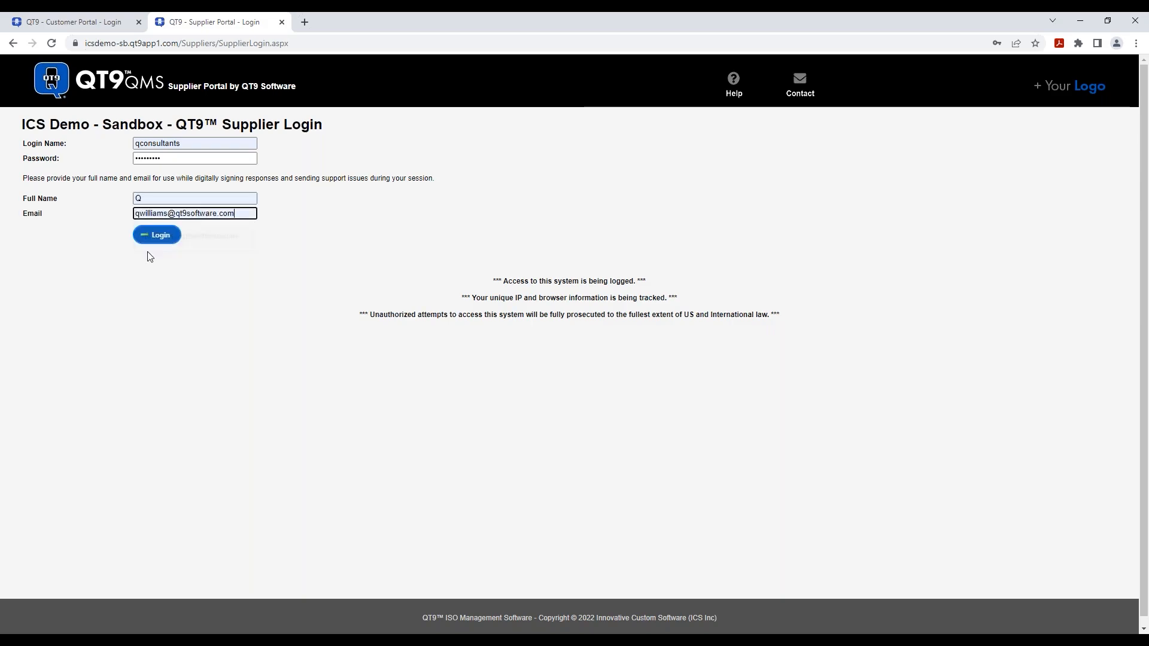
click(157, 235)
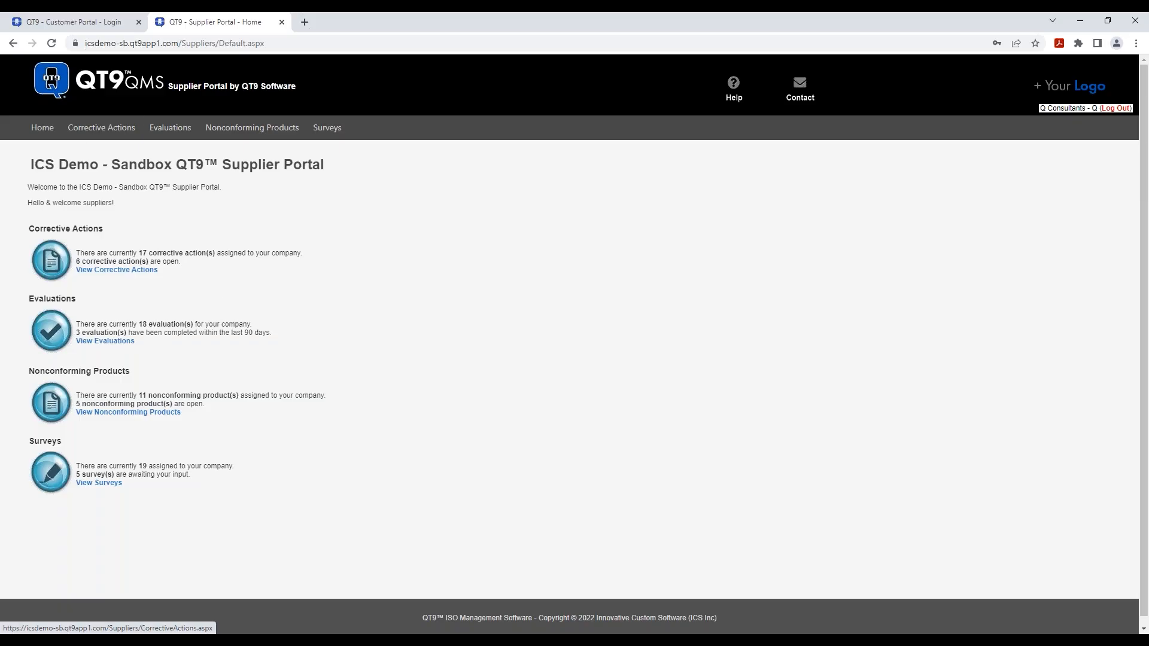
- Show the supplier's Corrective Actions list with its 6 open records, including CAR 1606
click(123, 273)
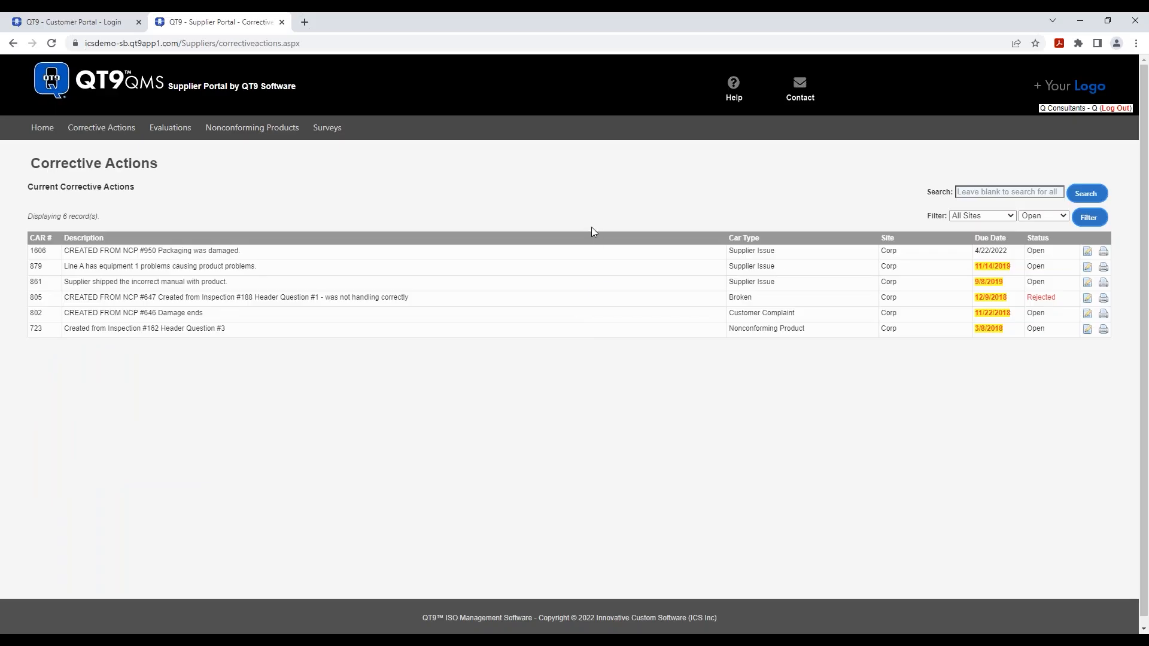
- Open corrective action 1606 and step through its sections to the Sup. Response questionnaire
click(1087, 252)
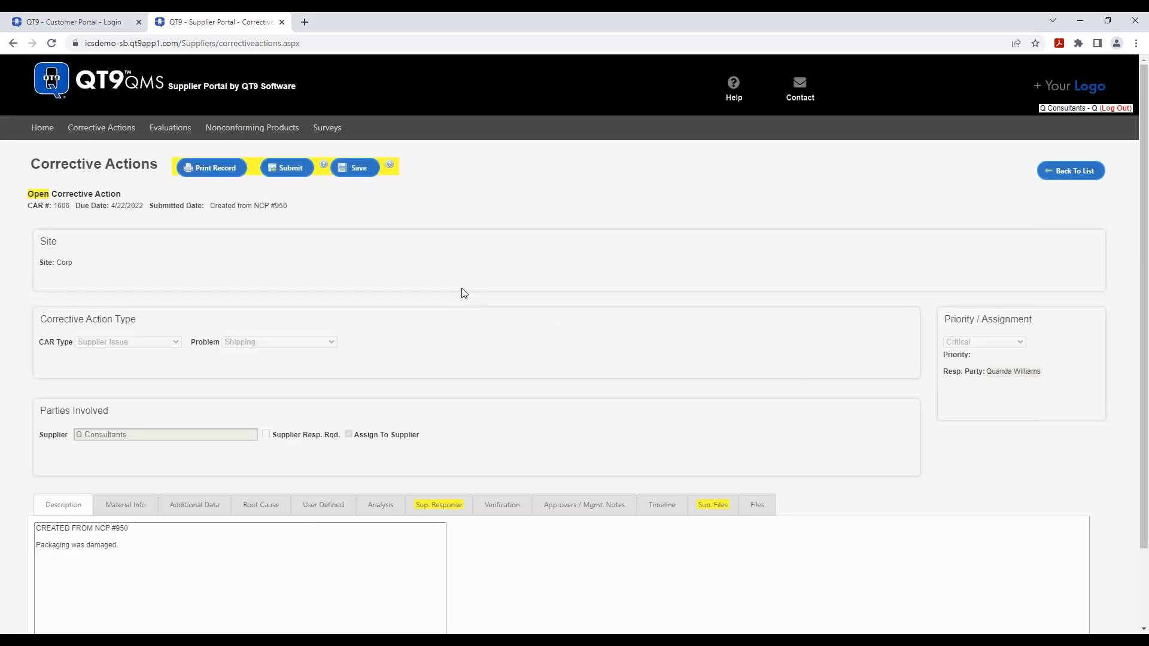
scroll(554, 318, down, 2)
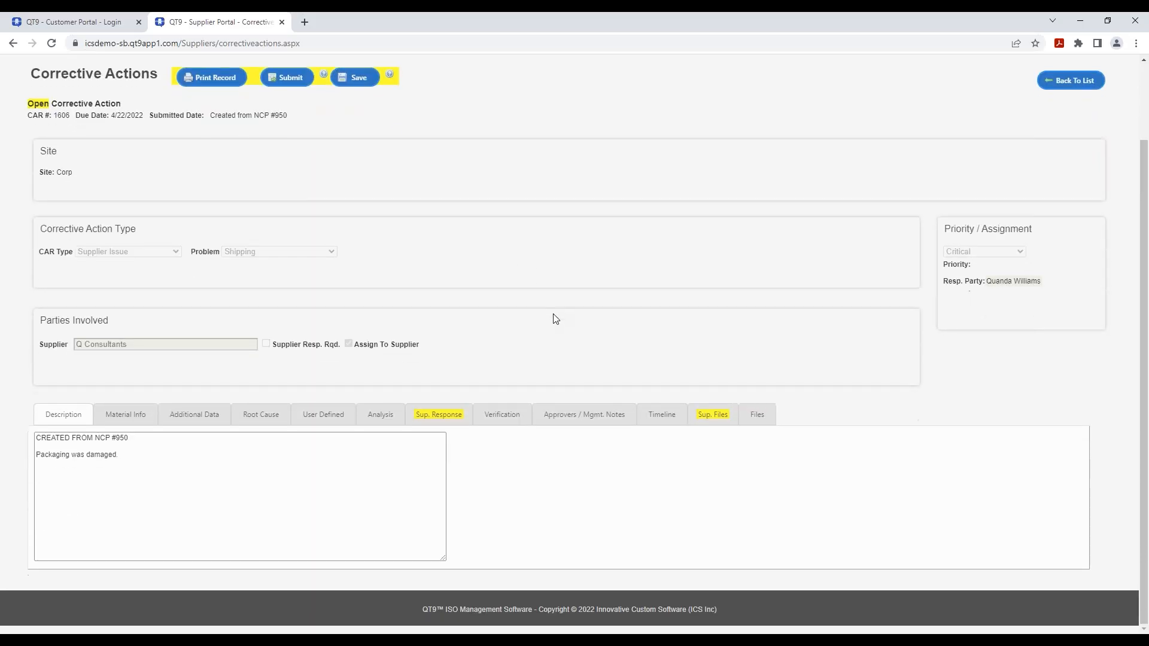
click(127, 418)
click(199, 414)
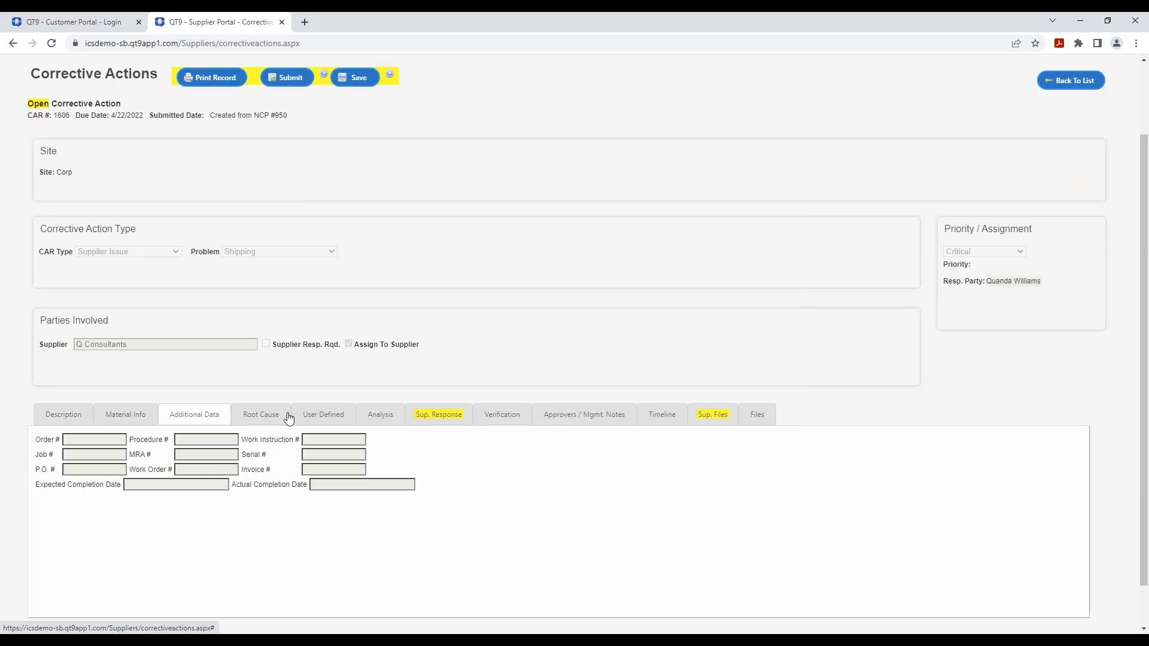
click(289, 417)
click(336, 415)
click(380, 418)
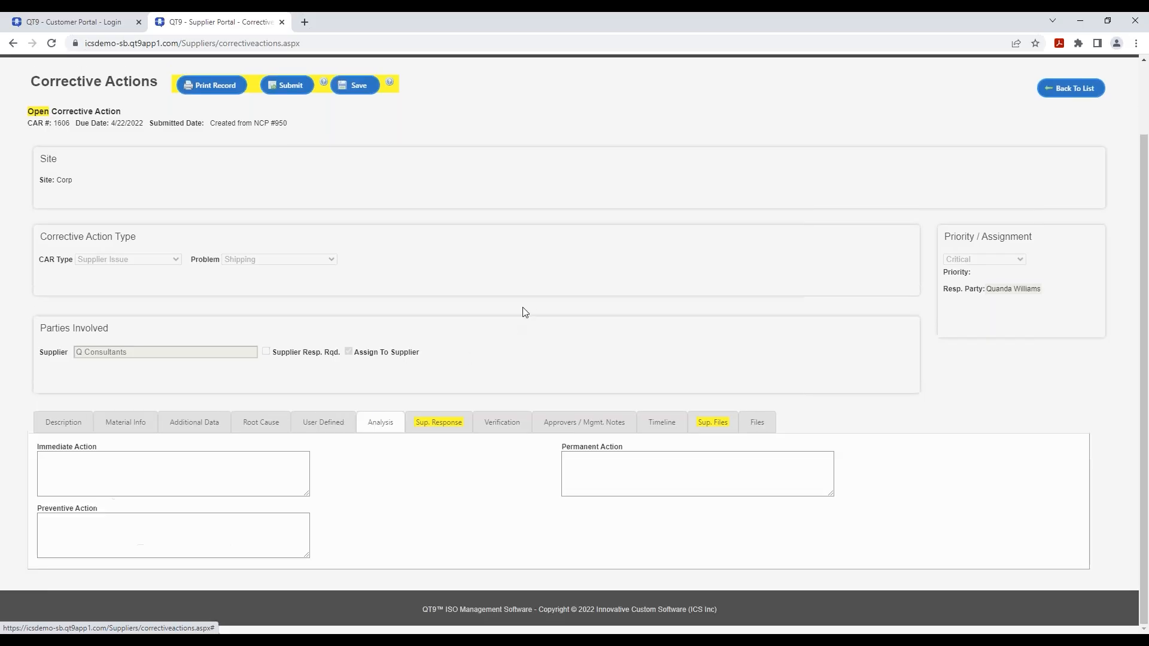
click(445, 429)
- Compare CAR 1606's supplier response questionnaire with its attached supplier files
scroll(478, 355, down, 3)
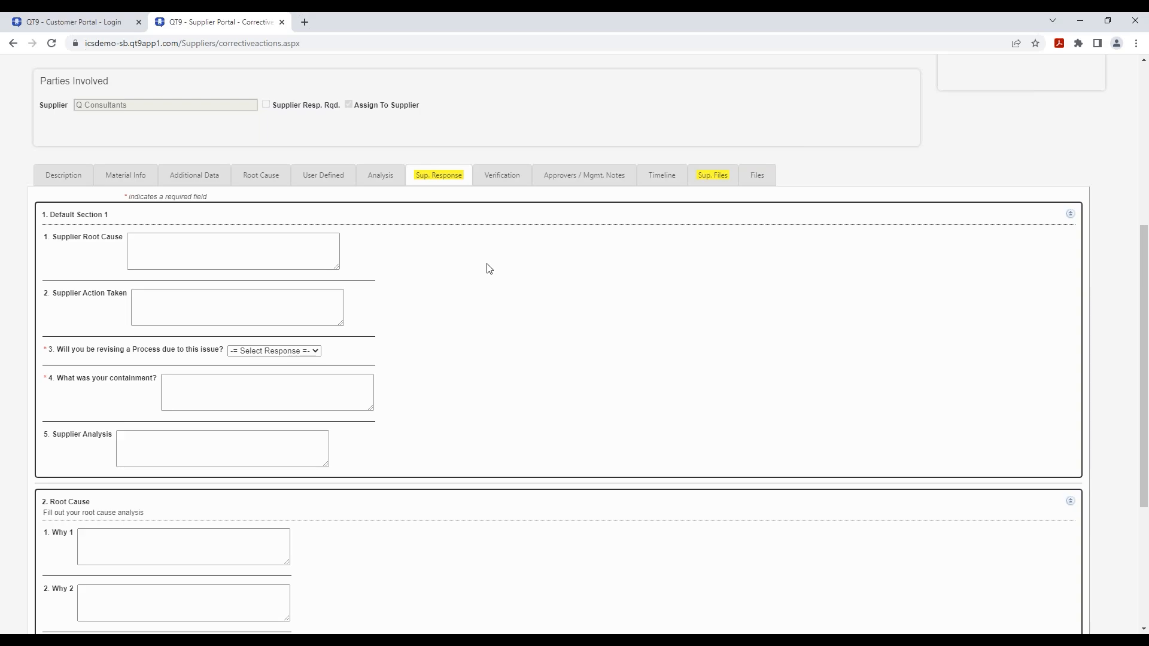
click(719, 180)
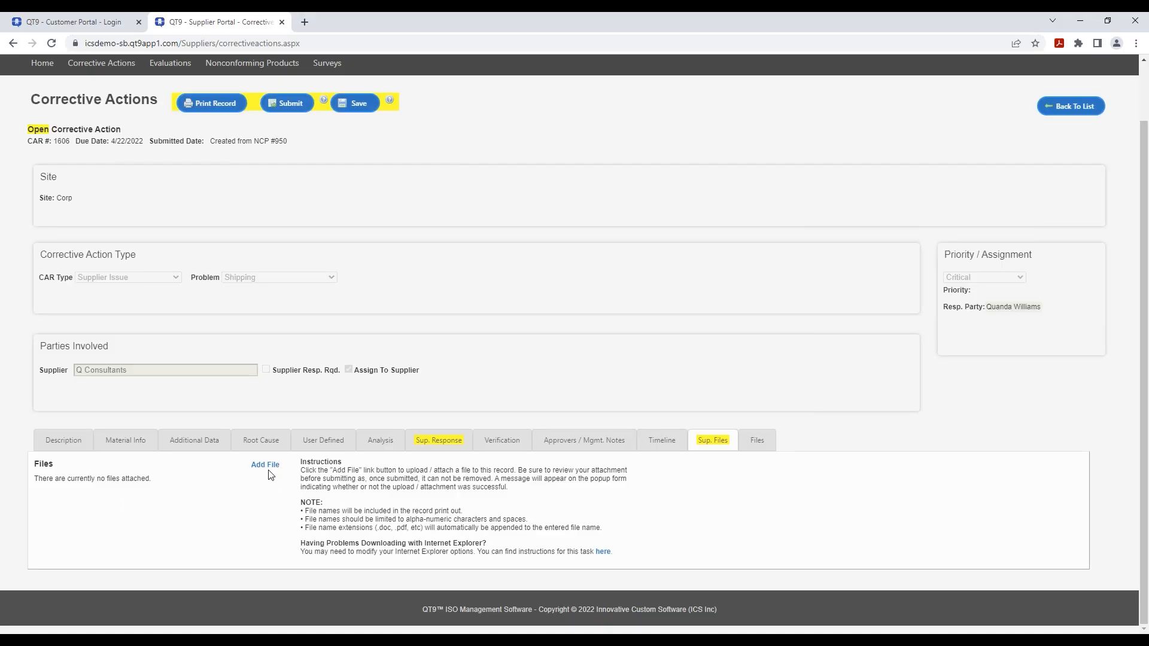
click(441, 439)
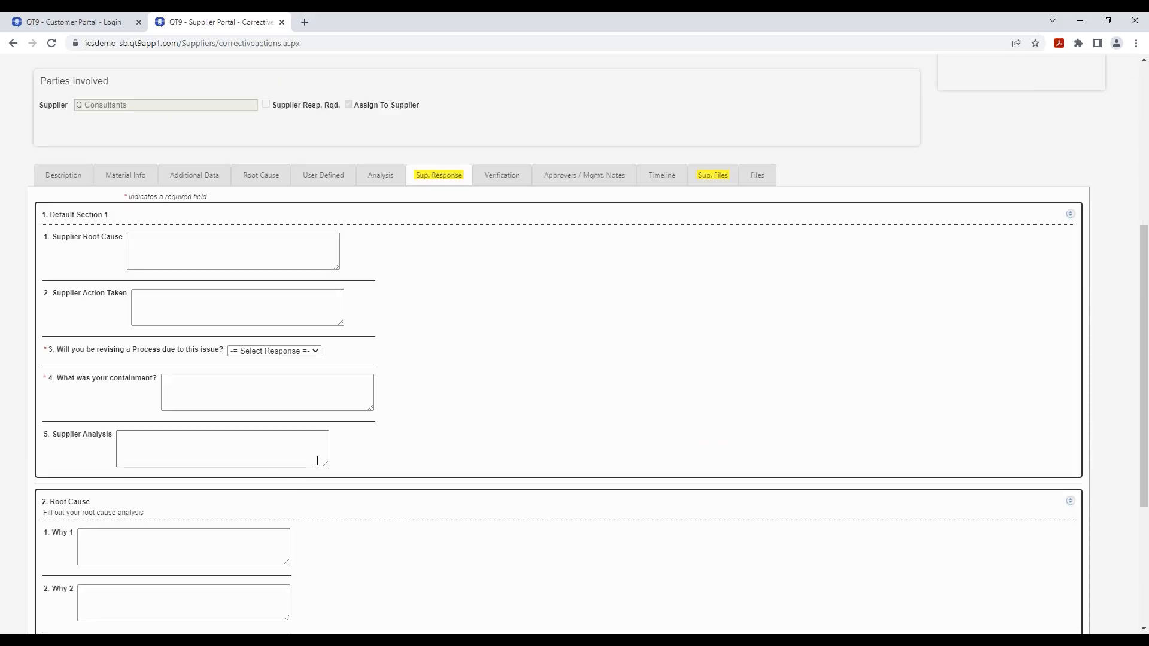
scroll(531, 464, down, 4)
scroll(536, 461, up, 10)
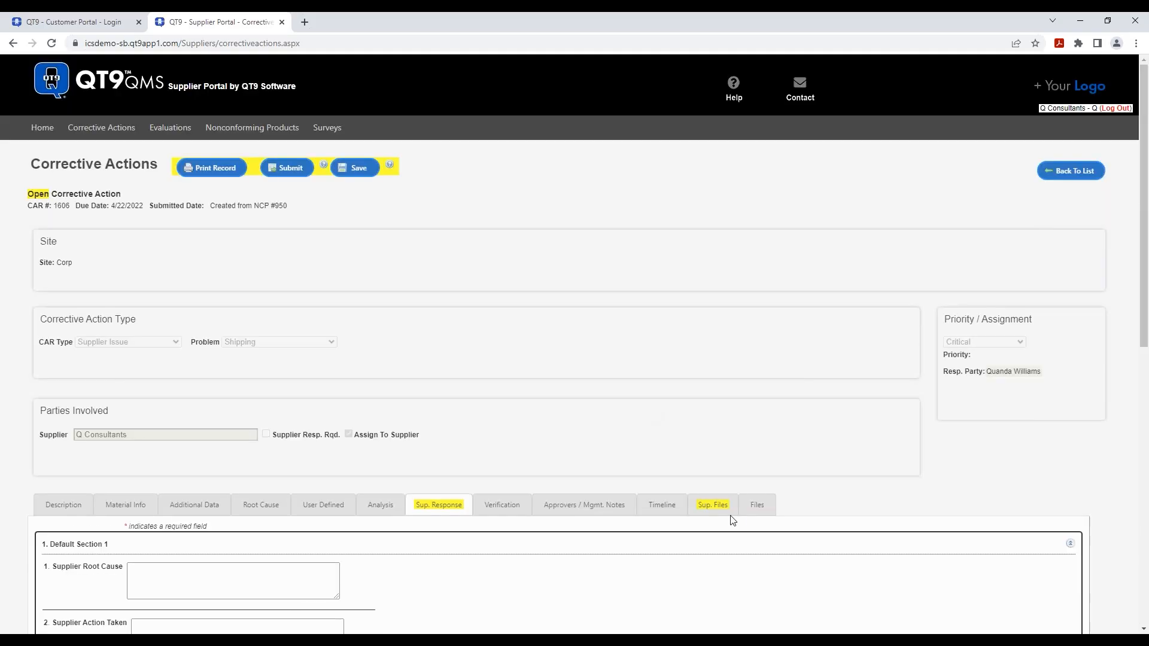
click(726, 507)
scroll(816, 477, down, 2)
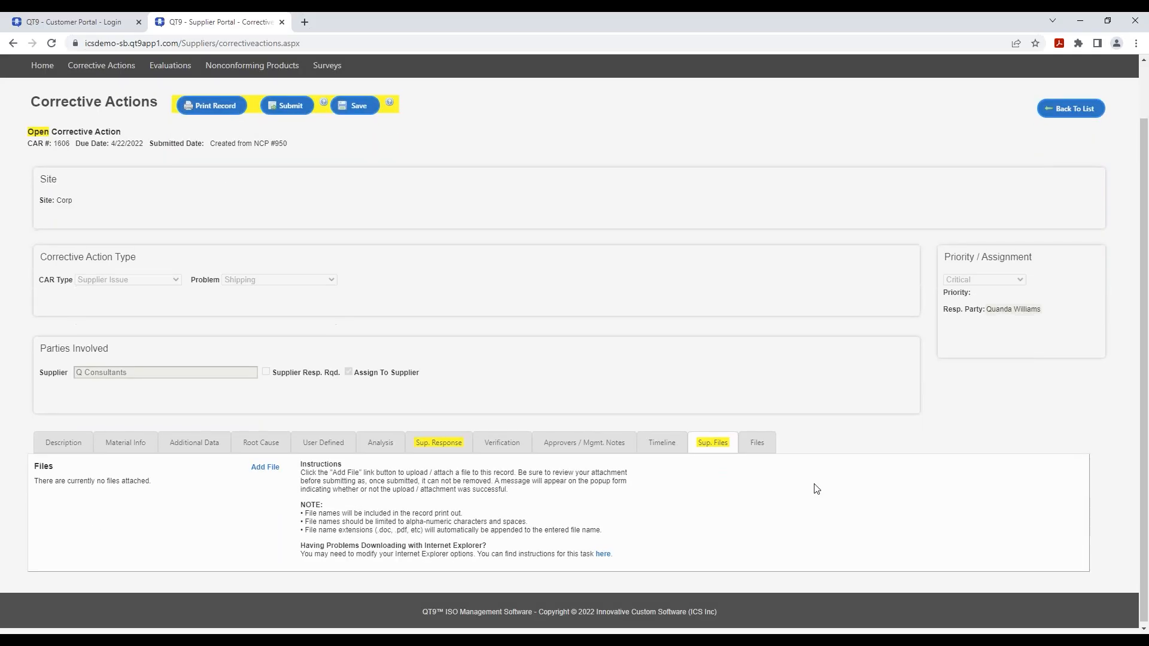
scroll(815, 487, up, 3)
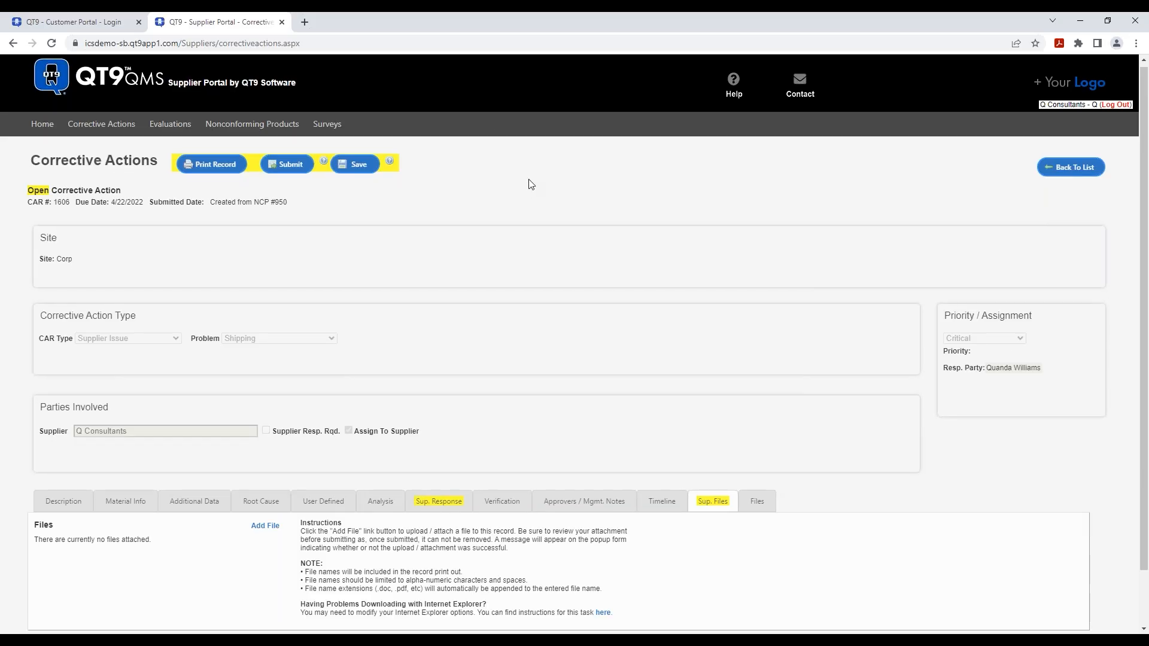
scroll(528, 184, down, 1)
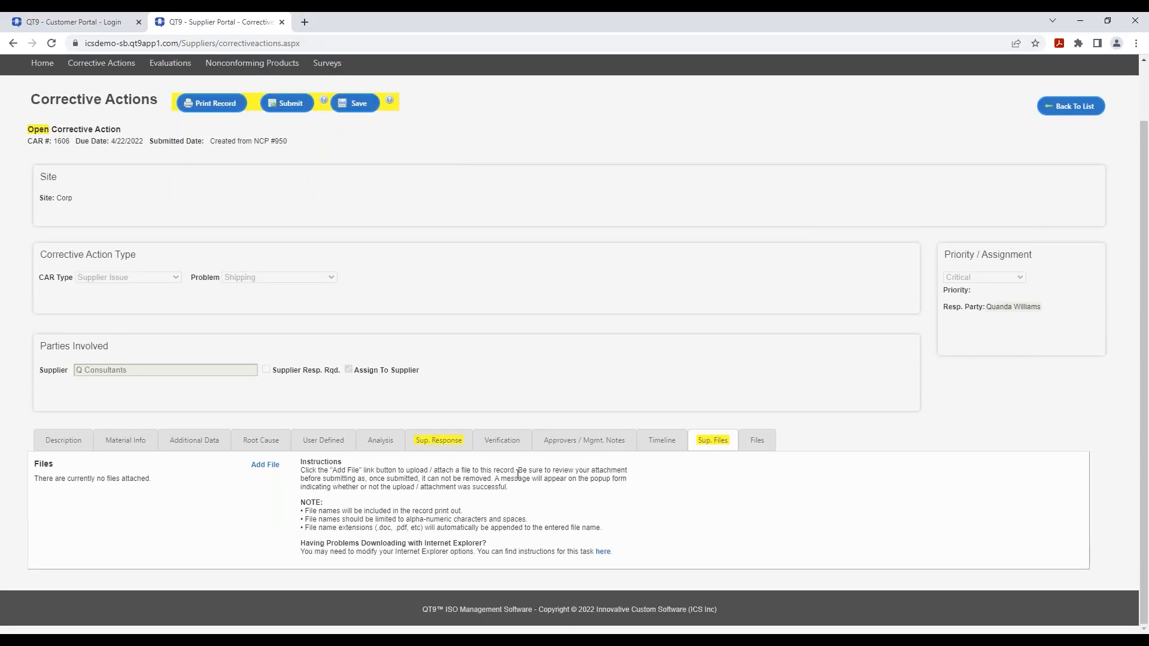
click(456, 443)
scroll(561, 385, down, 5)
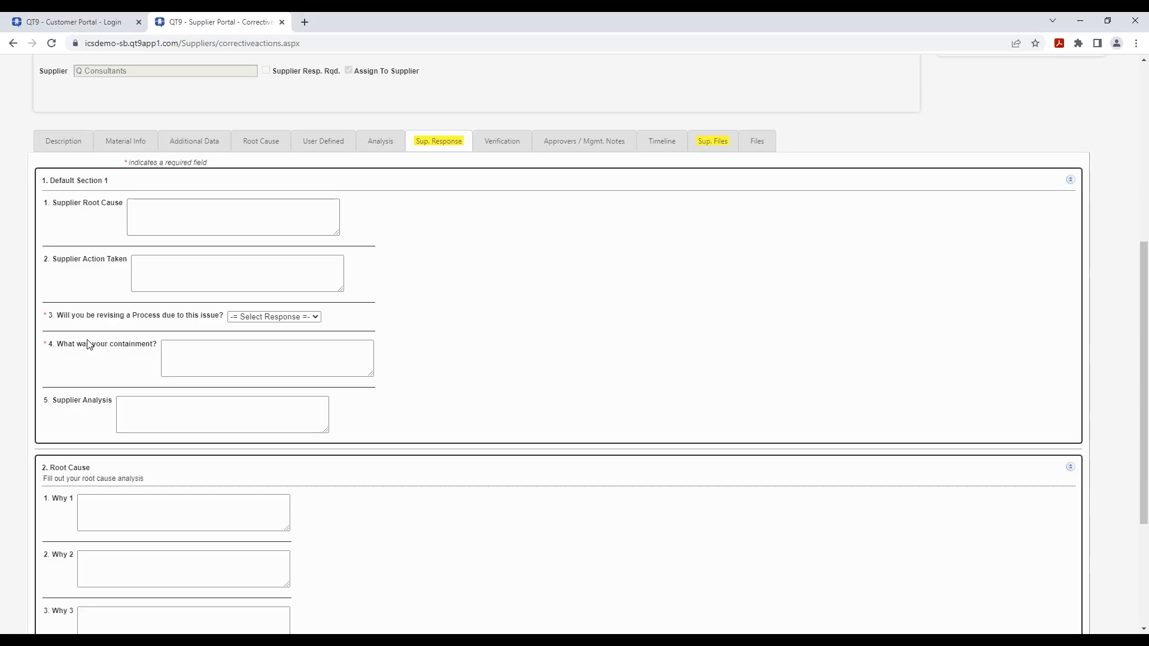
scroll(681, 352, up, 5)
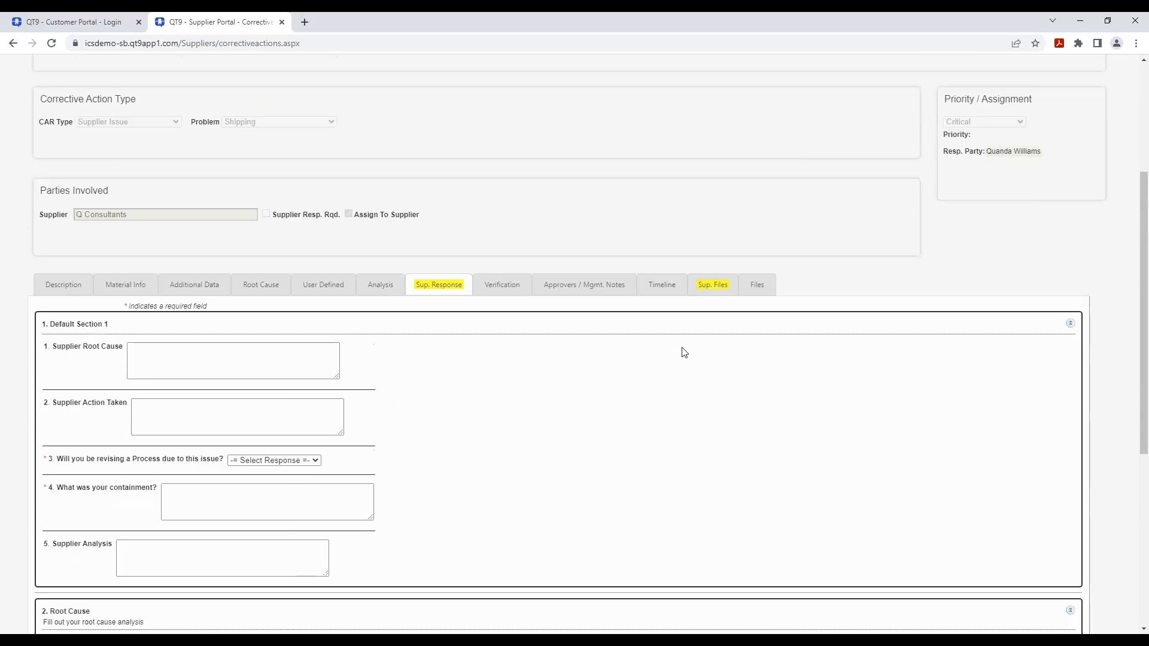
- Attempt submitting the response, then return to the questions and start on the containment answer
click(293, 168)
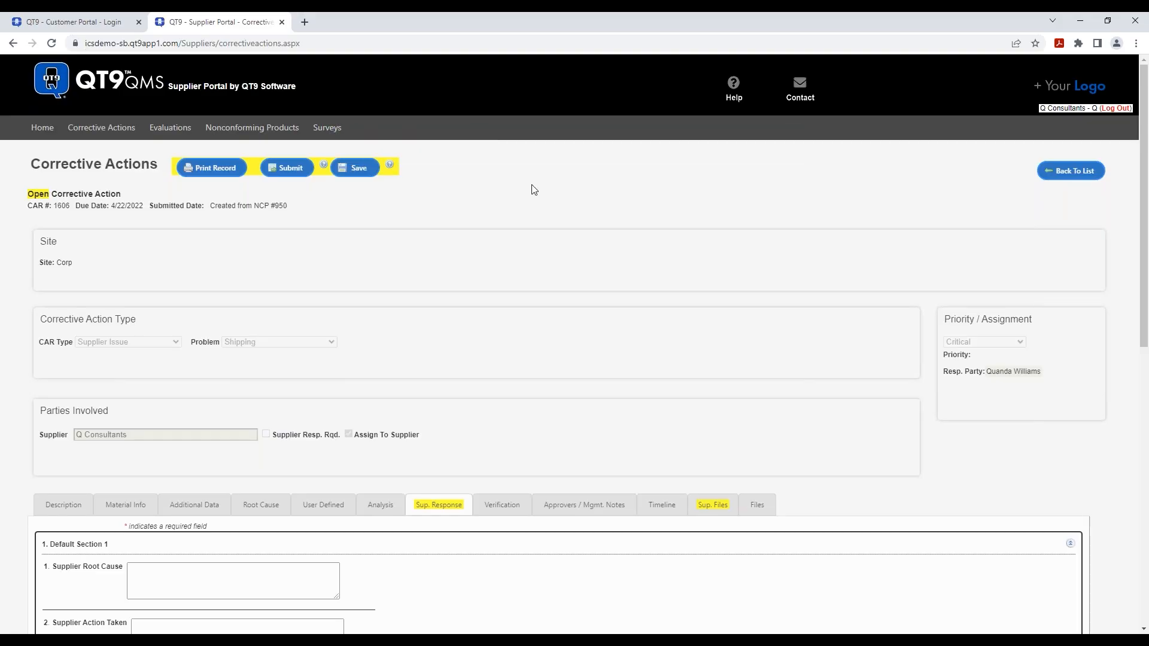
scroll(622, 275, down, 10)
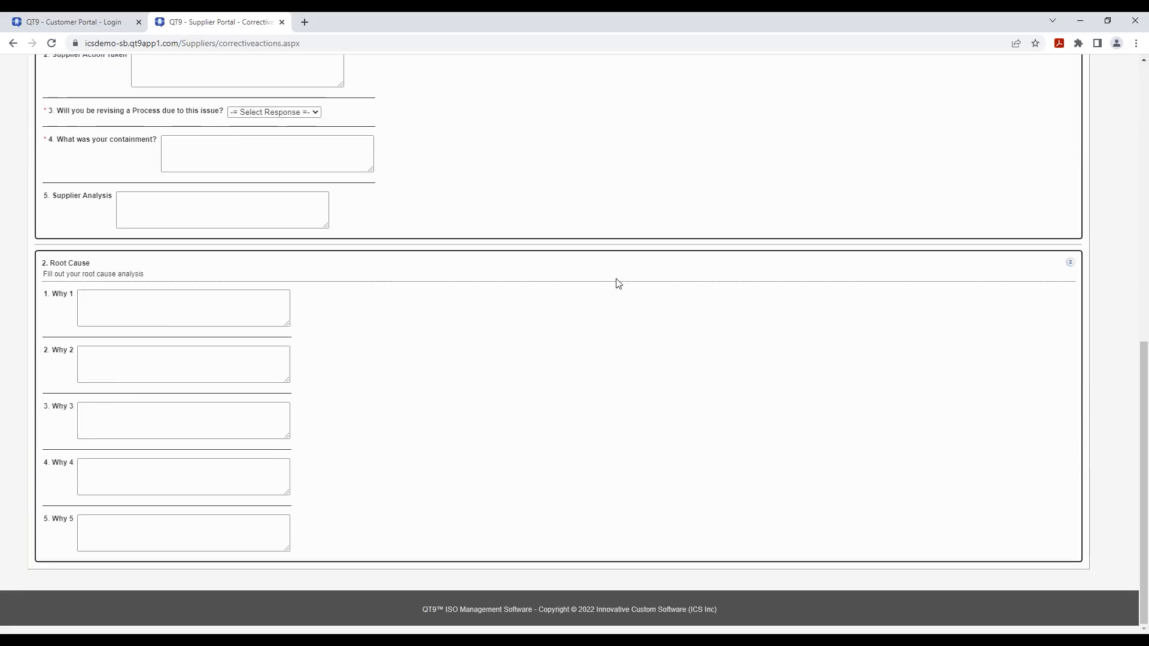
scroll(603, 287, up, 10)
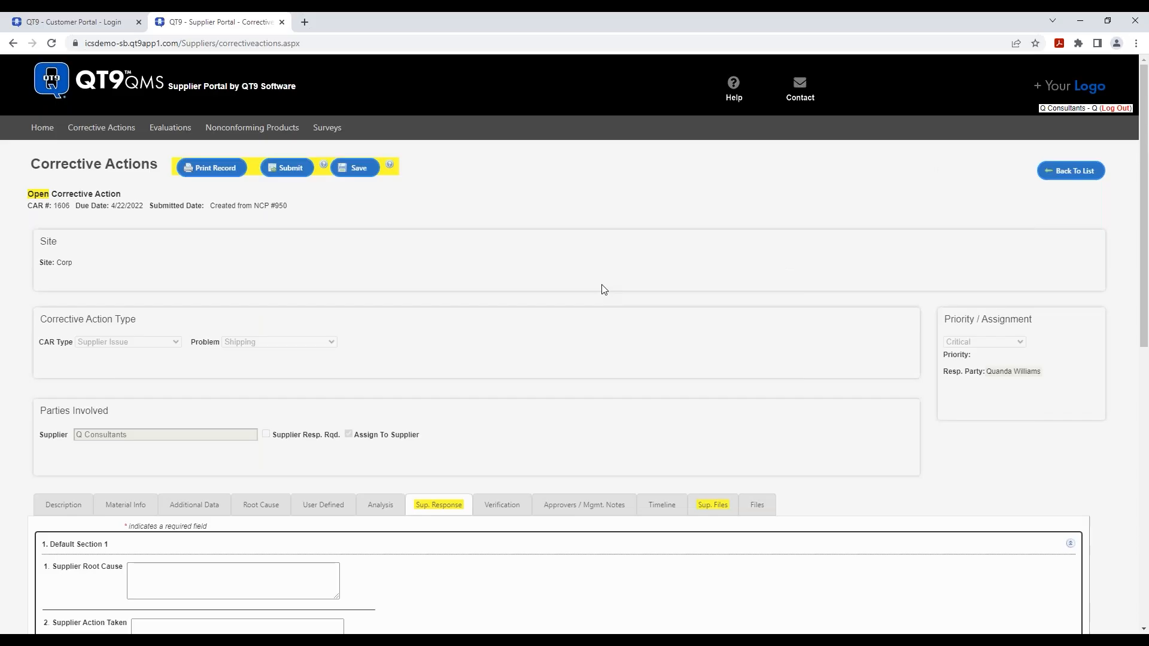
scroll(603, 289, down, 5)
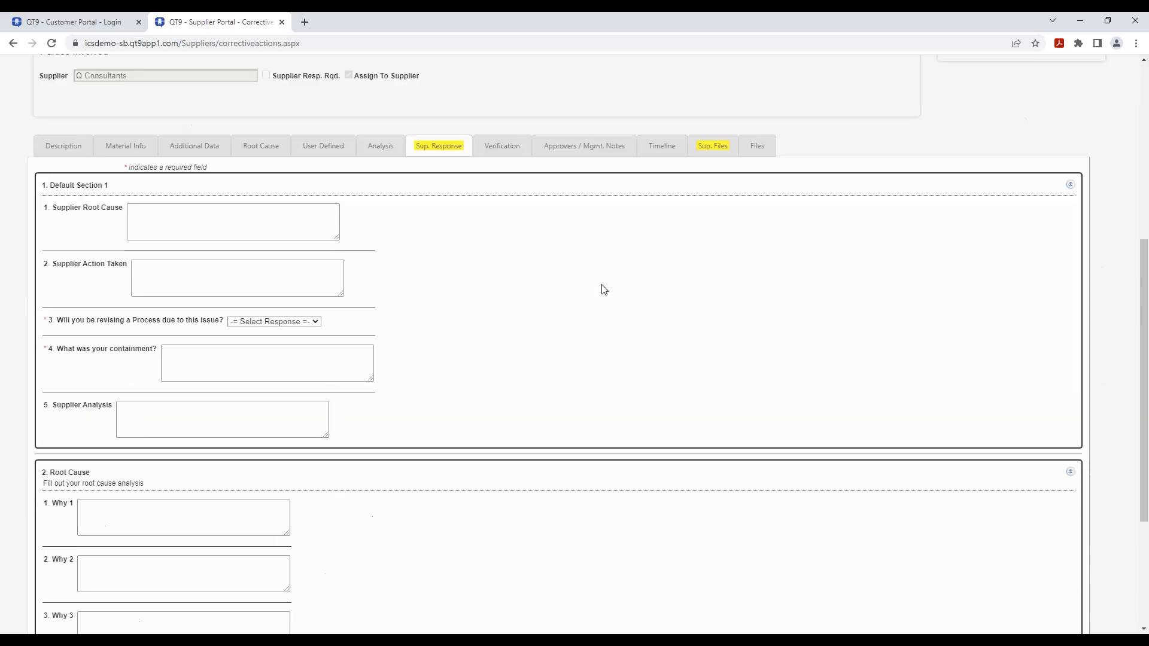
click(723, 150)
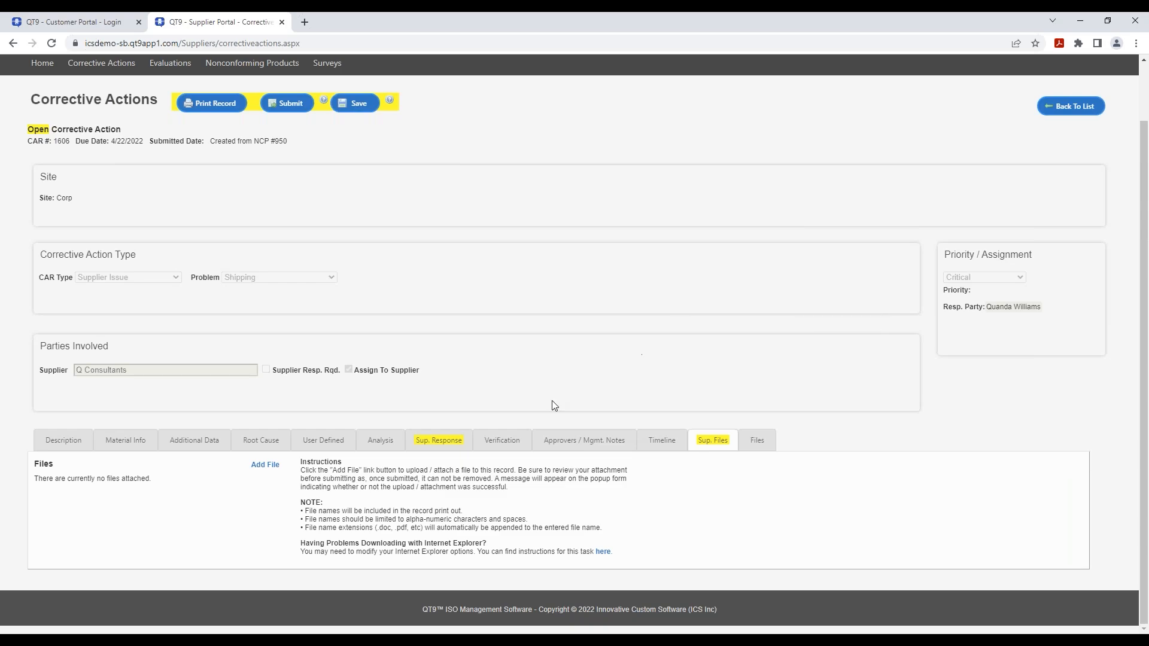
click(441, 441)
scroll(503, 346, down, 4)
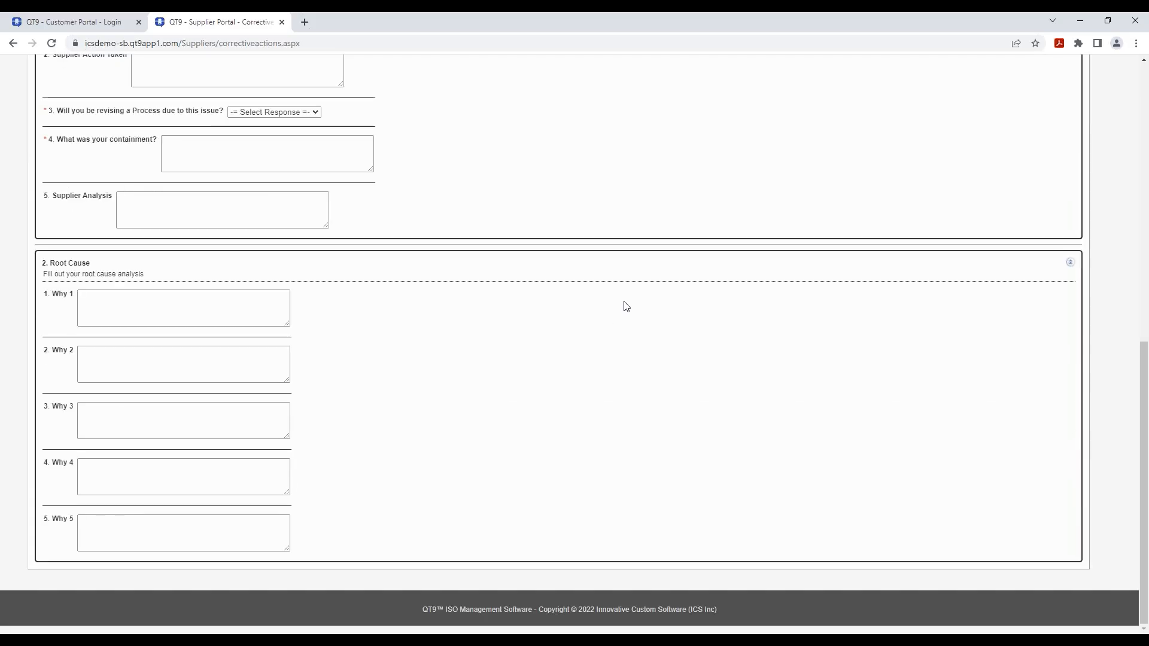
scroll(626, 307, up, 6)
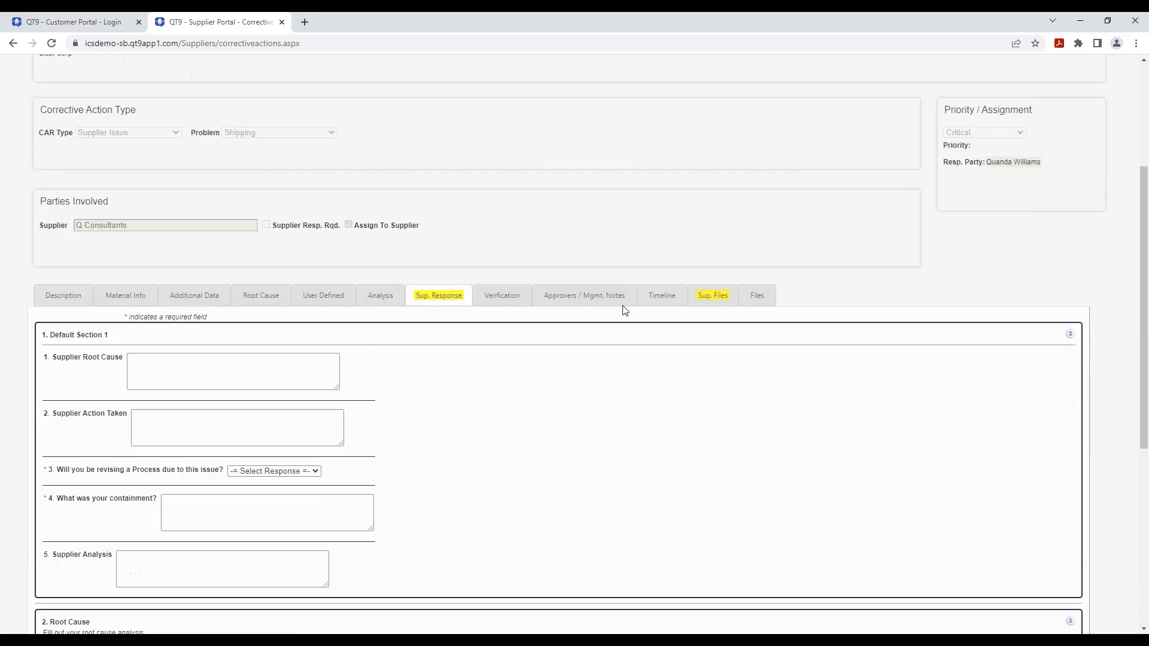
scroll(377, 469, down, 3)
click(239, 399)
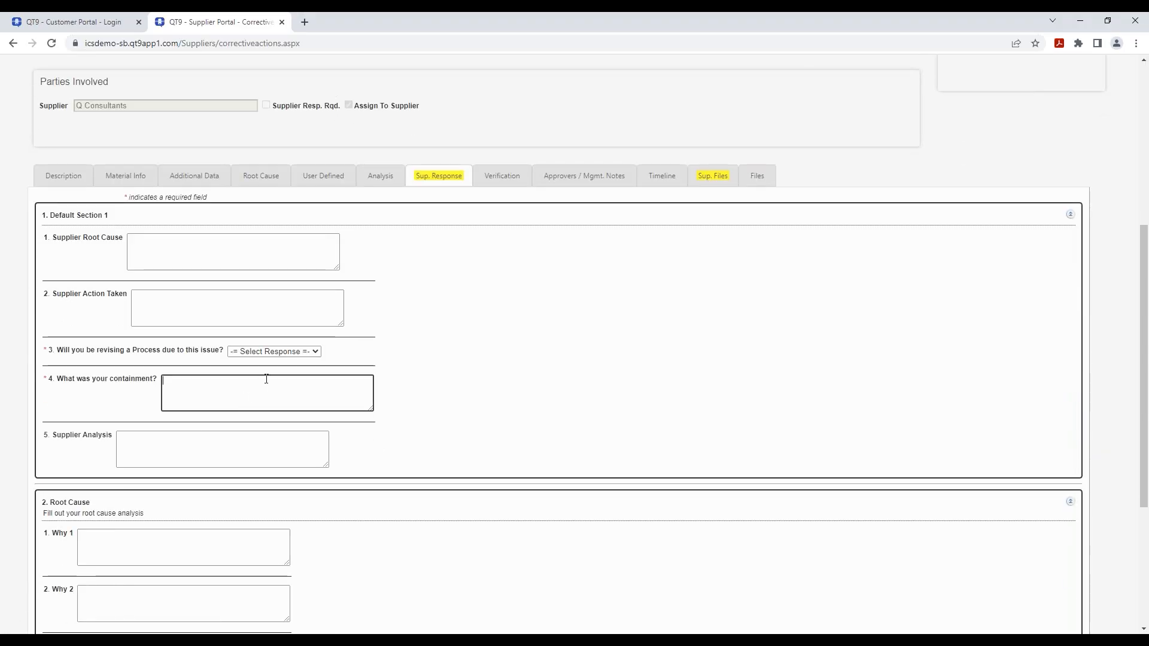
- Answer Yes to revising a process and enter 'An area in the warehouse' as containment
click(293, 352)
click(281, 372)
click(219, 393)
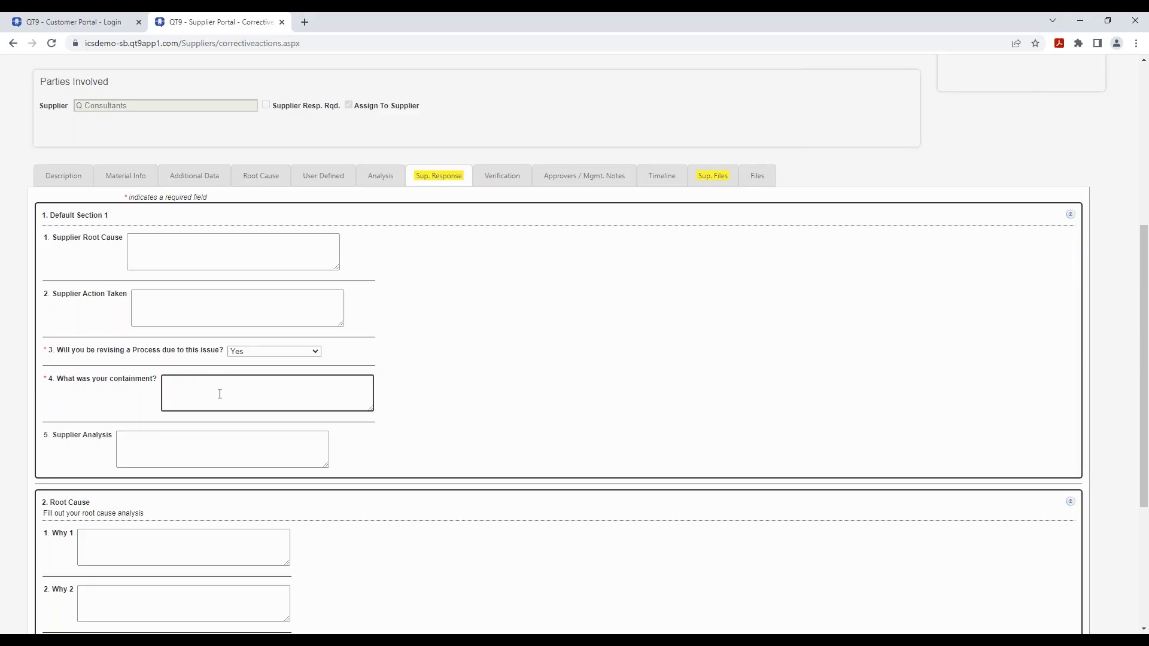
text(An area in the warehouse)
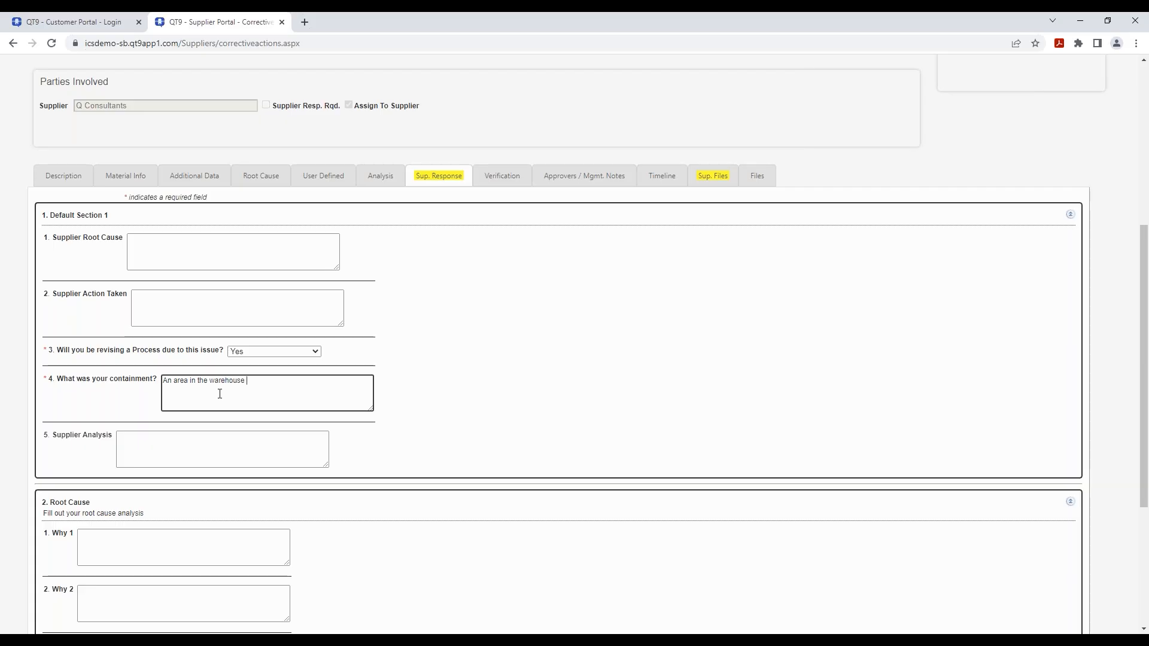
- Save CAR 1606's supplier response and dismiss the message-sent notification
scroll(618, 295, down, 4)
scroll(584, 325, up, 10)
click(359, 168)
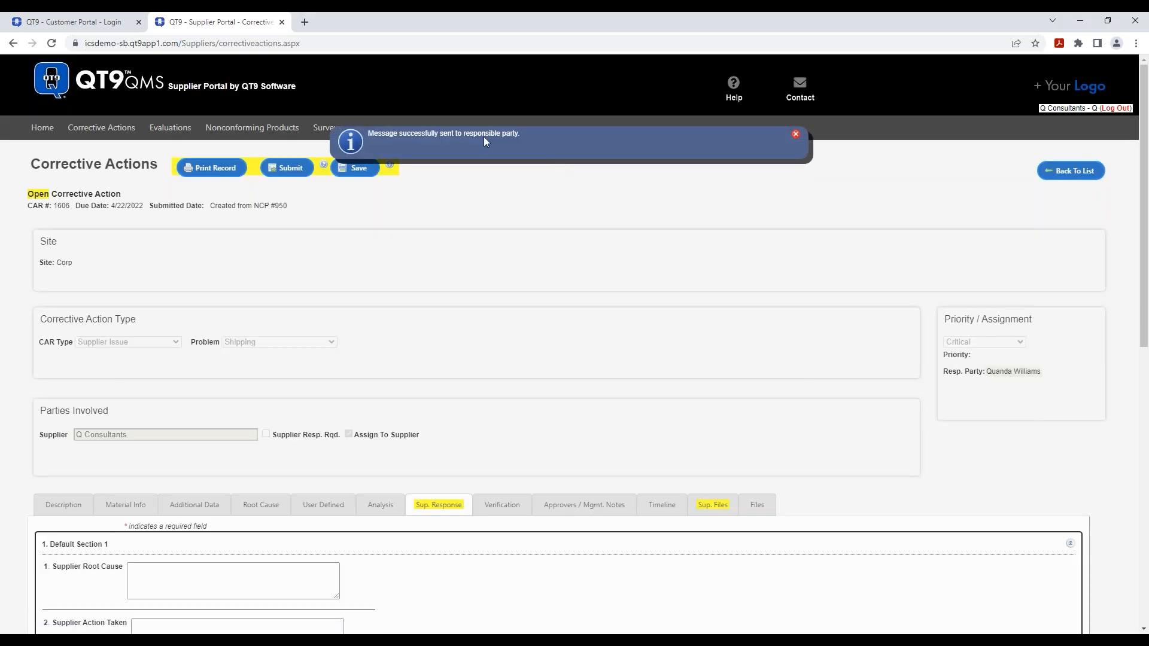
click(796, 135)
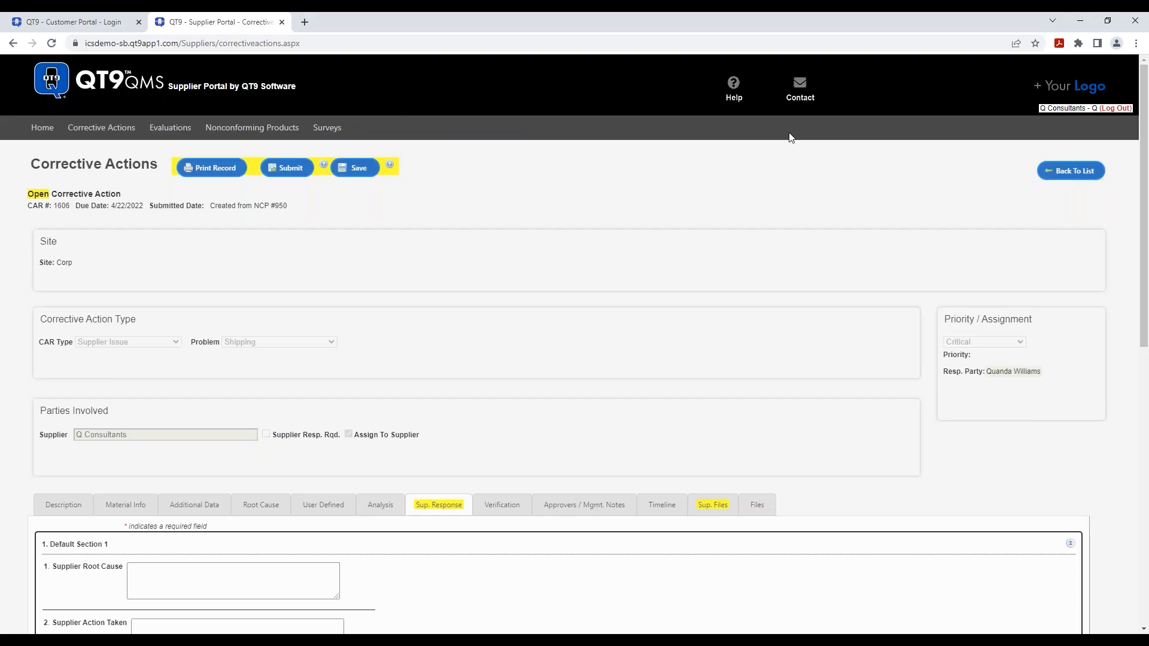
- Go back to the Corrective Actions list and set the Status filter to Closed
click(1061, 174)
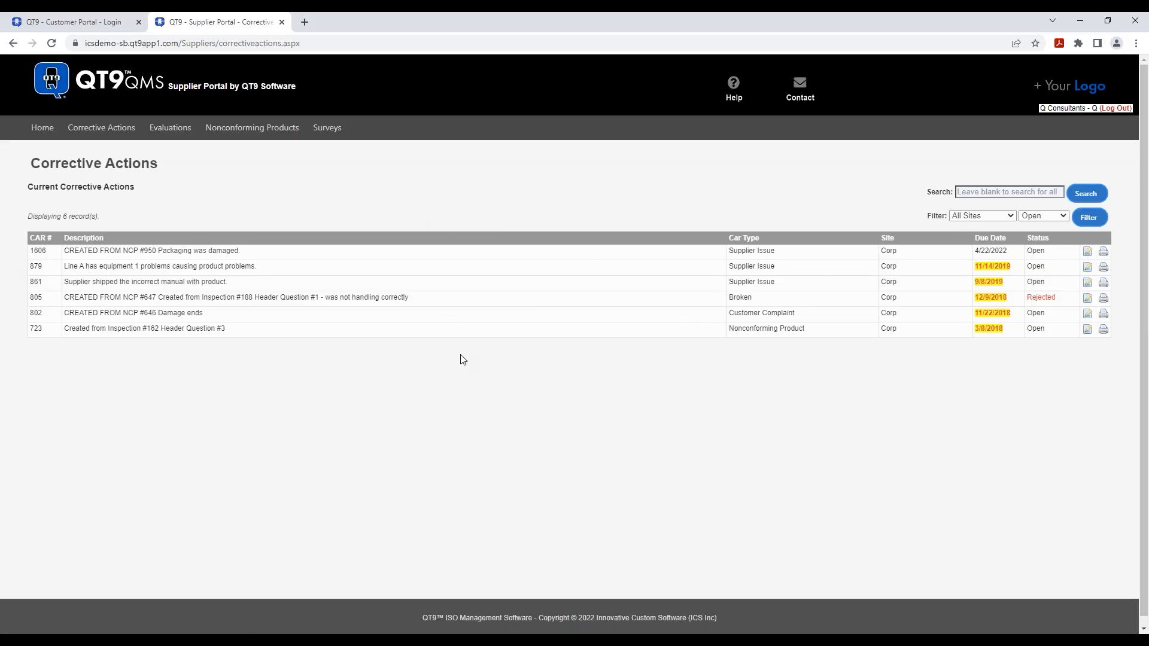
click(1065, 218)
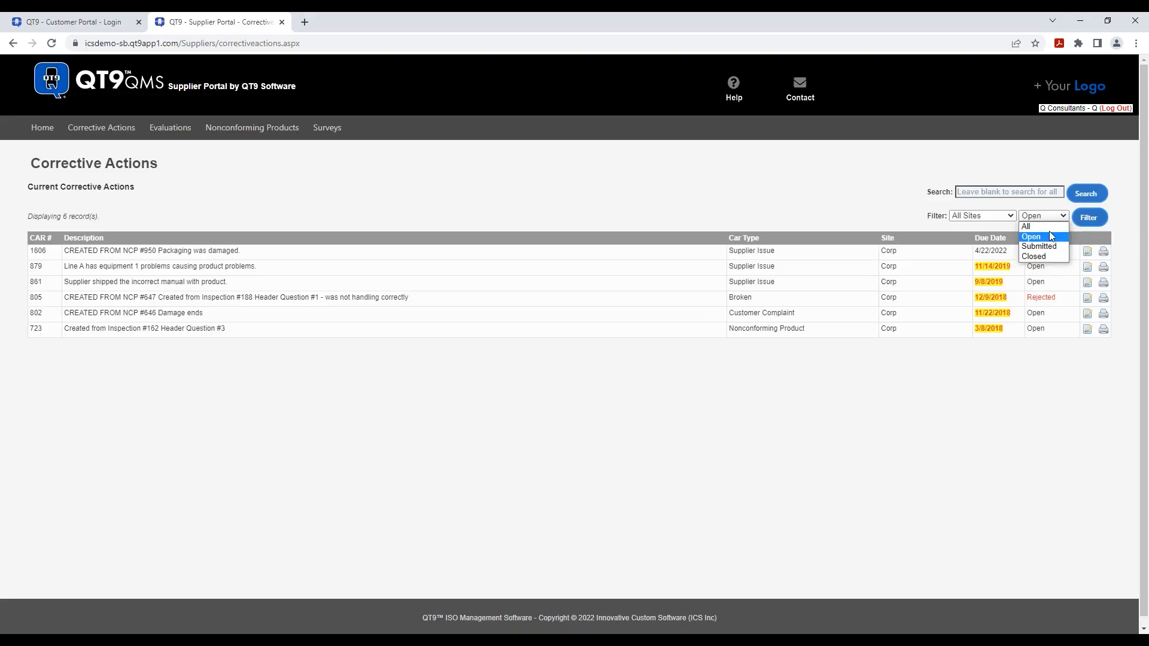
click(1056, 255)
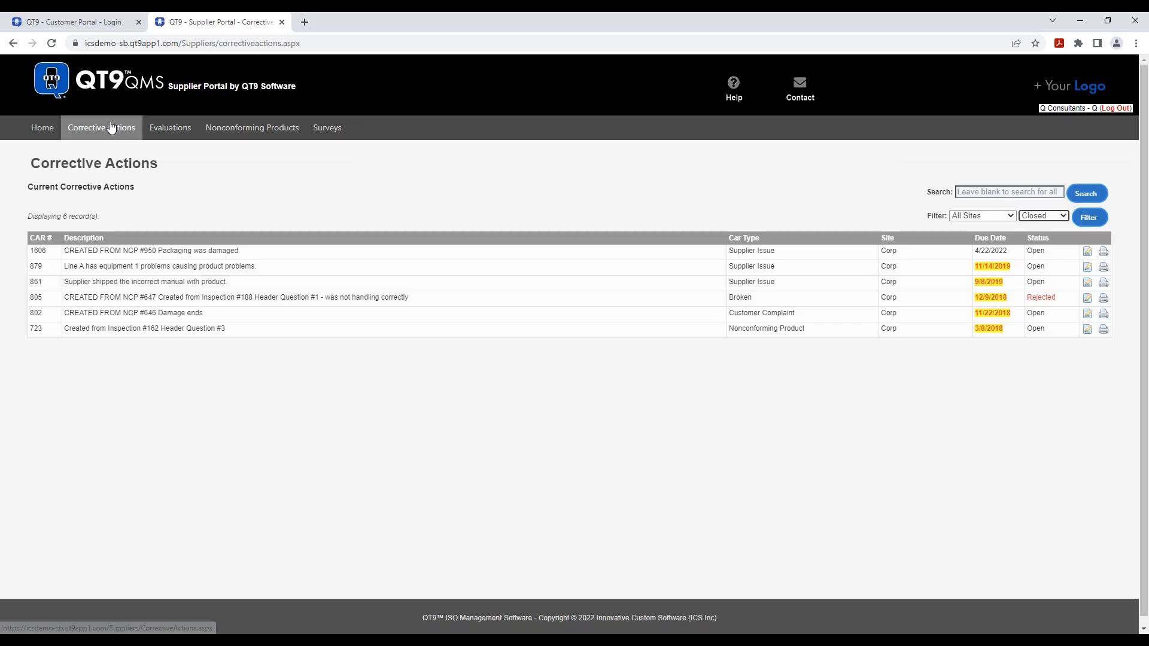
- From the portal home page, open nonconforming product 950 in the Nonconforming Products list
click(53, 129)
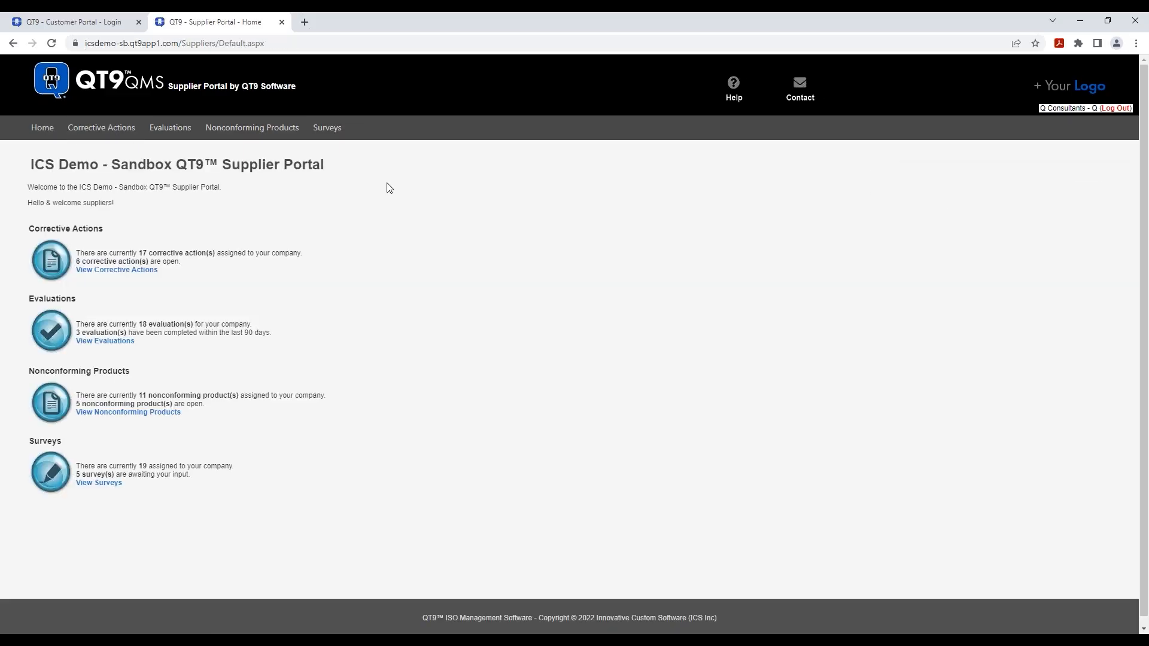
click(130, 414)
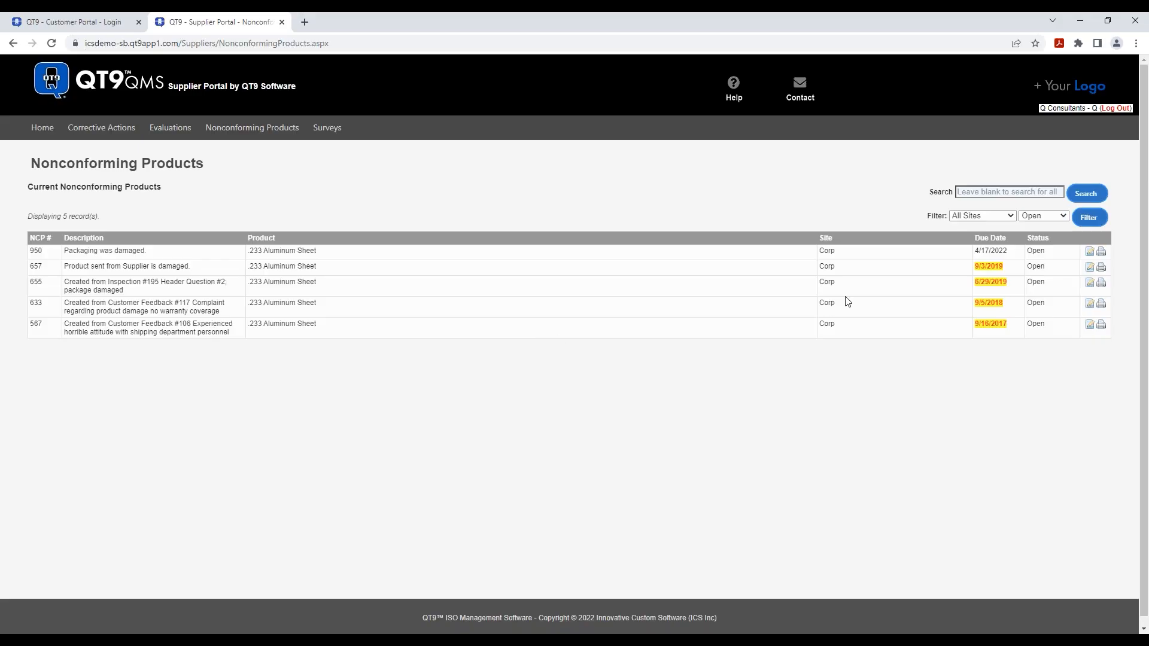
click(1090, 253)
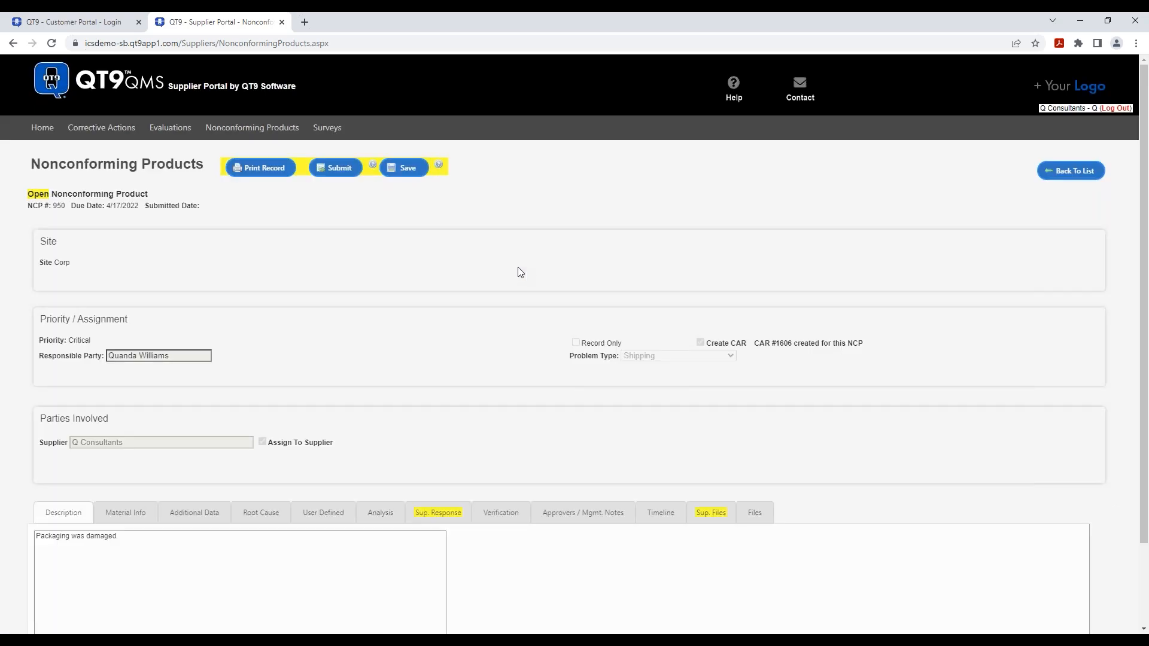
scroll(520, 272, down, 3)
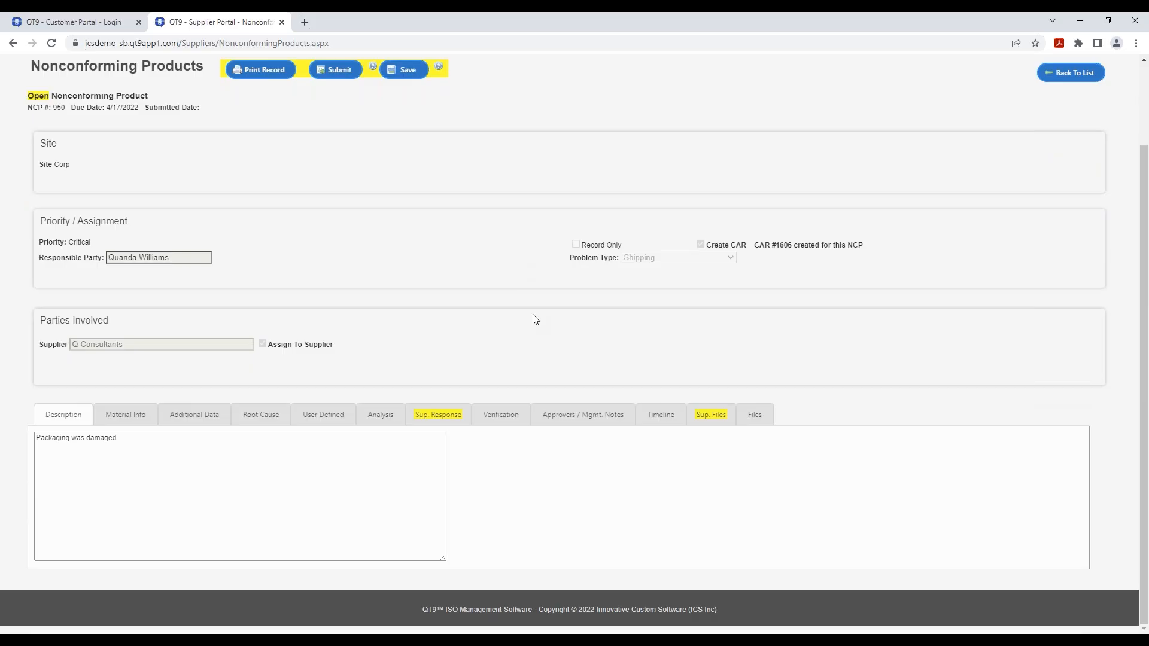
- Review NCP 950's sections and supplier files, ending on its supplier response questions
click(139, 415)
click(174, 416)
click(259, 416)
click(323, 419)
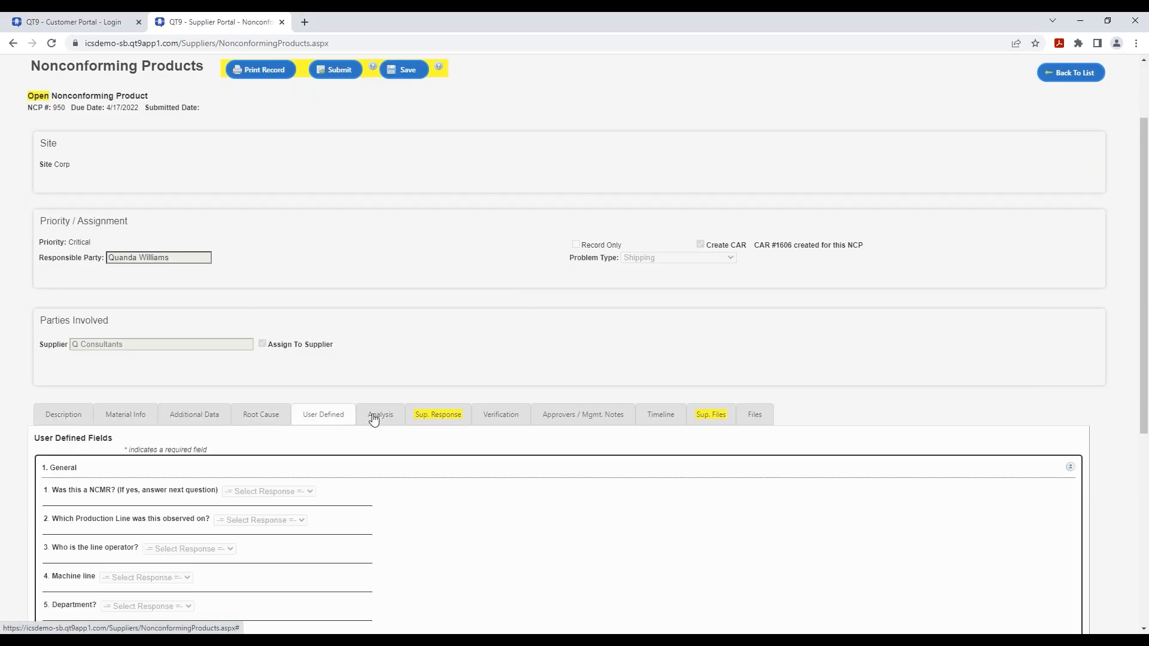
click(374, 419)
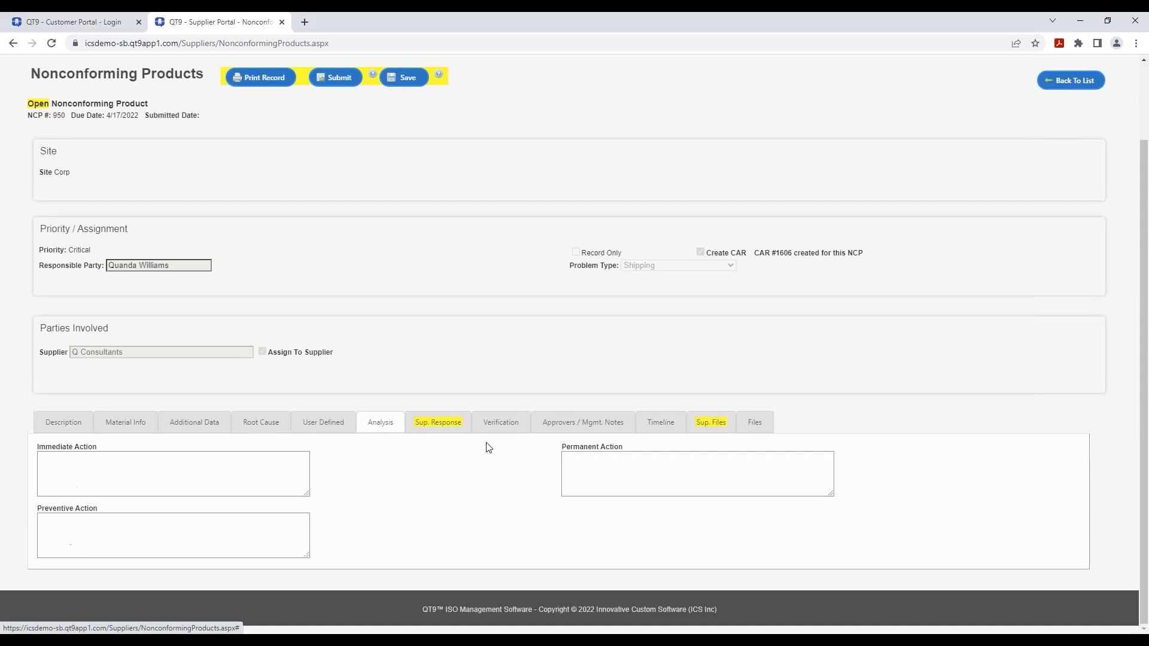
click(446, 433)
scroll(308, 441, down, 1)
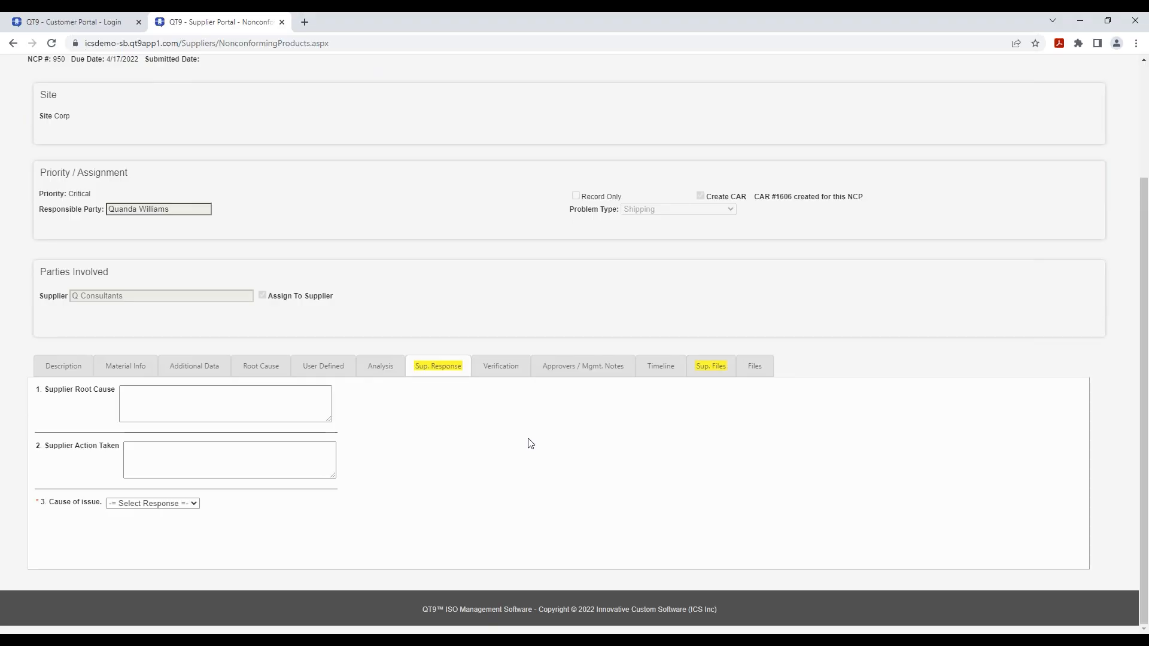
click(712, 366)
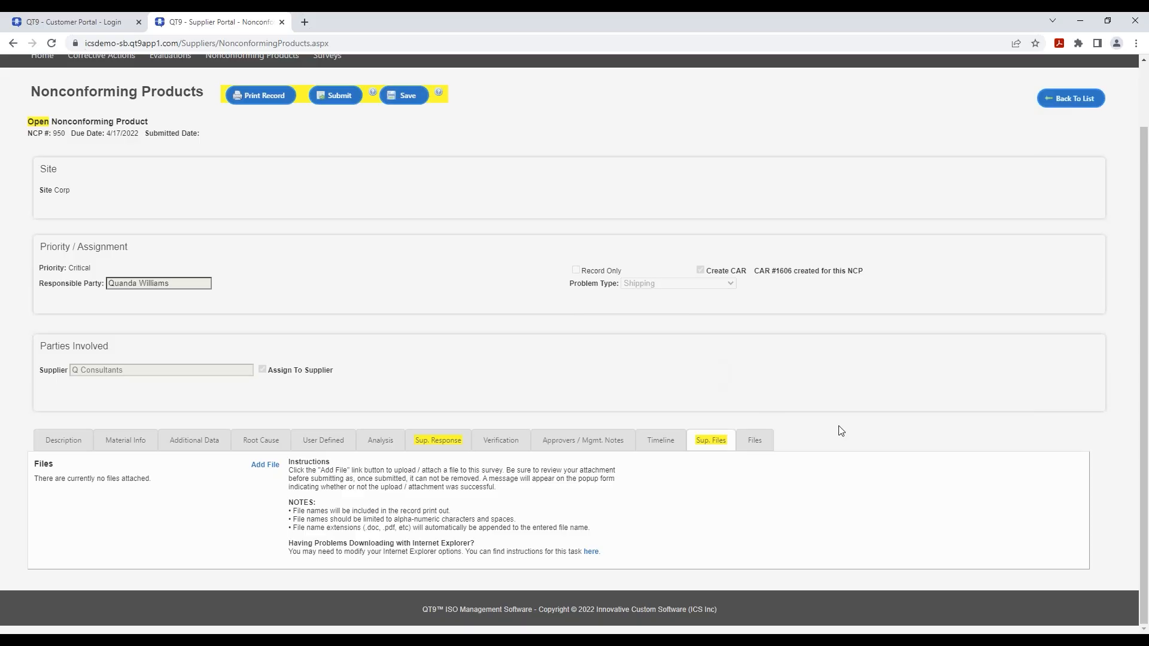
click(443, 436)
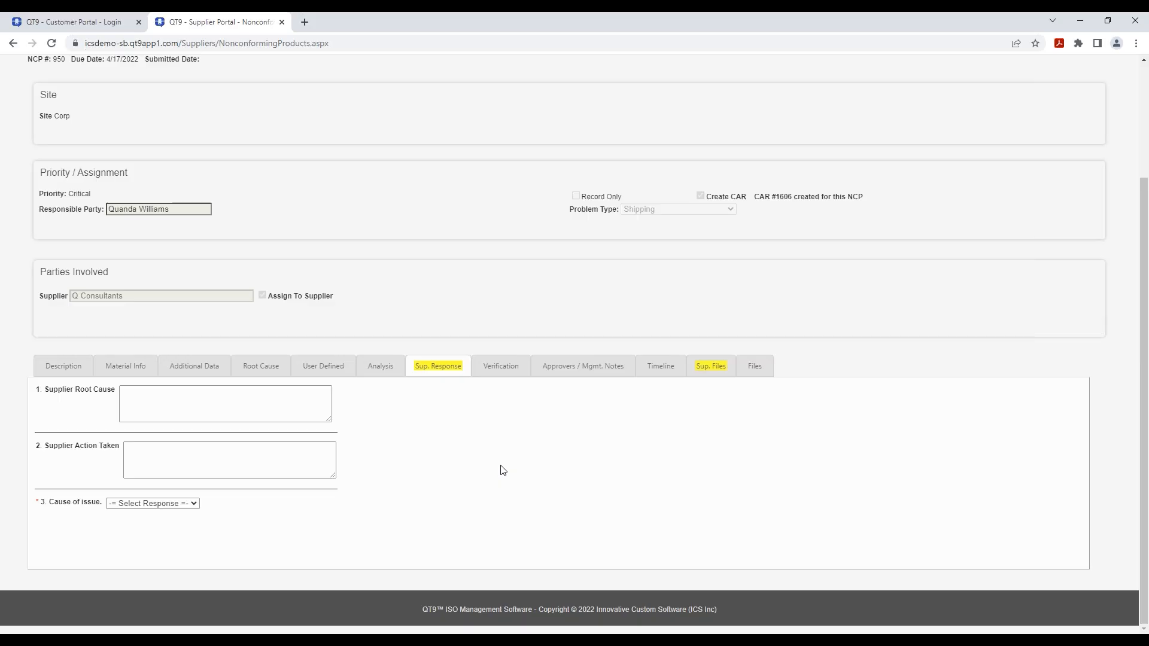
scroll(500, 468, up, 3)
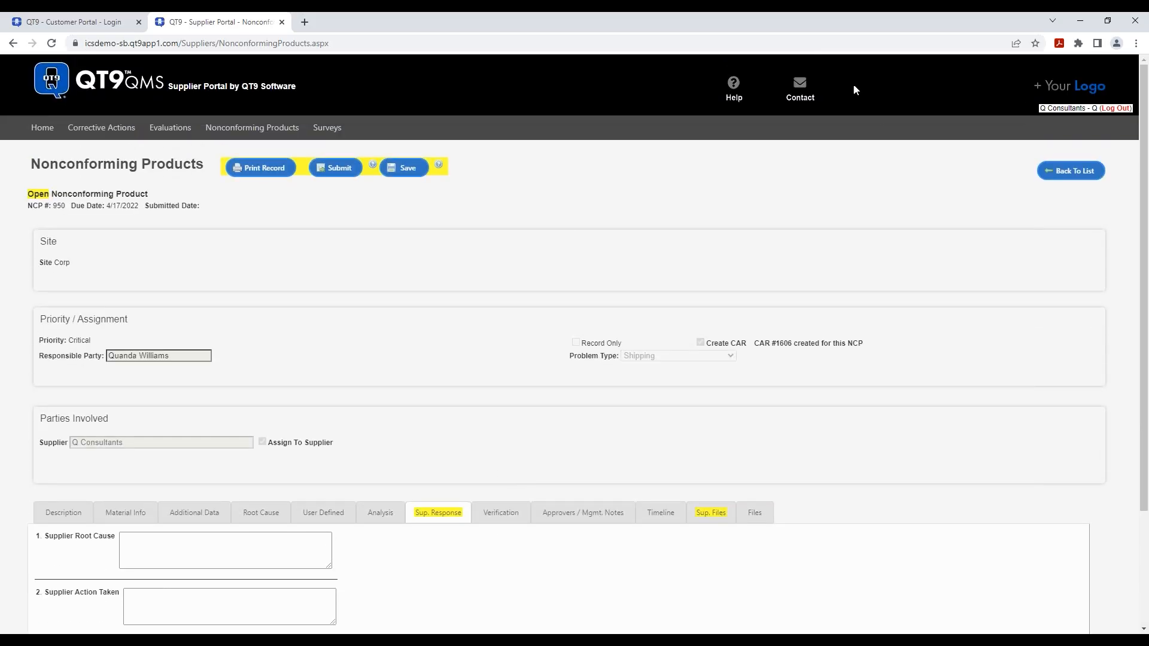
- Return to the nonconforming products list, leave the Status filter unchanged, and go to the portal home page
click(1062, 171)
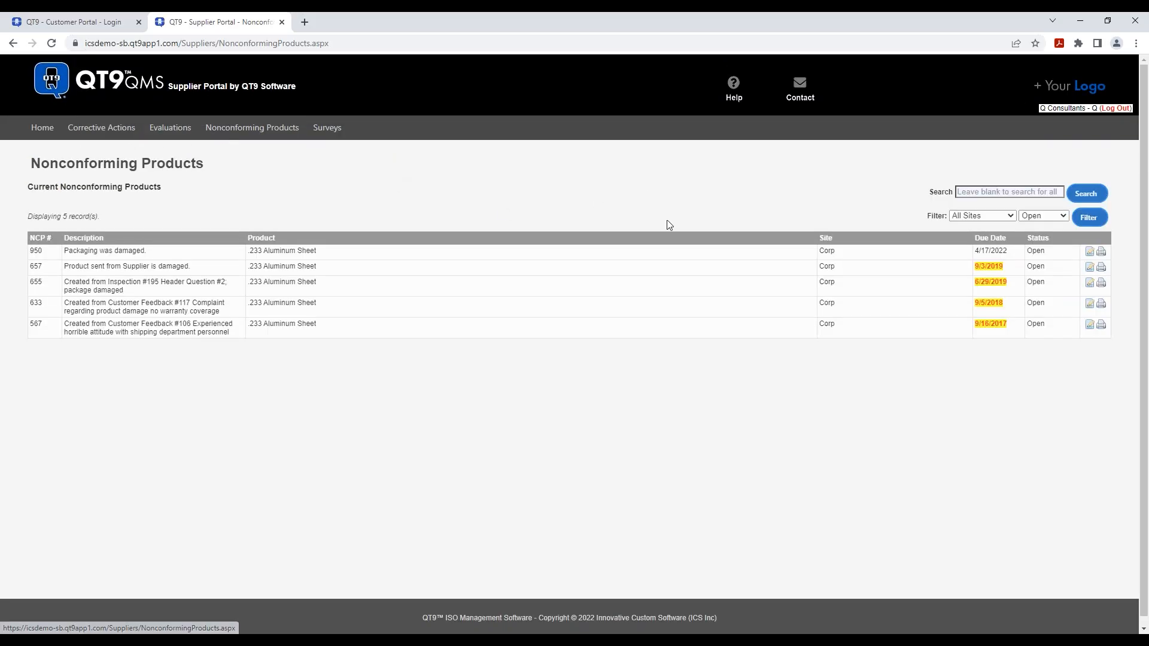
click(1064, 220)
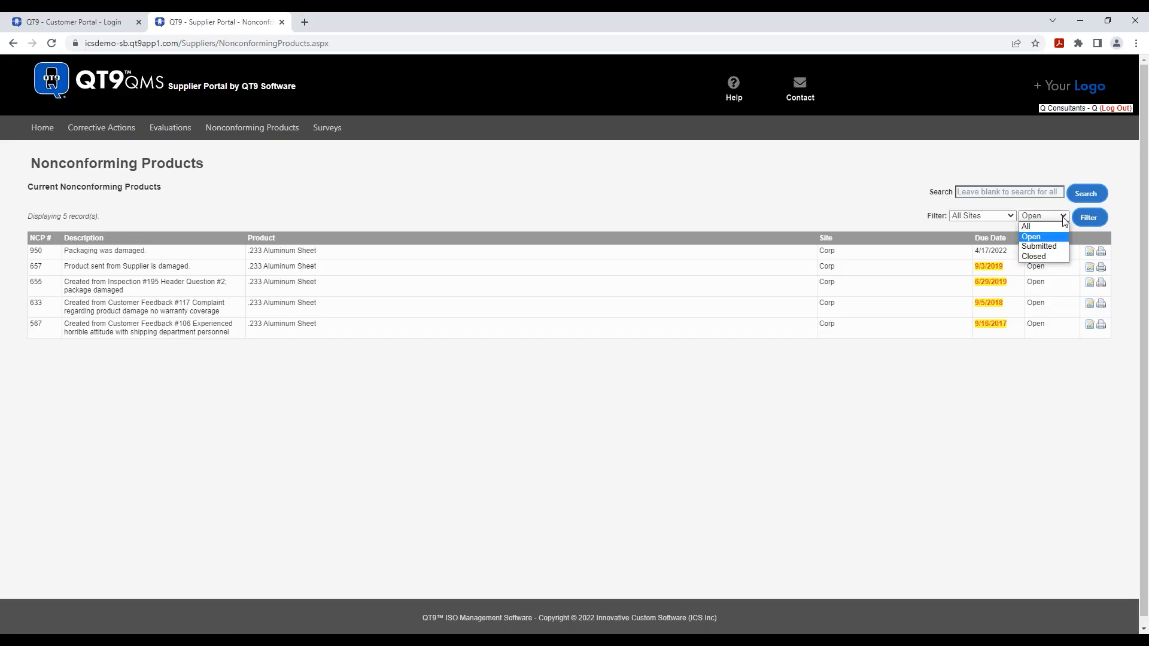
click(360, 436)
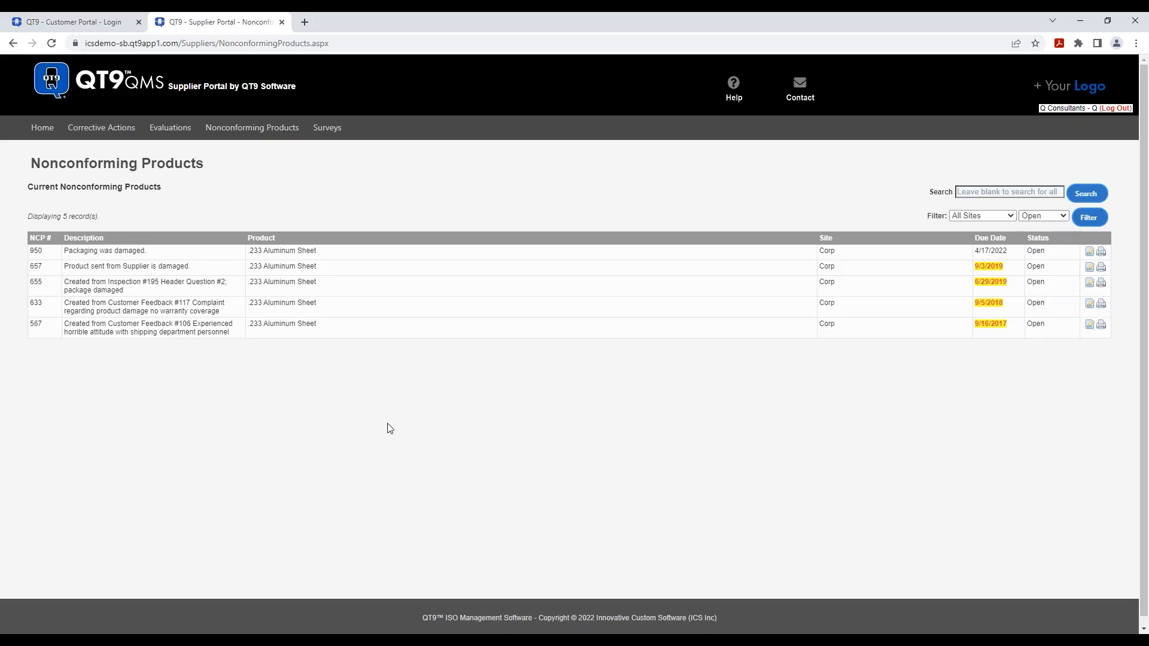
click(41, 127)
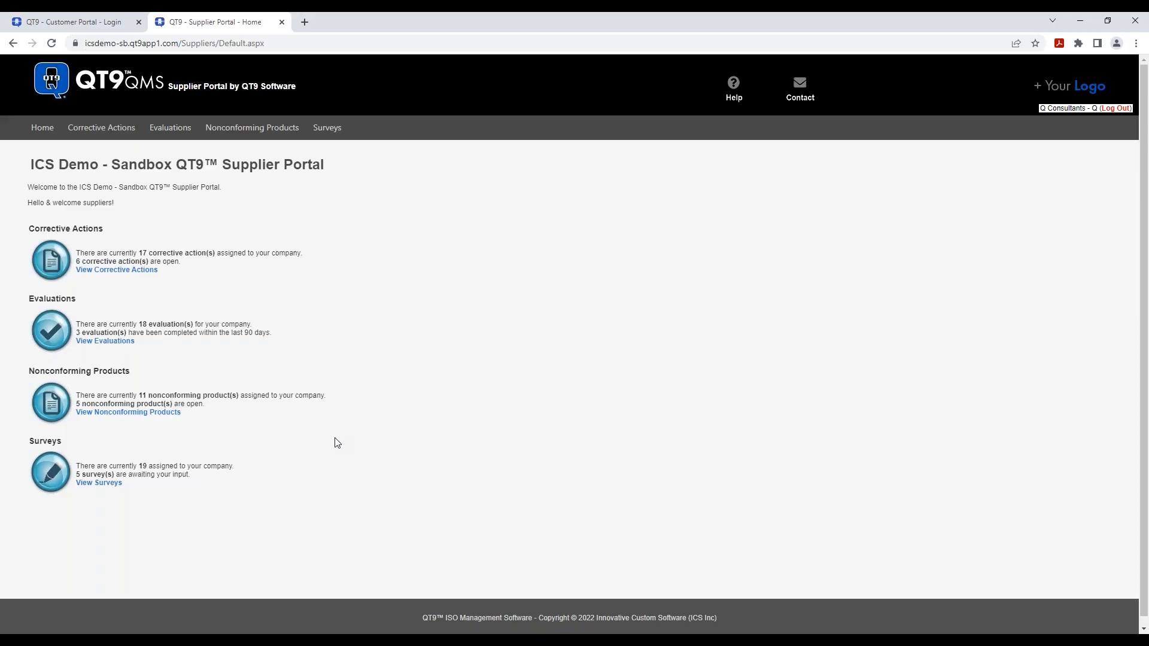
- Open survey 3171, May 2022 Supplier Survey, for editing from the surveys list
click(99, 484)
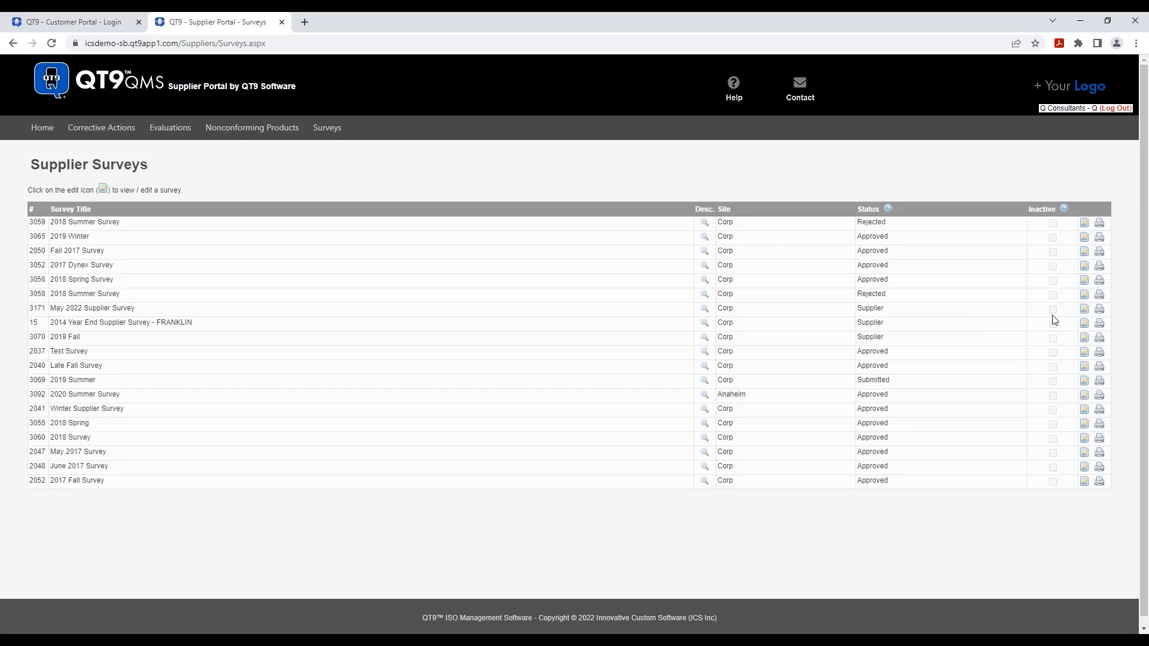
click(1084, 311)
scroll(825, 280, down, 2)
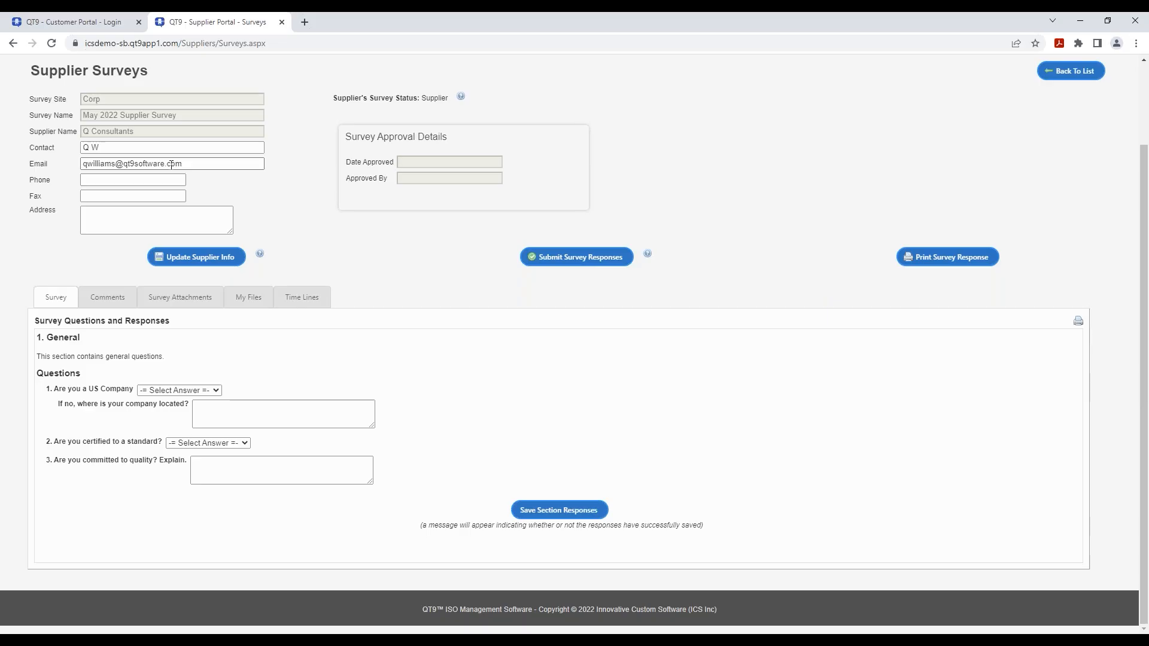
- Look over the contact field and the General questions' answer choices without changing them
click(141, 152)
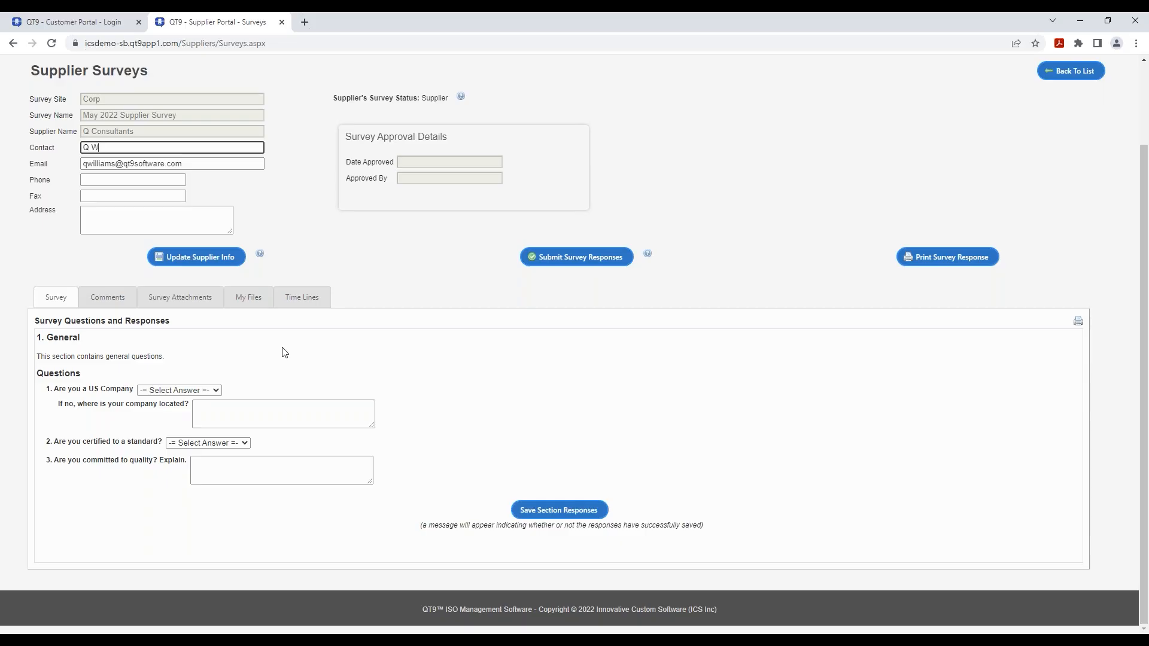
click(216, 392)
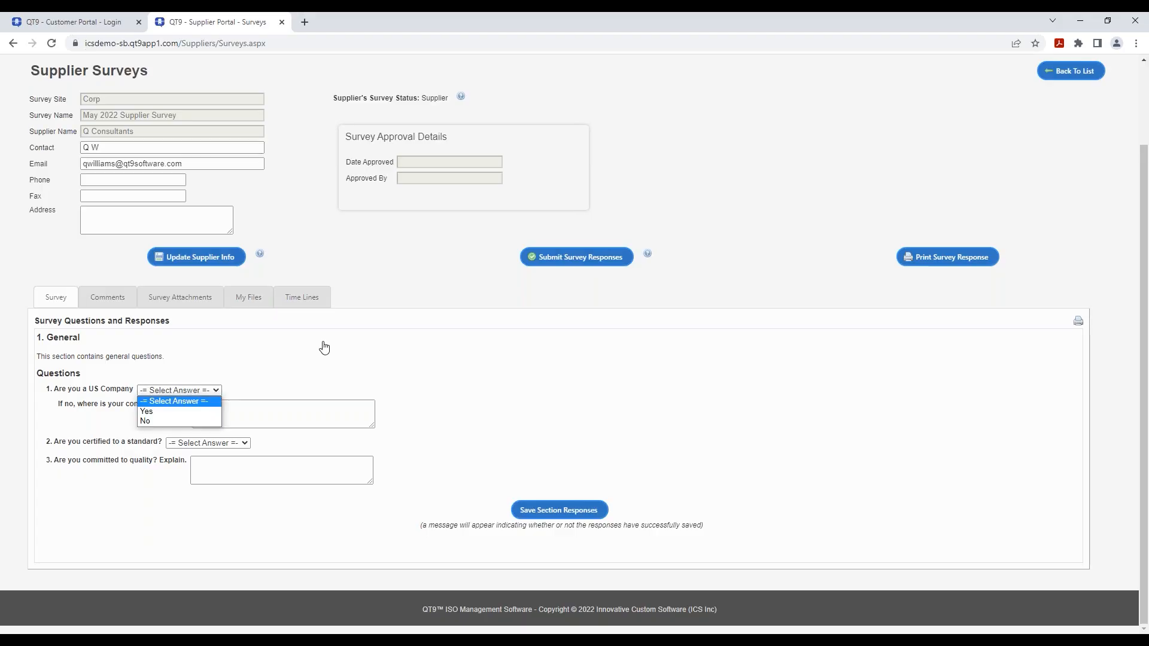
click(335, 365)
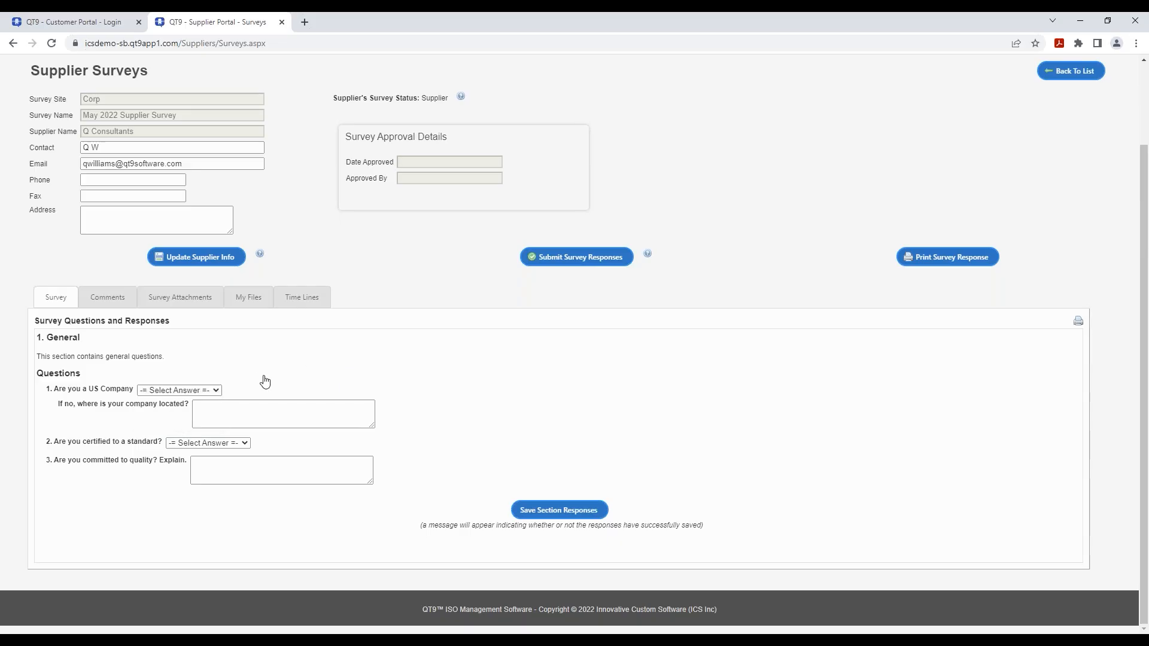
click(215, 392)
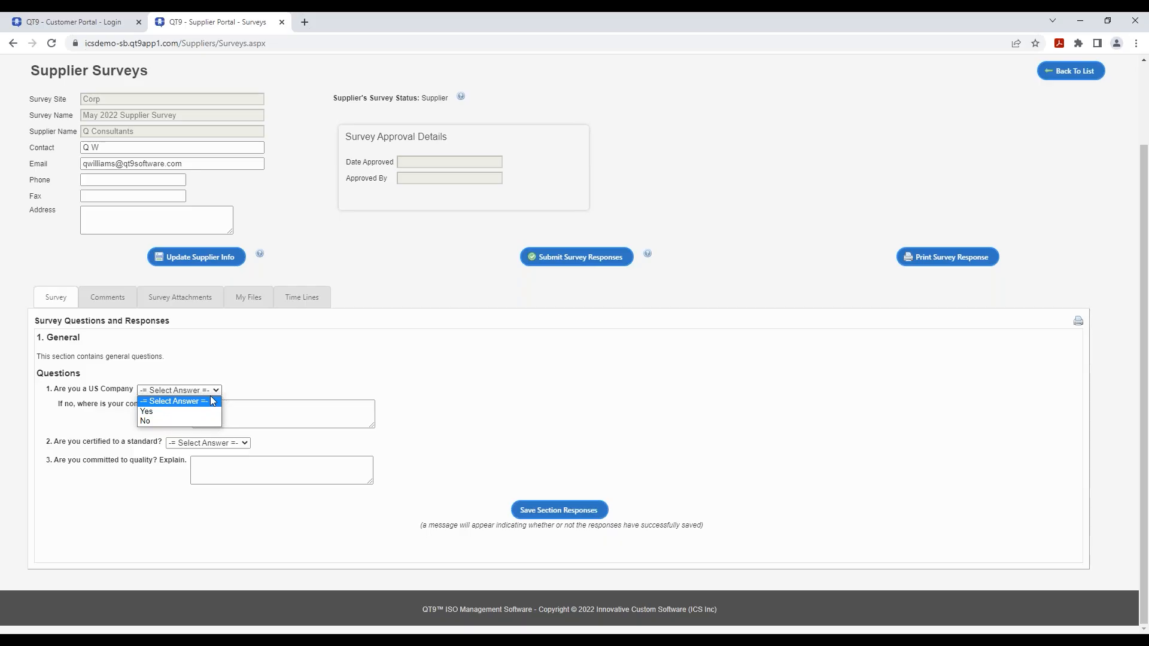
click(265, 364)
click(249, 403)
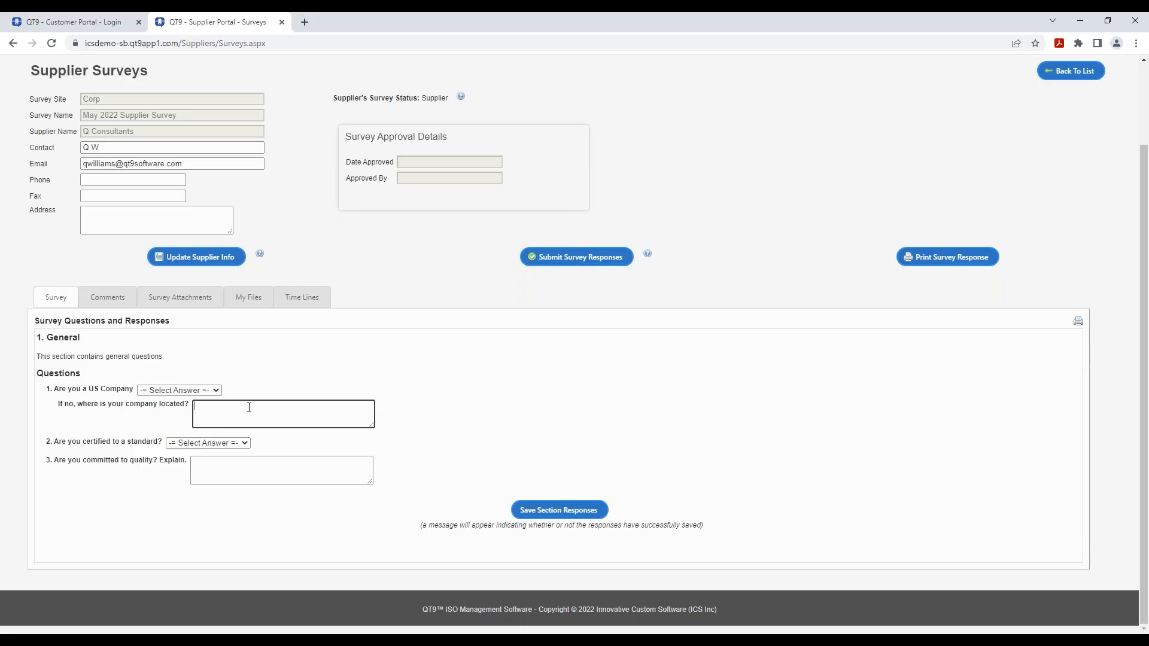
click(246, 443)
click(325, 469)
click(334, 473)
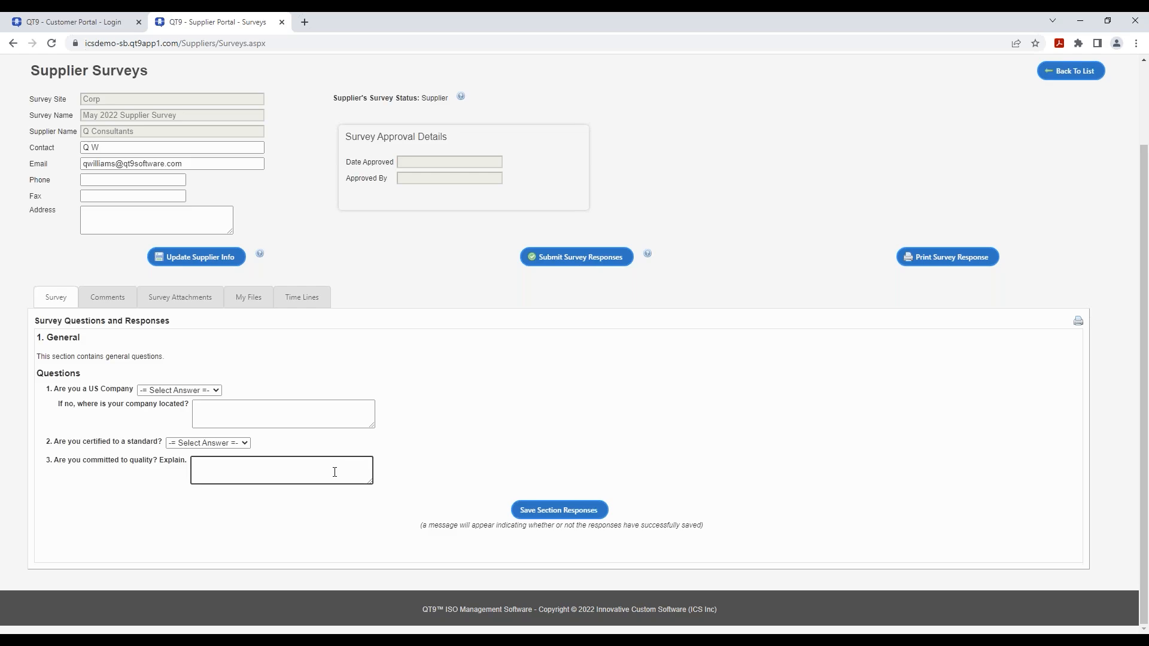
- Answer Yes to US company and certification, explaining 'Yes, we love our products and customers'
click(198, 390)
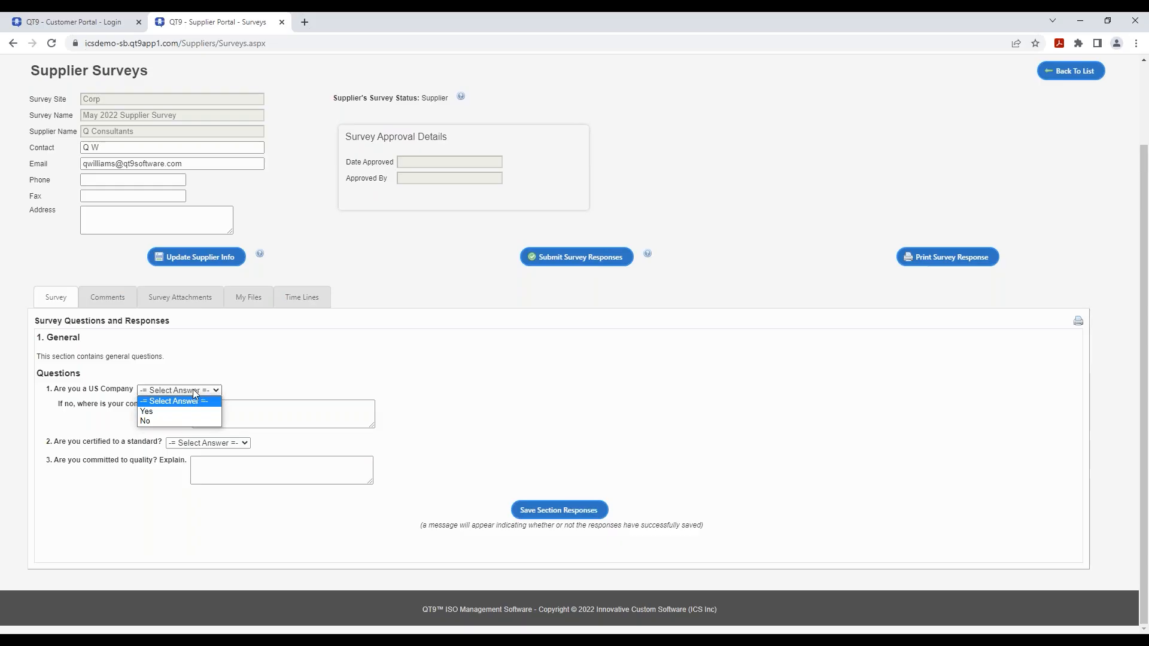
click(164, 414)
click(181, 442)
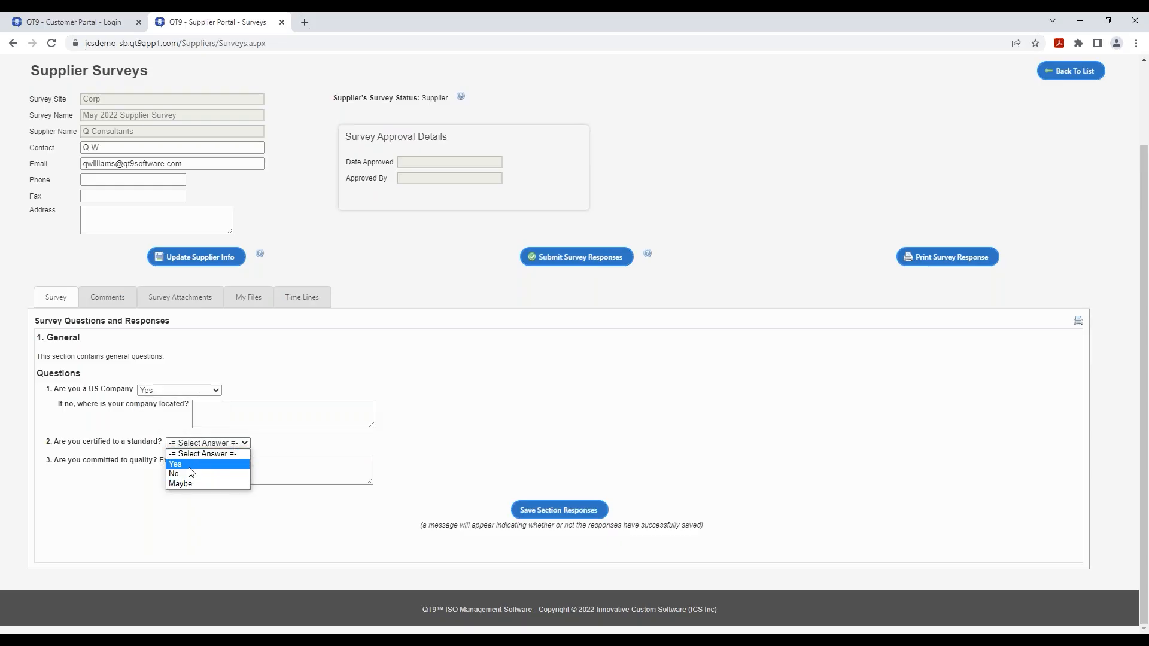
click(189, 465)
click(213, 468)
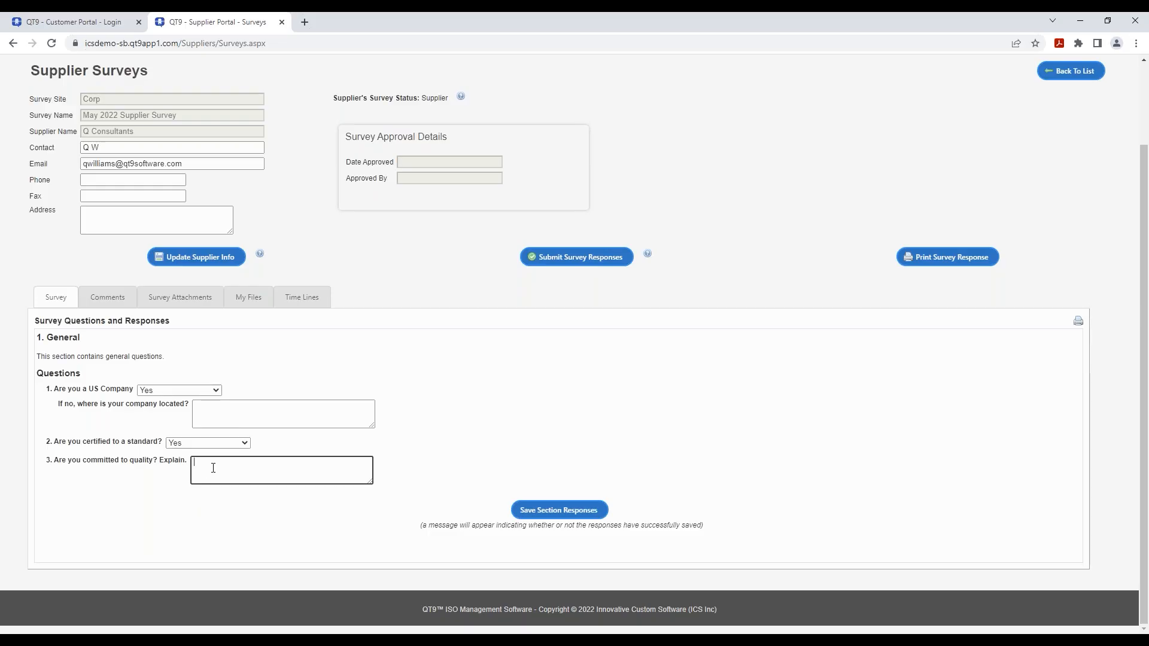
text(Yes, we love our products and customers)
- Save the section's survey responses and move to the survey Comments
click(593, 510)
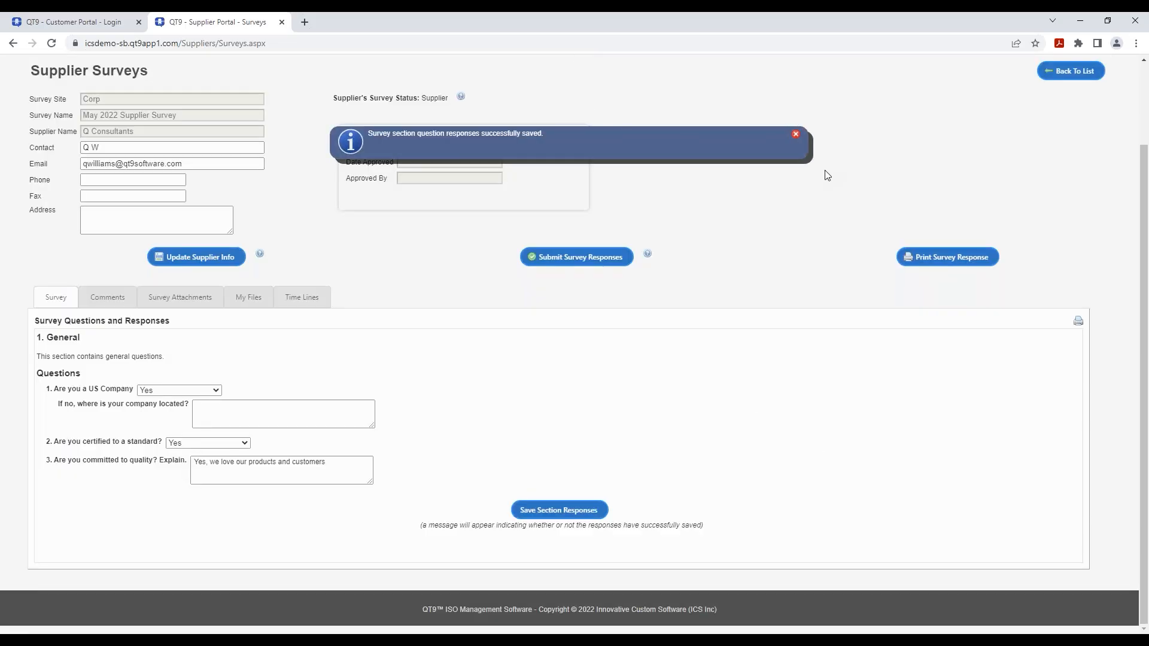
click(796, 135)
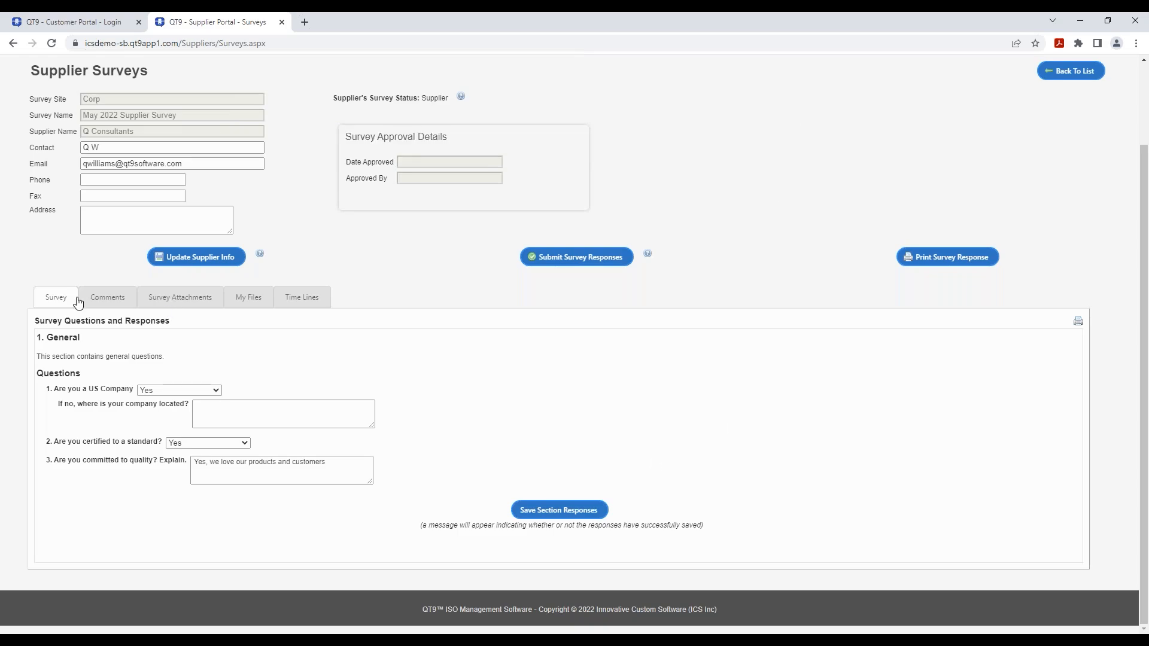
click(101, 298)
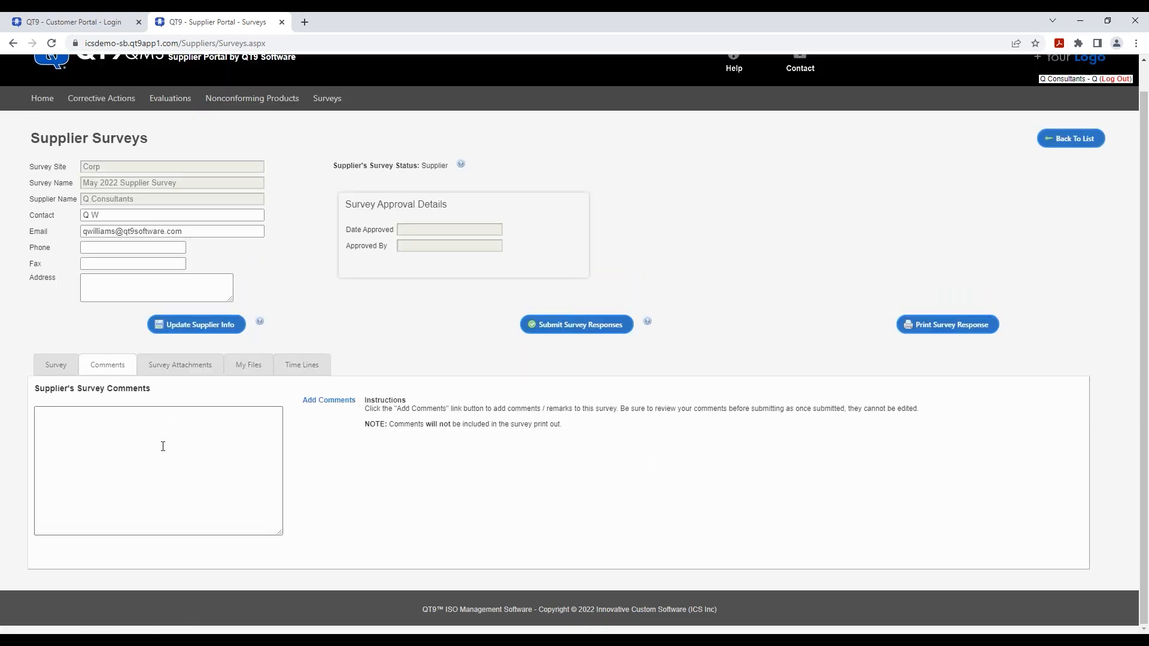
- Submit the survey comment 'Great job' and view the Survey Attachments showing Guide.PDF
click(328, 405)
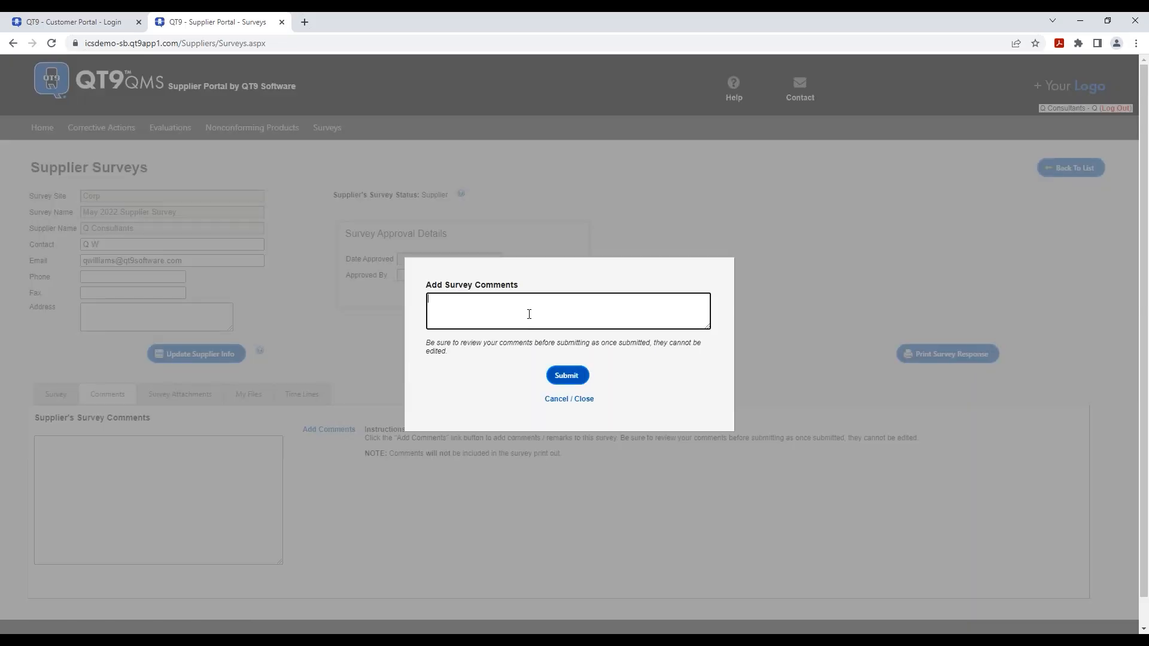
text(Great job)
click(572, 378)
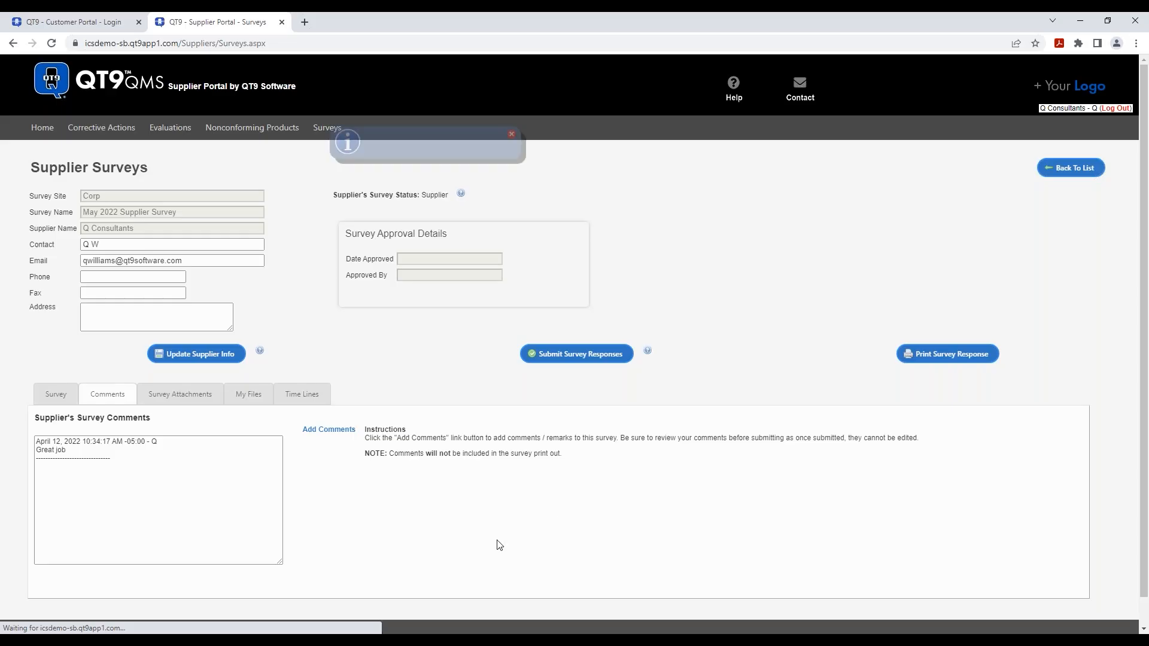
click(180, 396)
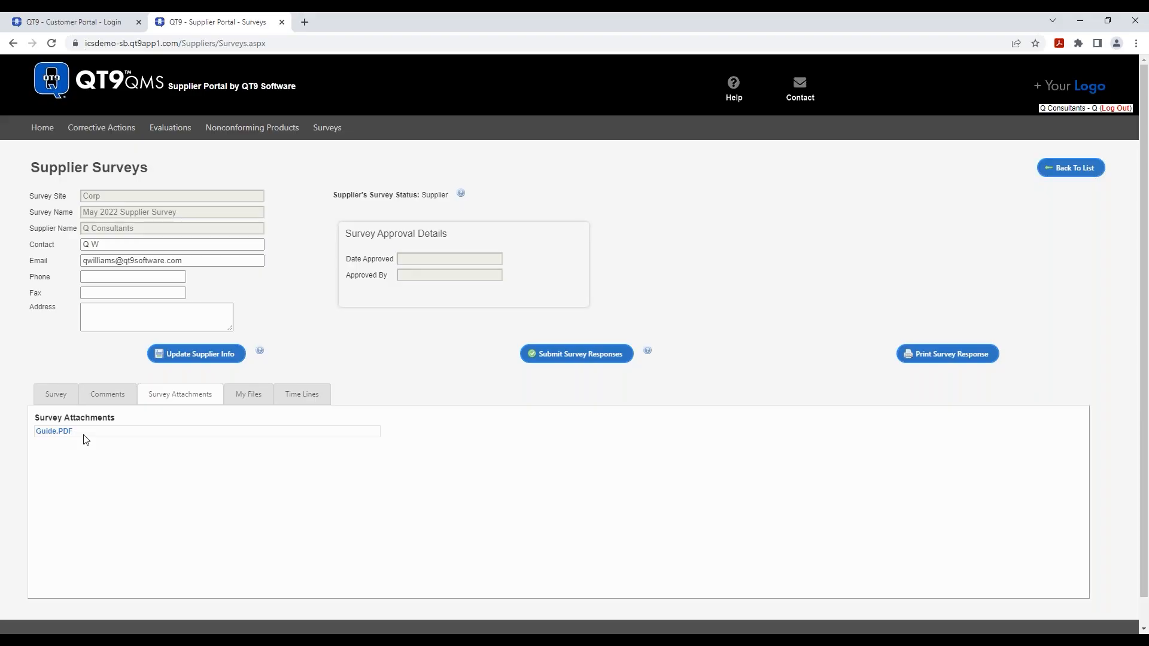
- Review Guide.PDF, confirm My Files has no attachments, and submit the May 2022 survey responses
click(53, 432)
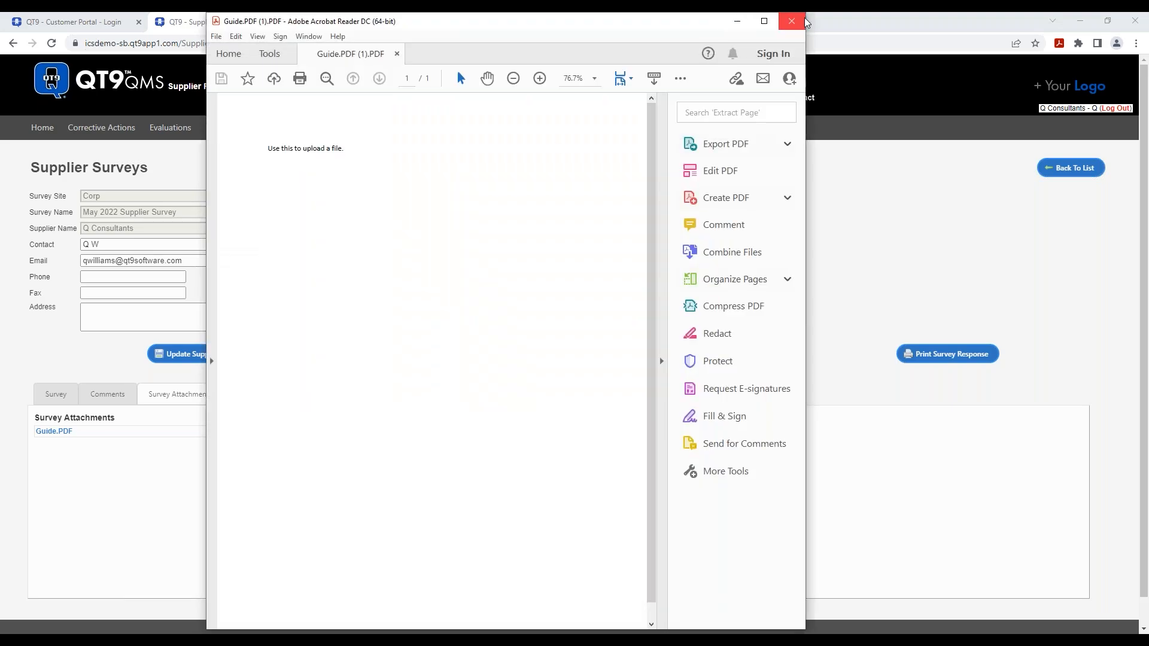
click(802, 22)
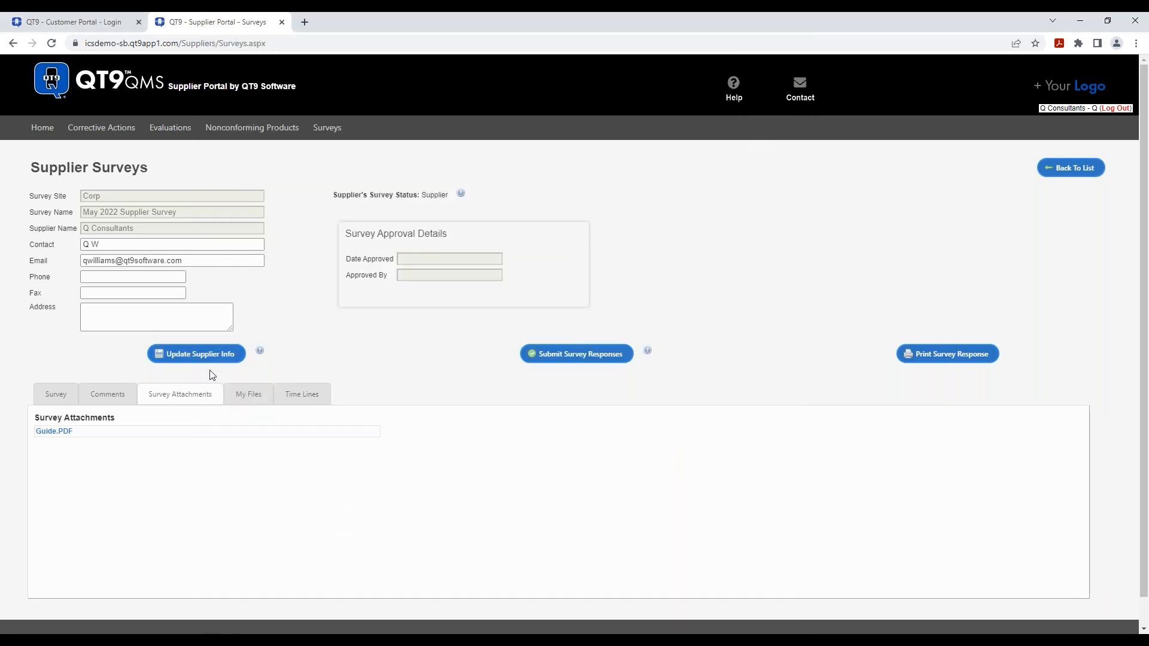
click(239, 399)
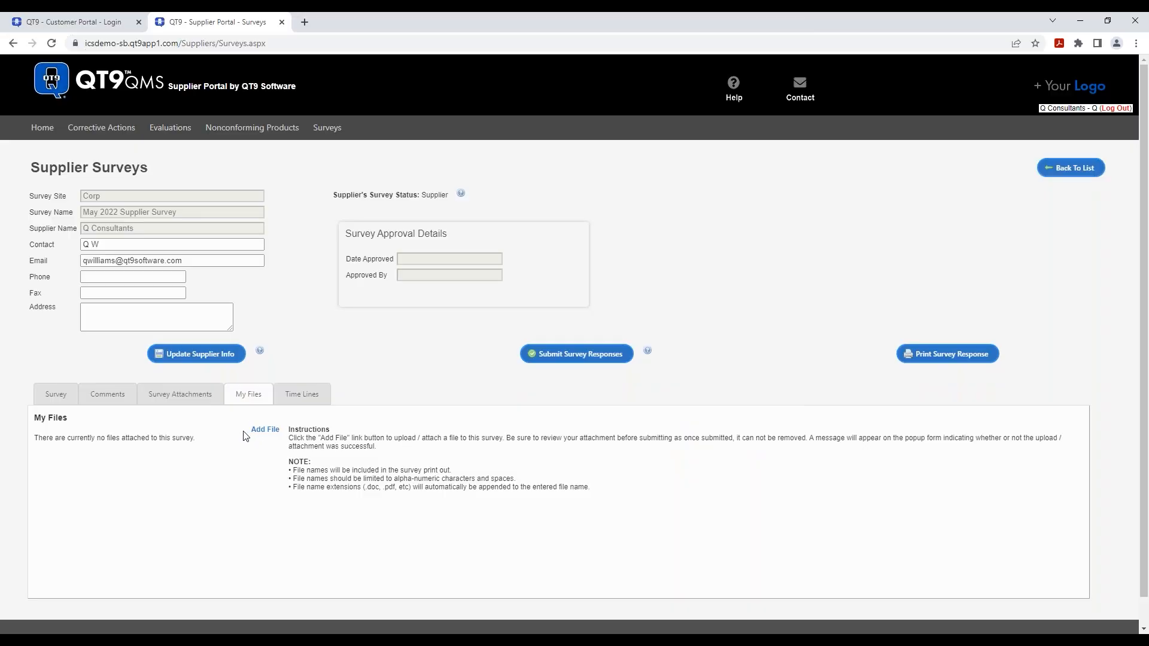
click(191, 404)
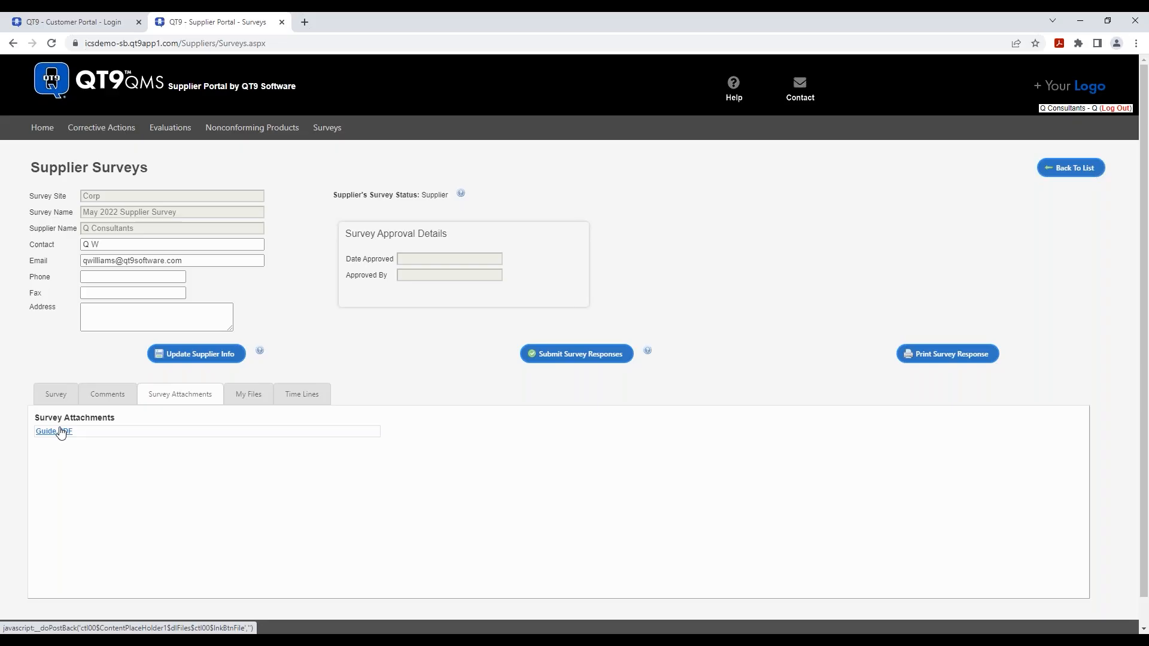
click(248, 400)
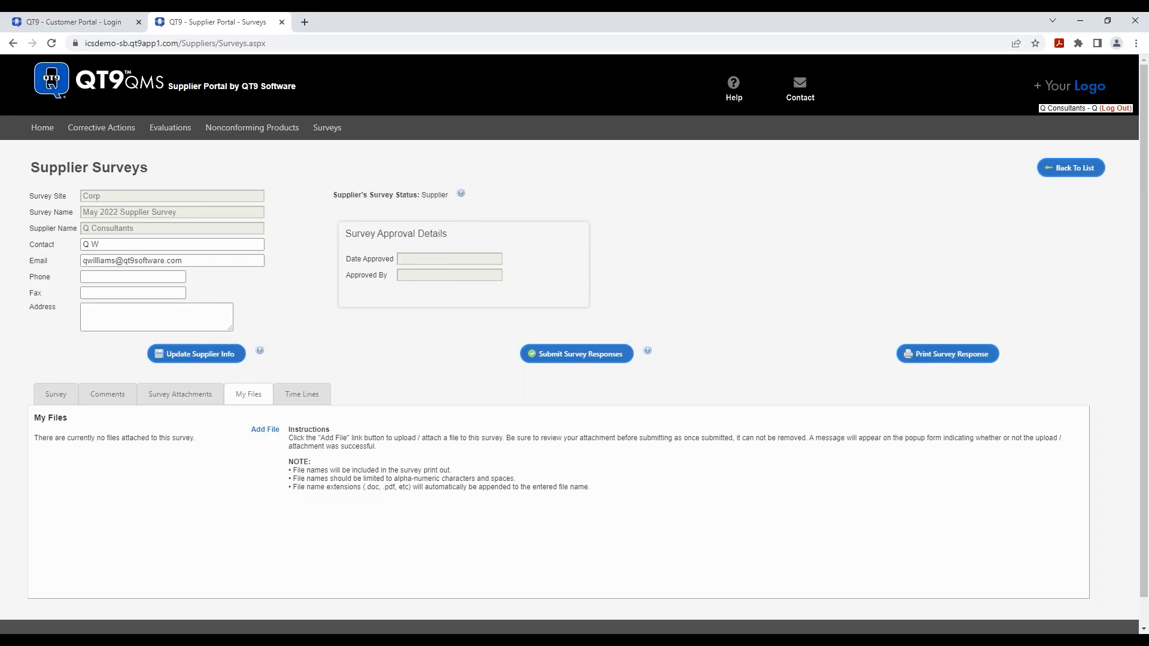
mouse_move(464, 197)
click(580, 358)
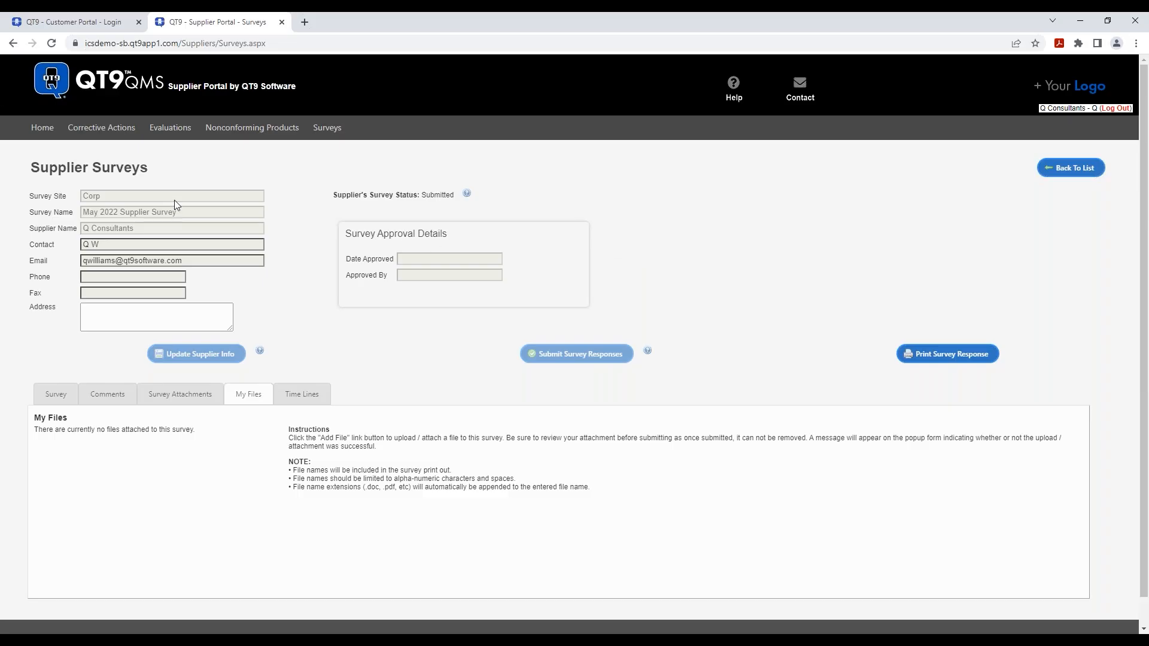
- Return to the Supplier Portal home page after the survey shows Submitted
click(42, 129)
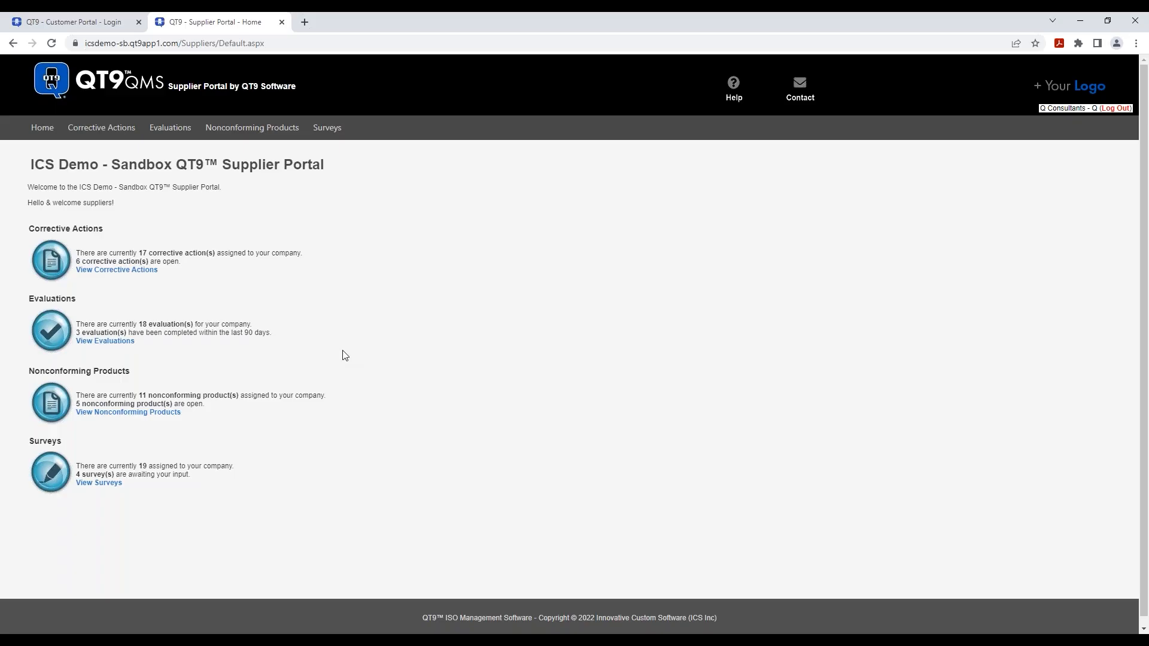
- Open the Spring 2022 Evaluation and scroll to its 85% score and Thank You.PDF file
click(118, 342)
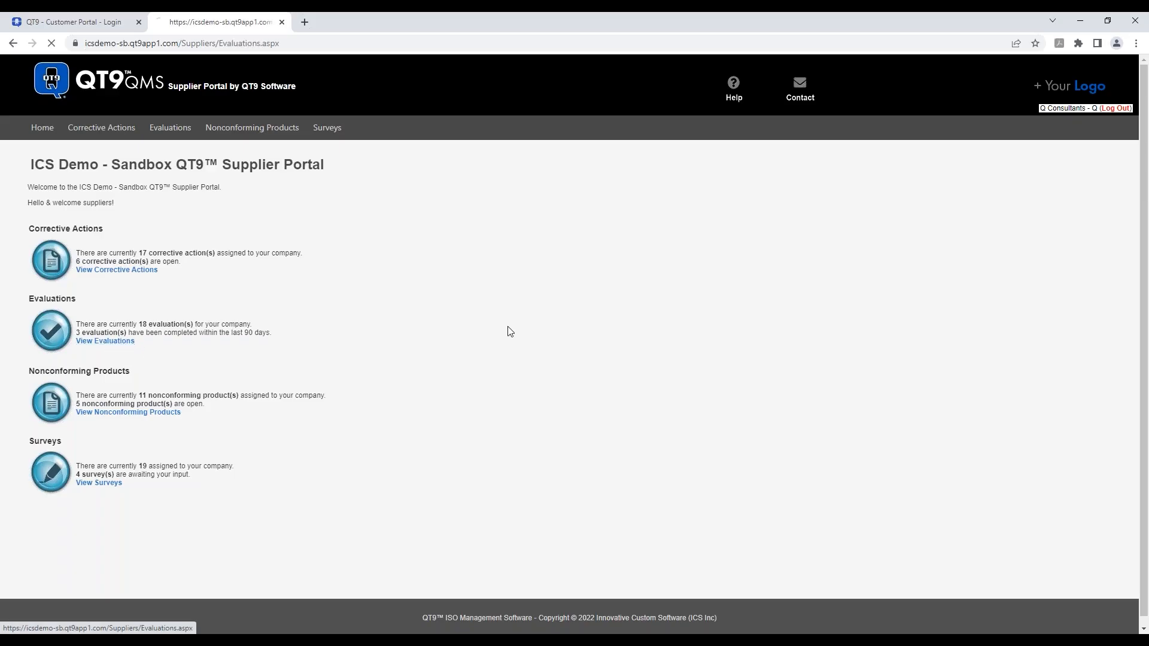
click(133, 255)
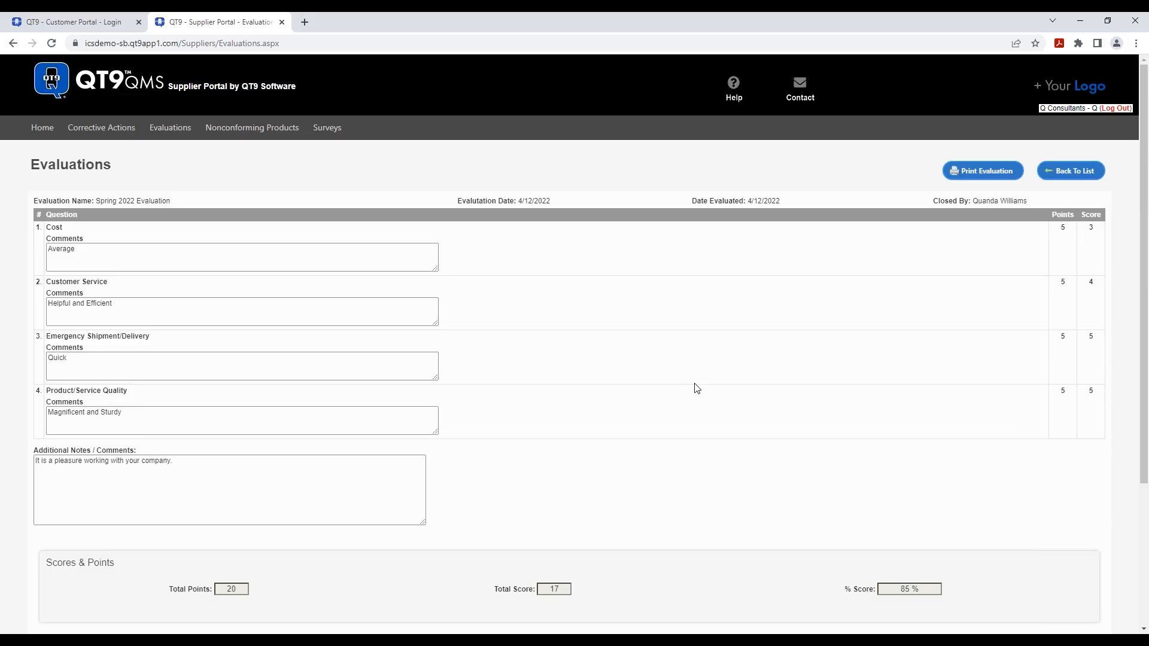
scroll(708, 392, down, 1)
scroll(708, 392, down, 2)
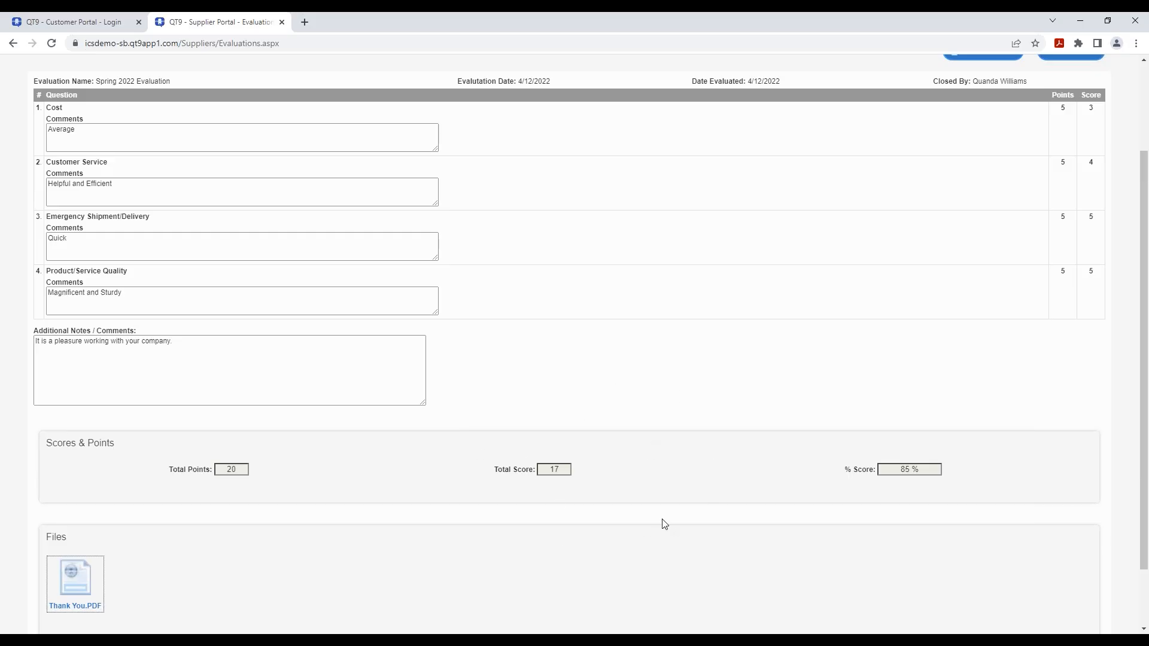
scroll(777, 546, down, 2)
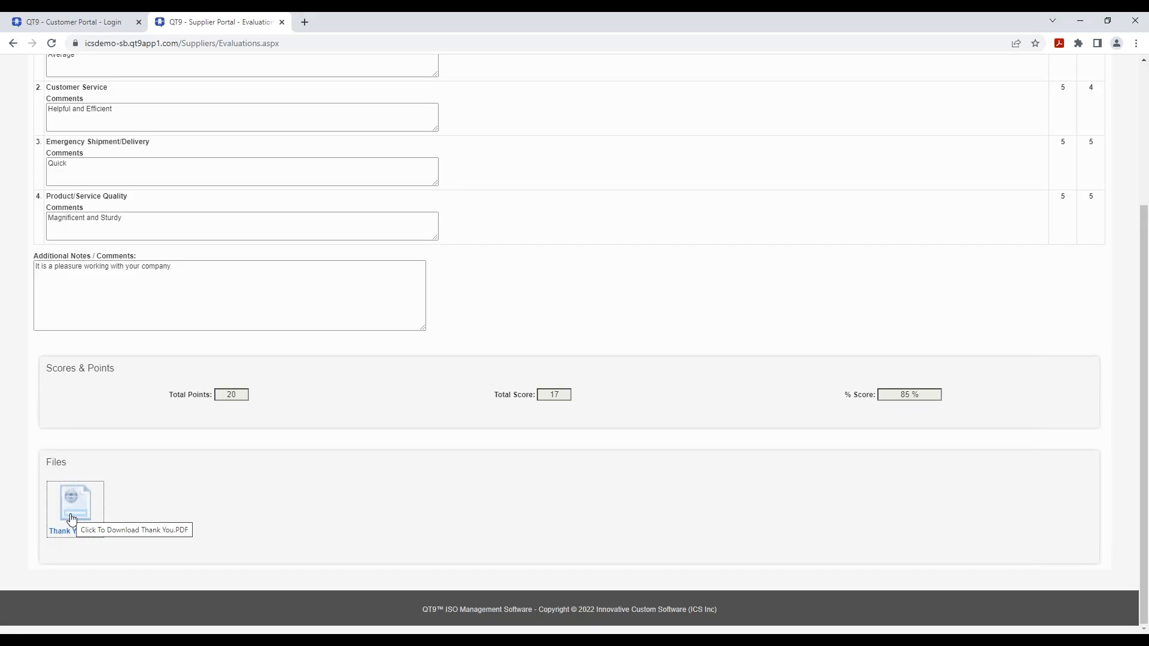
click(71, 518)
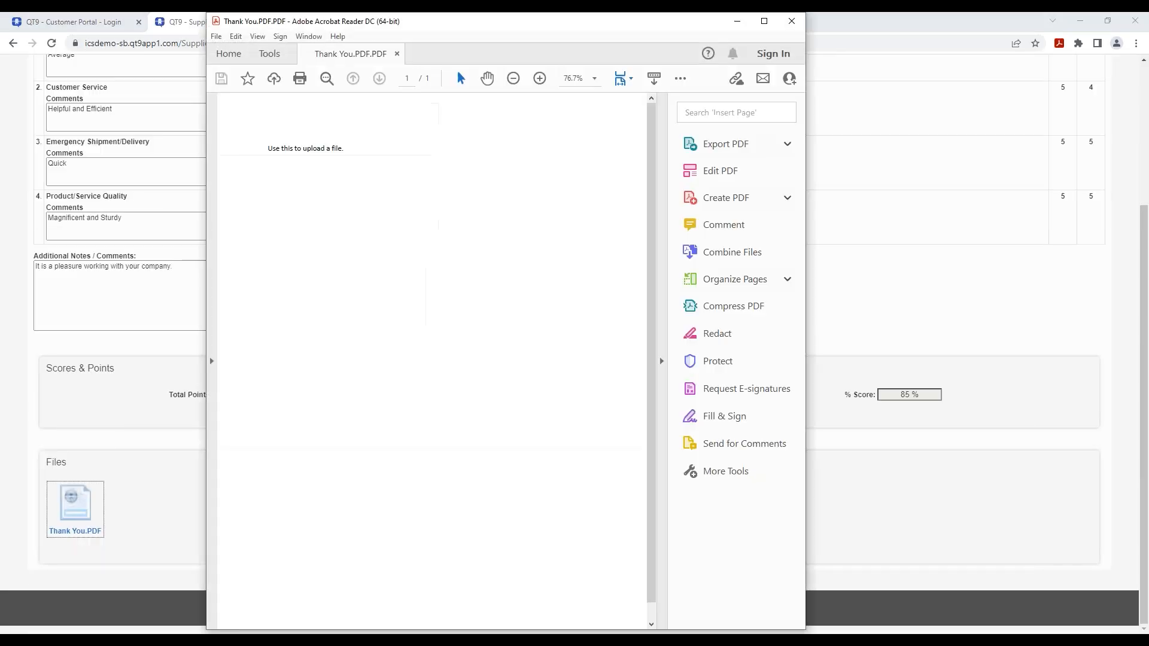
click(792, 21)
scroll(838, 296, up, 4)
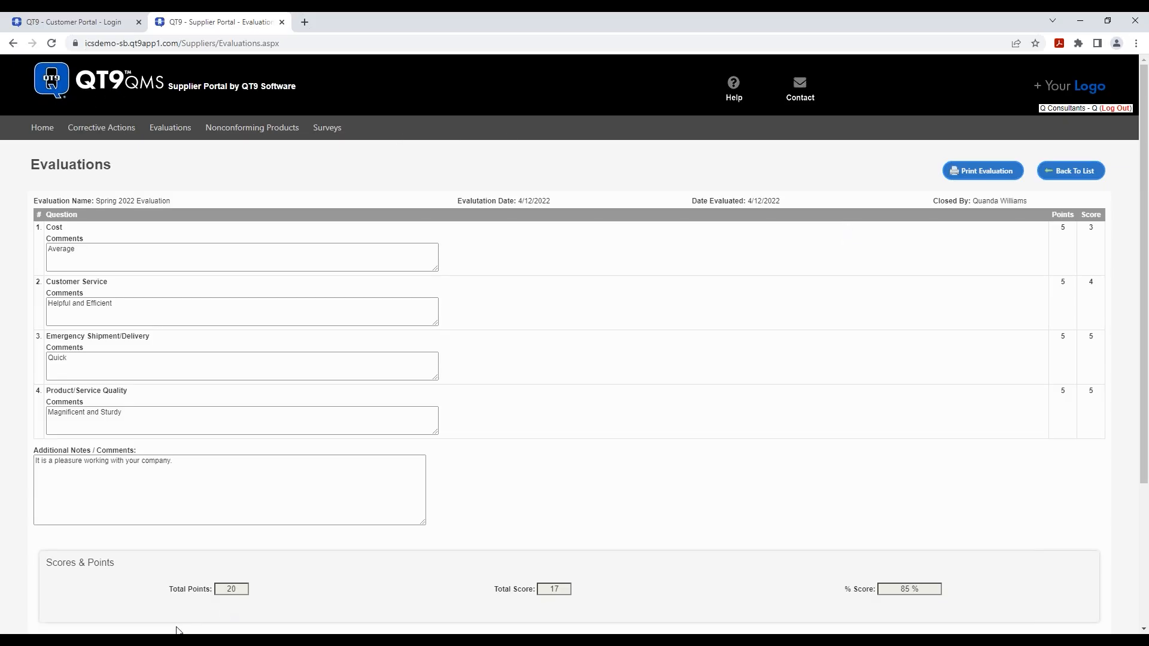
- In the administrator's Firefox window, open Suppliers > Maintain Suppliers
mouse_move(178, 631)
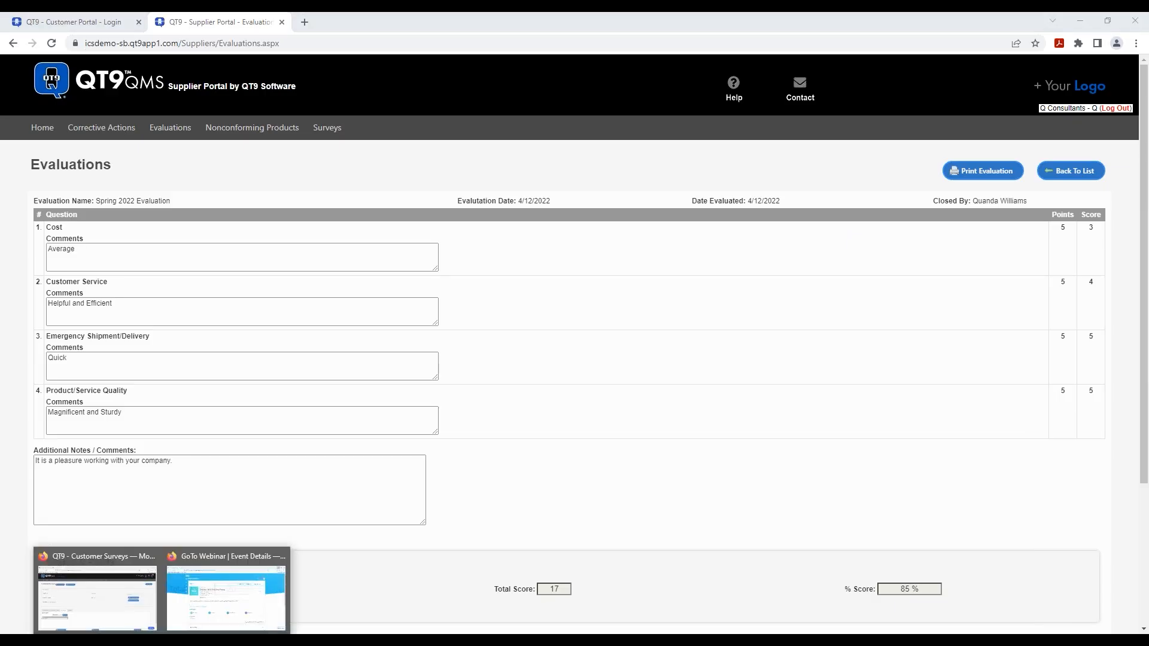
click(116, 555)
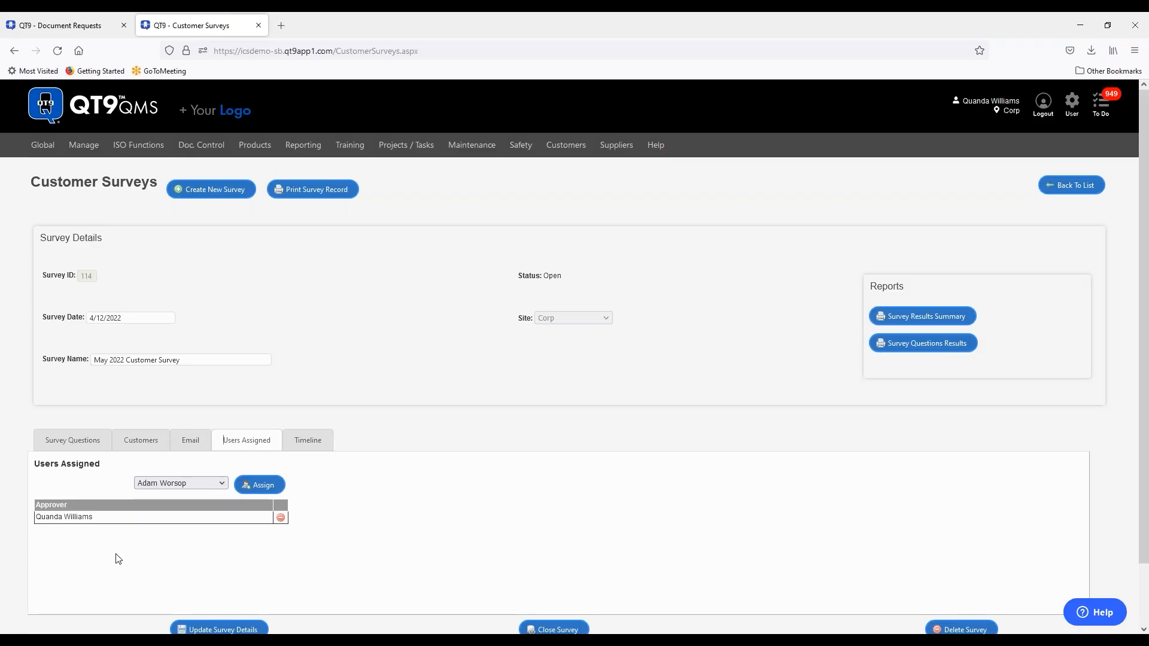
mouse_move(622, 138)
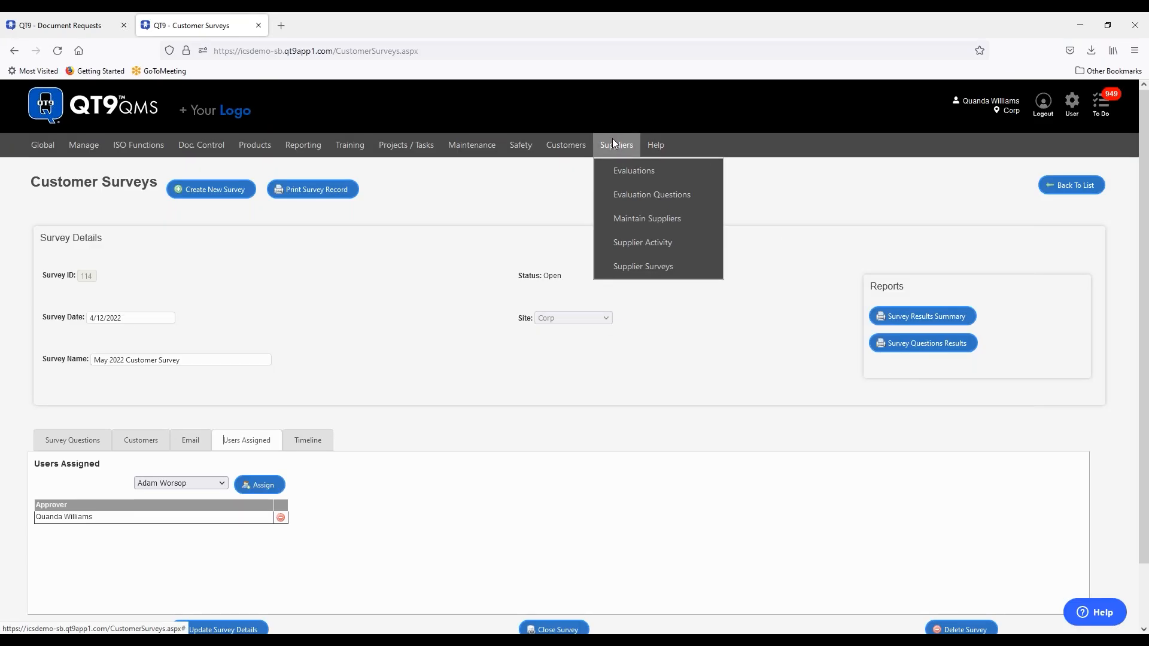
click(638, 219)
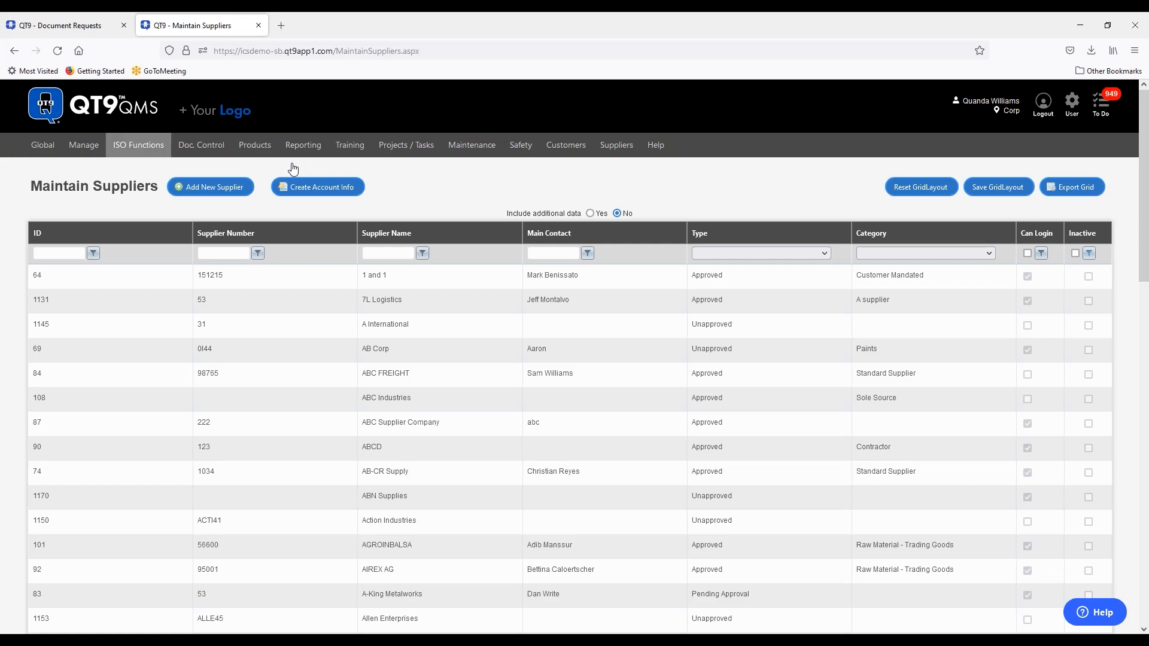
- Filter supplier names containing 'q' and open the Q Consultants record
click(393, 250)
text(q)
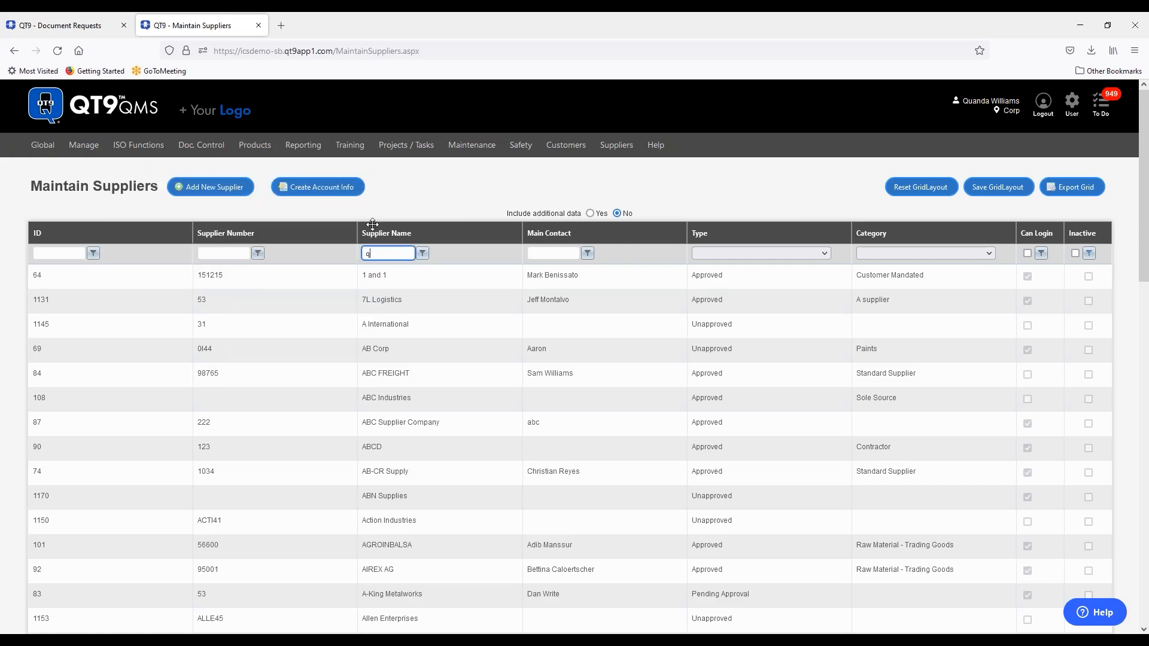
click(423, 253)
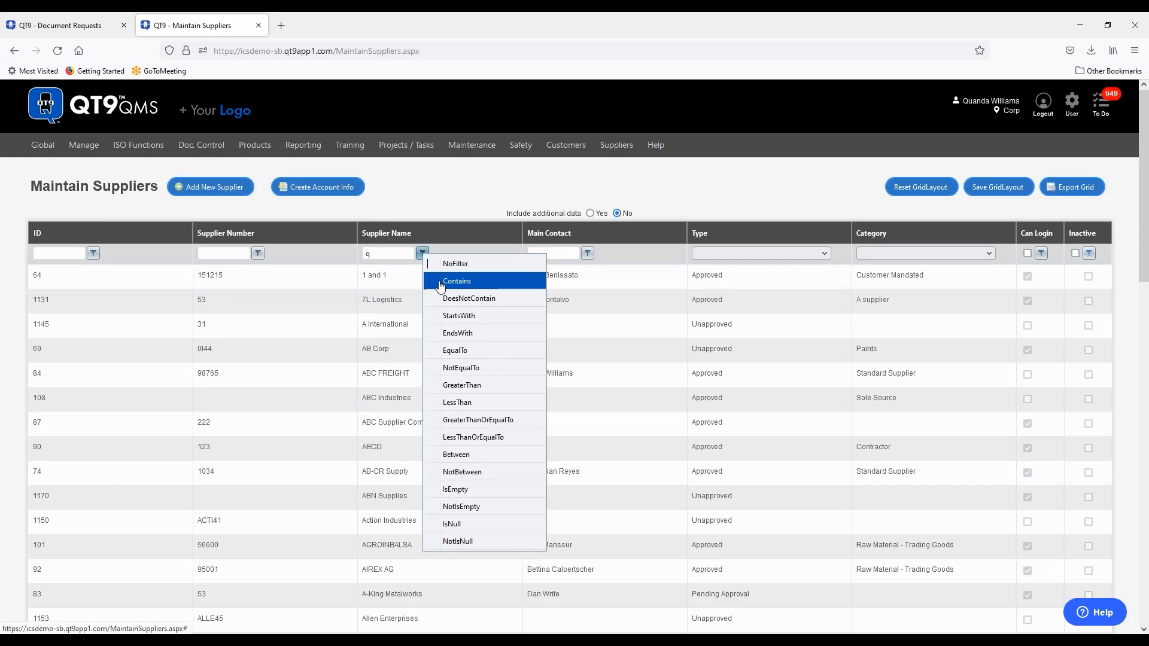
click(441, 286)
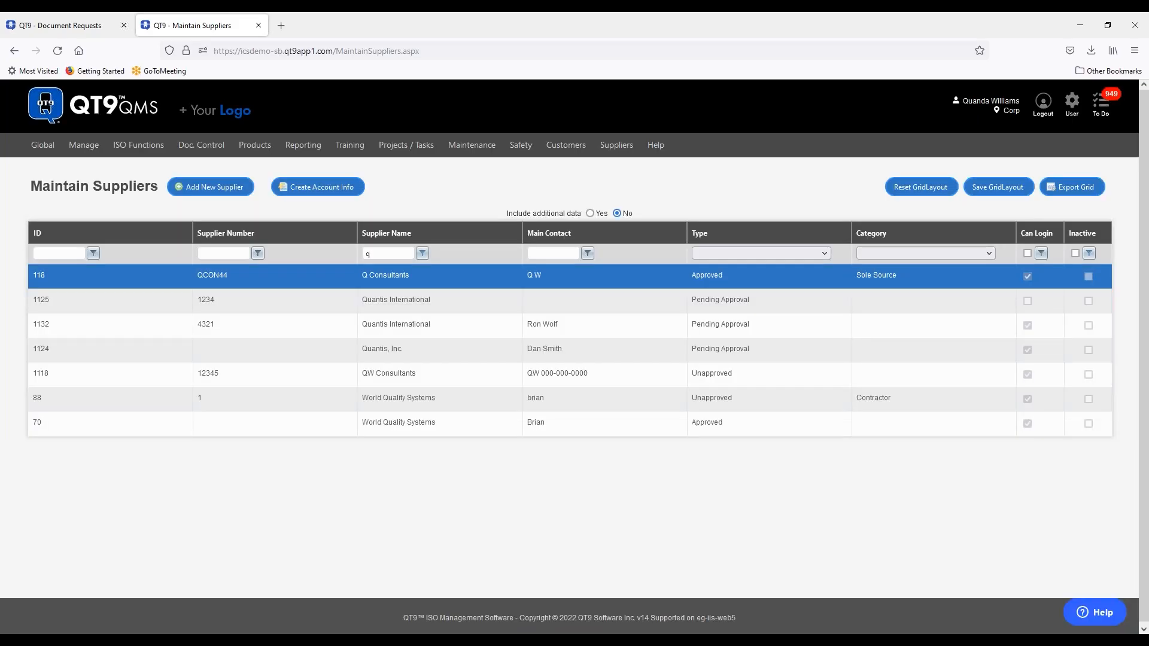
double_click(435, 285)
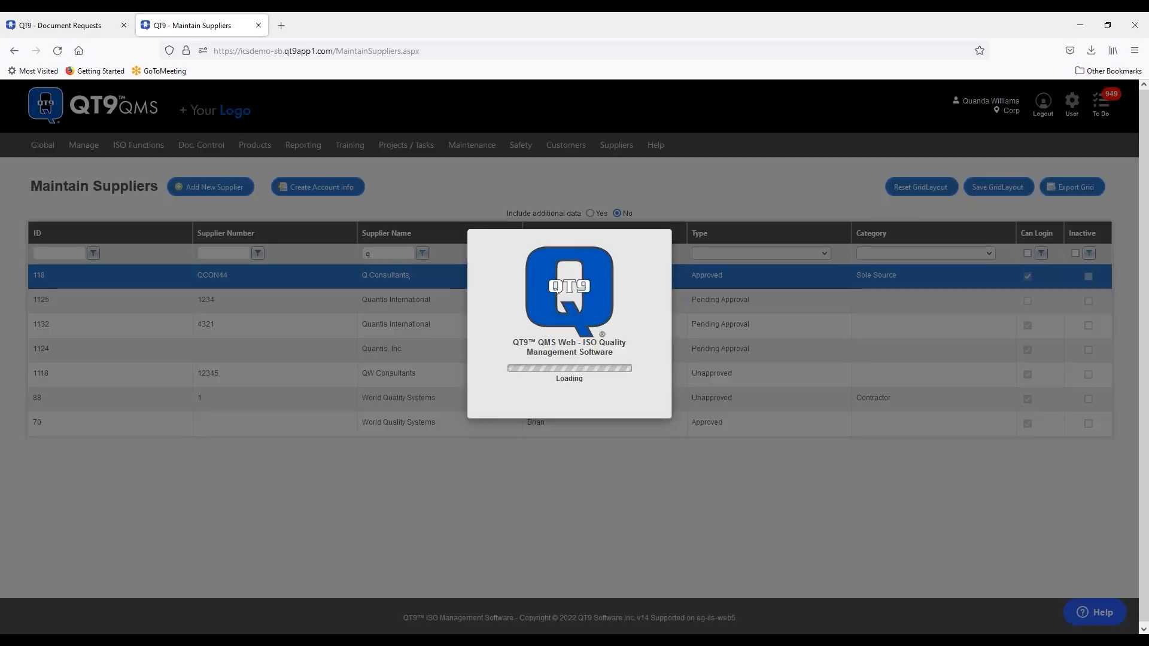
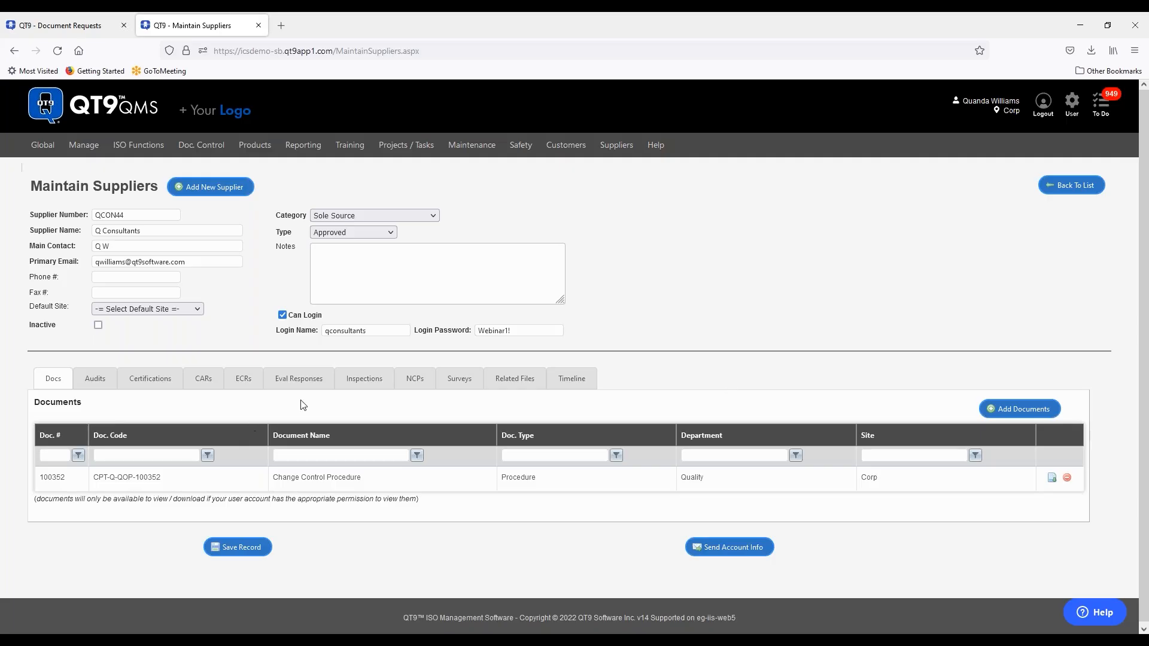
- Review the Q Consultants supplier's evaluation responses
click(310, 383)
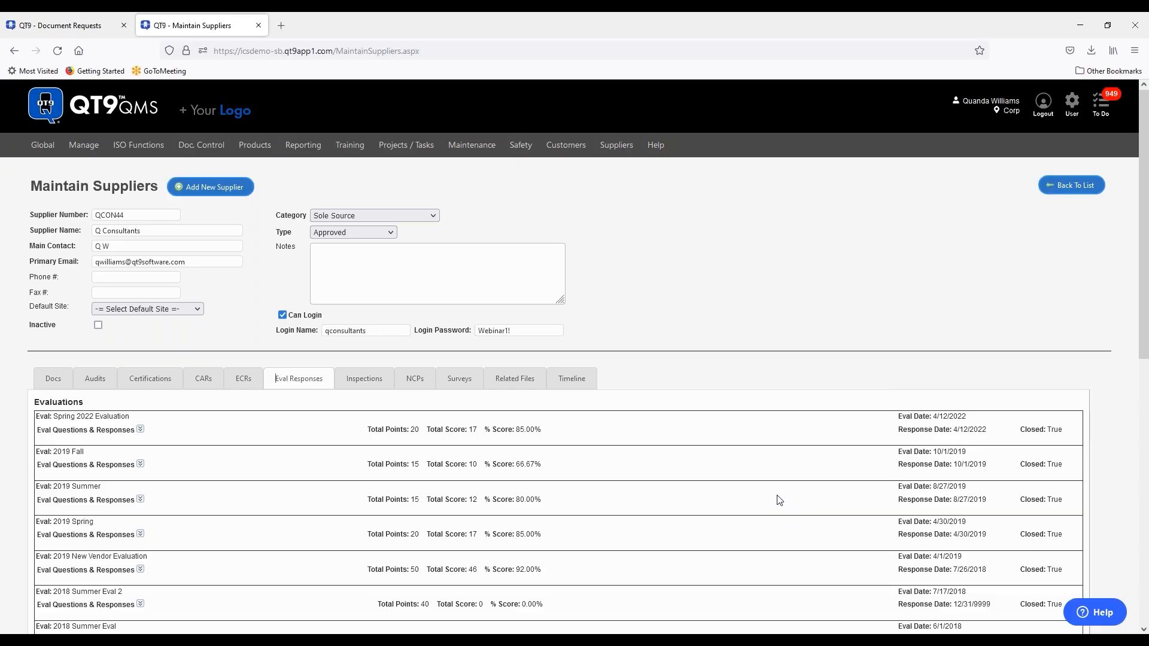
scroll(778, 502, down, 3)
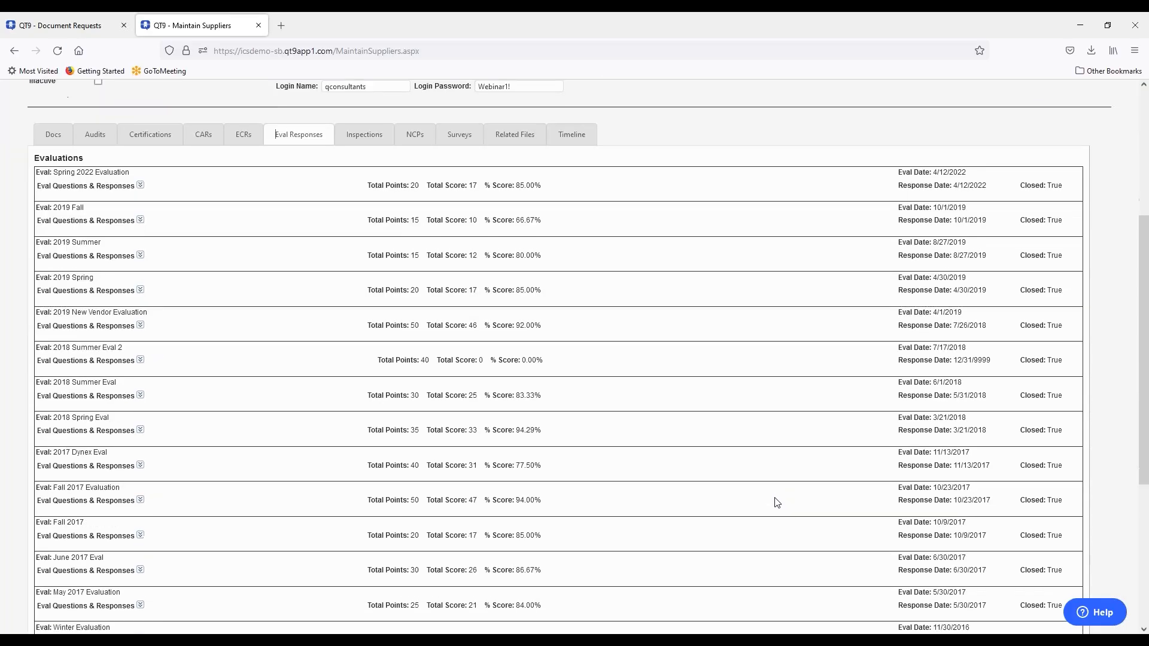
scroll(776, 501, up, 2)
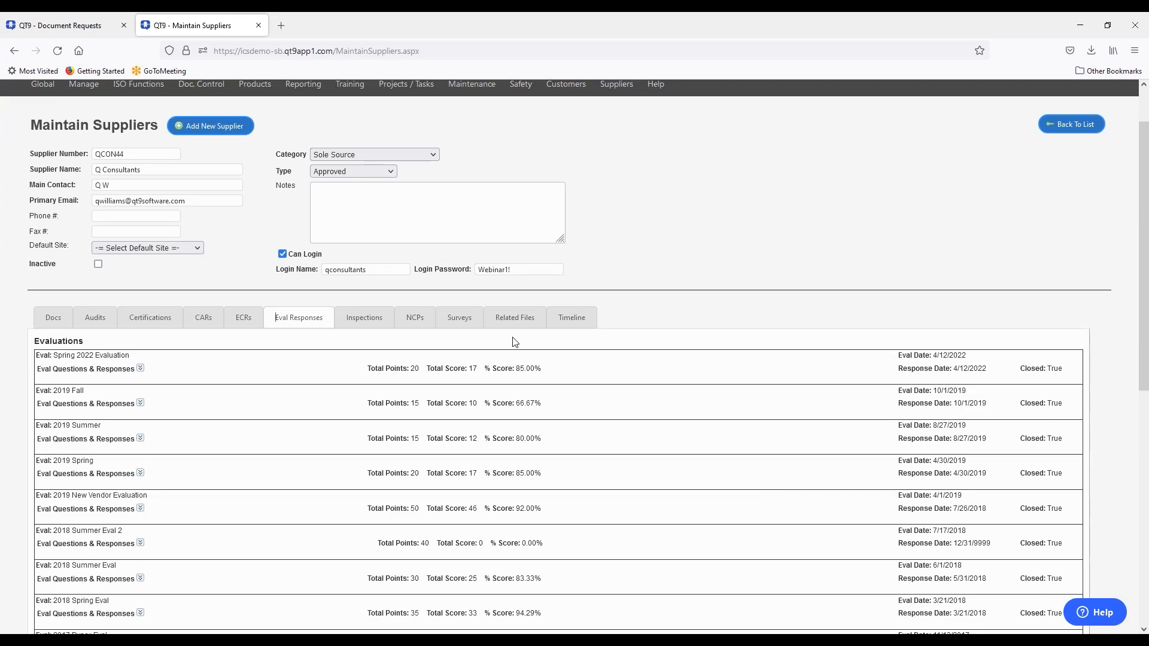
- Check the supplier's surveys and nonconforming products, then its corrective actions, selecting CAR 1442
click(466, 322)
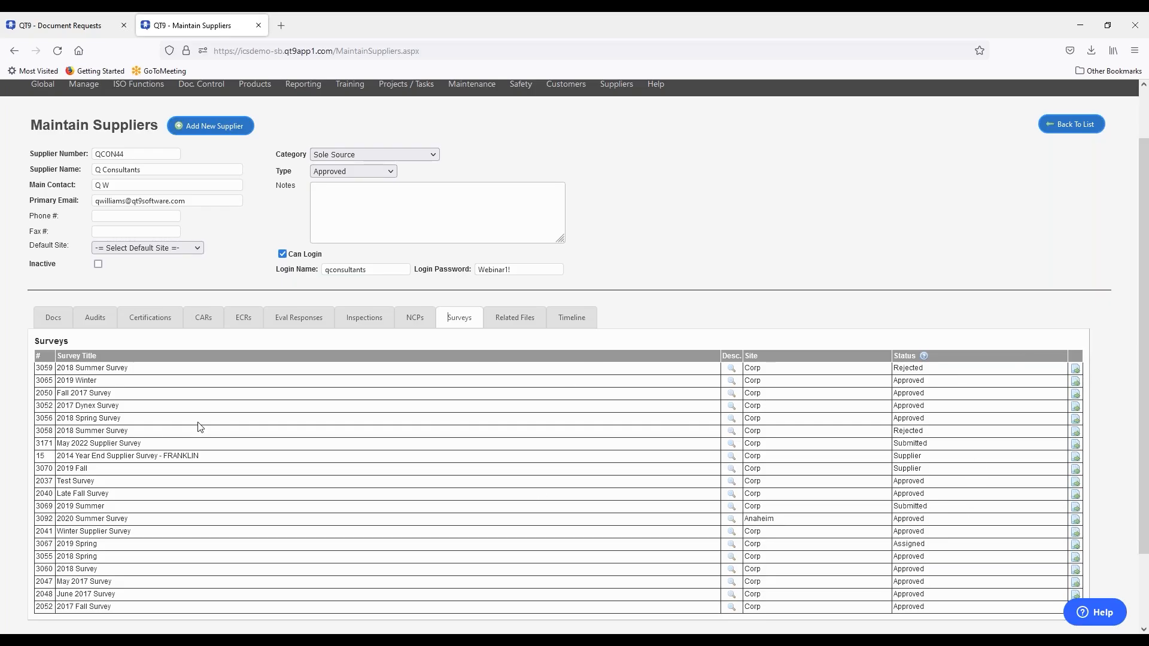
click(416, 323)
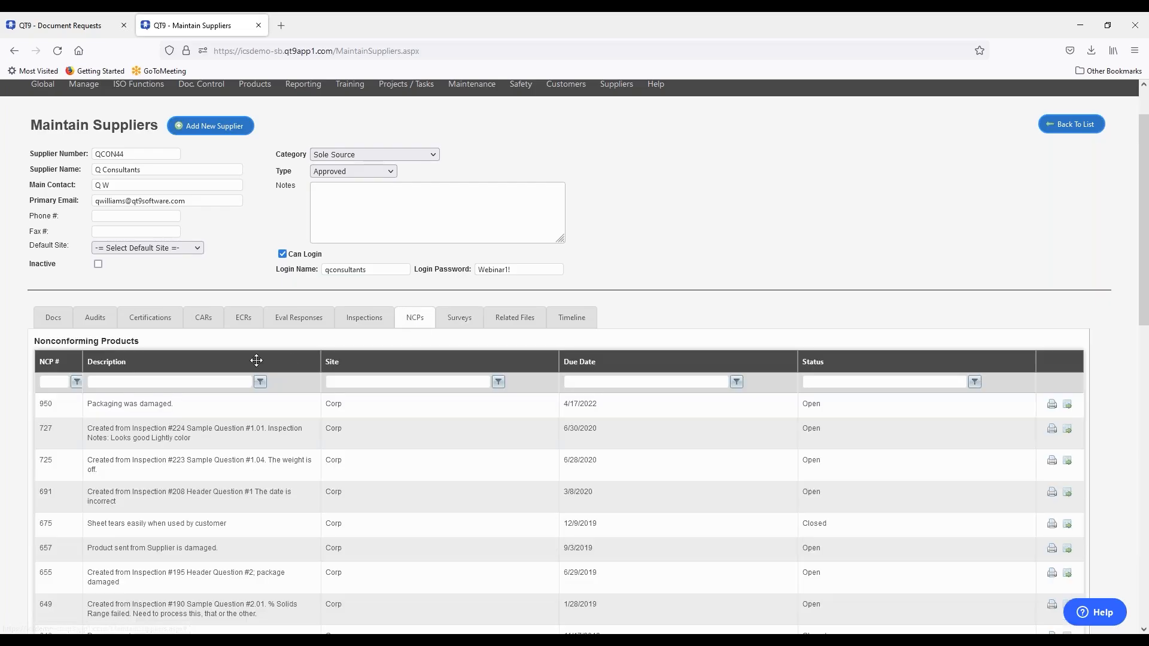
click(205, 322)
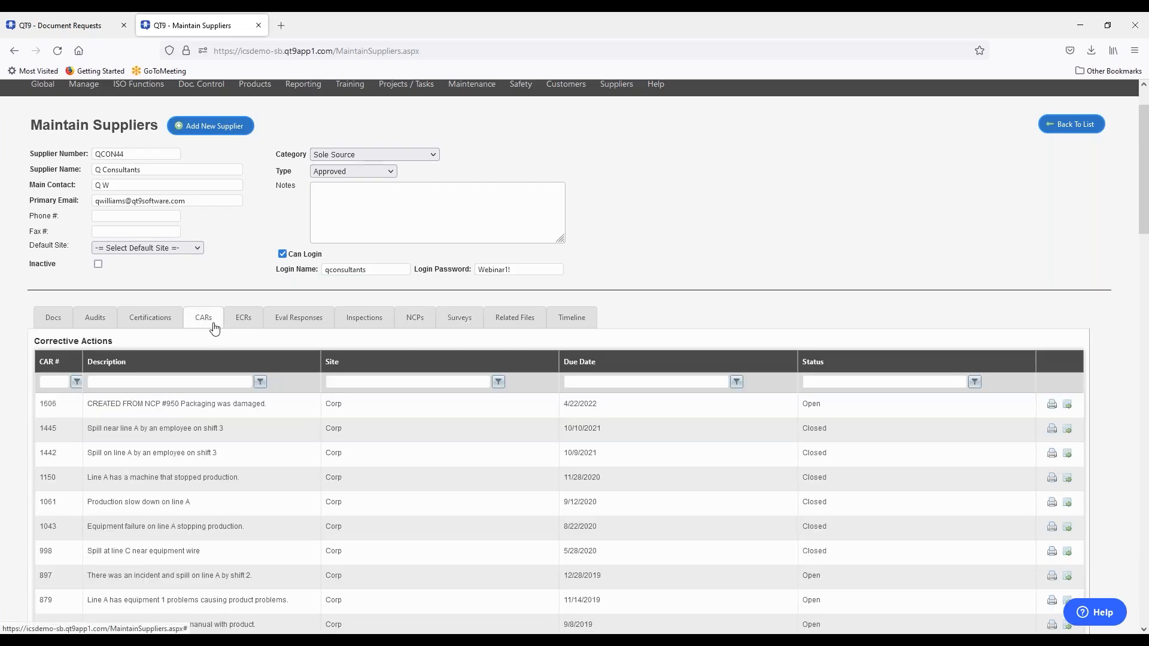
click(489, 465)
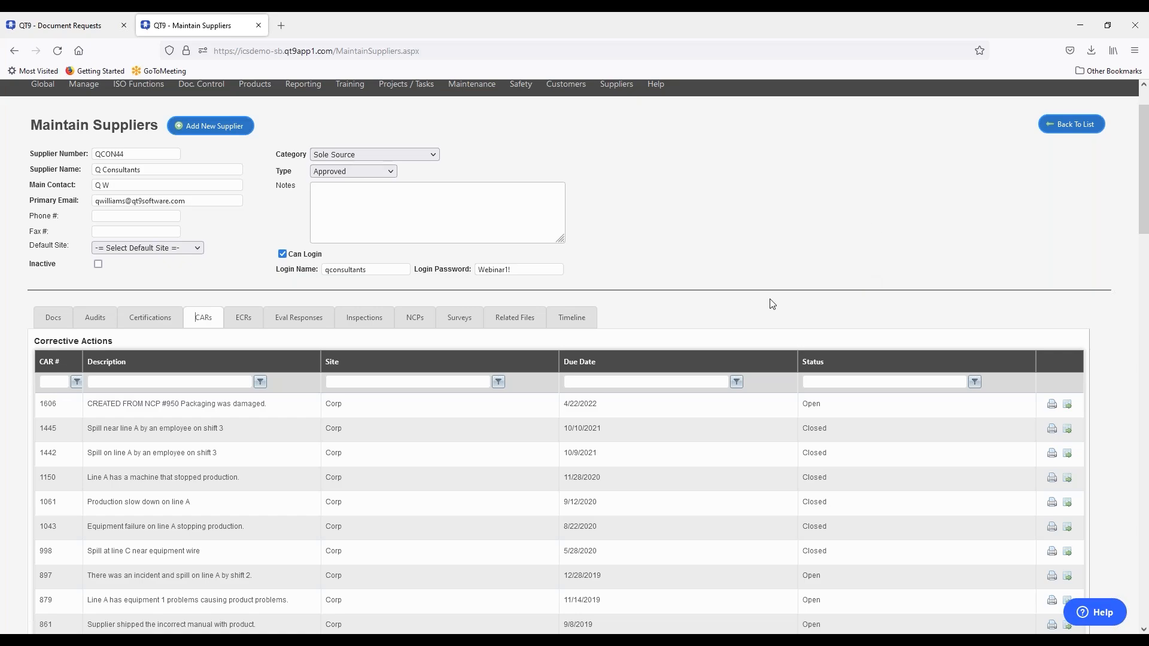
scroll(770, 253, up, 2)
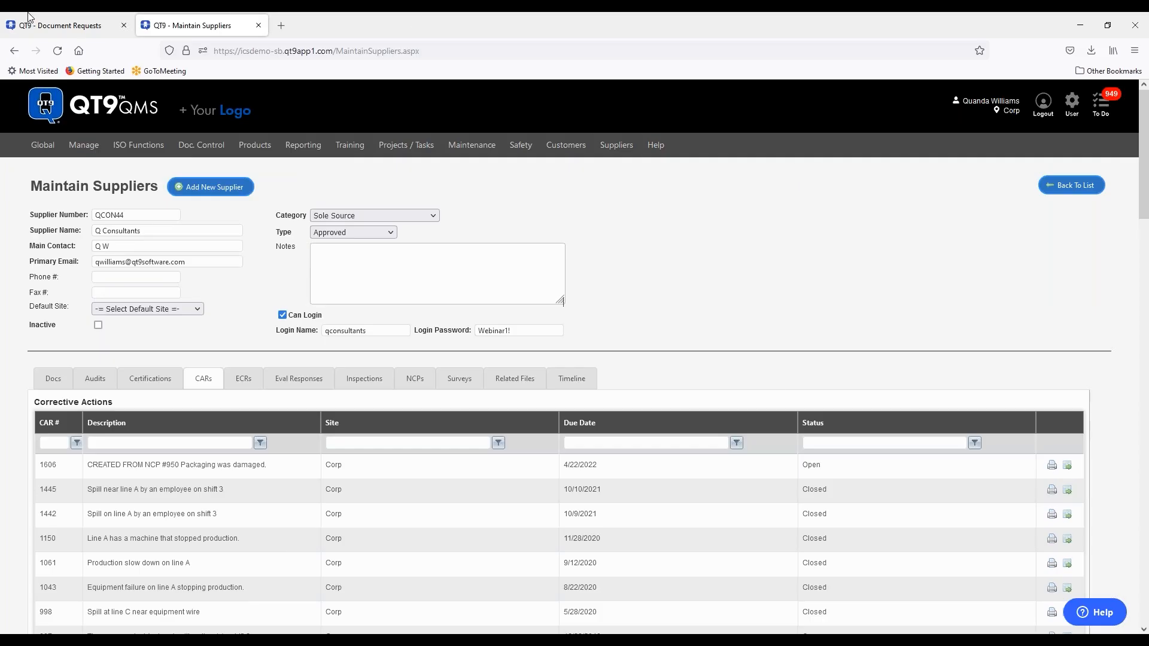
- Close the supplier record and switch to the Employee Portal login window
click(258, 25)
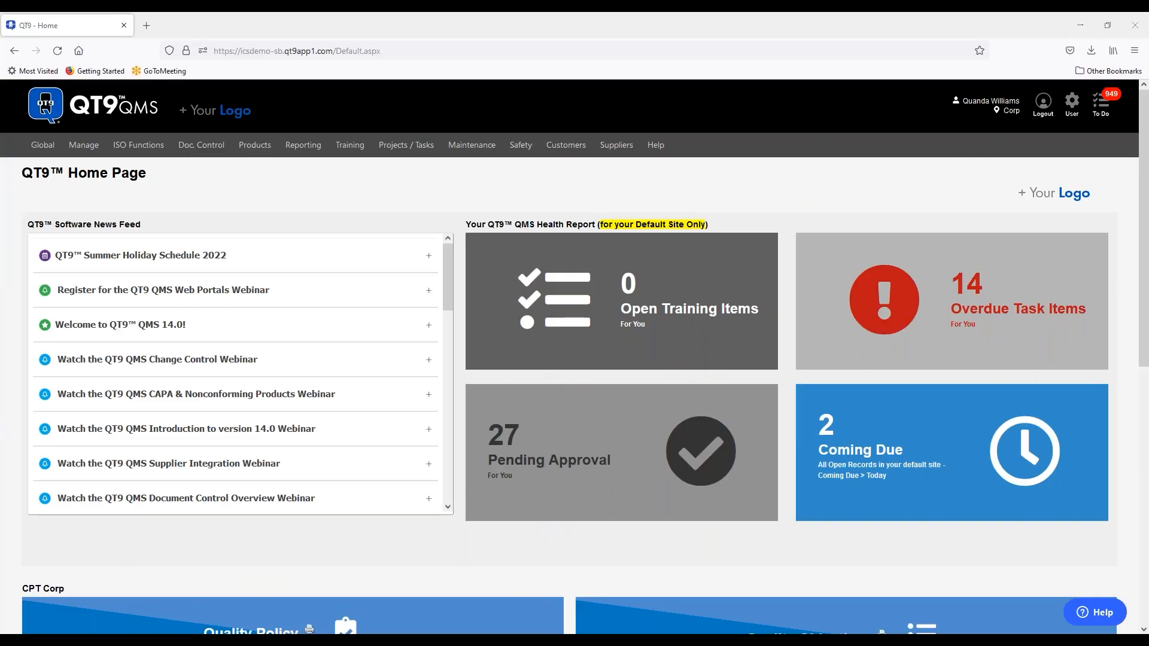
click(192, 638)
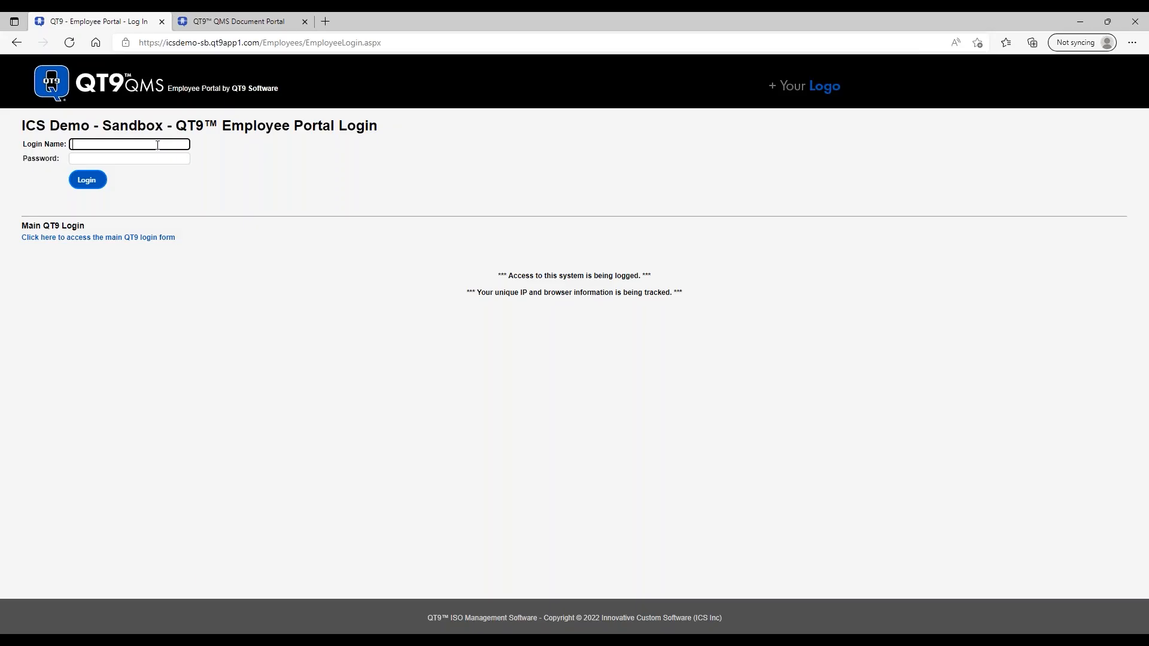
- Log in to the Employee Portal with the employee's login name and password, reaching Employee Training
click(119, 237)
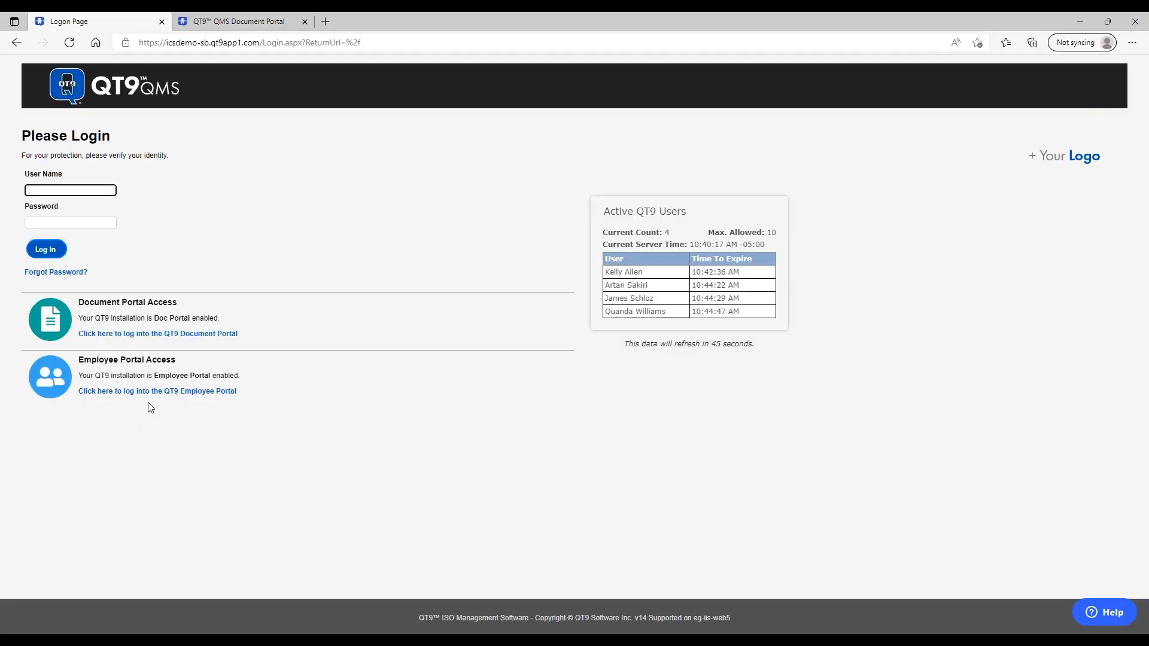
click(163, 392)
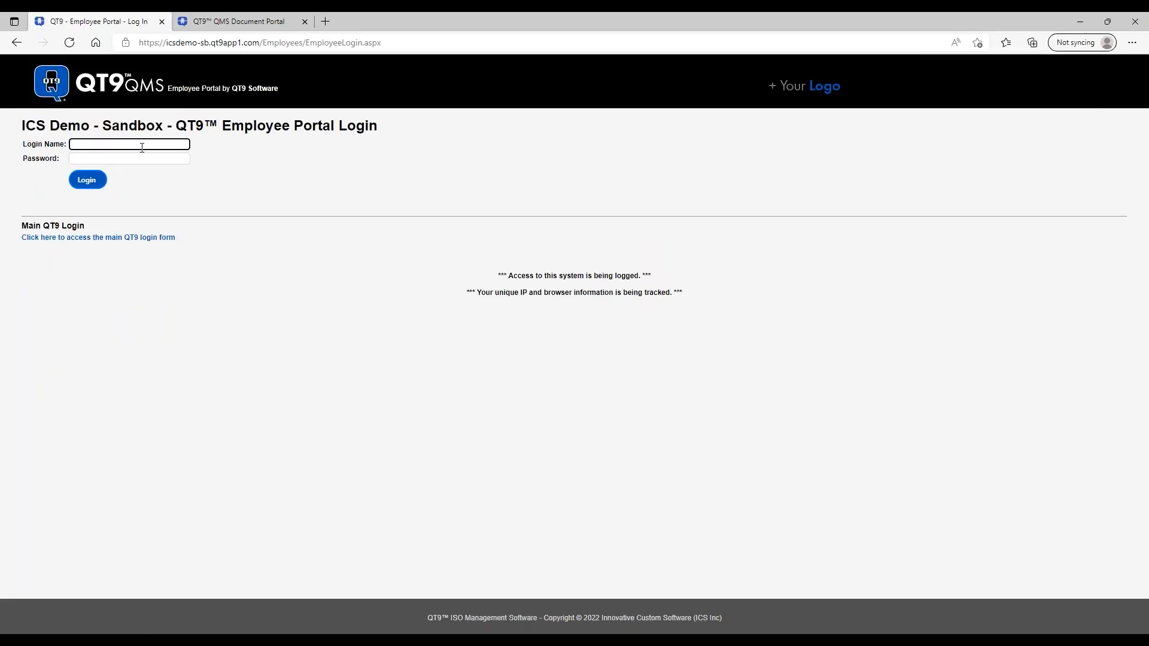
click(100, 159)
text(******)
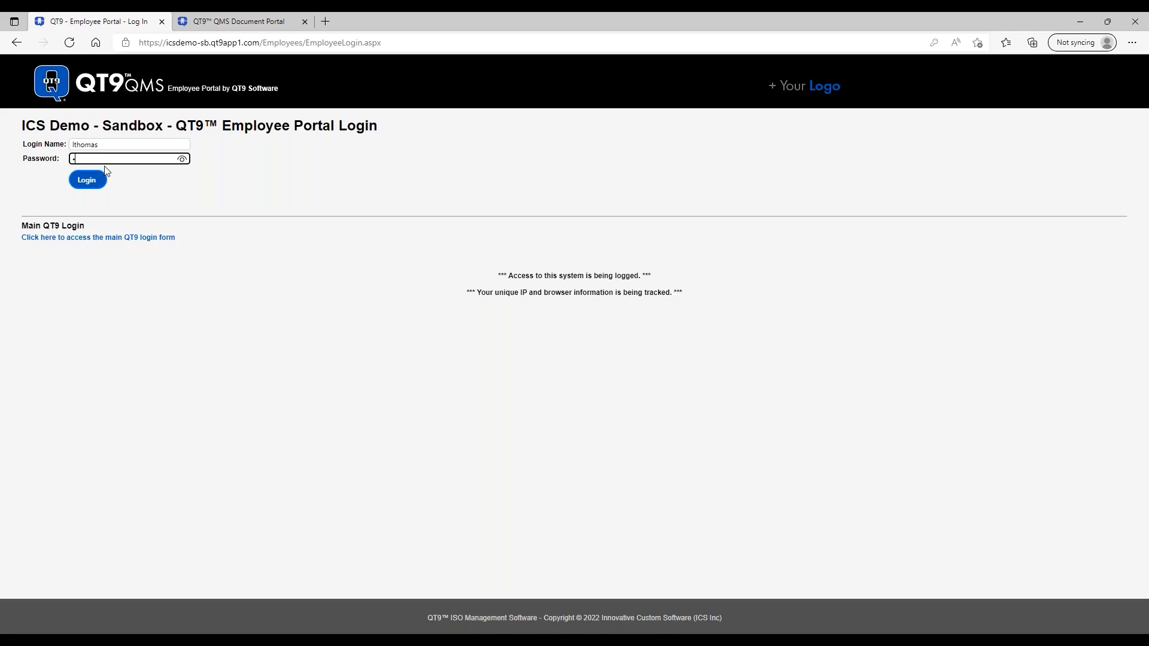
text(*)
click(97, 183)
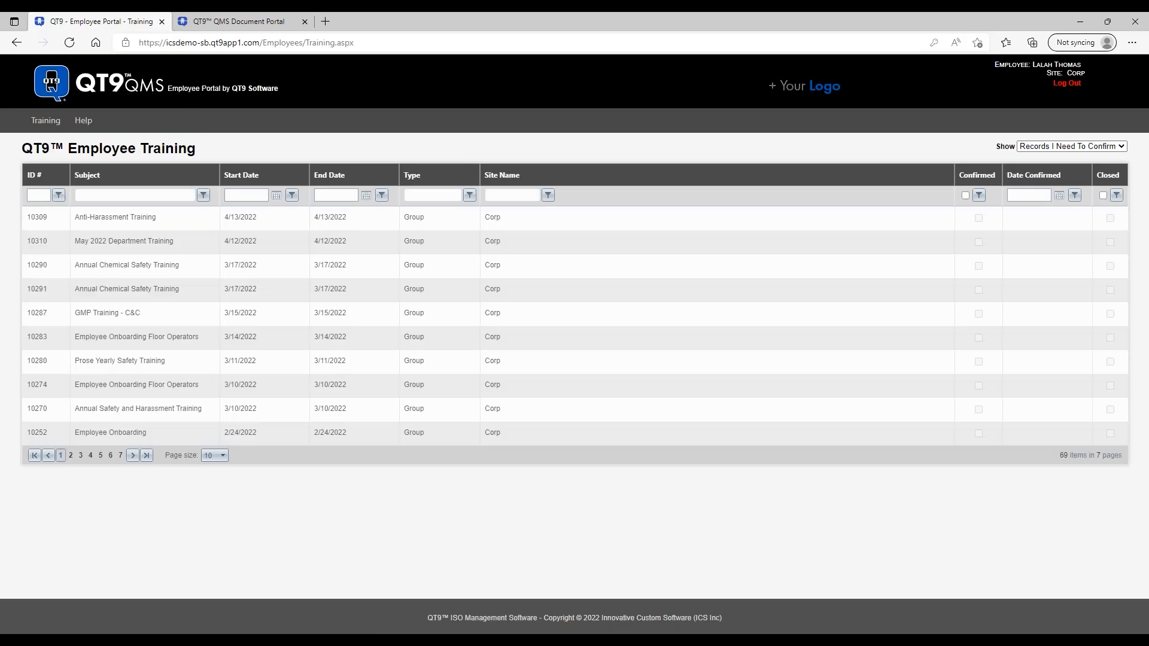
click(1122, 147)
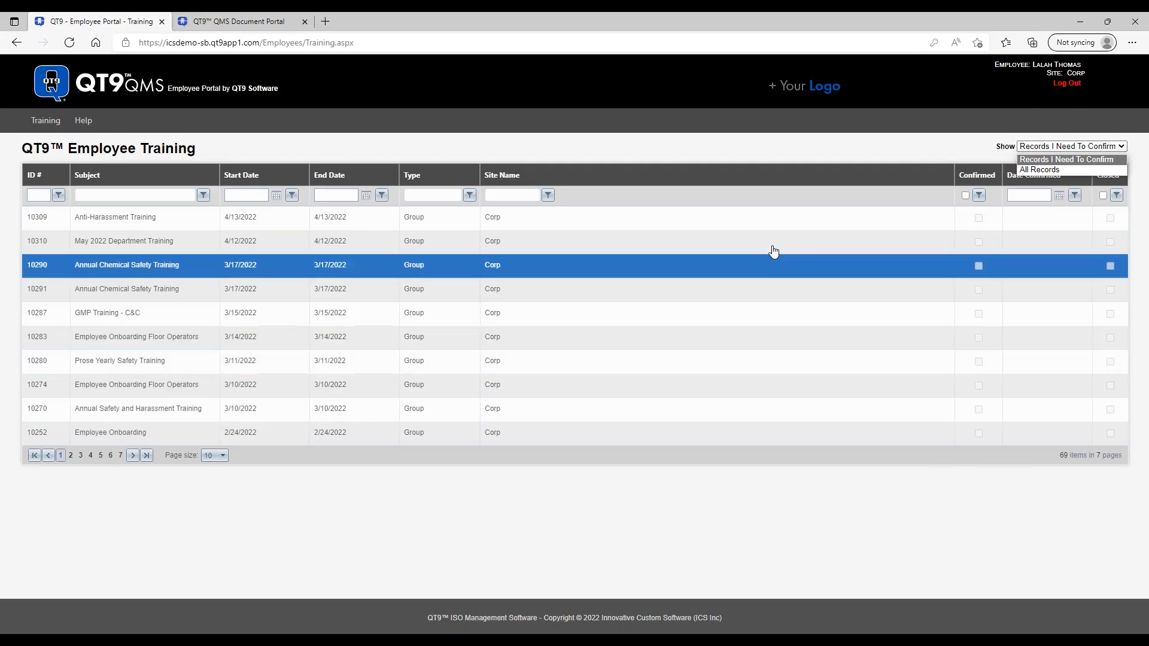
- Open training record 10310, May 2022 Department Training
click(167, 240)
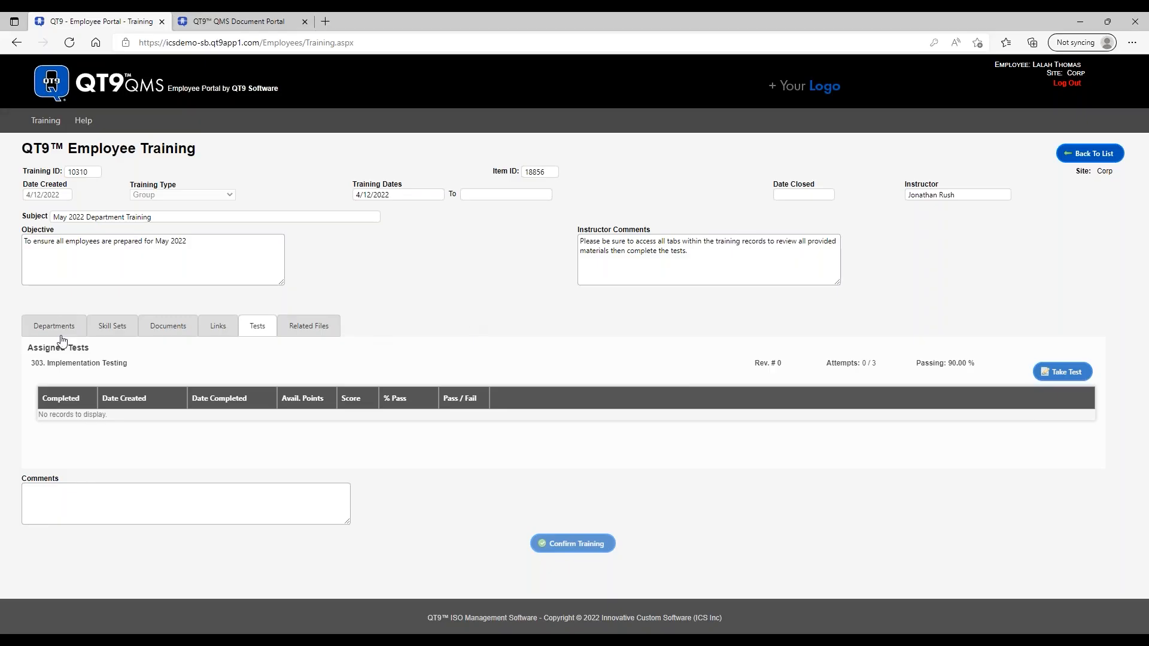
- Review training 10310's assigned documents and tests, then download Implementation Plan.PDF
click(173, 330)
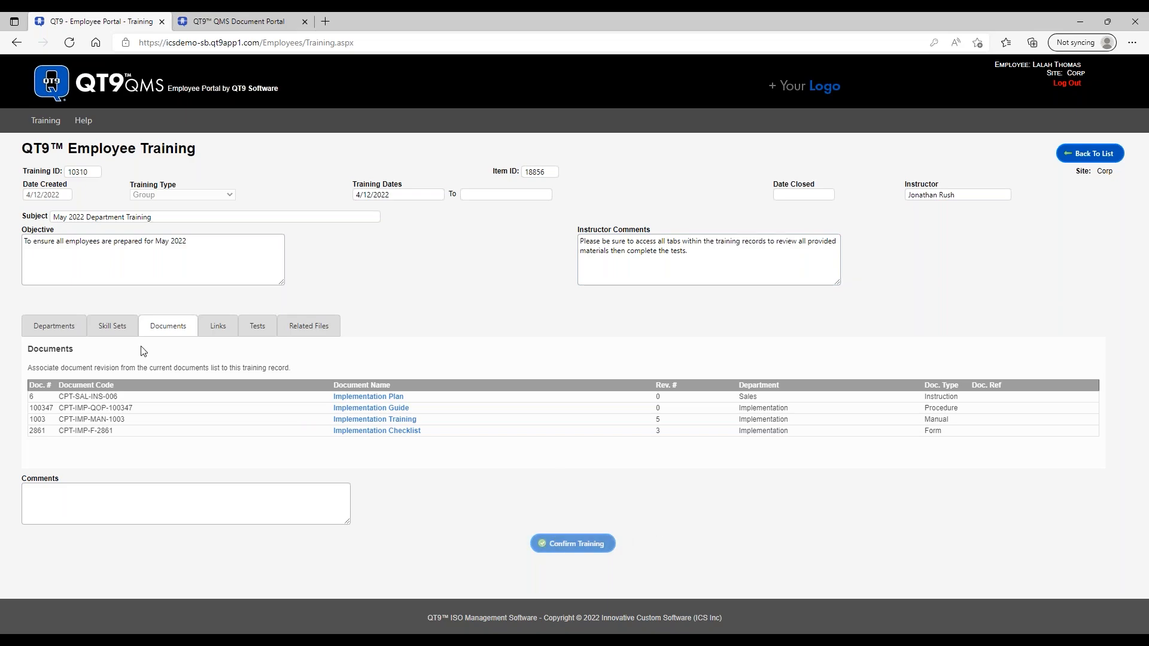
click(259, 331)
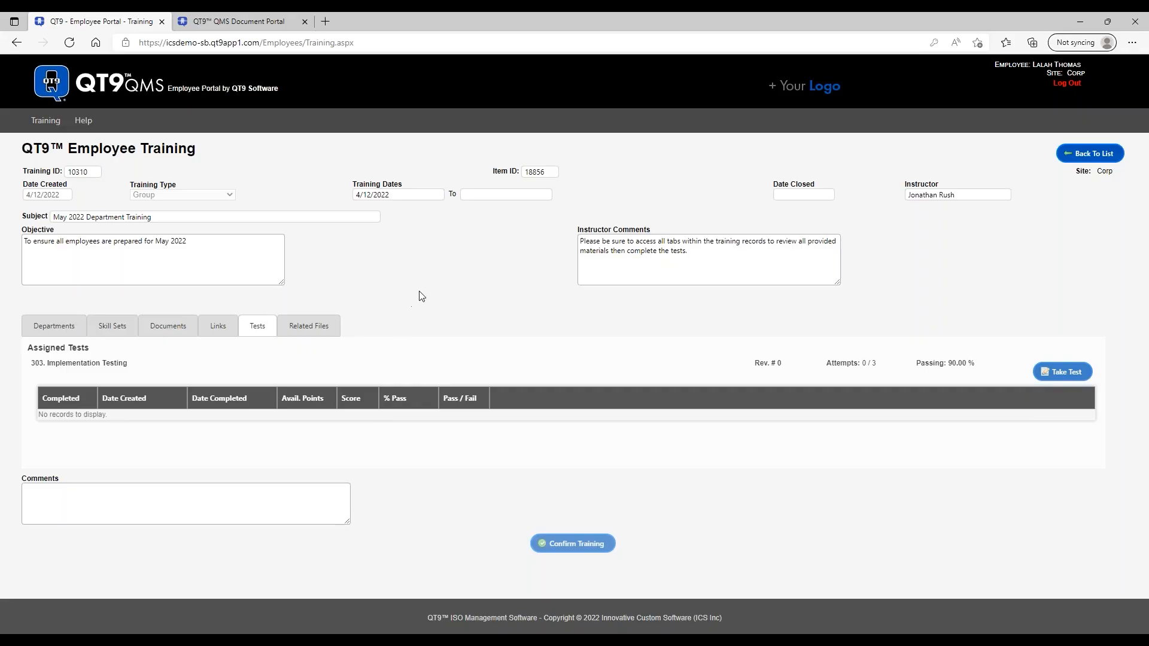
click(174, 331)
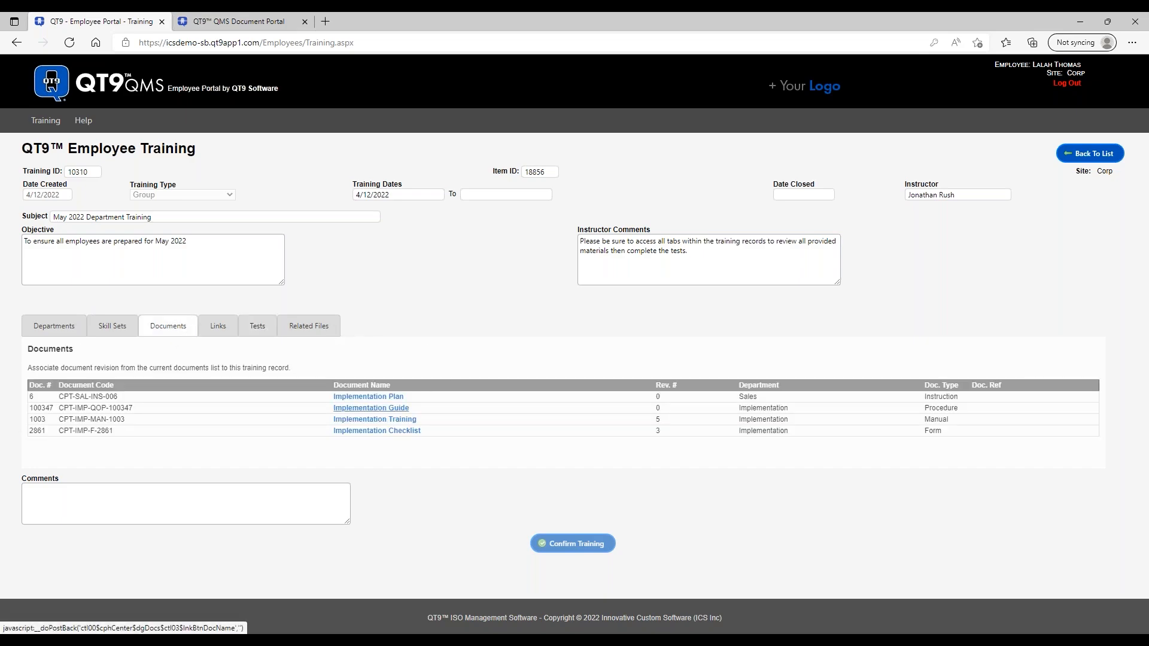
click(368, 397)
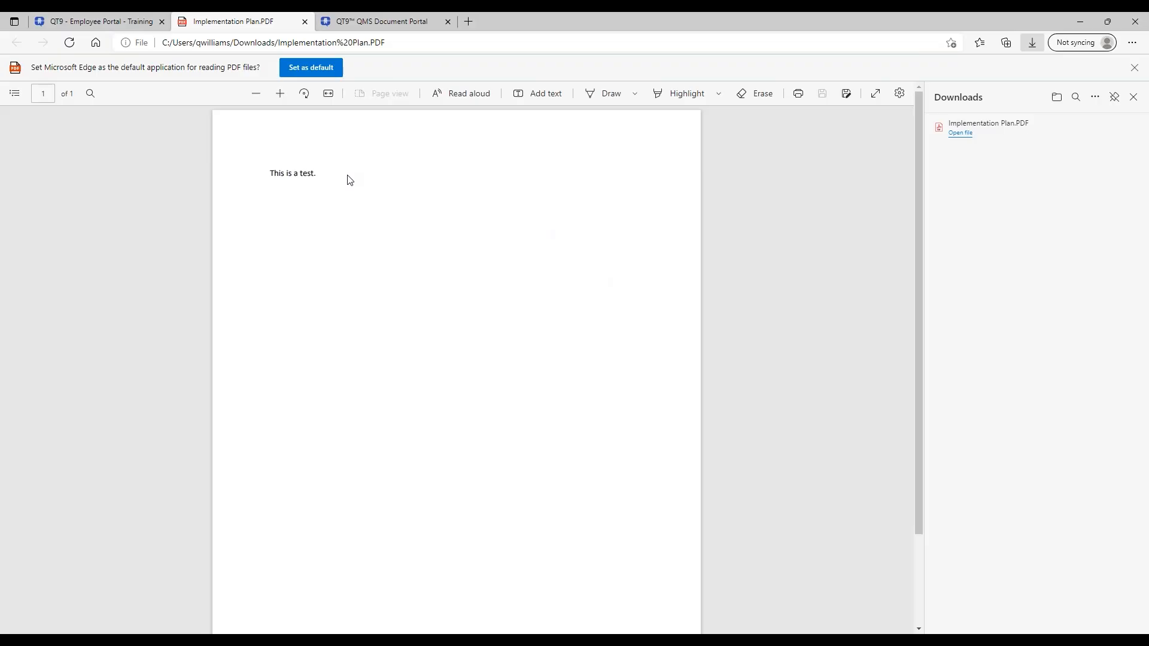
- Close the Implementation Plan PDF tab to return to training record 10310
click(305, 21)
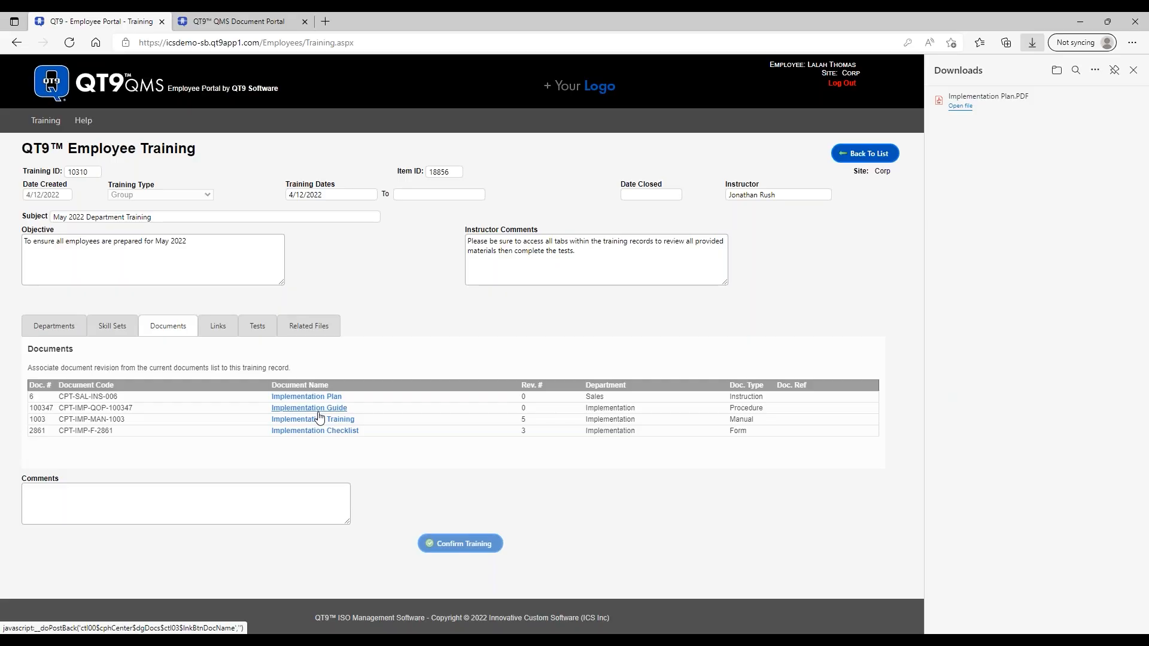
click(220, 327)
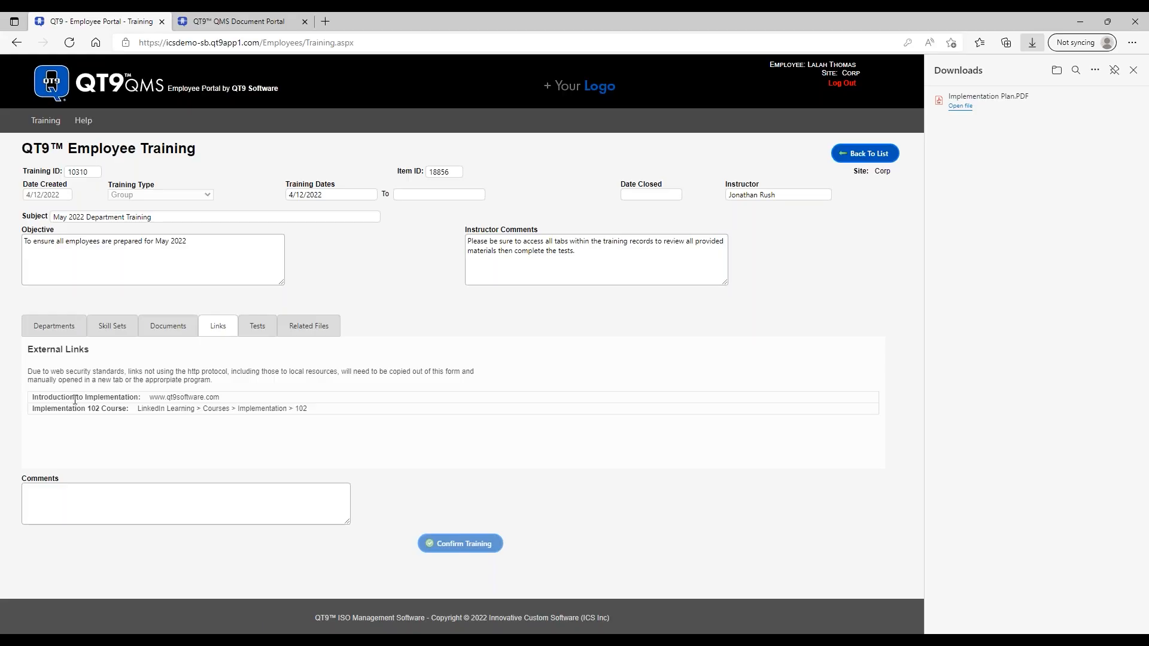
drag(221, 398, 149, 398)
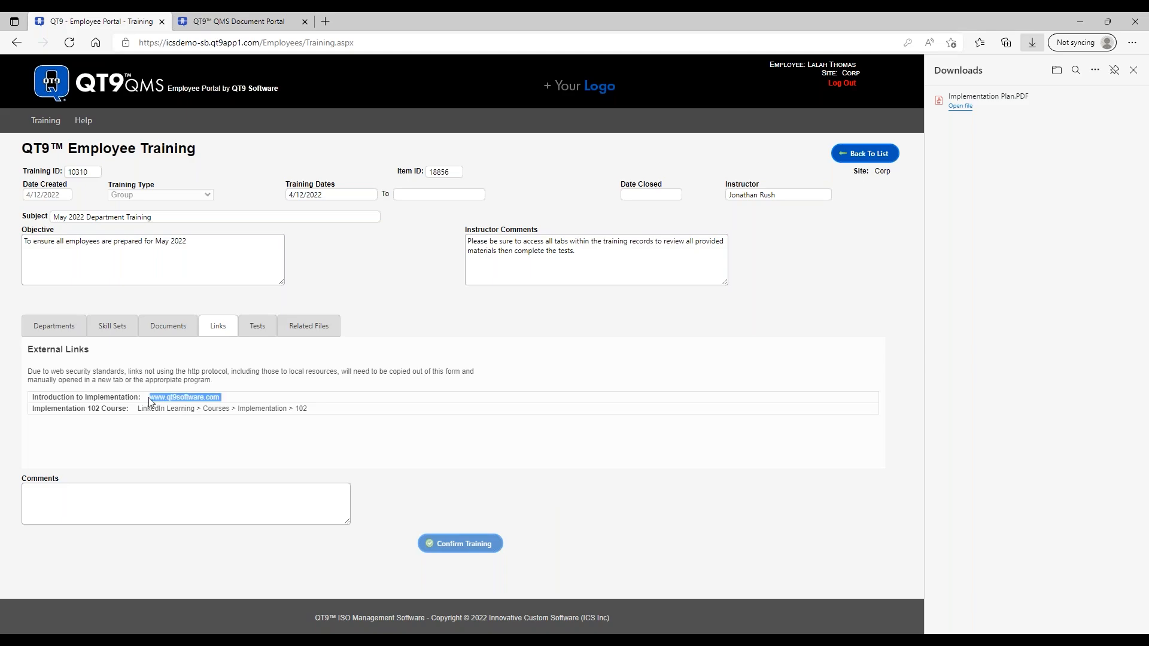
right_click(180, 397)
click(226, 127)
click(327, 22)
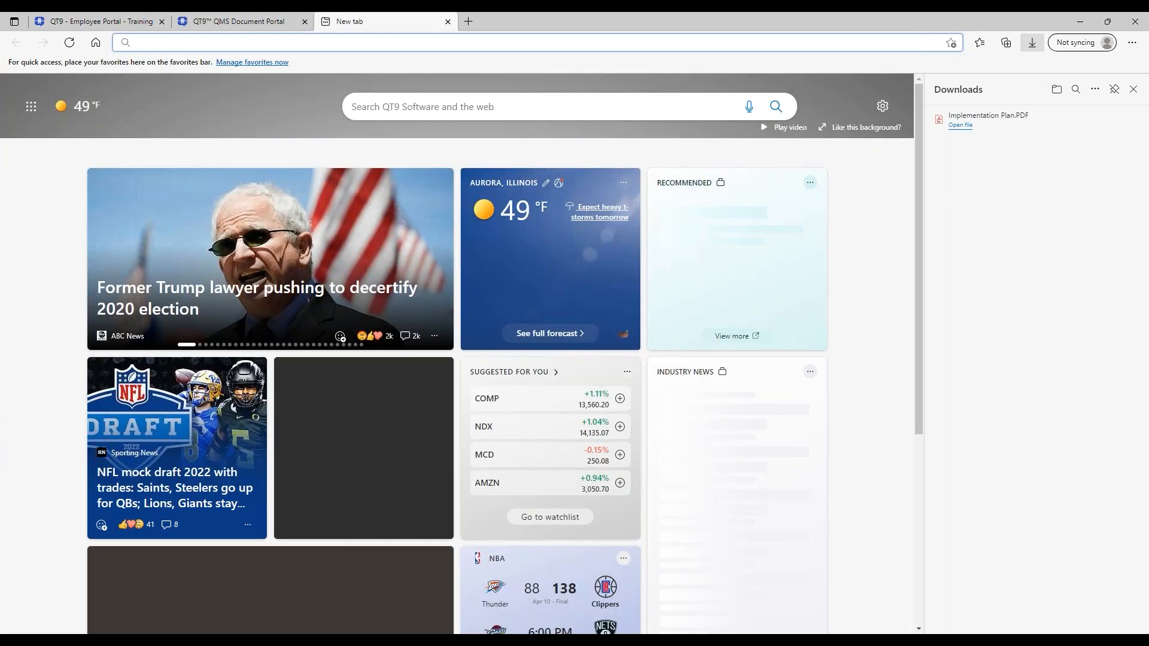
right_click(310, 42)
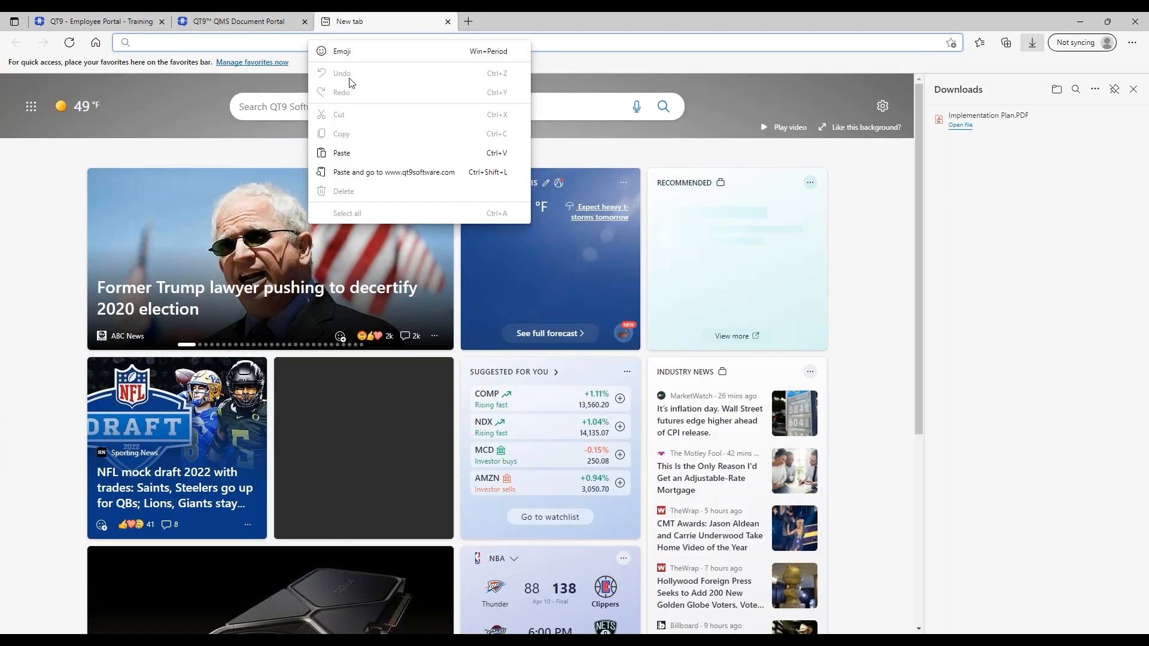
click(359, 153)
click(275, 67)
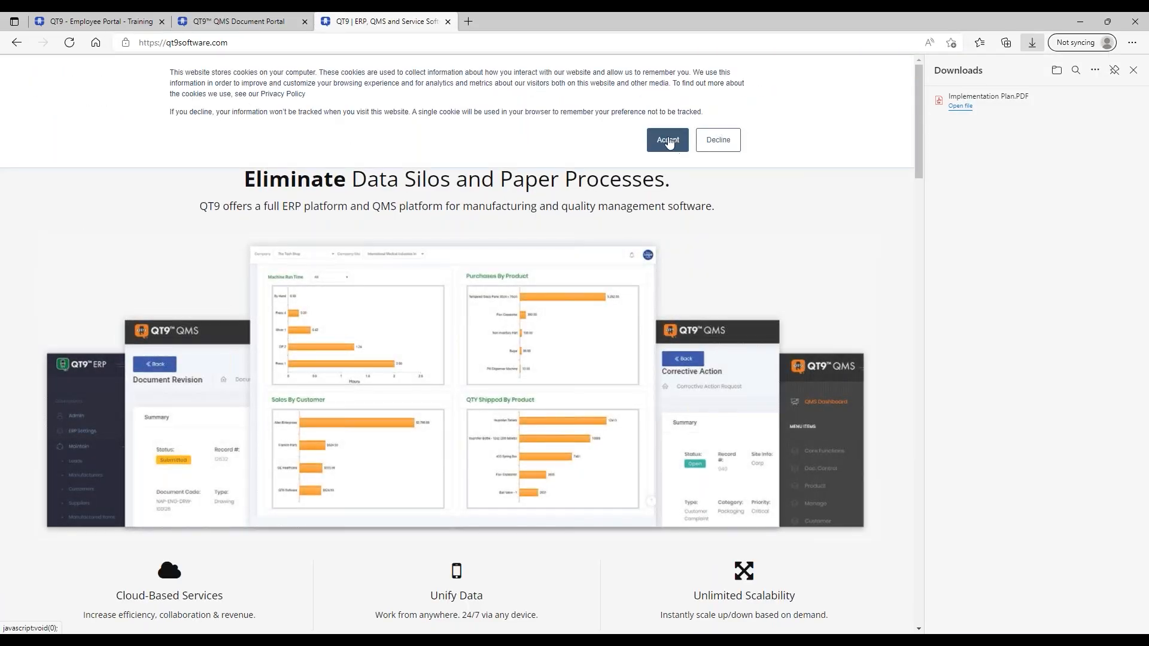
click(669, 141)
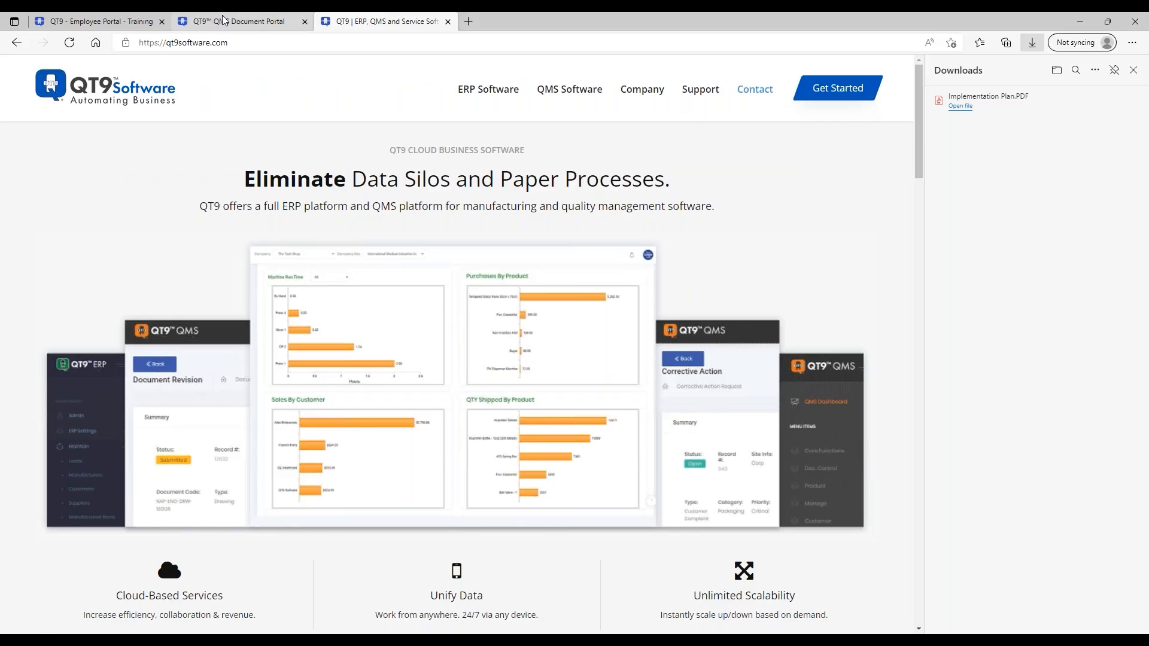
click(142, 27)
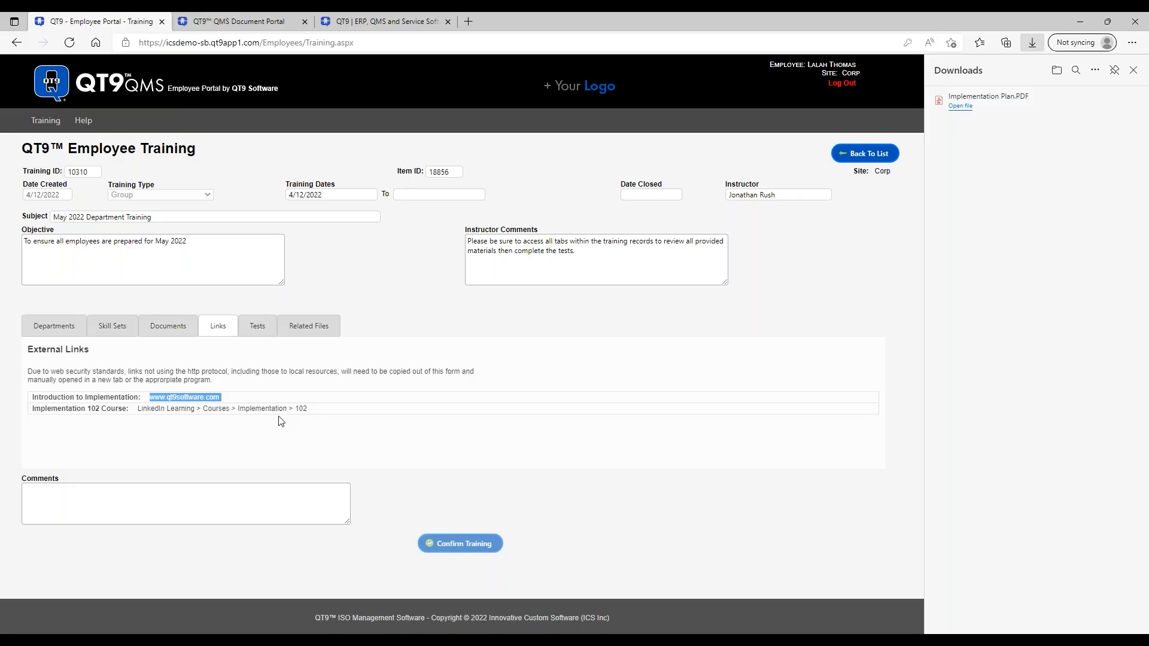
- Download Implementation Power Point.PPTX from training 10310's Related Files list
click(616, 256)
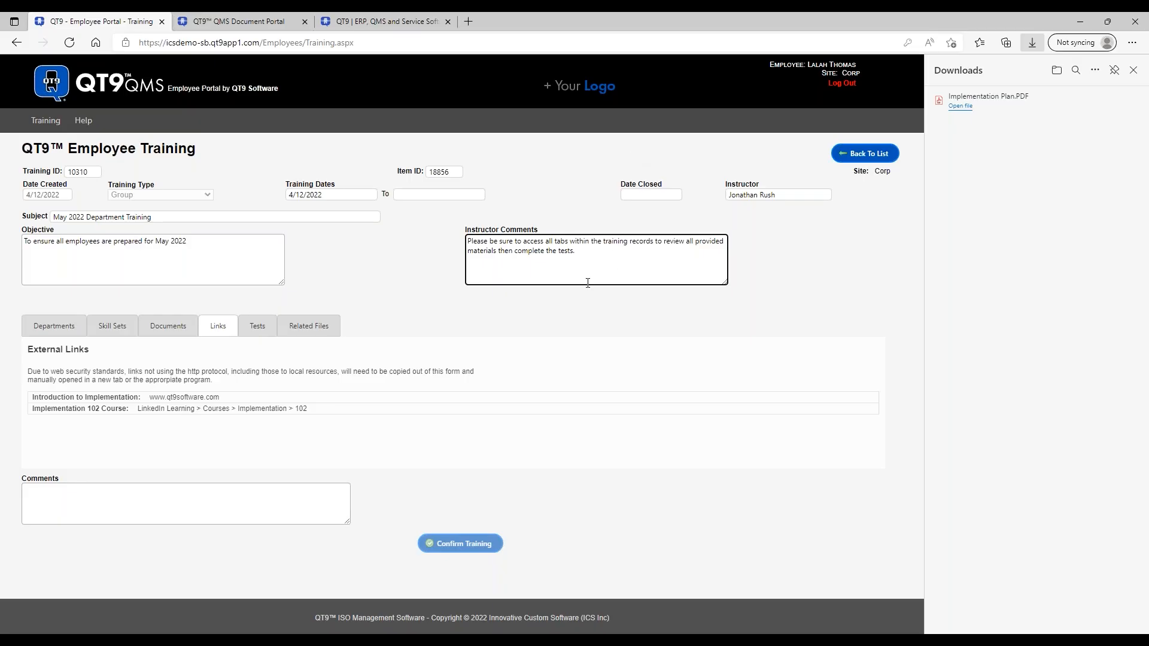
click(307, 328)
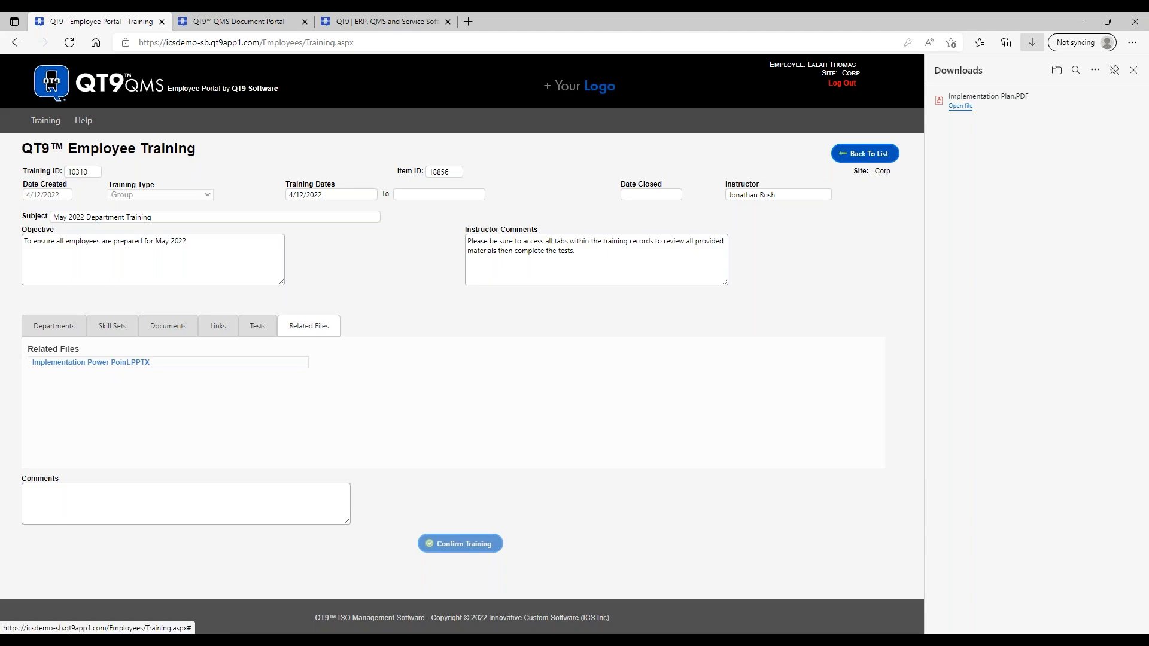
click(170, 333)
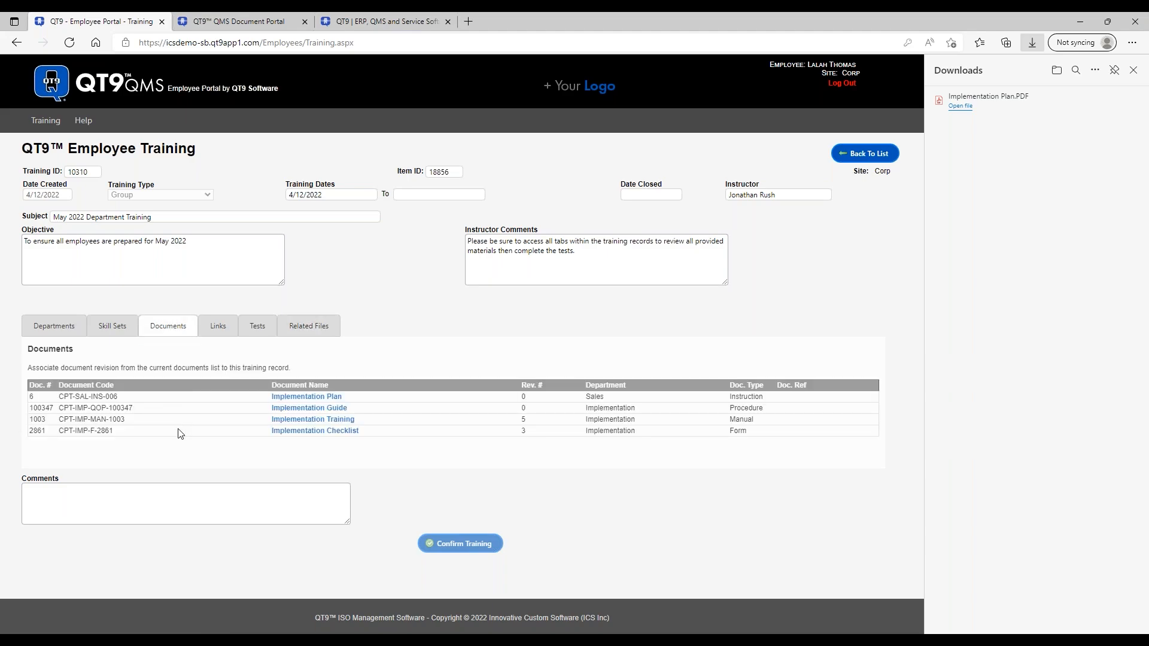
click(322, 330)
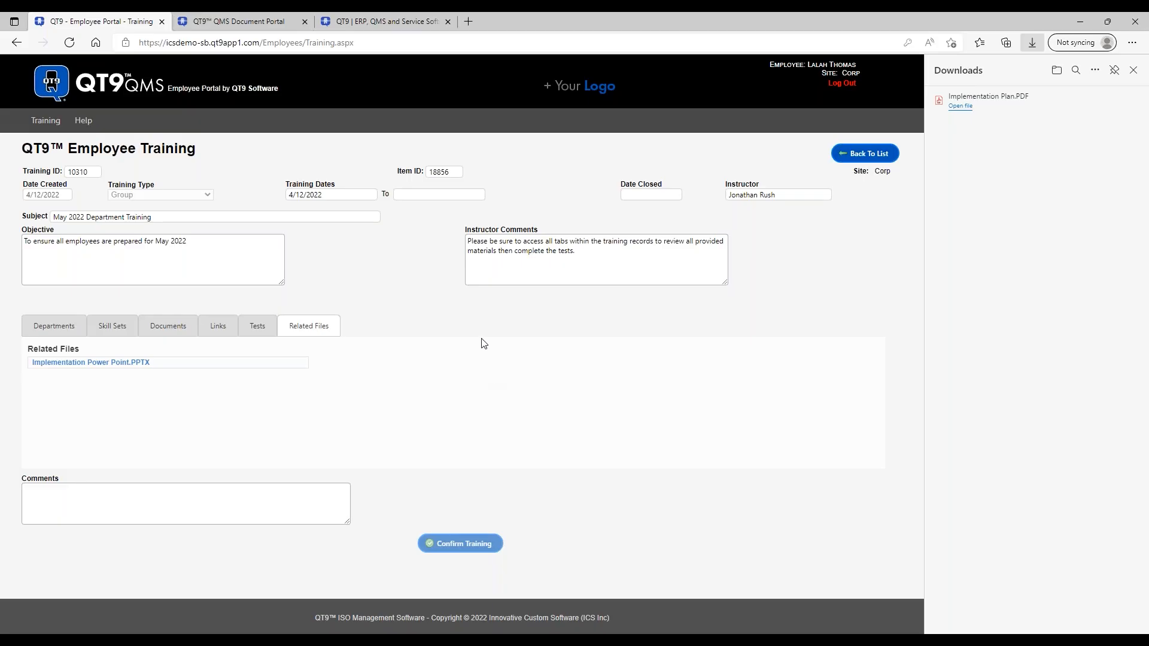
click(118, 362)
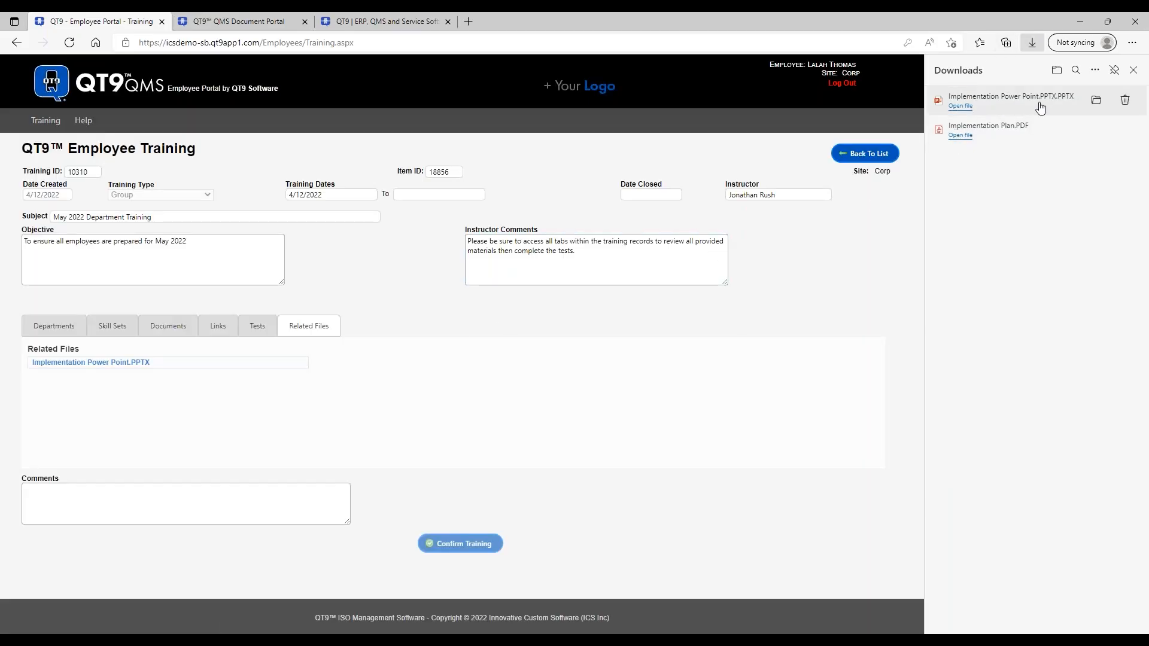
- Open the downloaded Course Implementation slides in PowerPoint, then close them and the downloads list
click(962, 107)
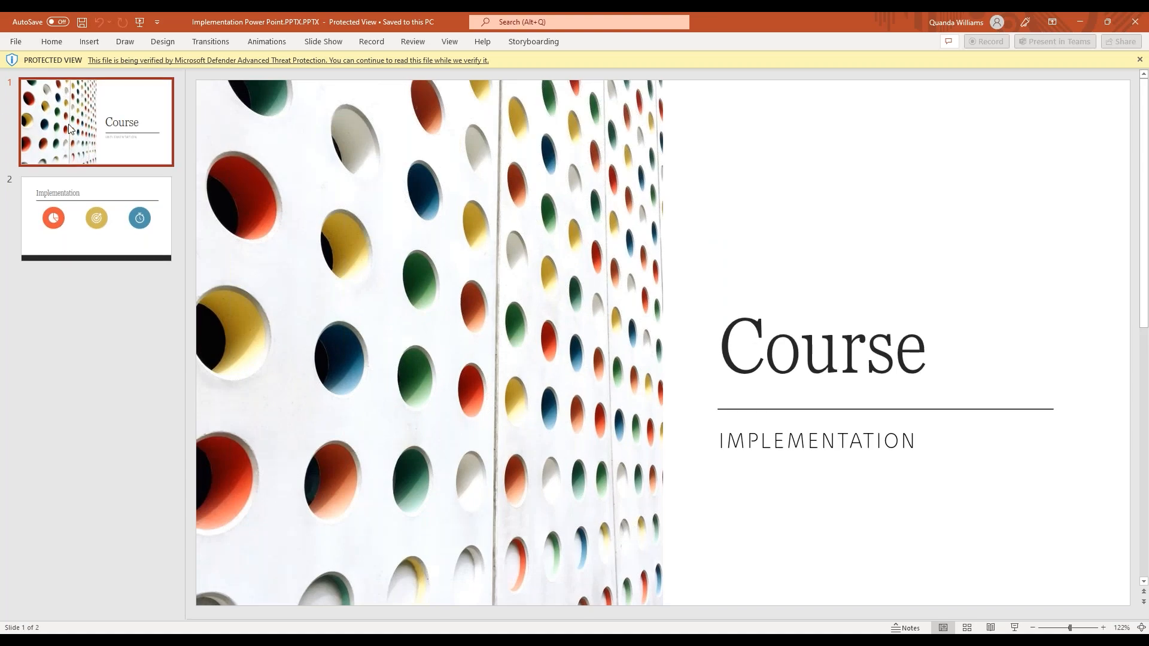
click(1124, 27)
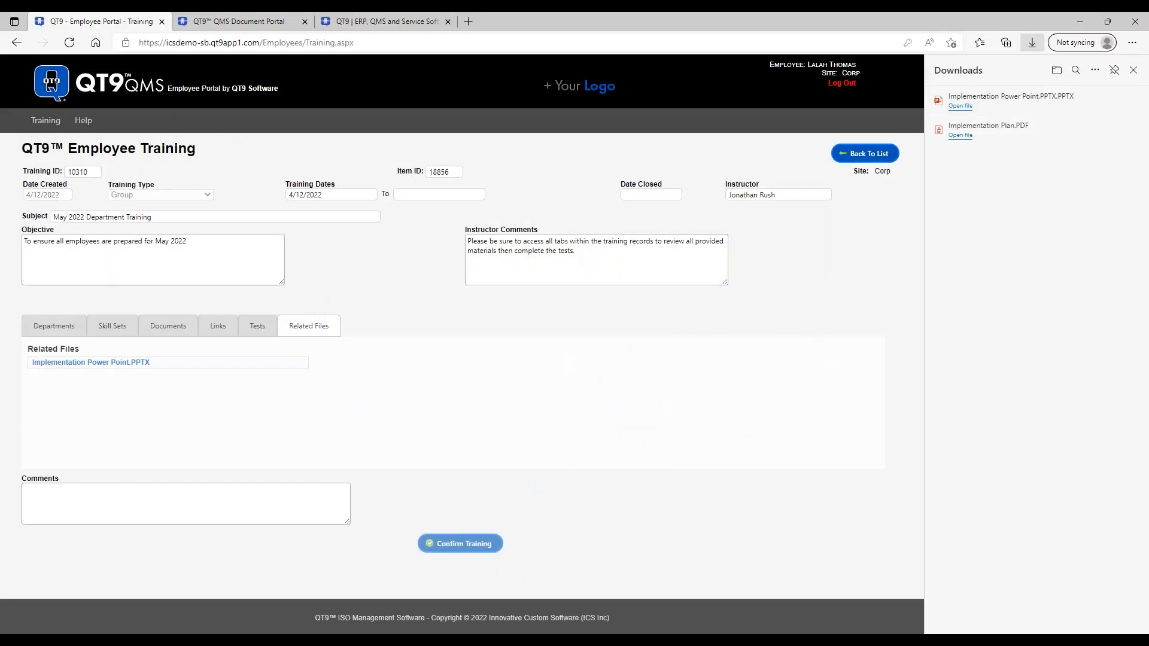
click(1133, 70)
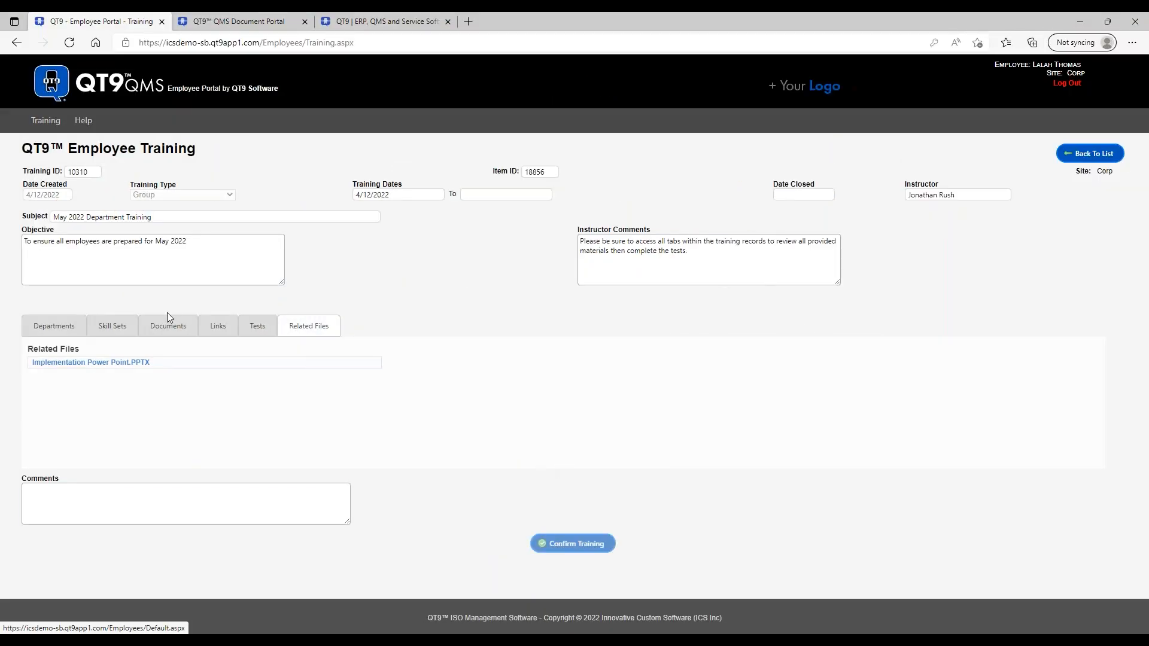
- Open the training's Tests tab and launch the 303. Implementation Testing test
click(256, 325)
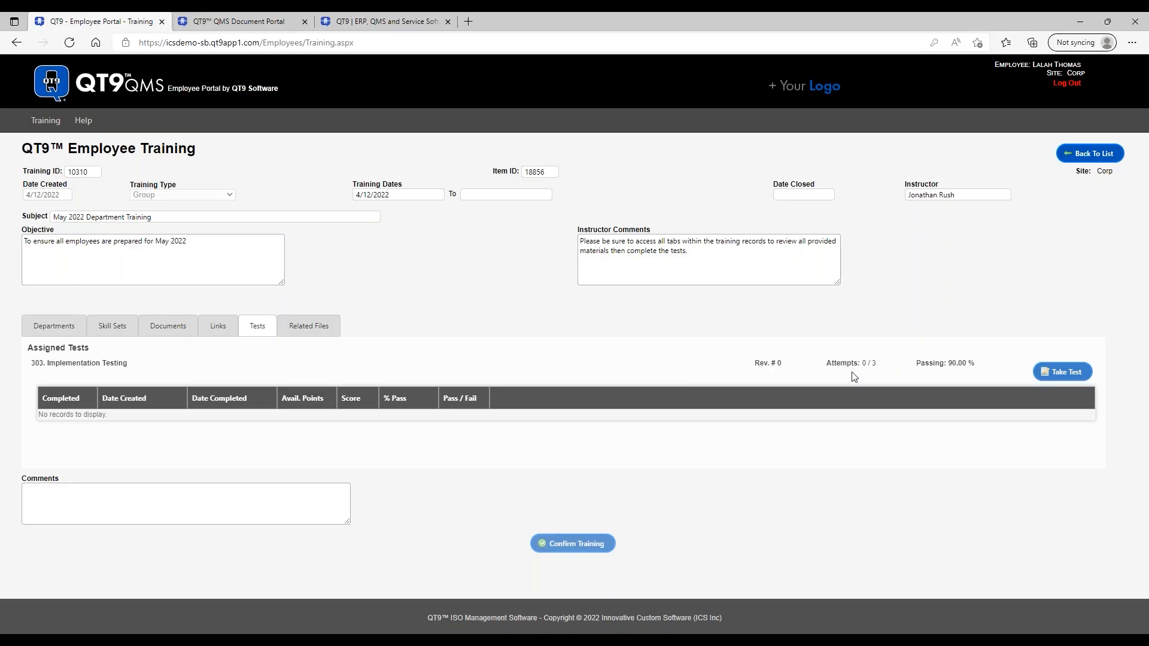
click(1065, 374)
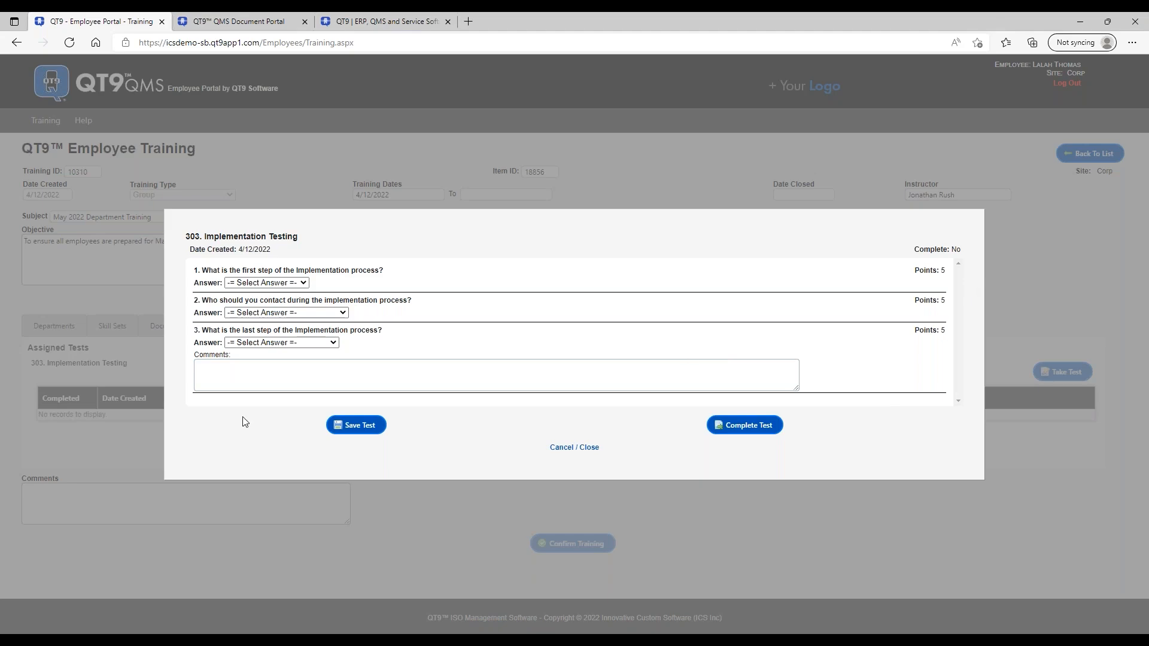
- Focus the test comments field and preview question 1's answer choices without answering
click(277, 369)
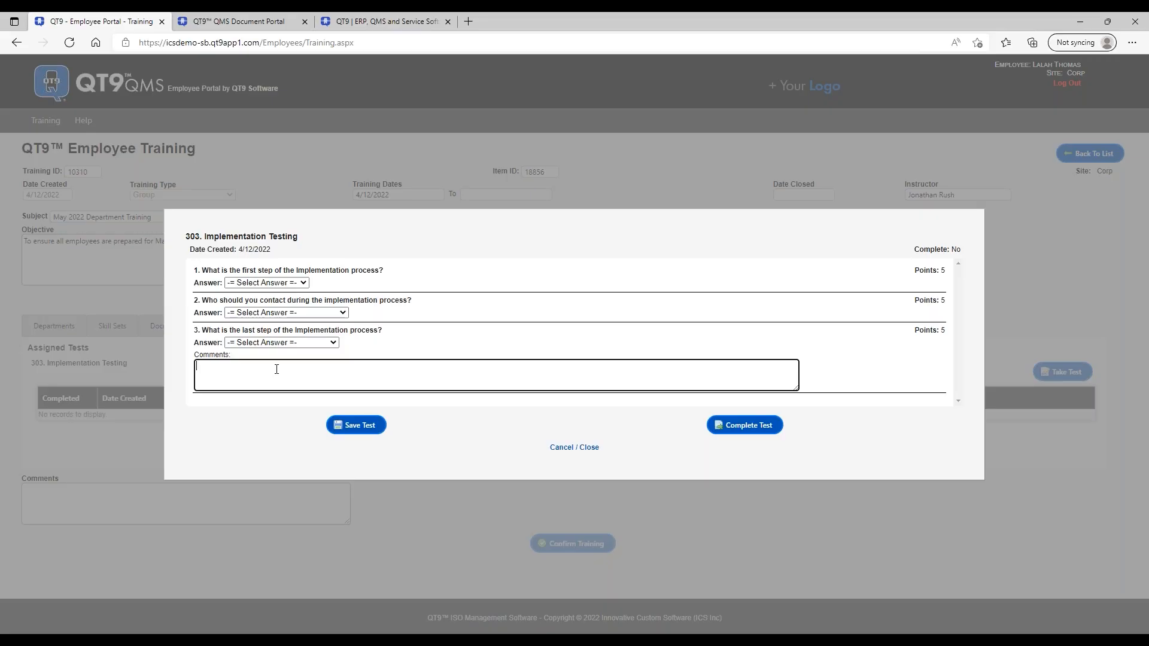
click(303, 284)
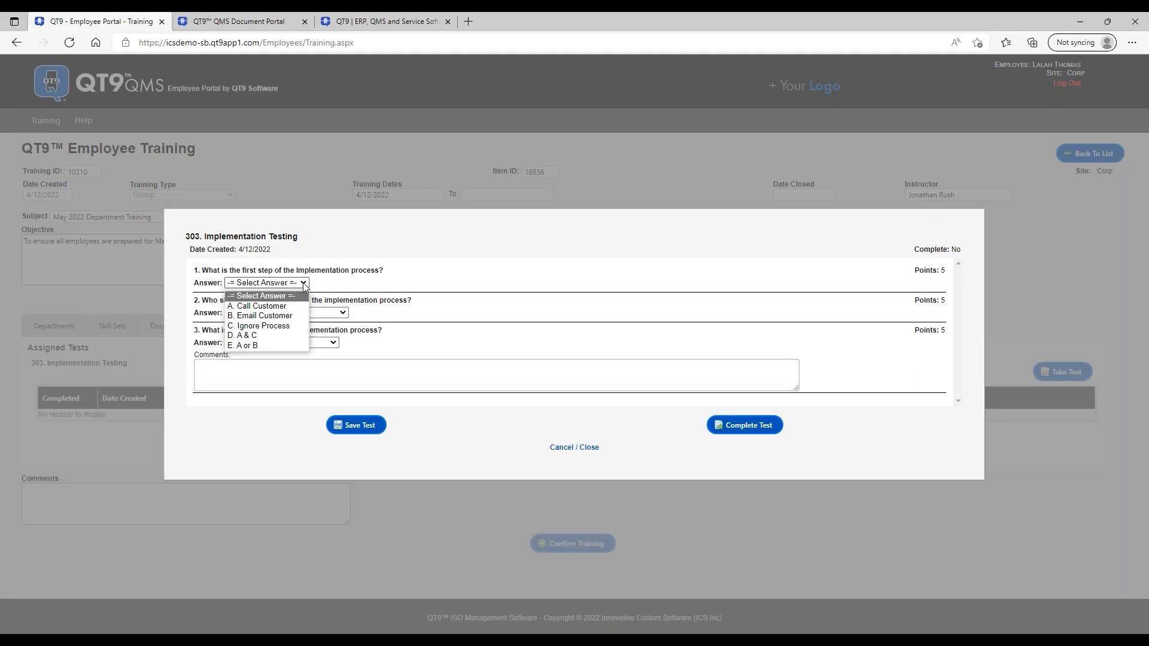
click(456, 298)
click(303, 372)
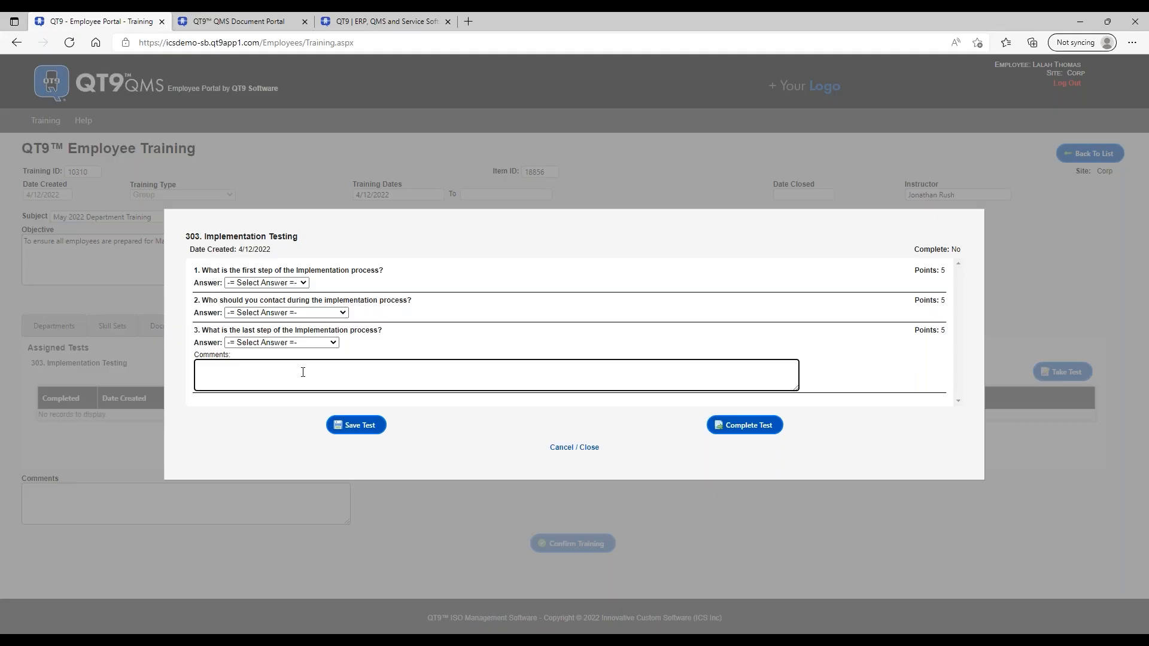
- Answer C. Ignore Process, CEO of the Company and Call Main Contacts, save, and reopen the test
click(302, 283)
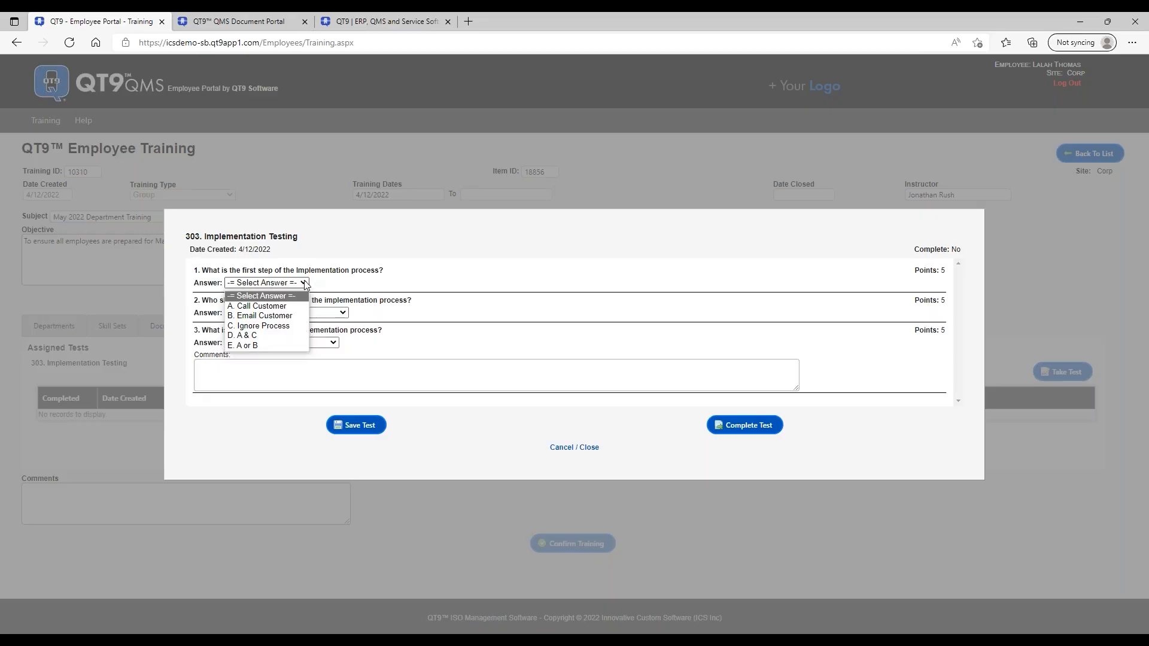
click(280, 326)
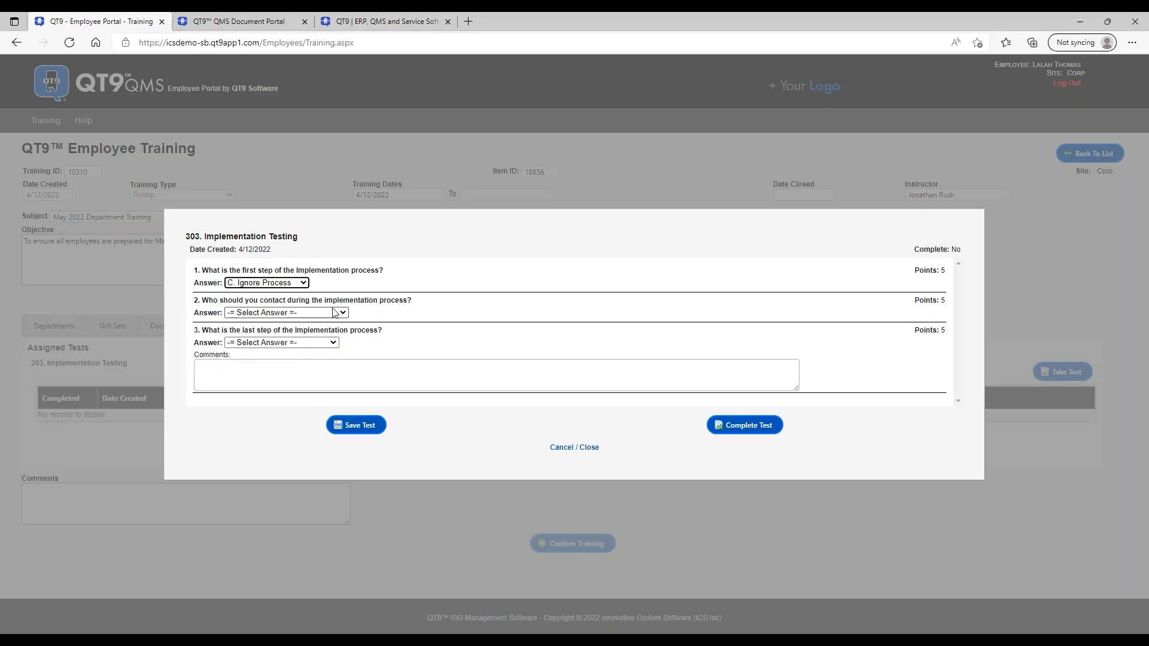
click(336, 313)
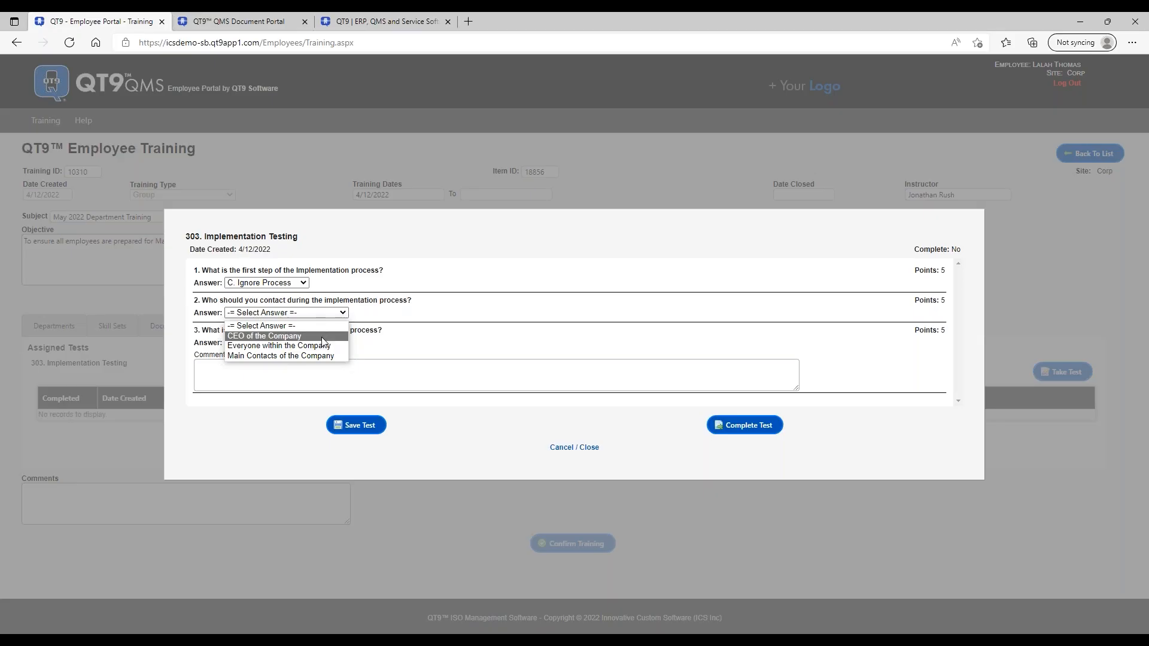
click(333, 333)
click(323, 347)
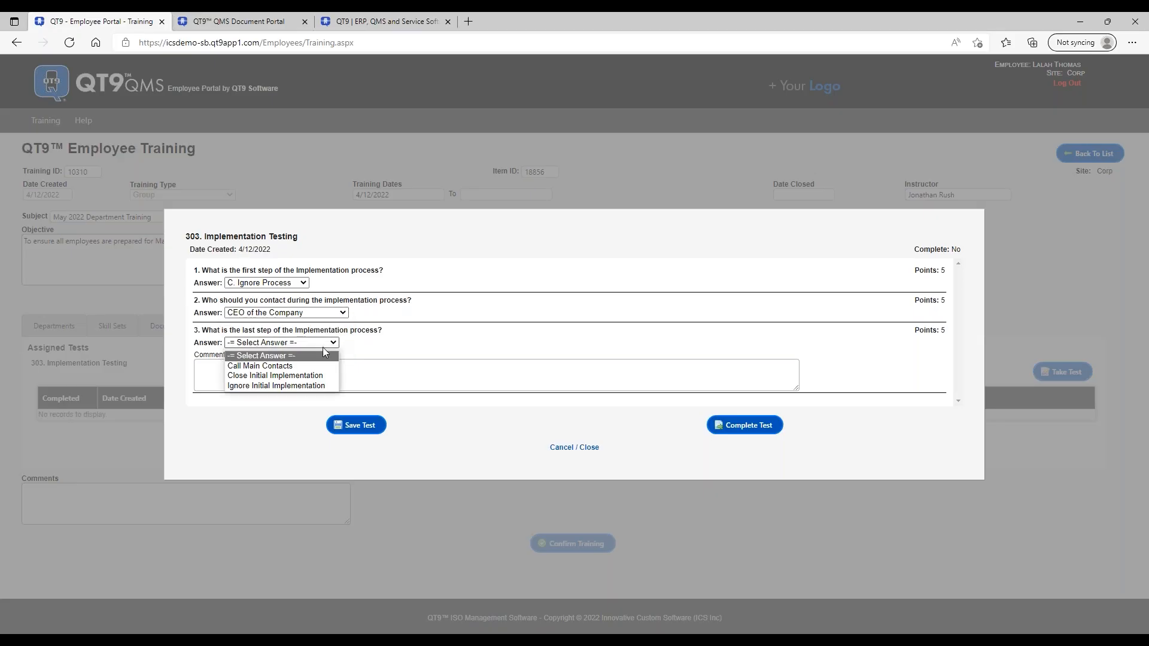
click(293, 367)
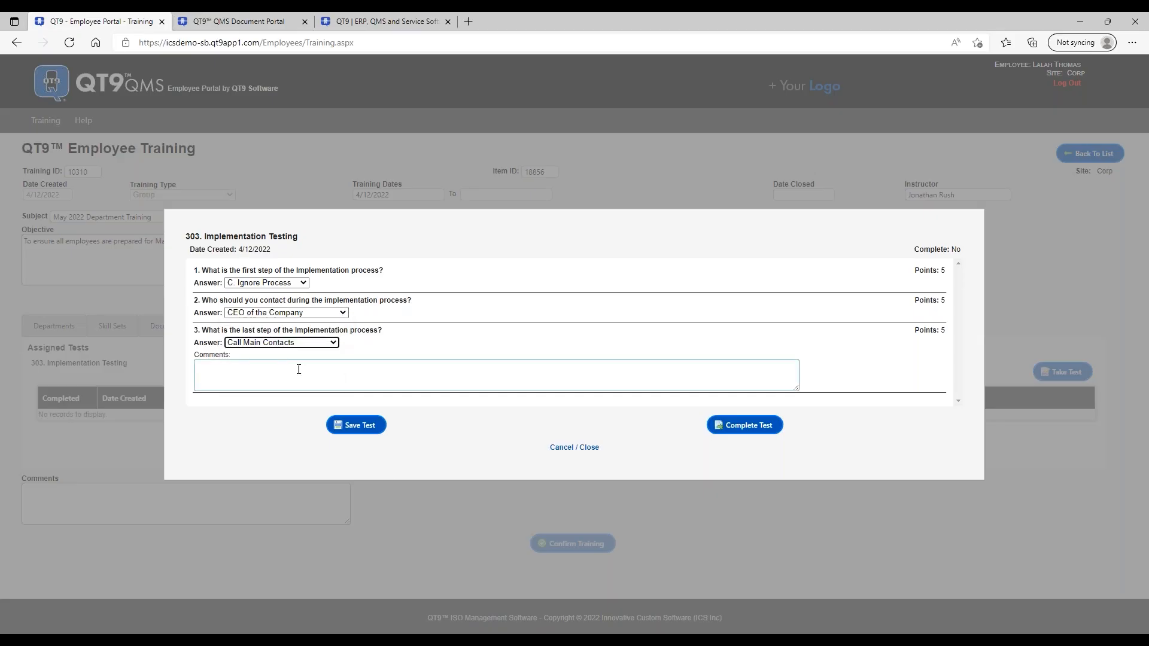
click(356, 430)
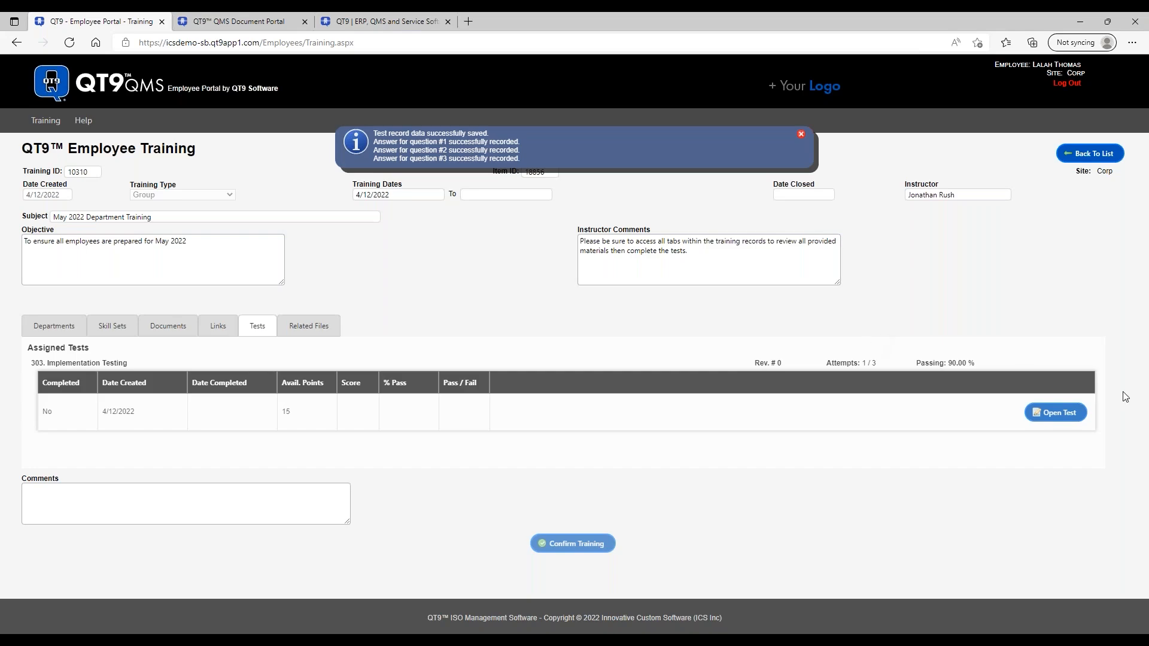
click(1058, 415)
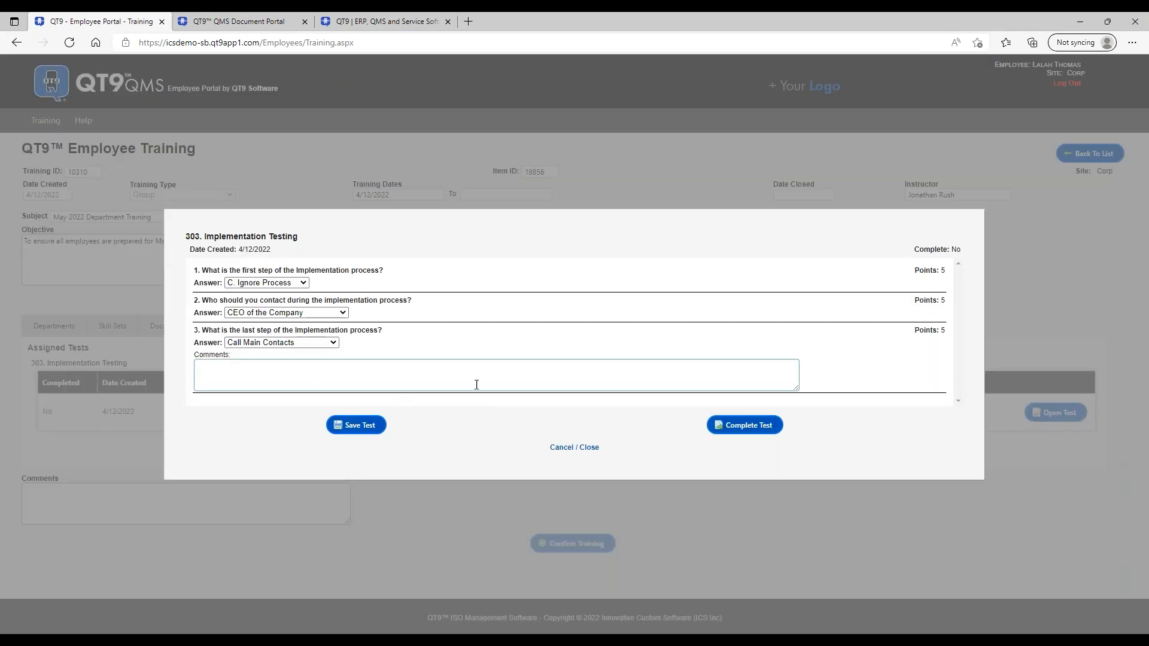
- Submit the 303 test as complete and dismiss the confirmation message
click(754, 427)
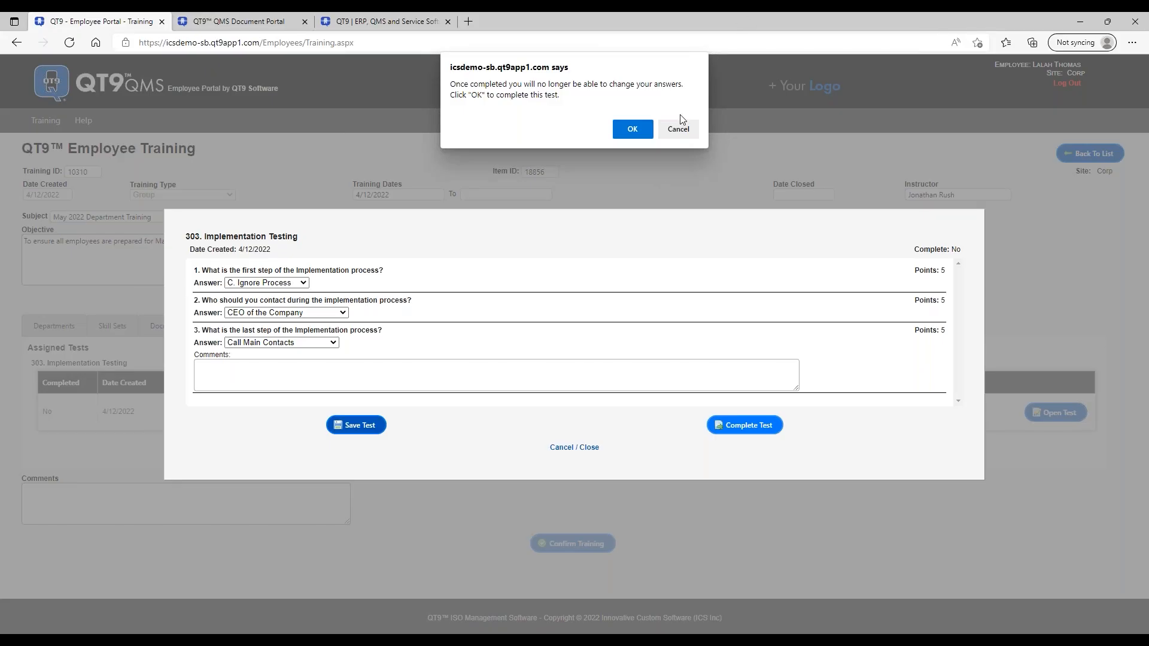
click(632, 130)
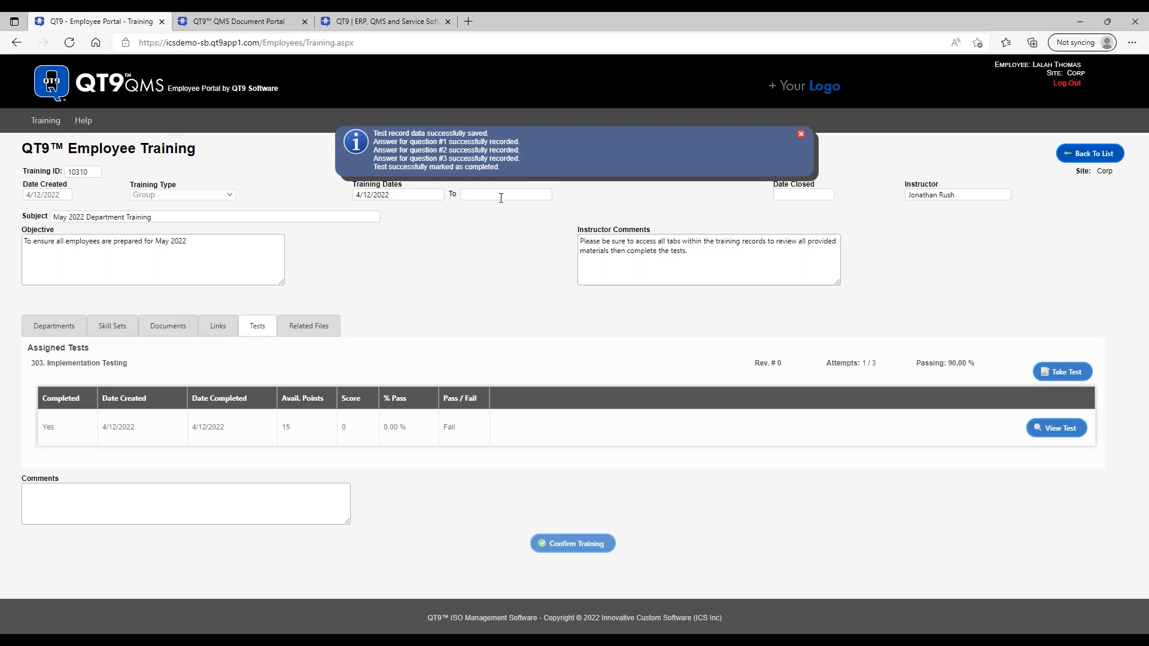
click(800, 135)
- Review the failed attempt's scored results (0 of 15 points), then start a retake
click(390, 426)
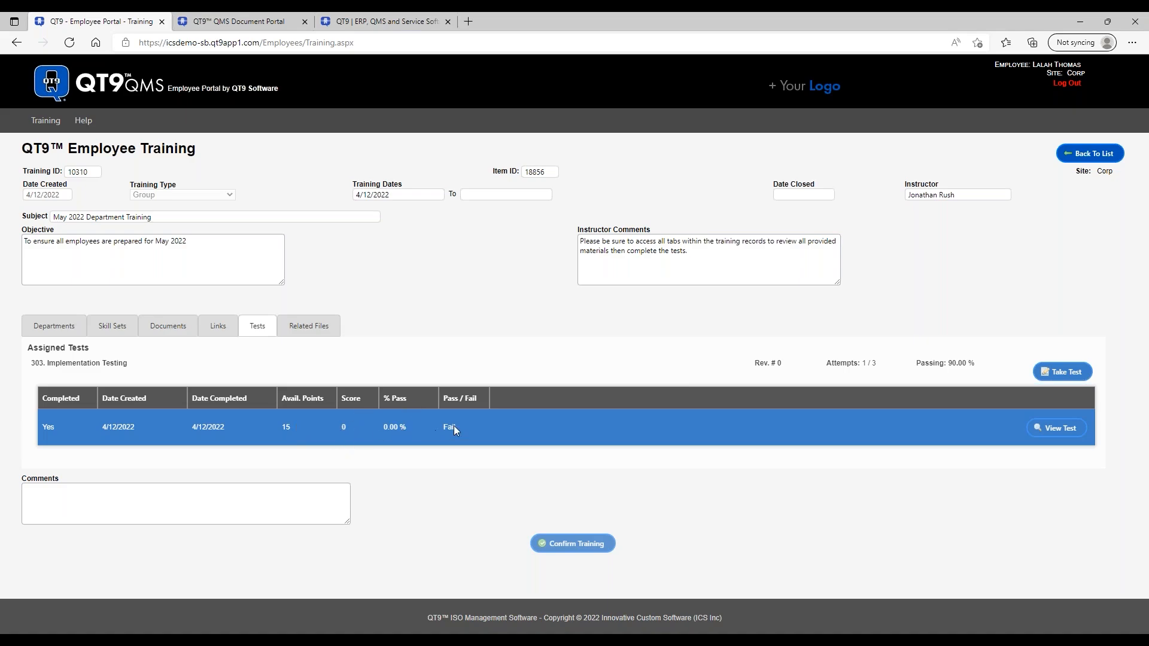
click(1051, 430)
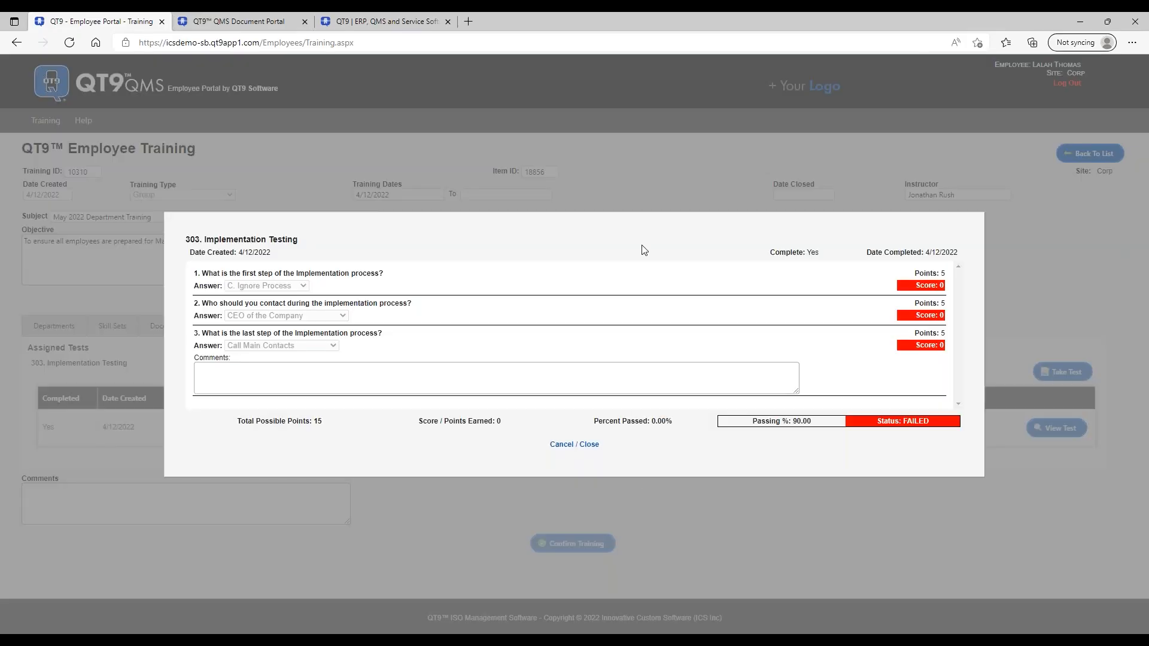
click(591, 366)
click(582, 445)
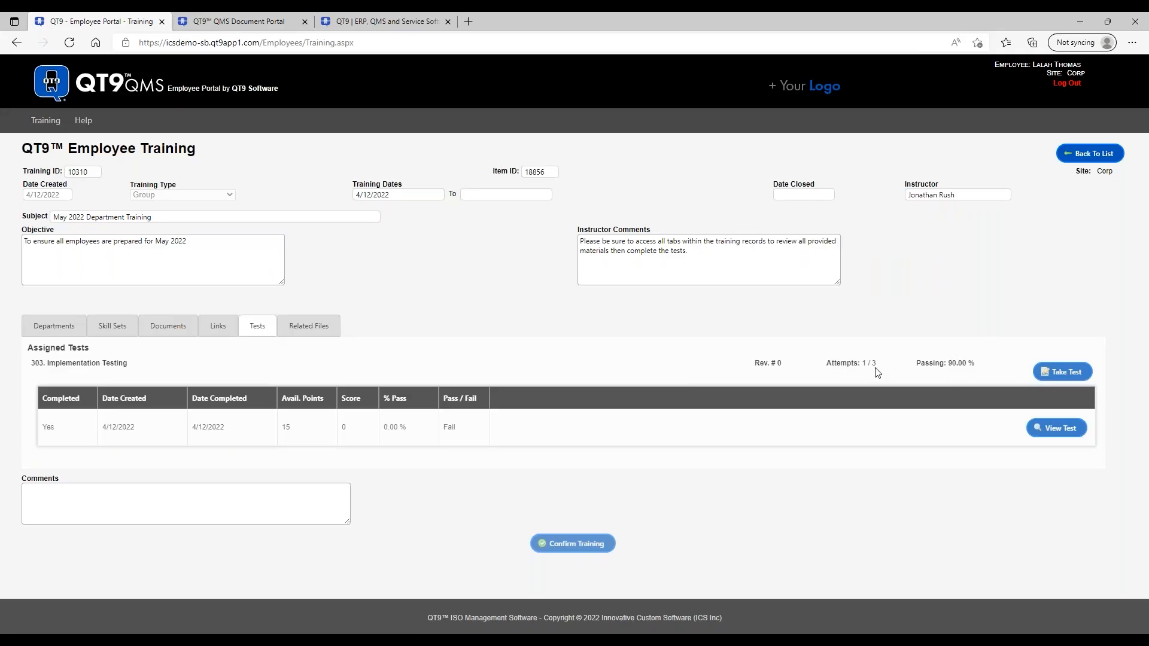
click(1064, 373)
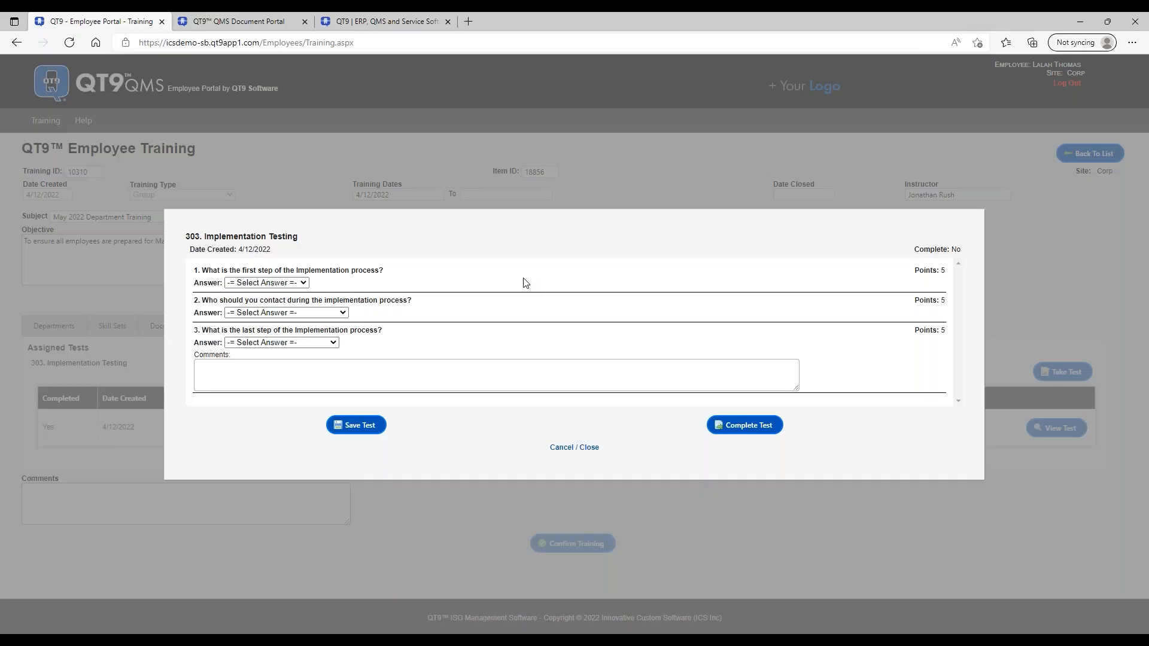
- Answer E. A or B, Main Contacts of the Company and Close Initial Implementation
click(296, 284)
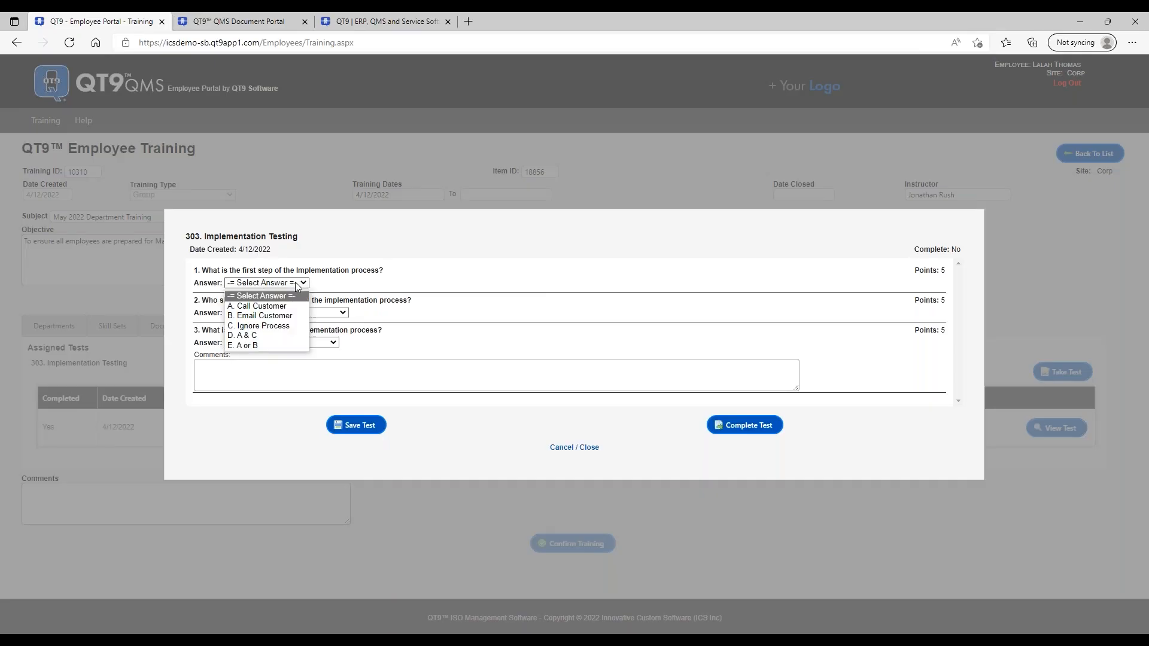
click(242, 346)
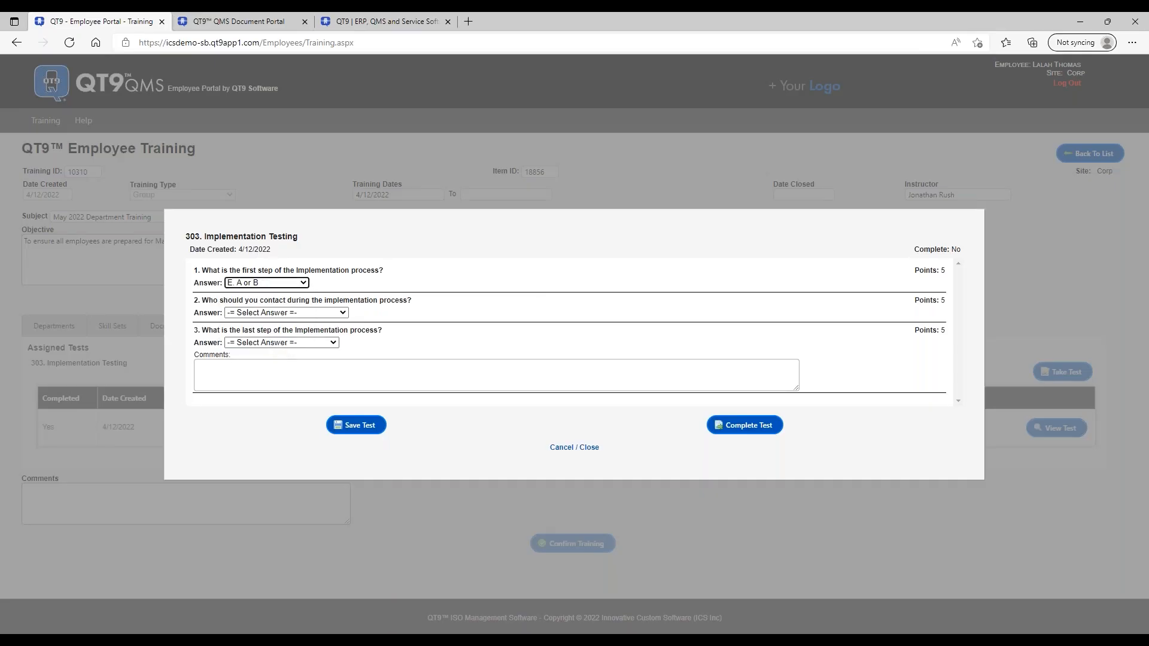
click(340, 312)
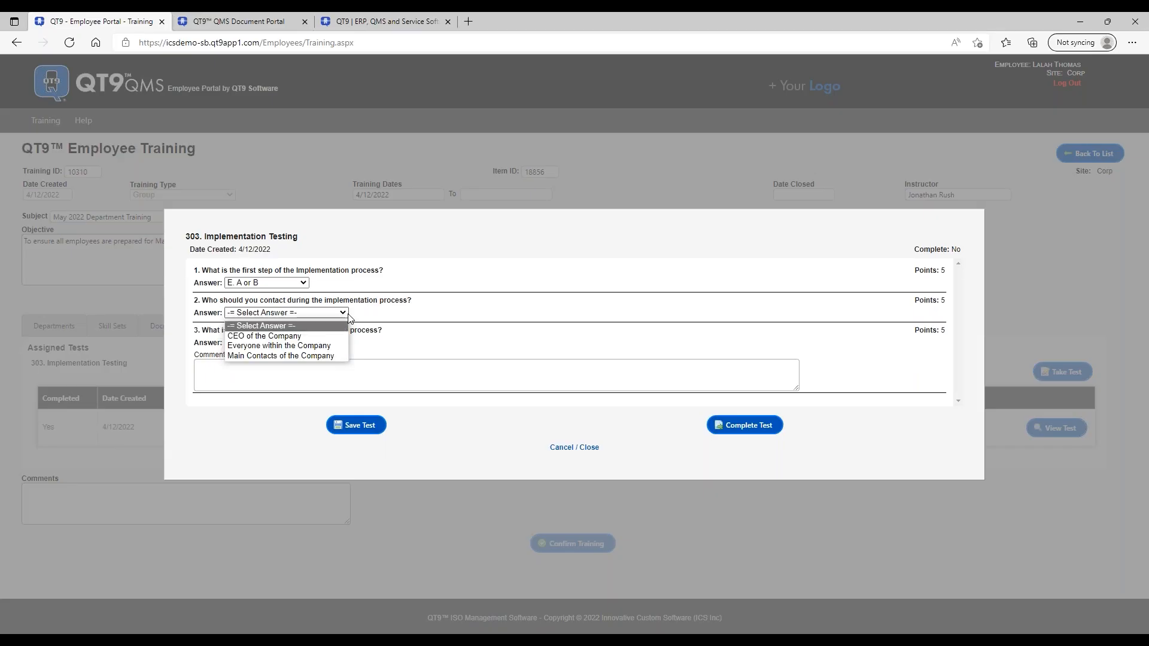
click(335, 355)
click(330, 342)
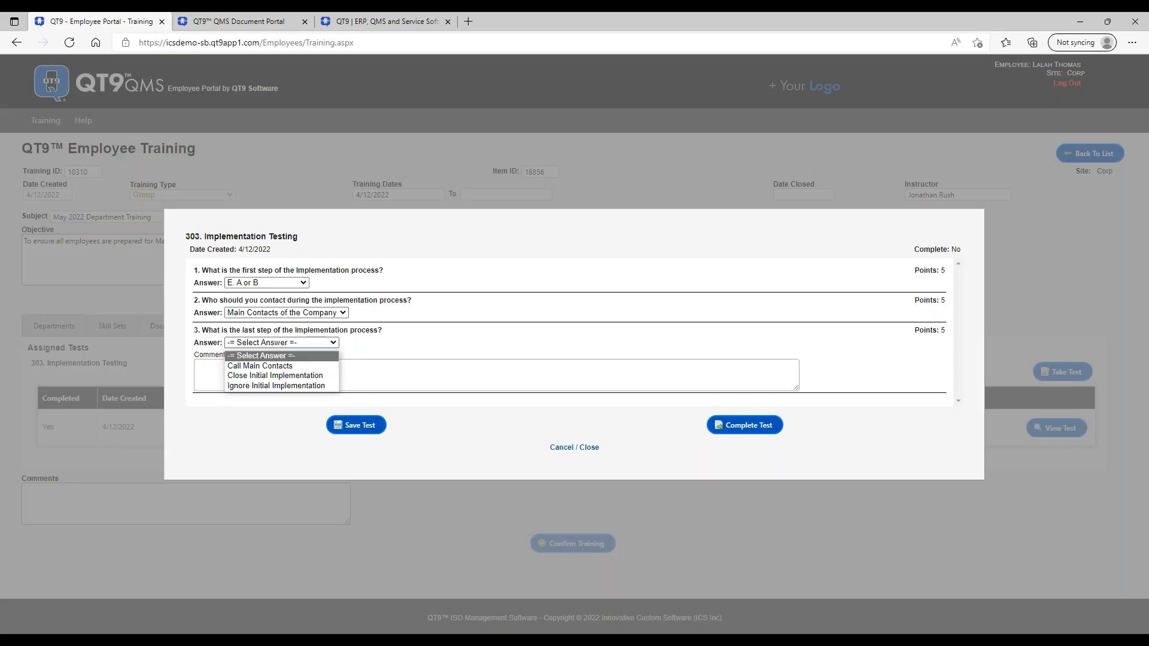
click(279, 376)
- Comment 'As well as send an email to main contacts' and submit the completed test
click(287, 377)
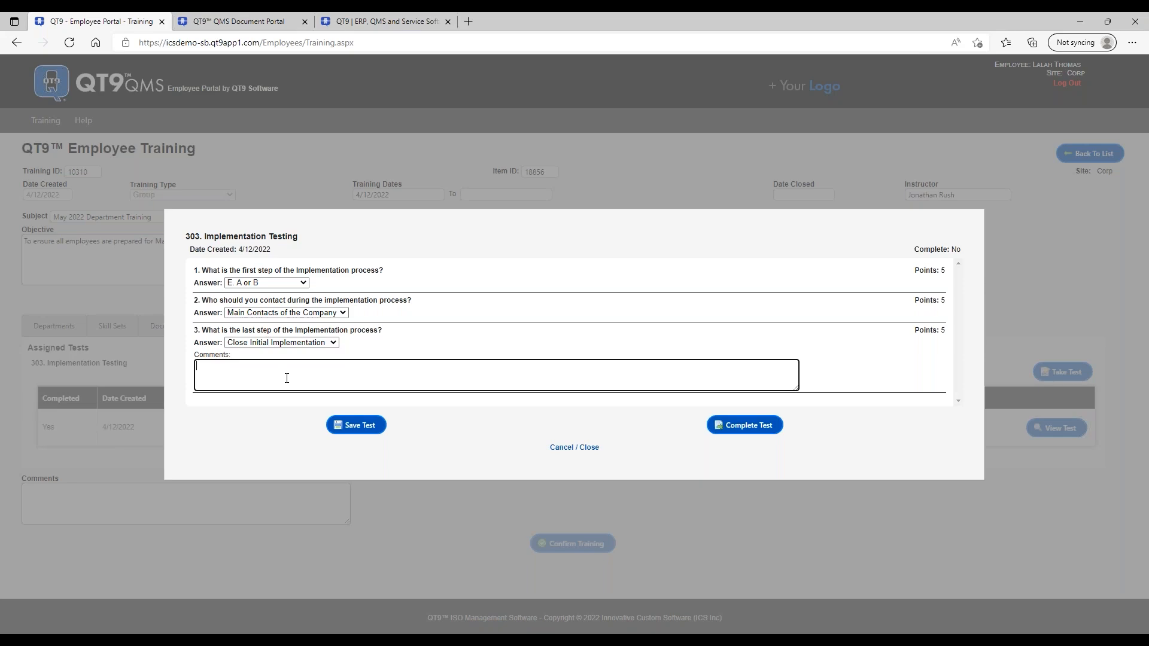
text(As well as send an email to main contqac)
key(BackSpace)
key(BackSpace)
text(cts)
click(743, 427)
click(631, 130)
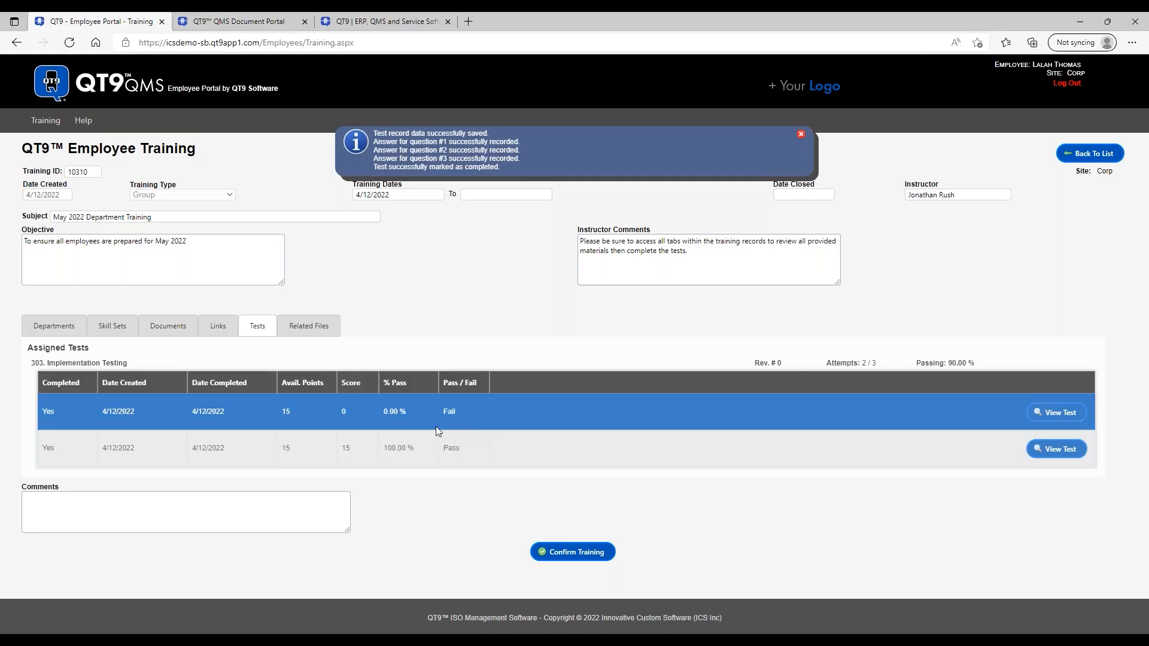
- Comment 'This was very informative.' on training 10310 and bring up Confirm Training Completion
click(106, 503)
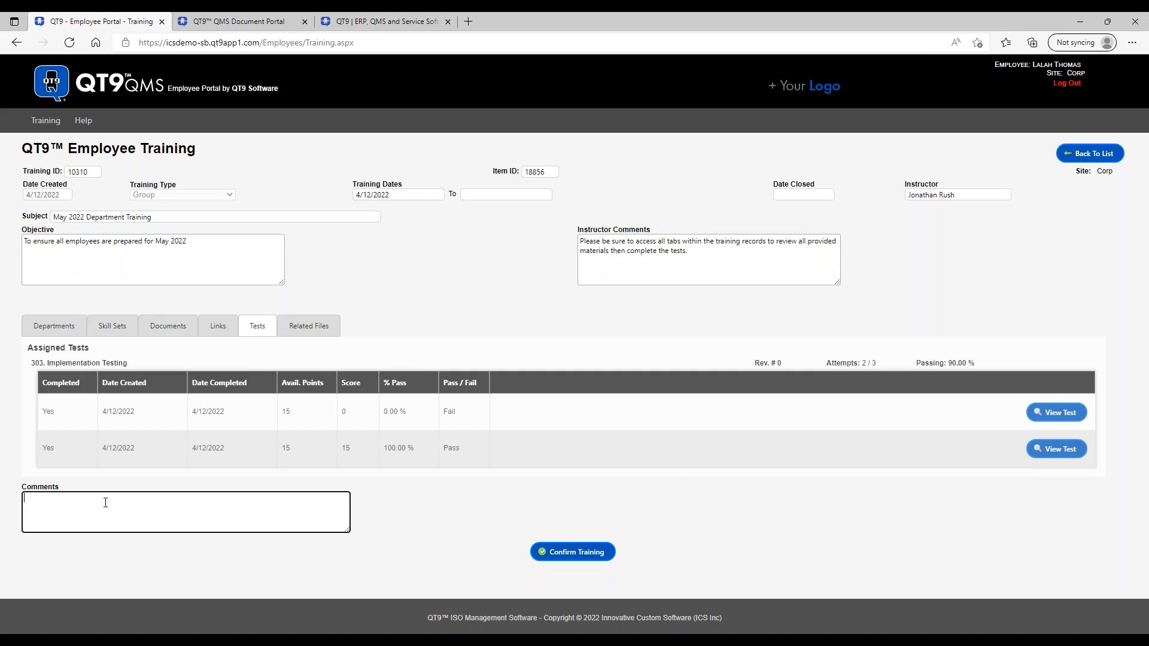
text(This was very informative.)
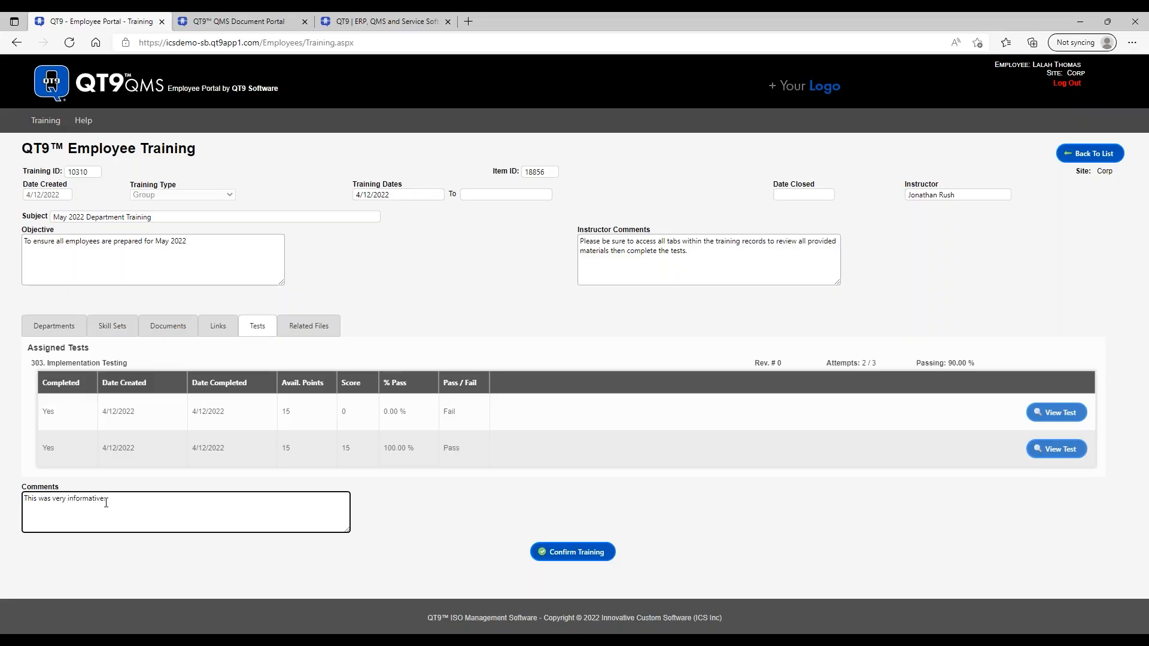
click(573, 554)
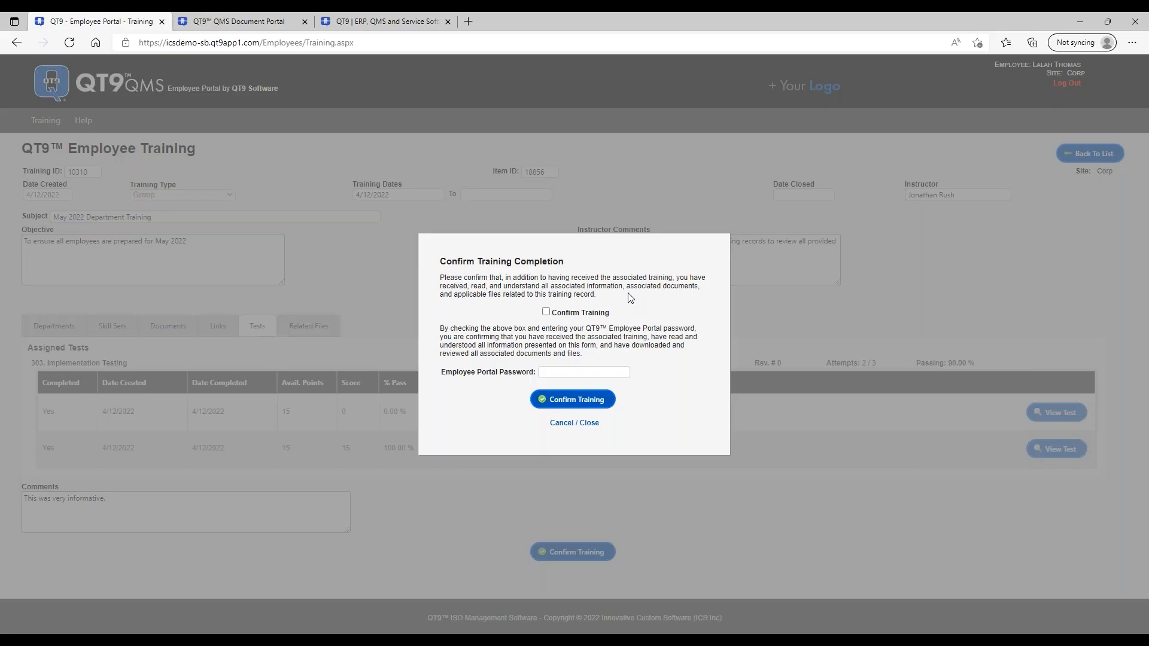
- Tick the acknowledgement, enter the employee portal password, confirm completion, and dismiss the success banner
click(546, 312)
click(585, 370)
text(••••••)
click(602, 399)
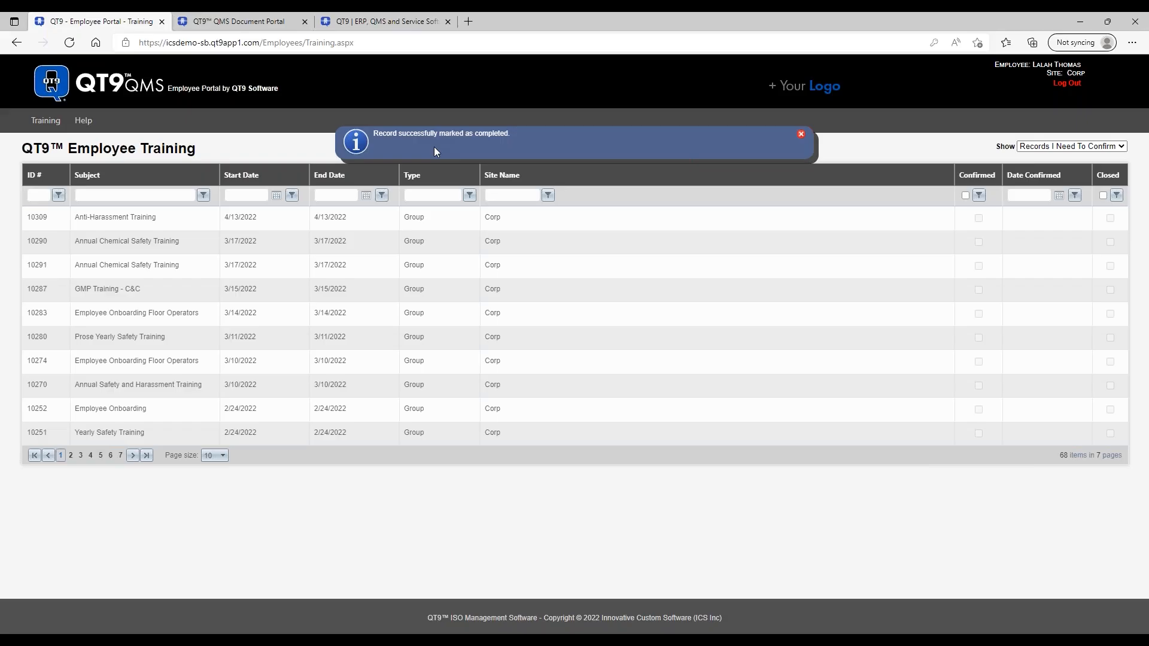
click(801, 135)
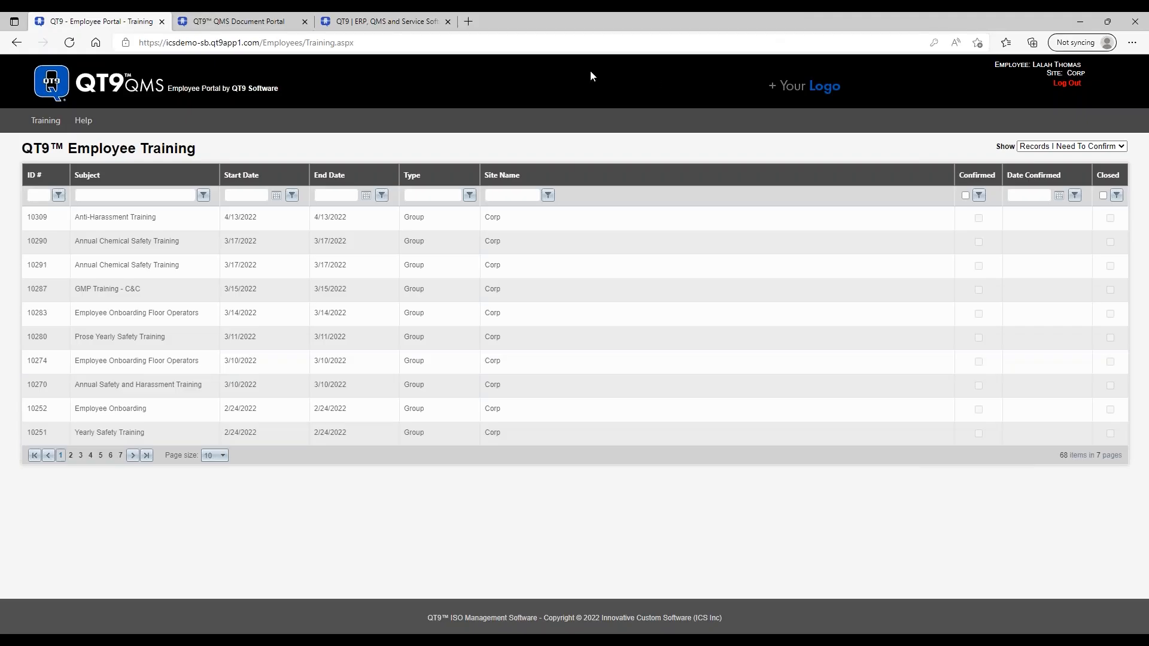
- In the Firefox admin session, open Training Records and the May 2022 Department Training record
mouse_move(162, 641)
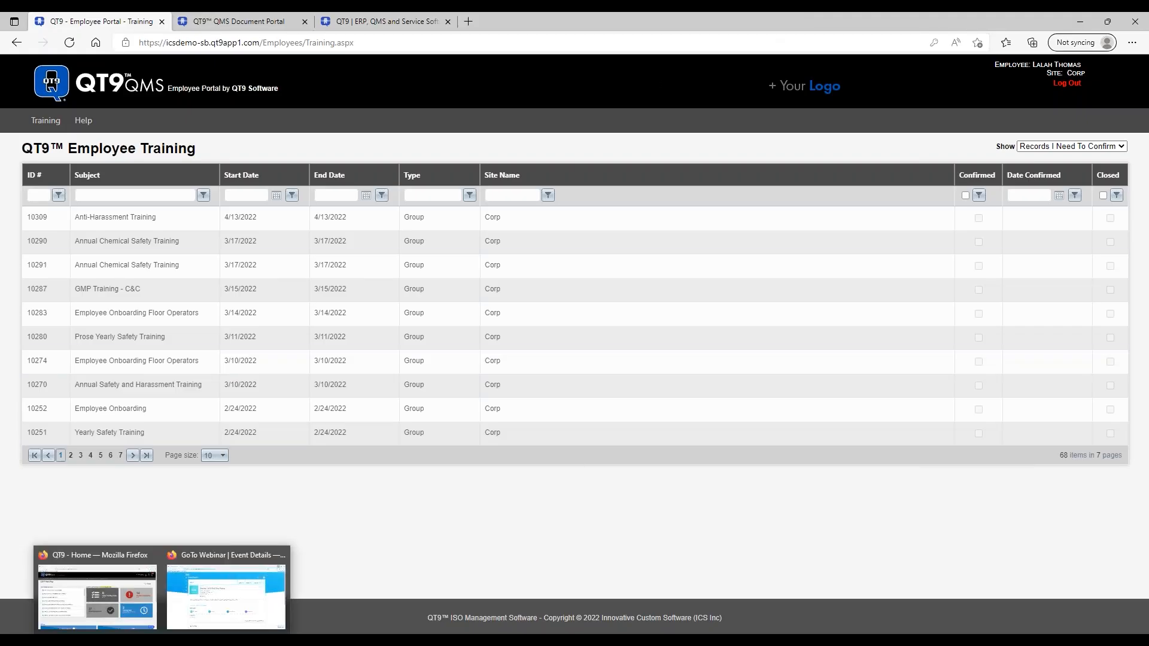
click(125, 551)
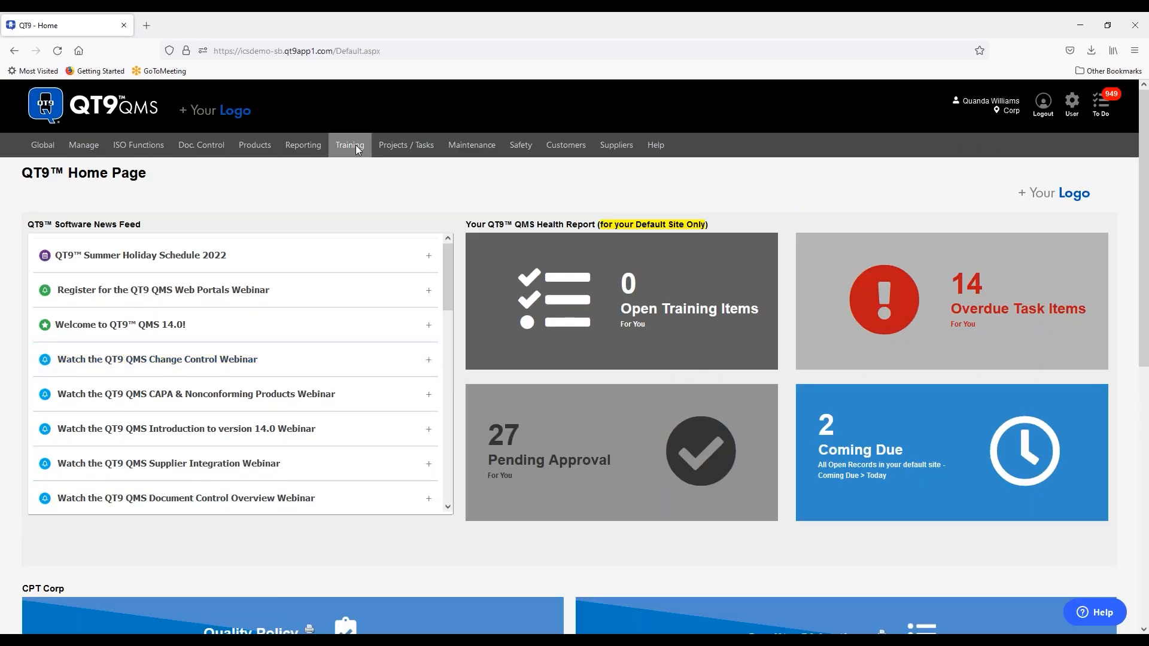
mouse_move(347, 143)
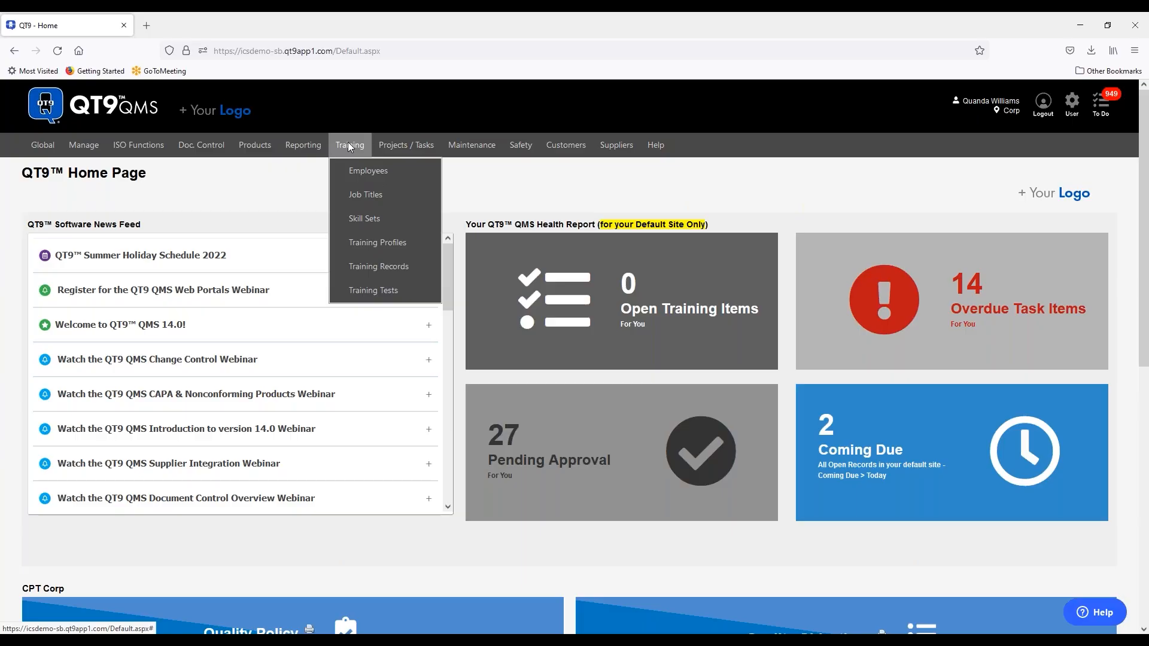
click(392, 269)
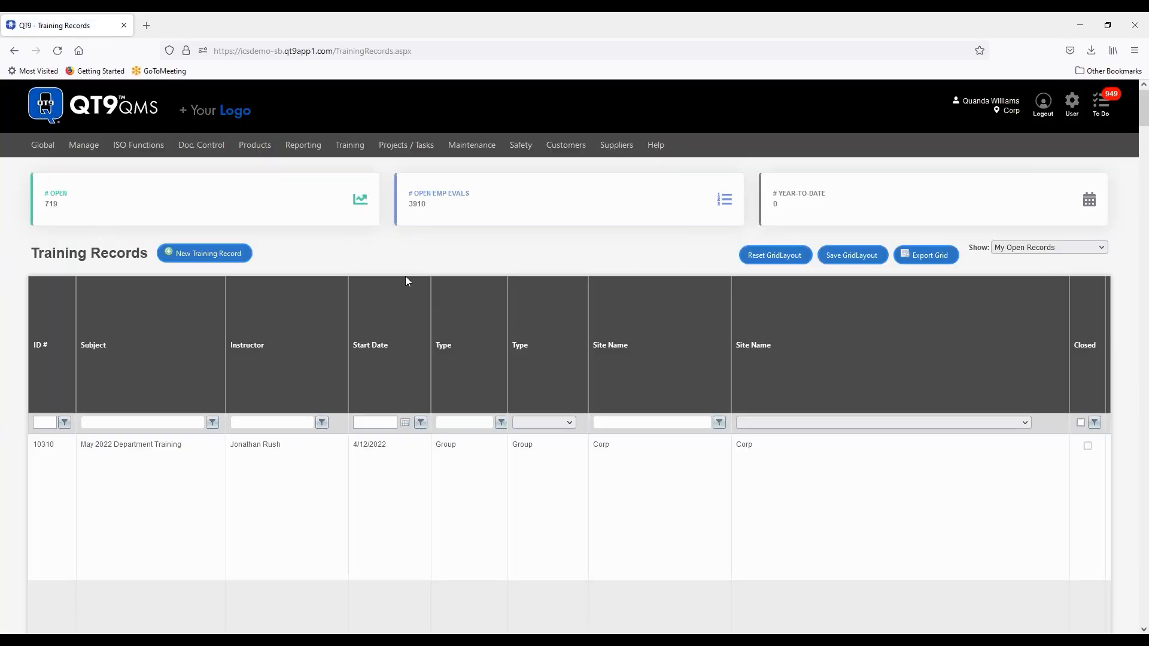
click(334, 522)
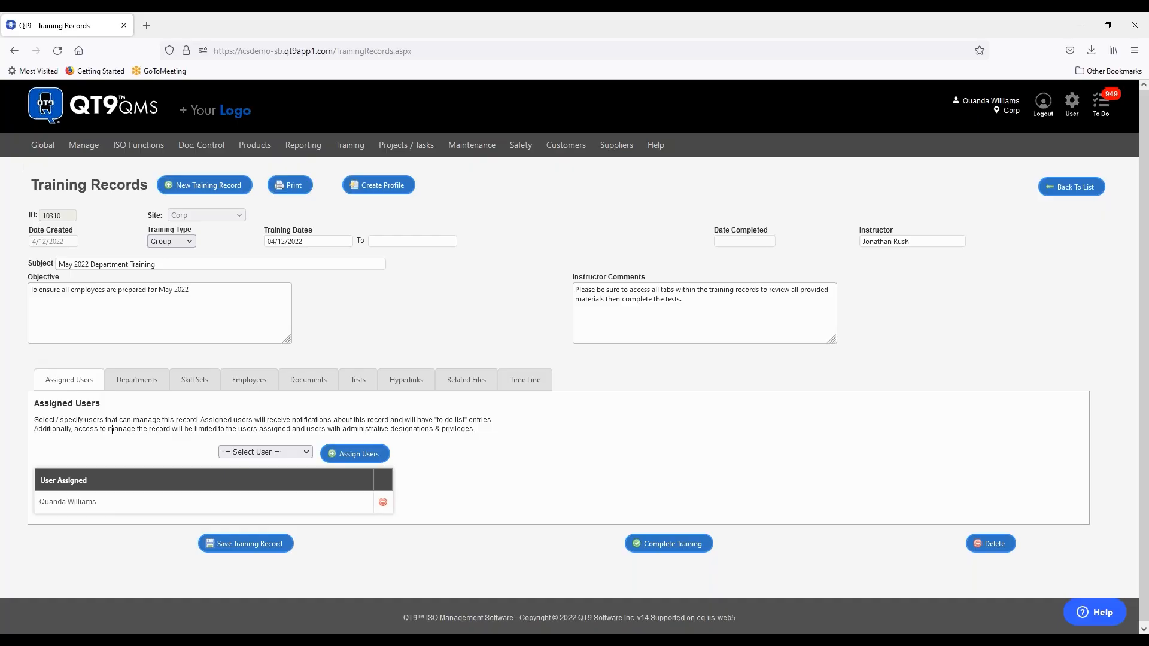
- Review the record's Employees, Hyperlinks, Tests, Documents, Related Files, Departments and Skill Sets tabs
click(256, 384)
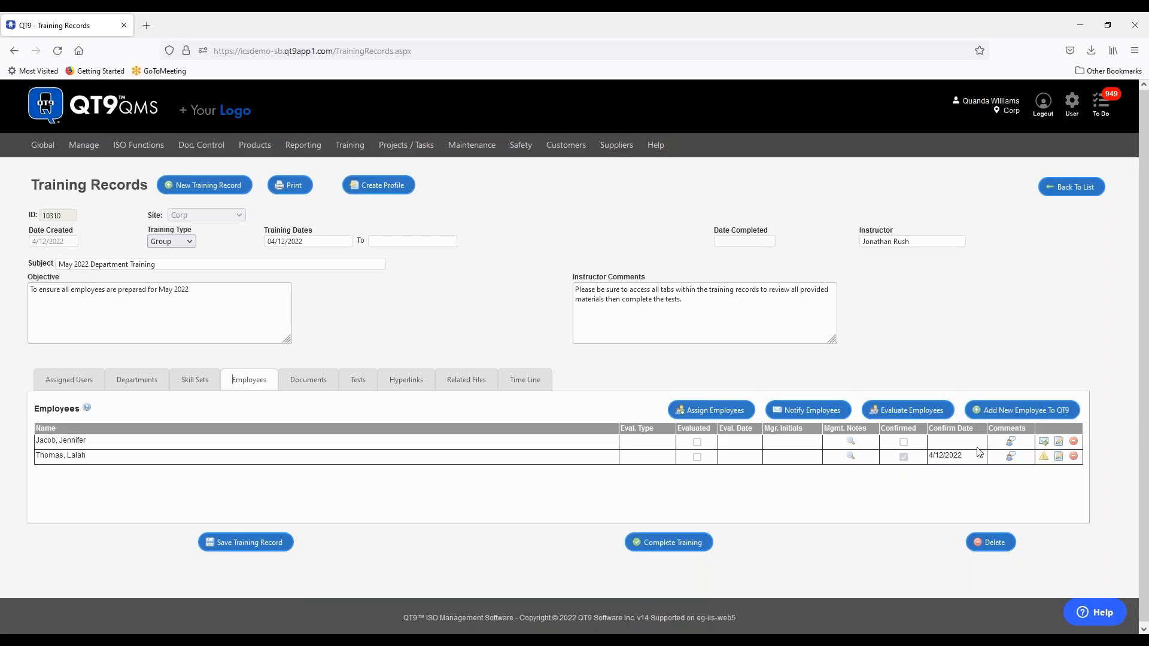
mouse_move(1010, 458)
click(410, 379)
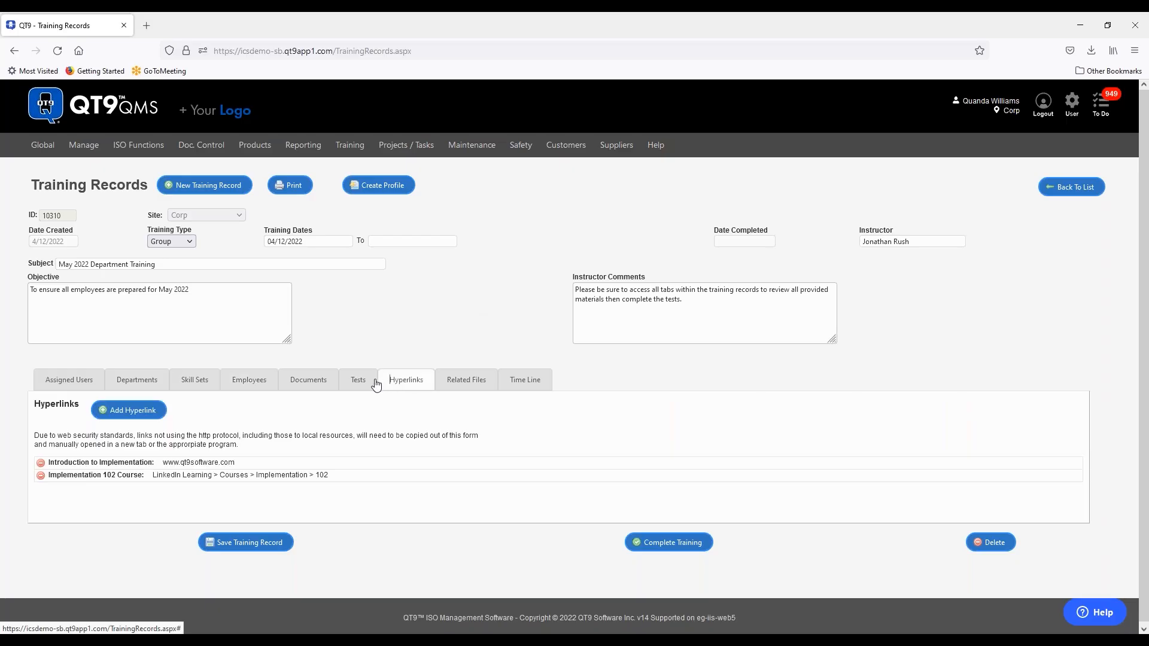
click(358, 385)
click(317, 386)
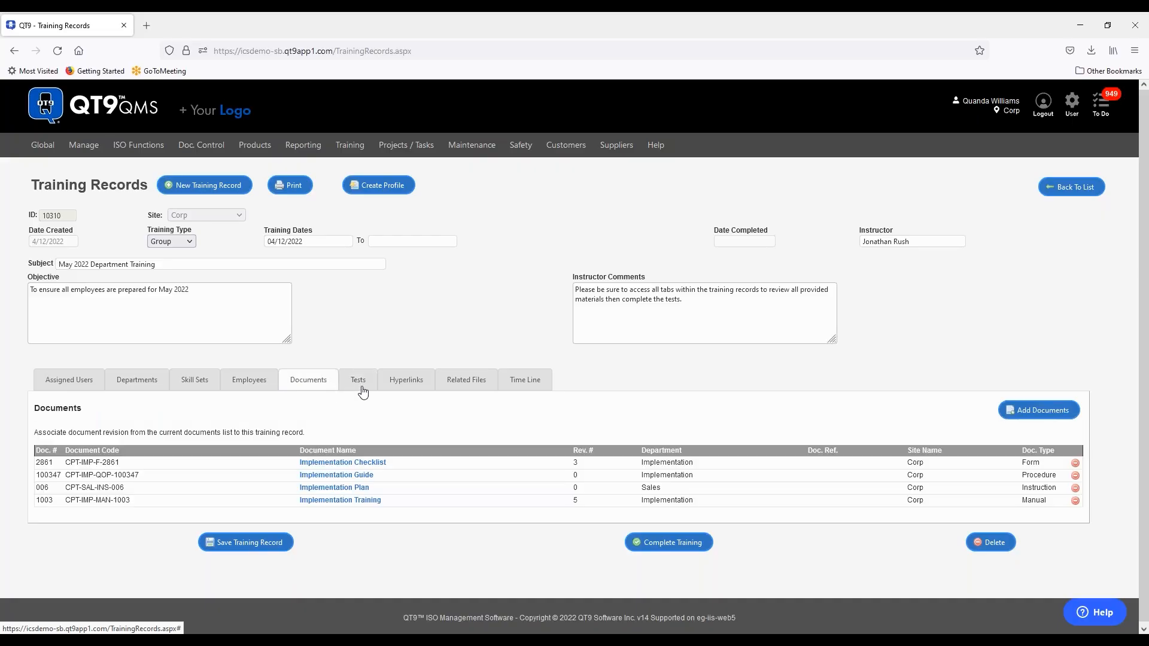
click(361, 386)
click(405, 387)
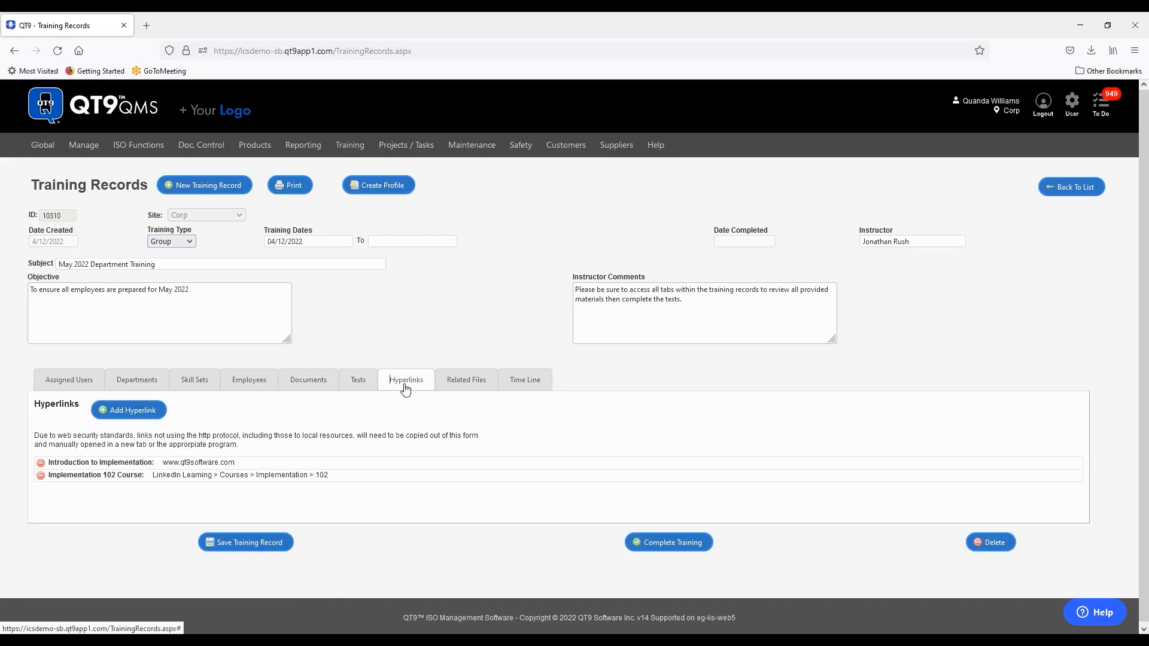
click(468, 385)
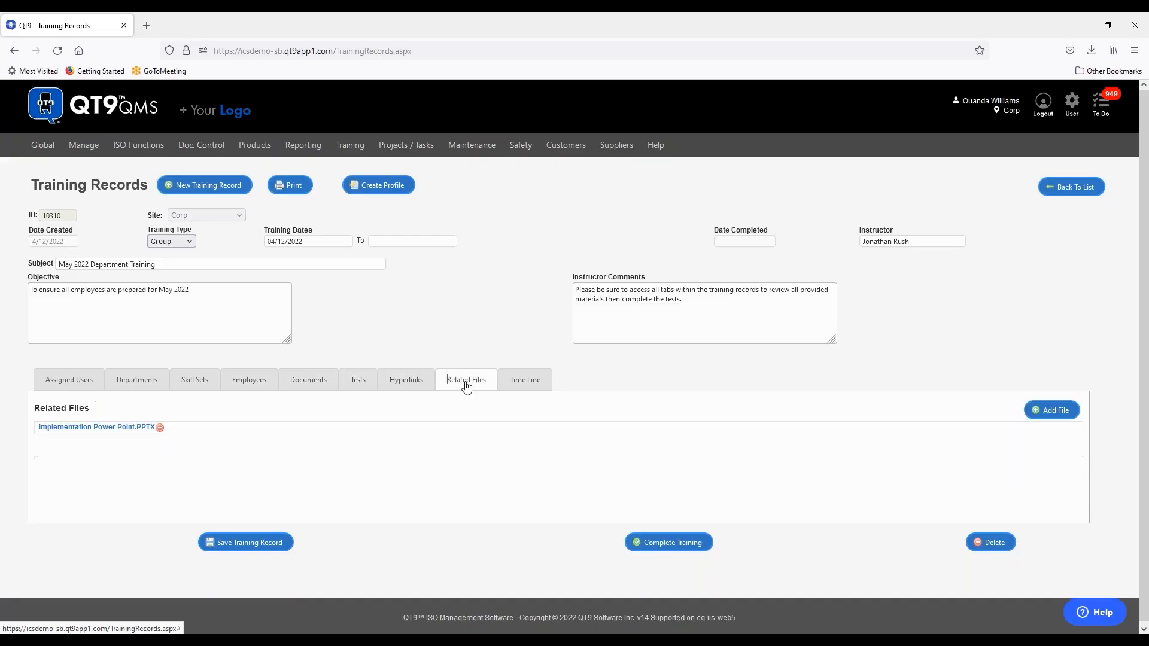
click(134, 386)
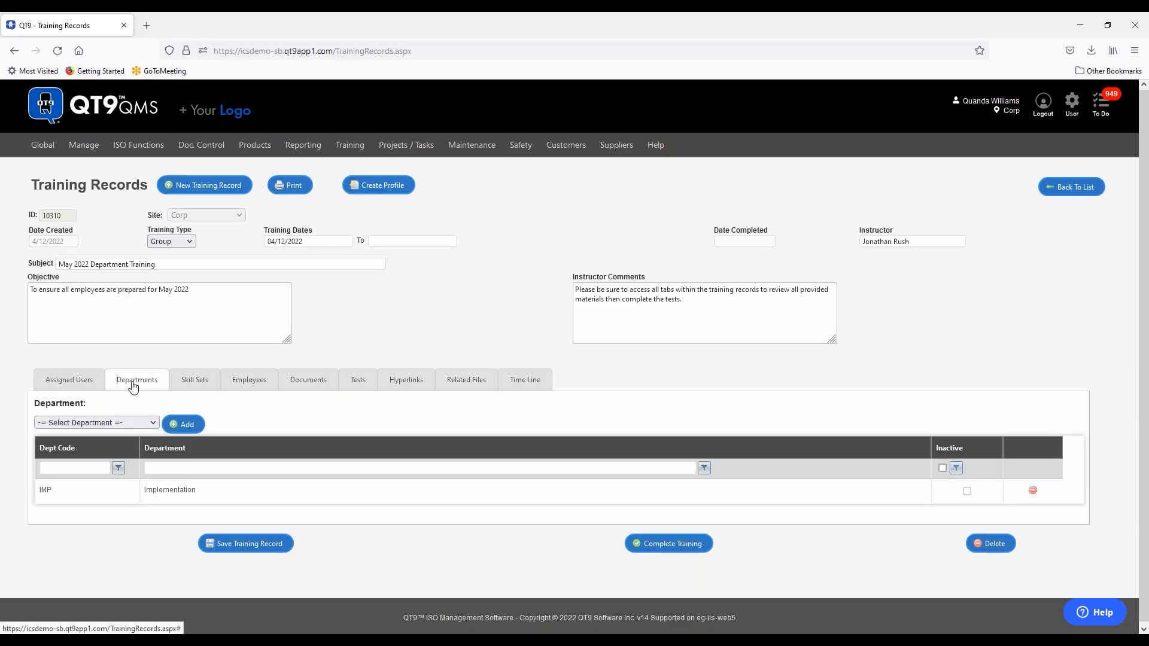
click(197, 383)
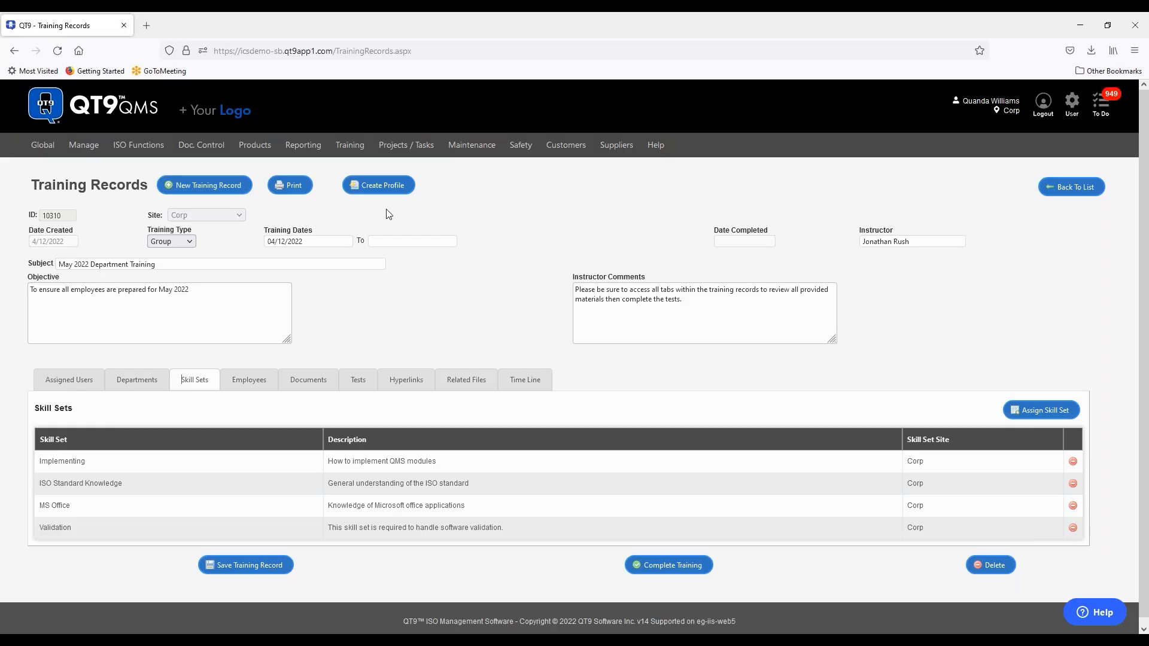
click(249, 386)
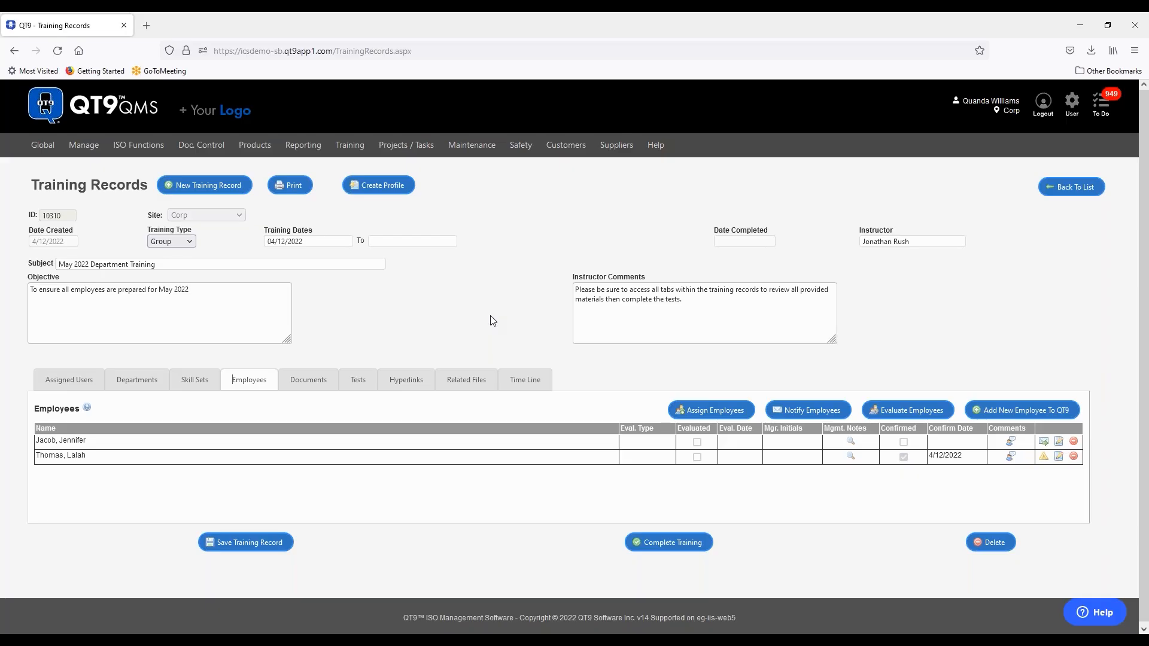
- Return to the QT9 Home Page via the logo
click(104, 105)
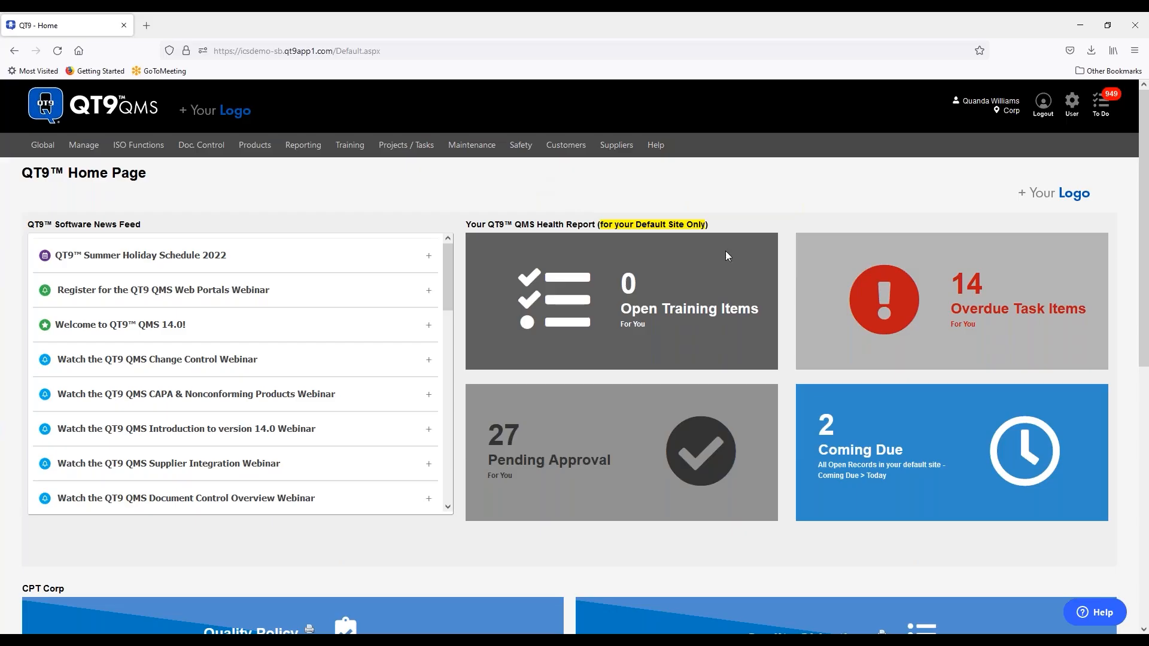
- Log out of QT9 and go to the Document Portal login page
click(1044, 104)
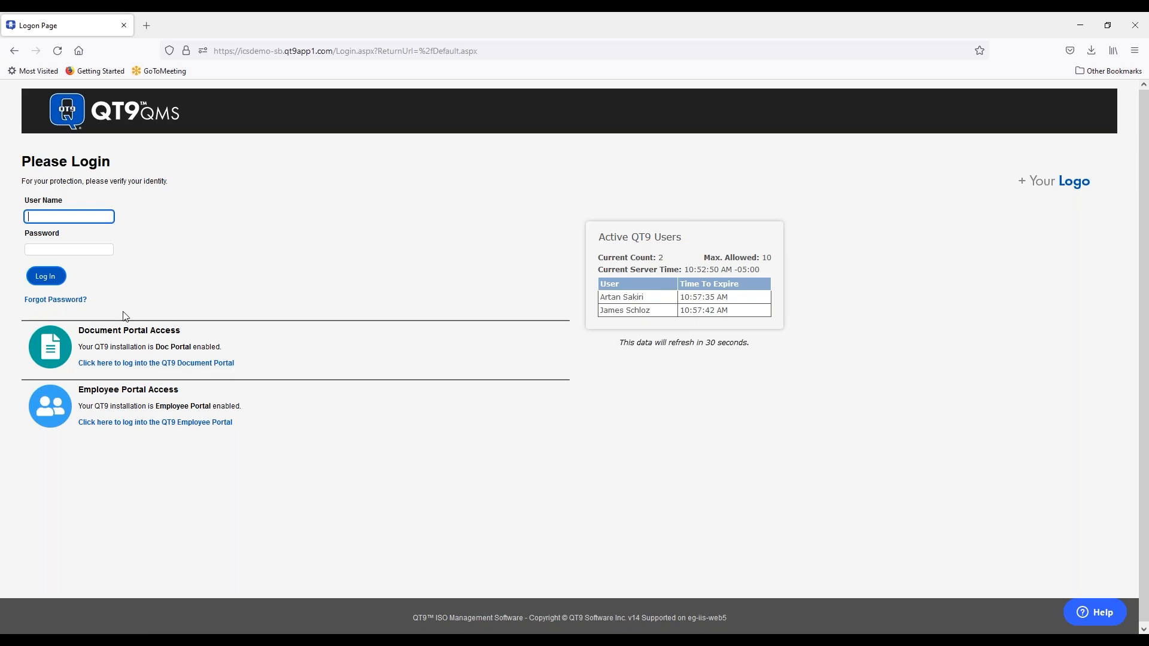
click(191, 366)
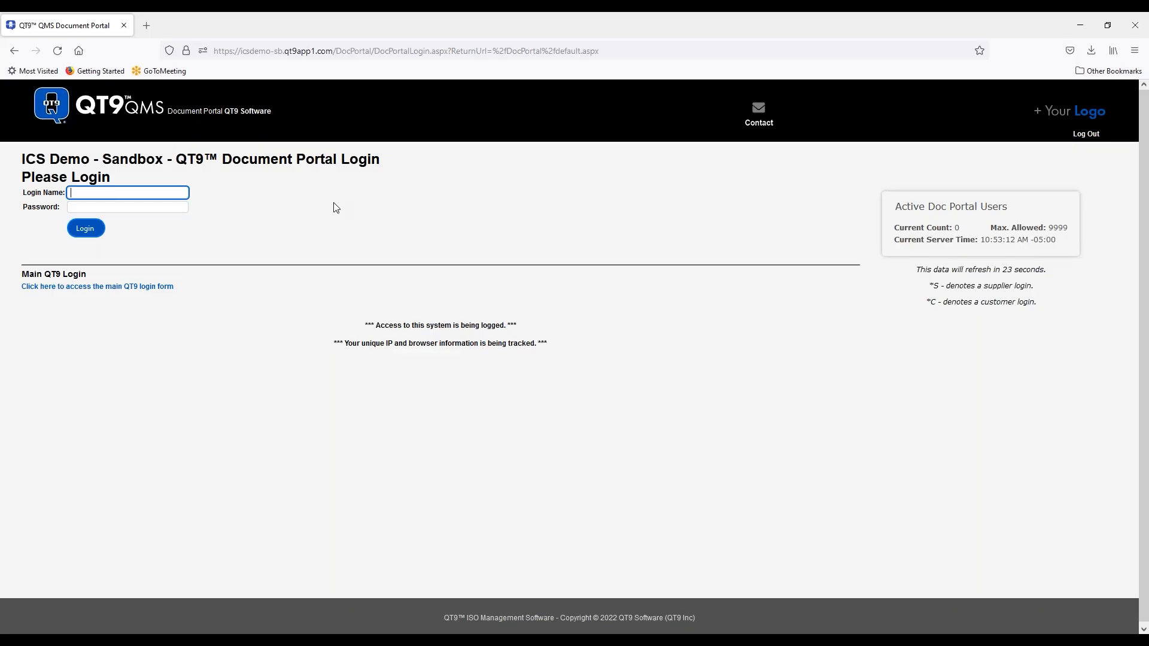
- Sign in to the Document Portal with the login name and password, declining to save credentials
key(Tab)
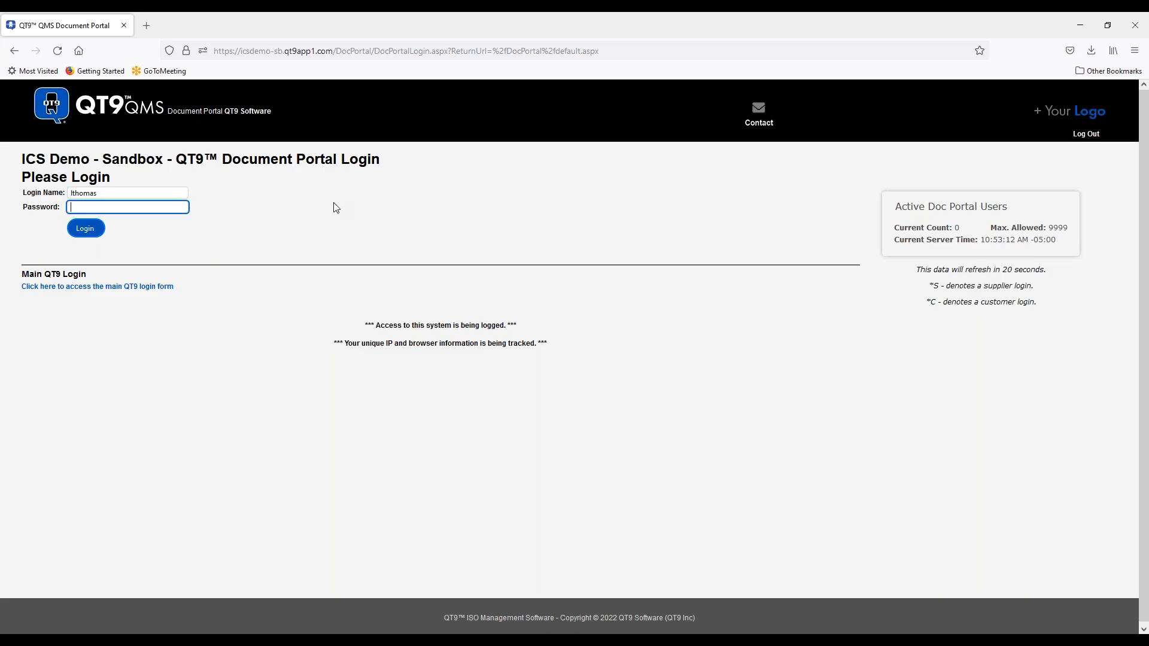
text(••)
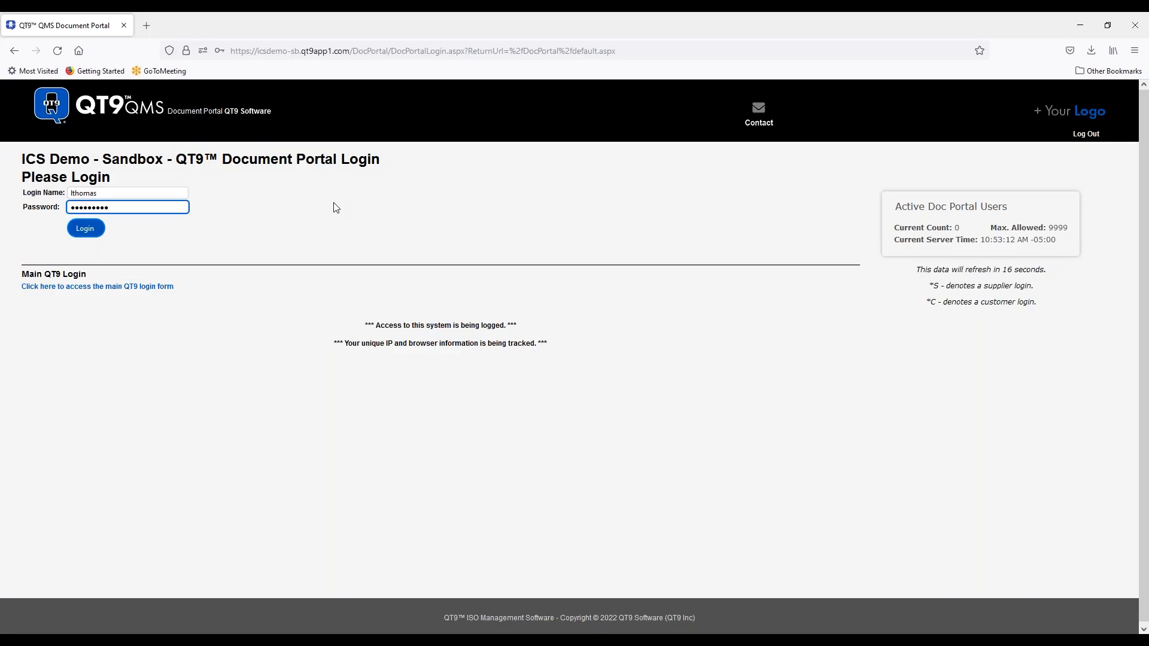
click(84, 234)
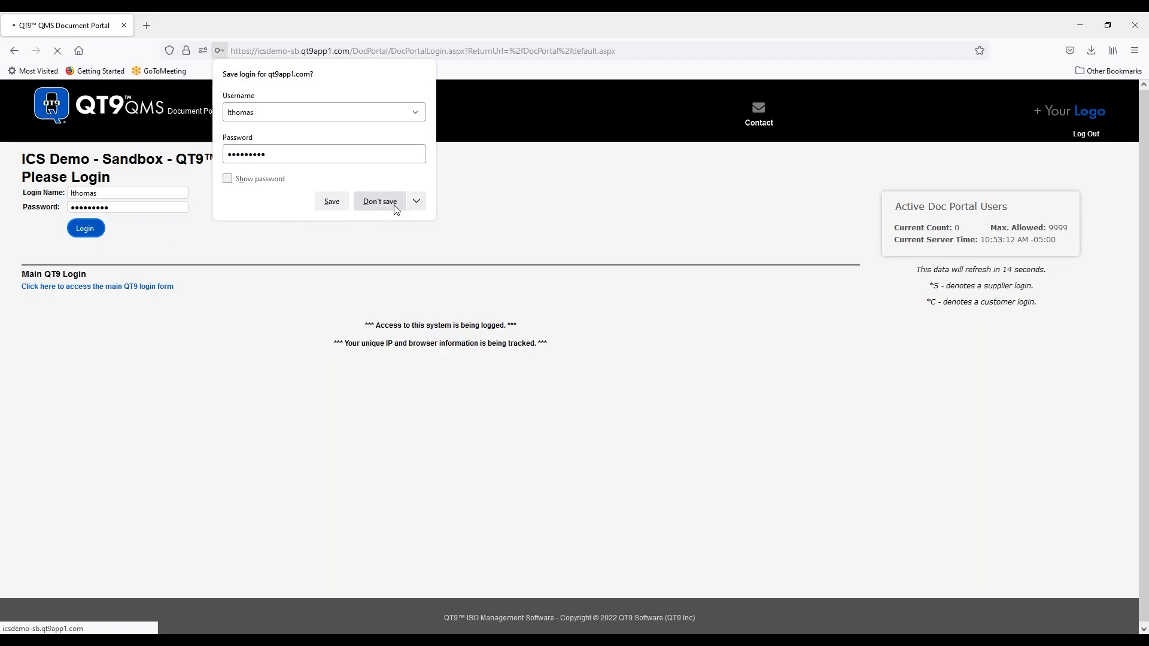
click(380, 202)
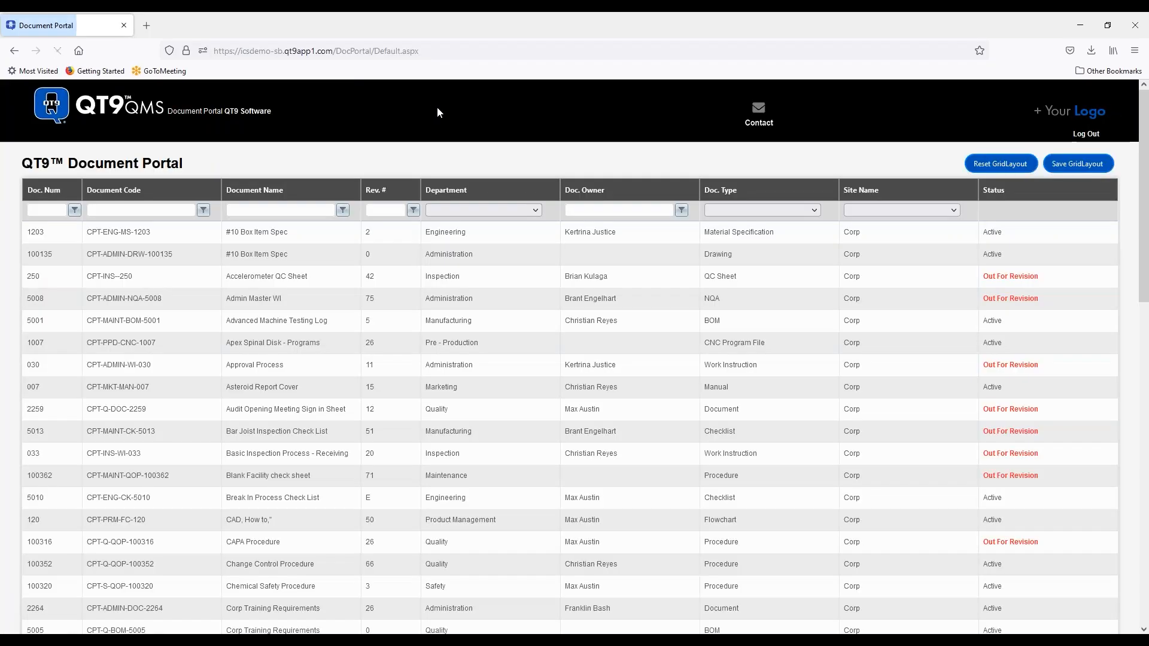
- Browse the document grid rows and try the Document Code filter match options
click(367, 234)
click(323, 396)
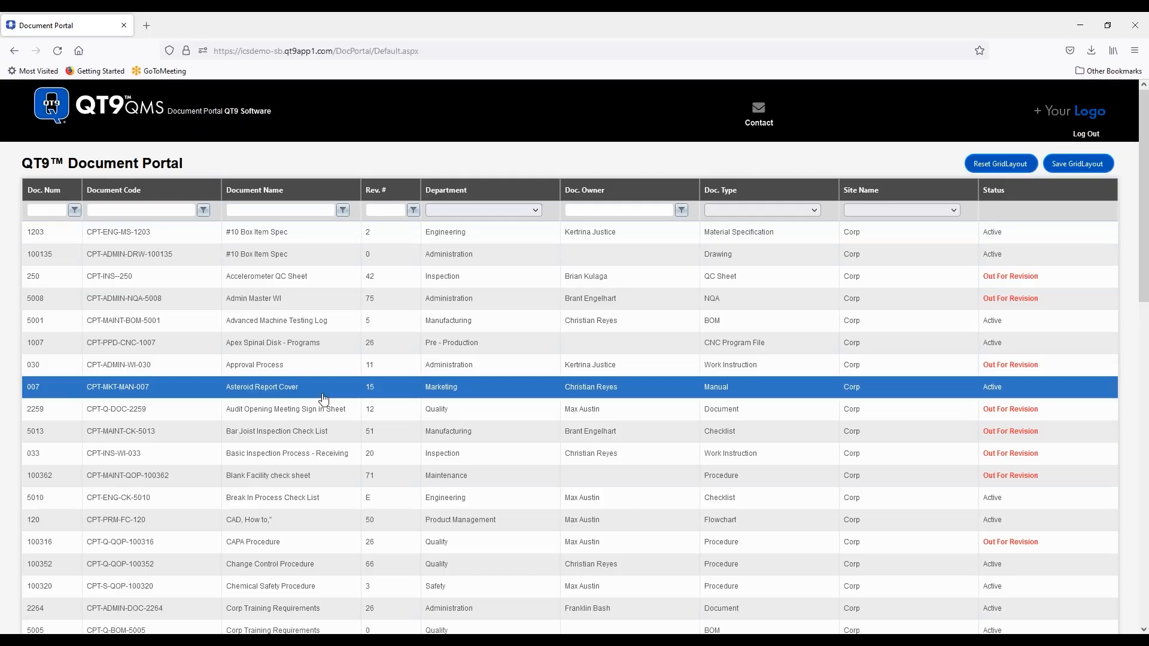
scroll(323, 398, down, 10)
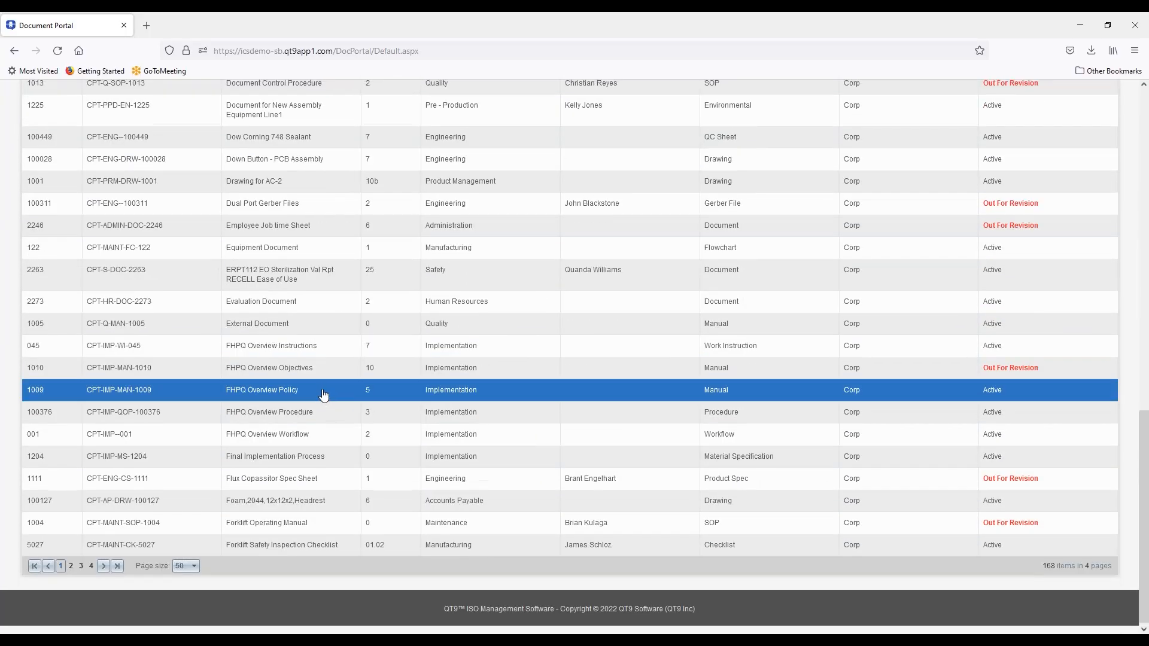
scroll(323, 395, up, 10)
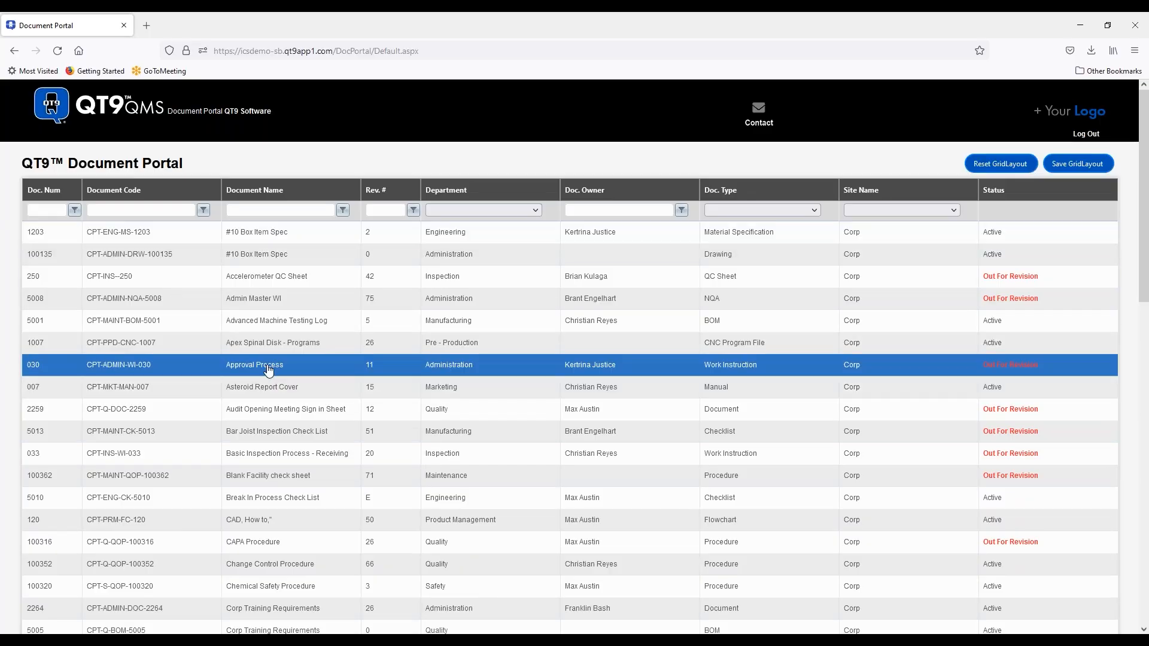
click(186, 210)
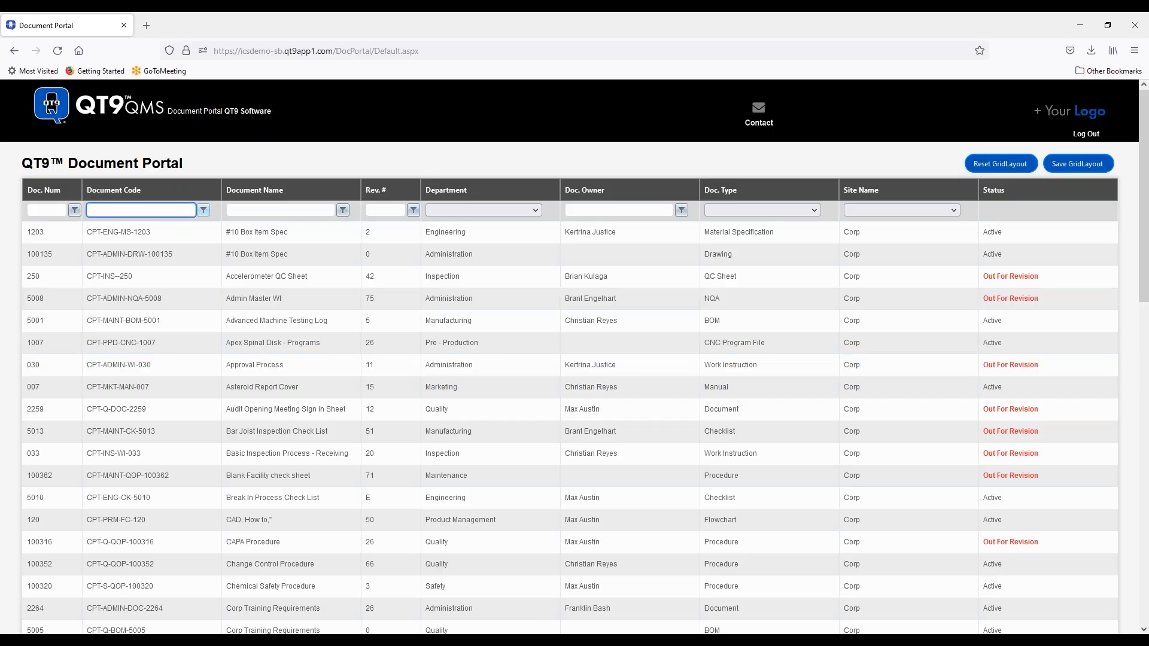
click(204, 210)
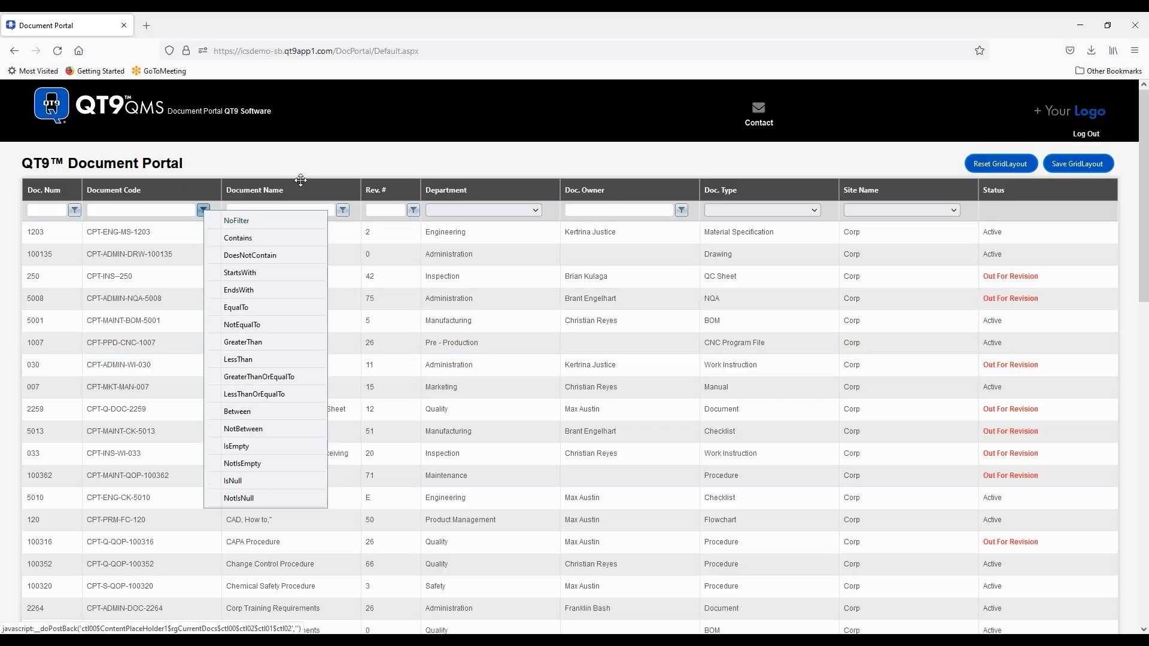
- Filter Document Name to Contains 'imp' and select the Implementation Training row
click(271, 210)
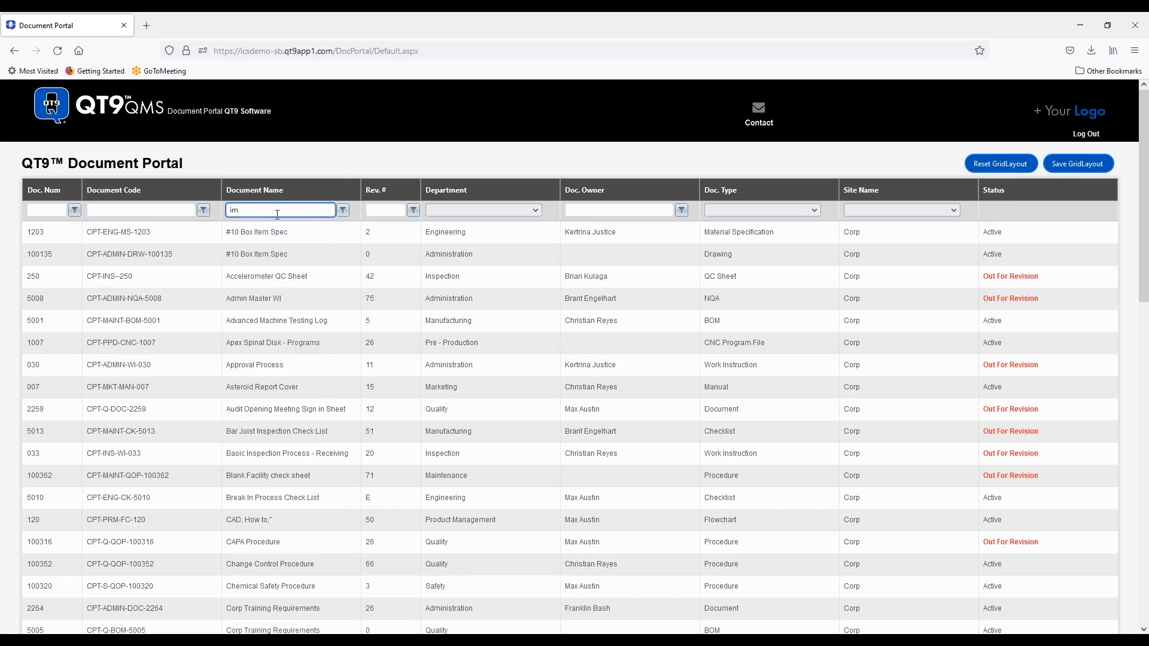
text(impe)
key(BackSpace)
click(343, 210)
click(372, 235)
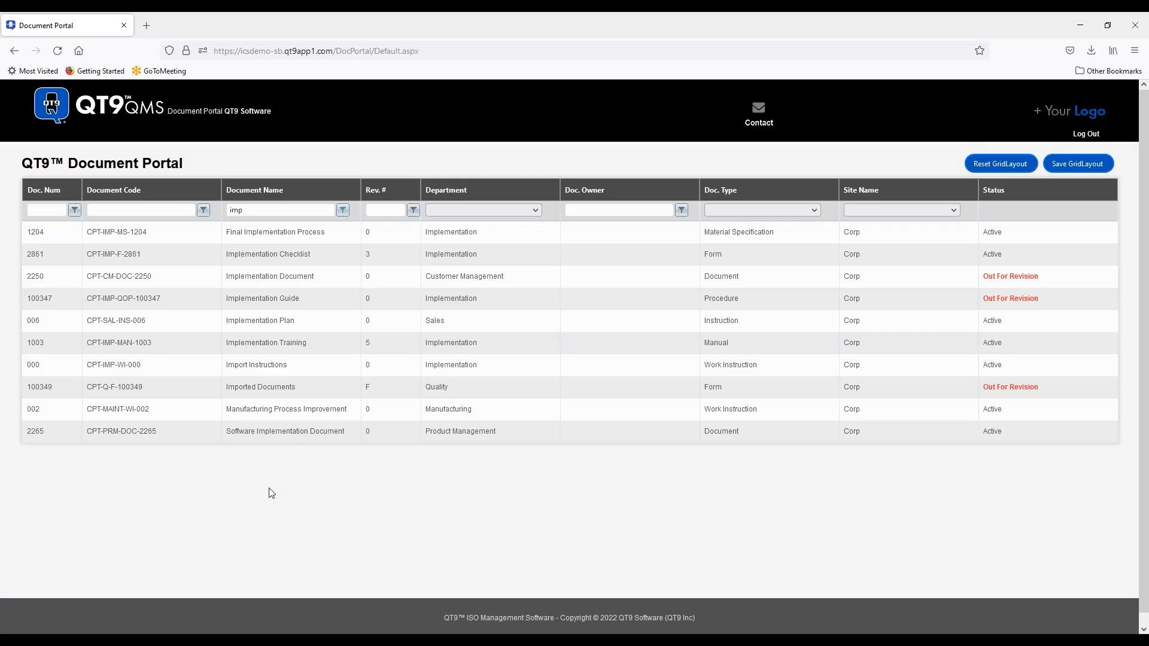
click(299, 379)
click(311, 345)
click(329, 326)
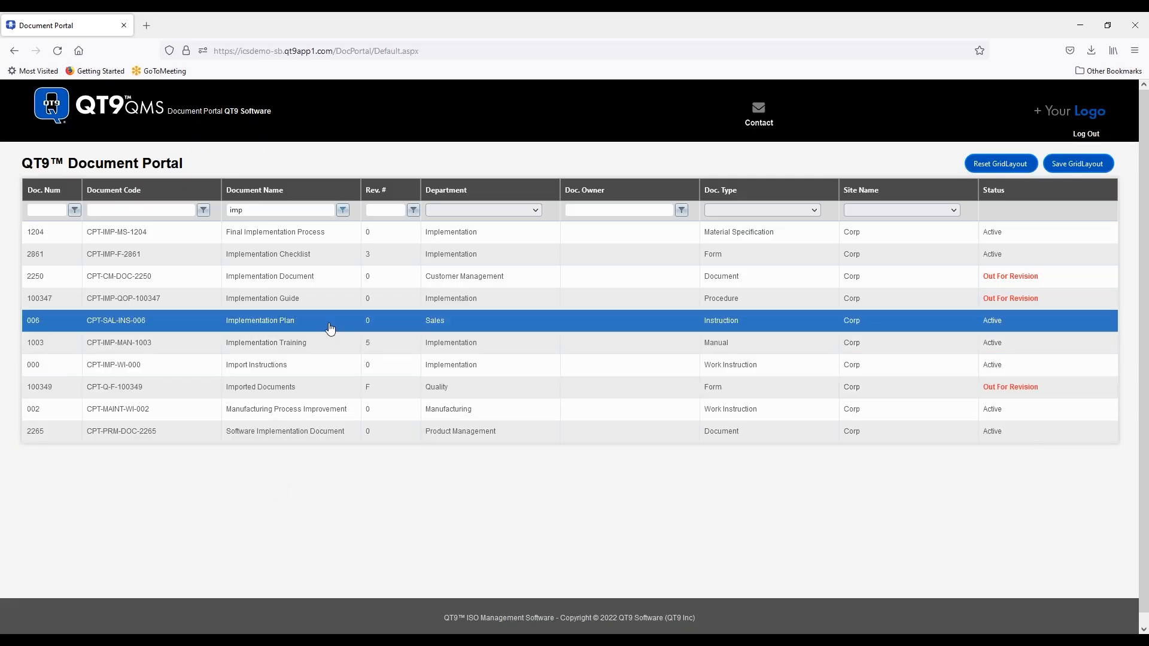
click(309, 348)
- Download Implementation Training-Rev_5 from the document's details, close the dialog, and log out
double_click(309, 347)
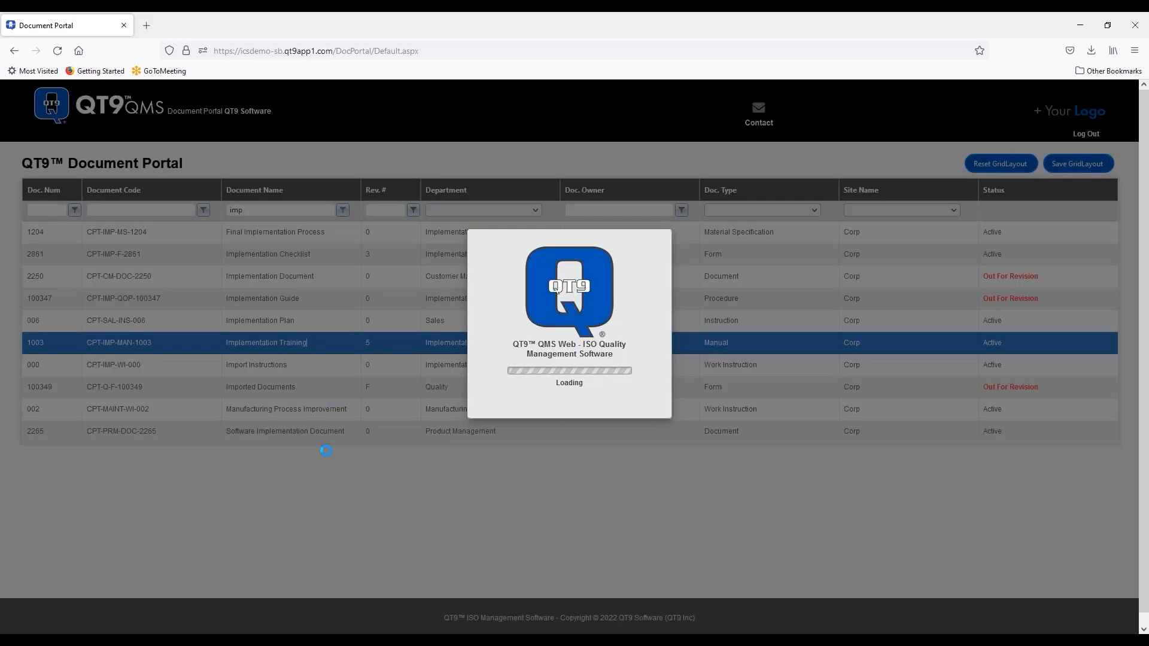
click(523, 310)
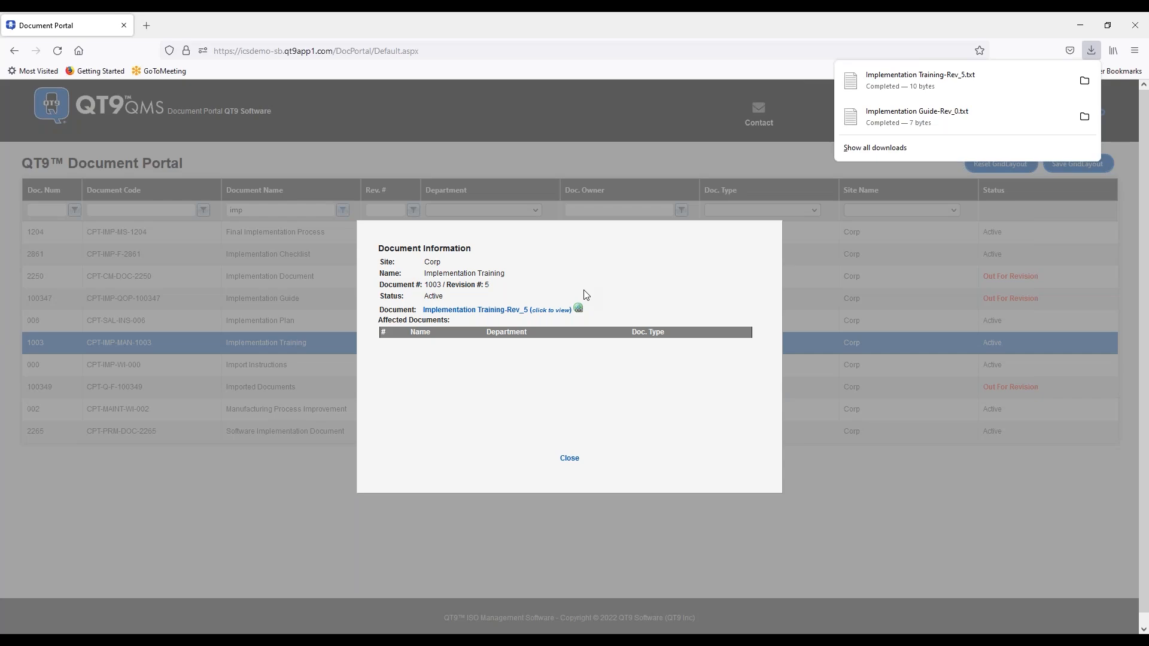
click(567, 461)
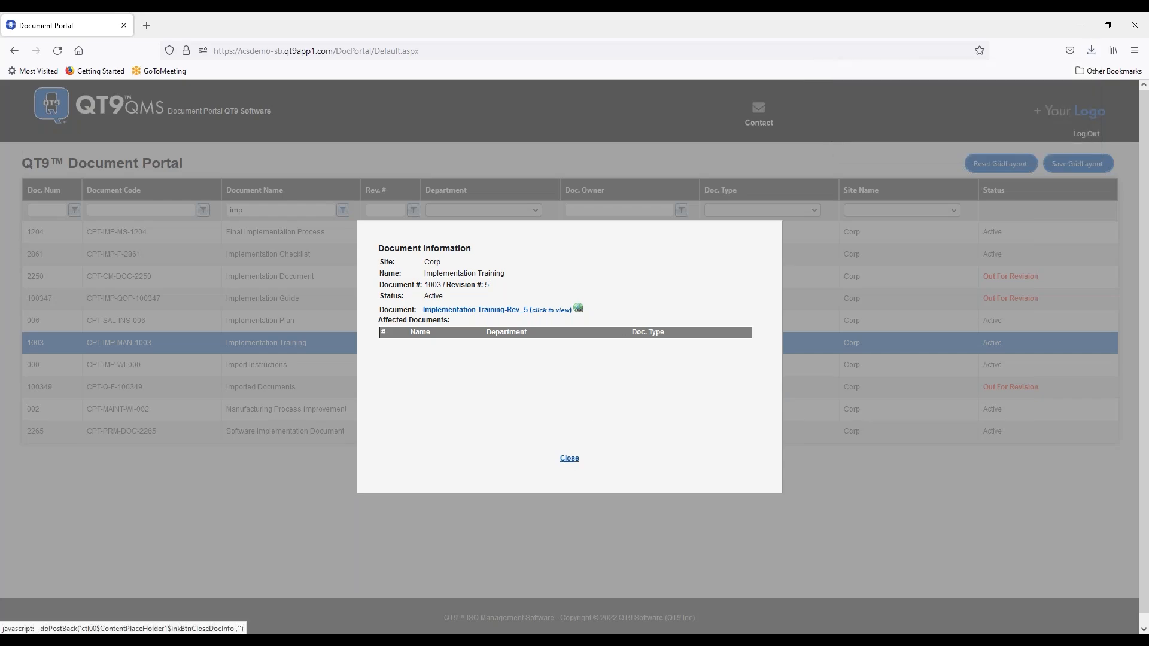
click(570, 458)
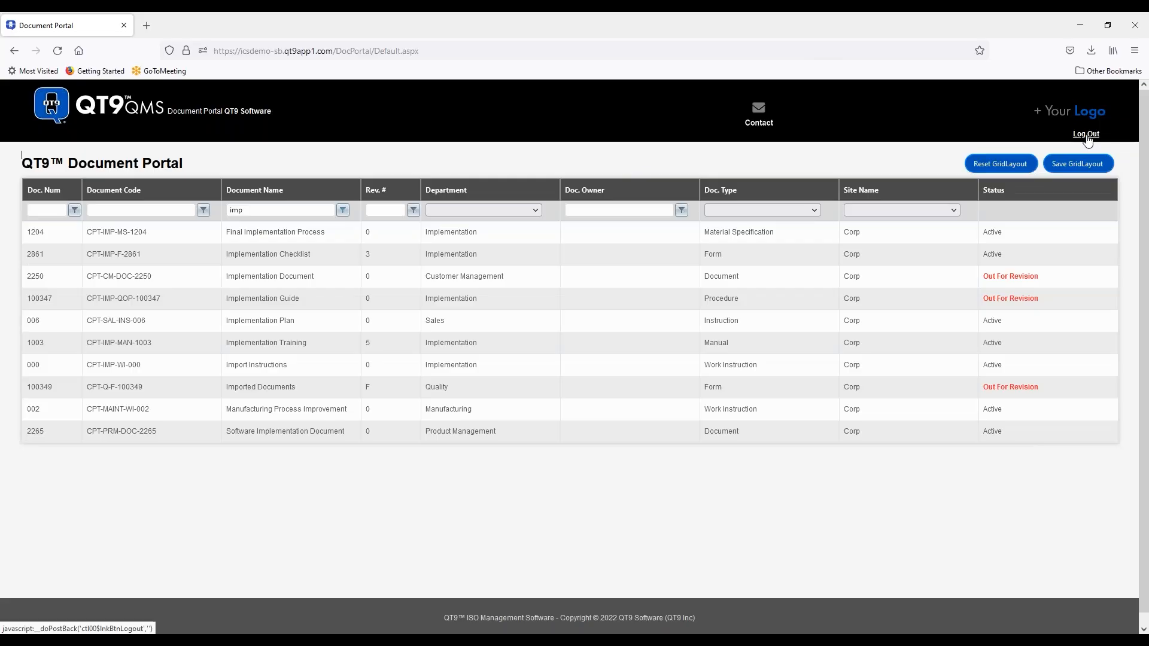
click(1086, 135)
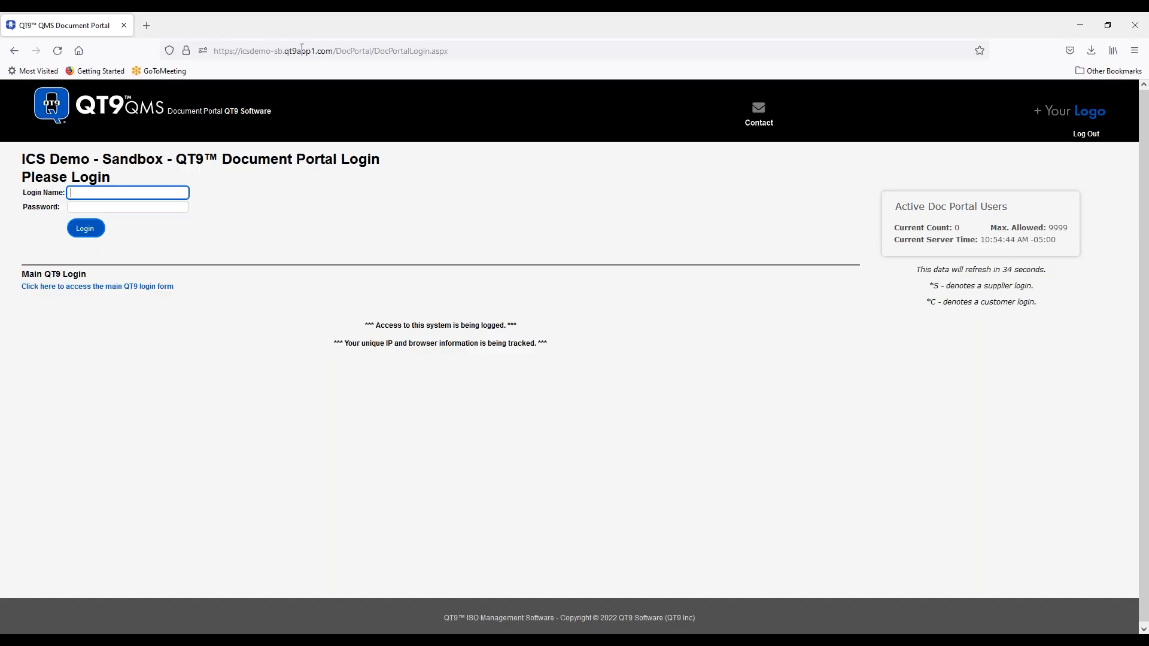
- Close the QT9 software website tab and return to the Firefox portal login window
drag(373, 53, 213, 52)
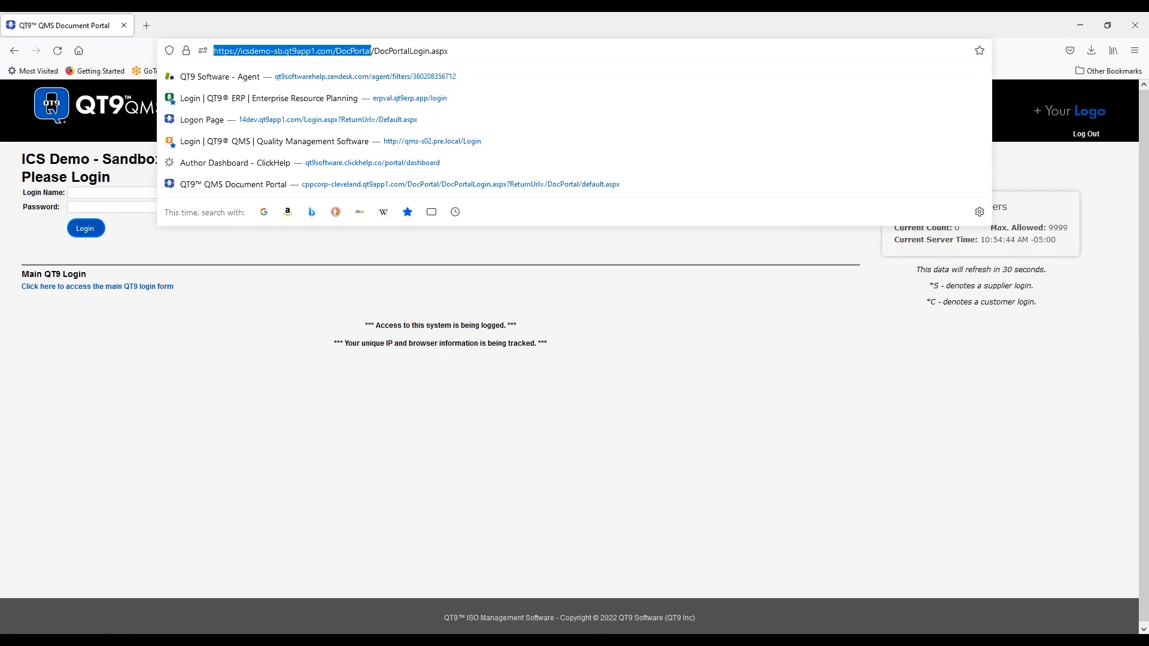
mouse_move(103, 642)
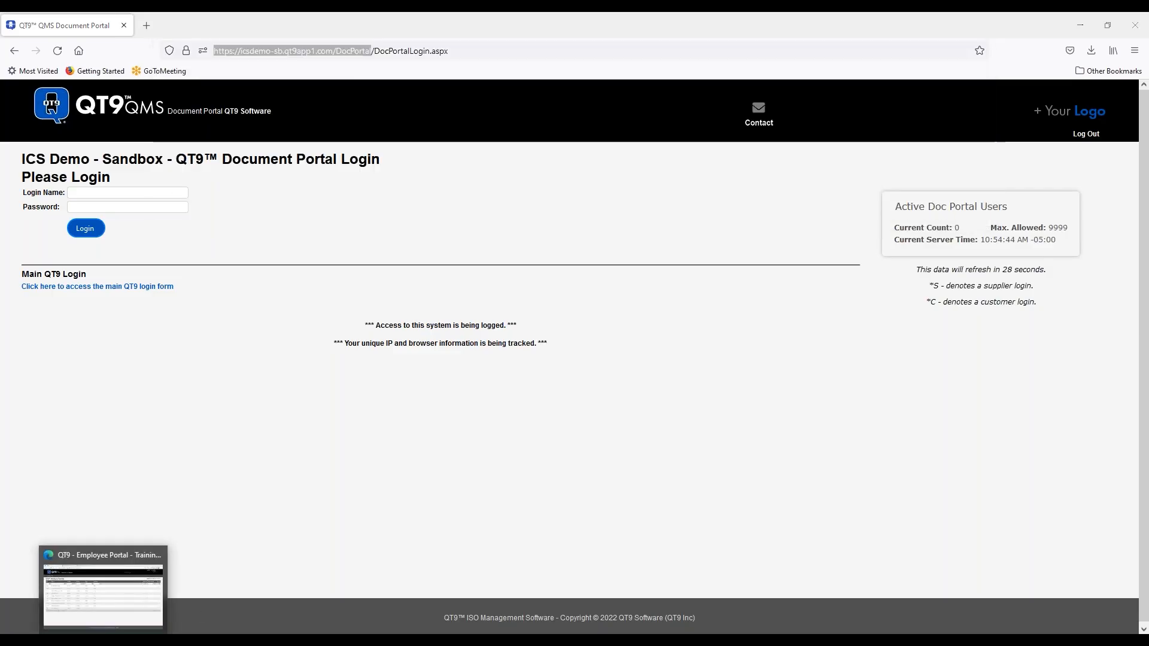
click(103, 593)
click(407, 24)
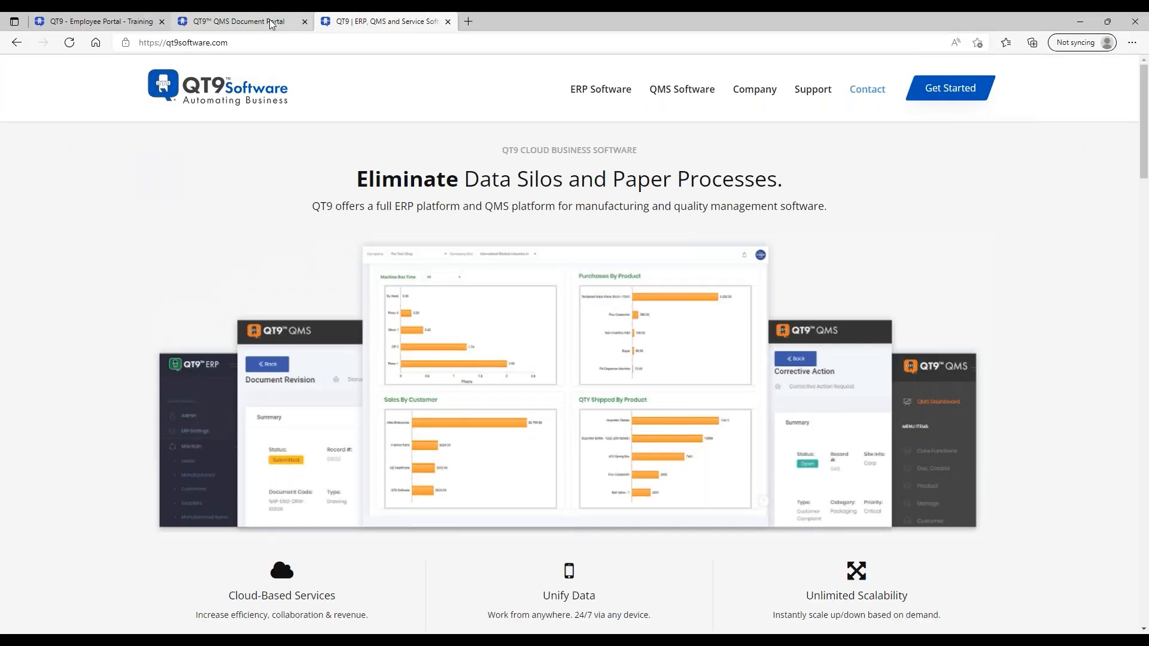
click(269, 19)
click(448, 21)
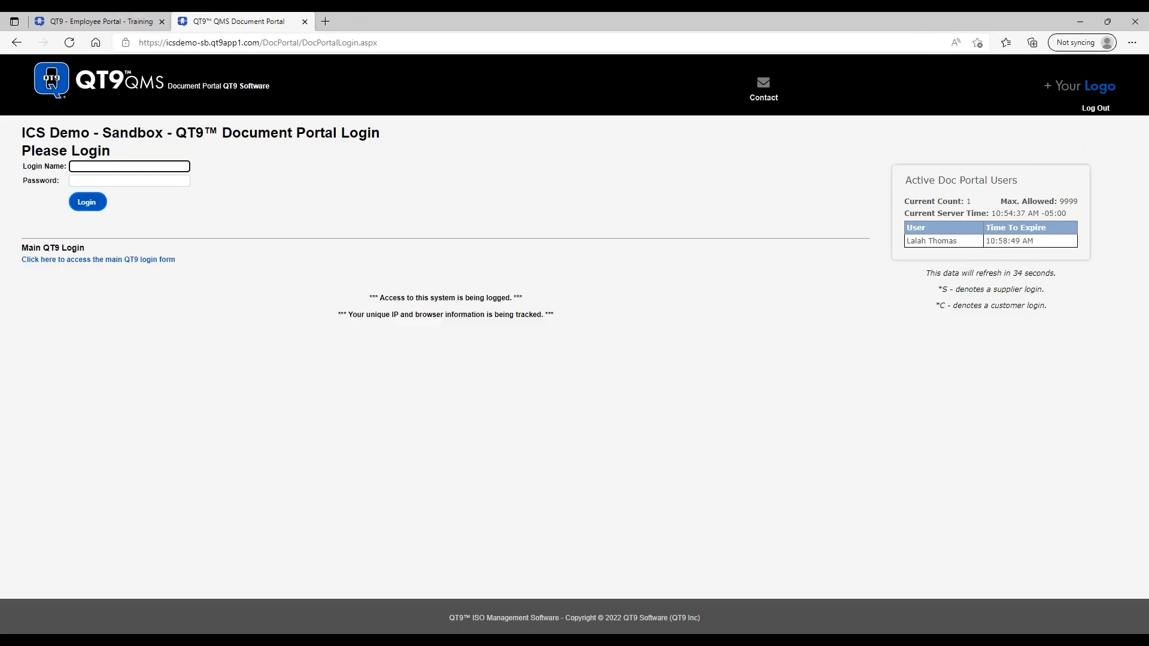
mouse_move(182, 576)
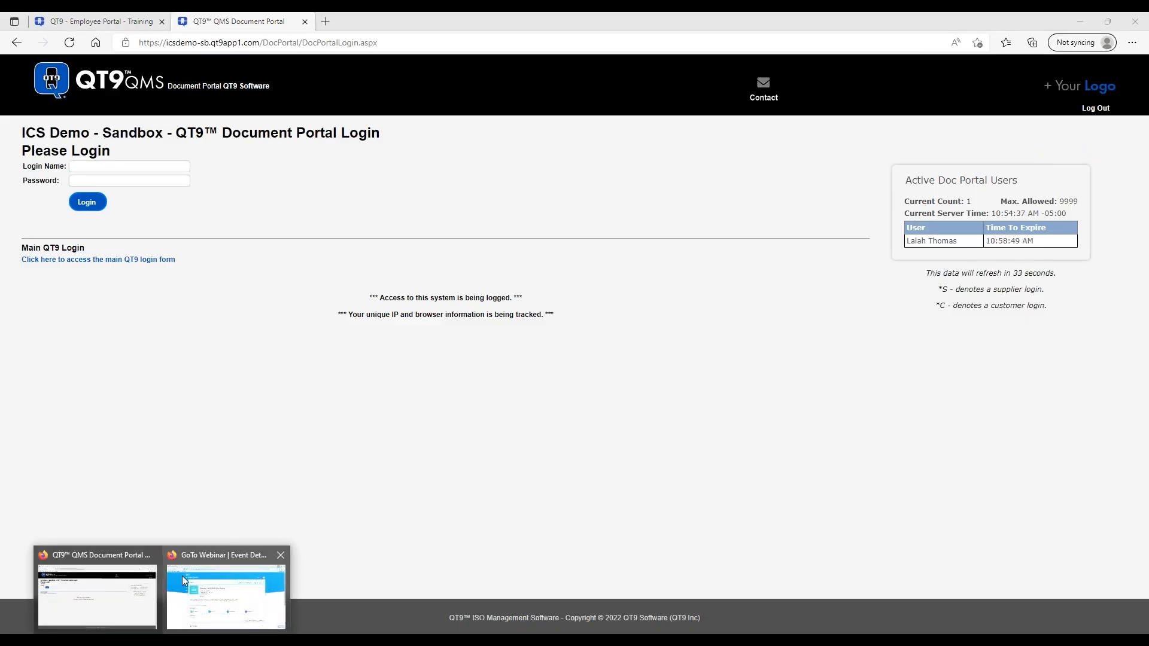
click(78, 557)
- Sign in with the customer login and download Implementation Checklist-Rev_3
click(137, 193)
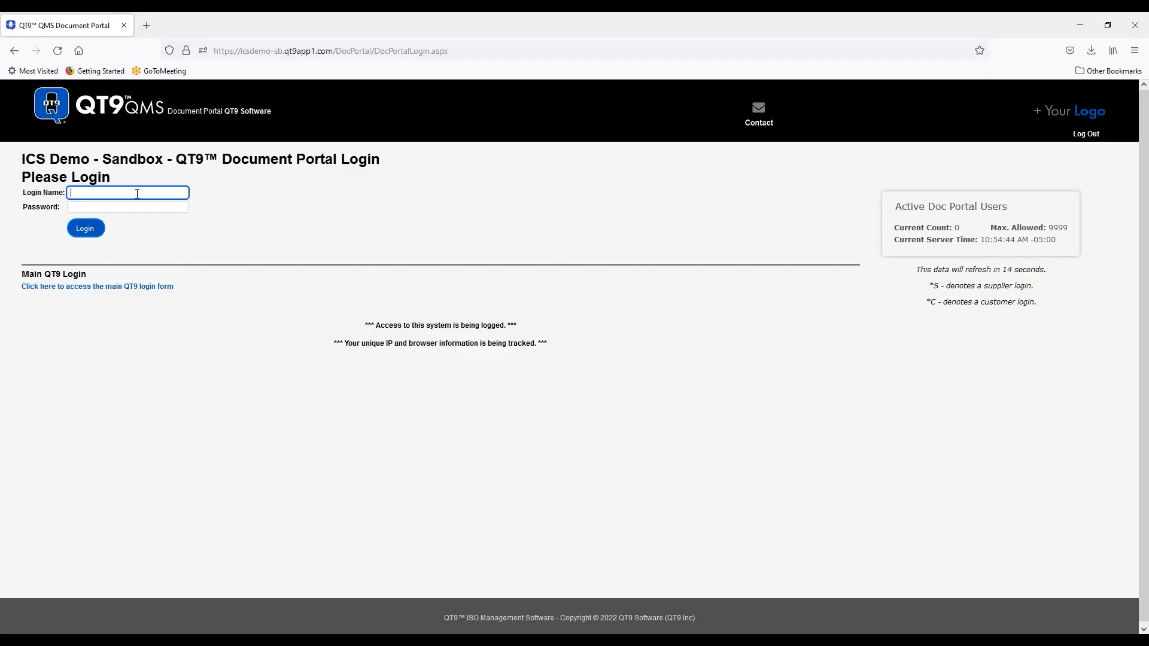
key(Tab)
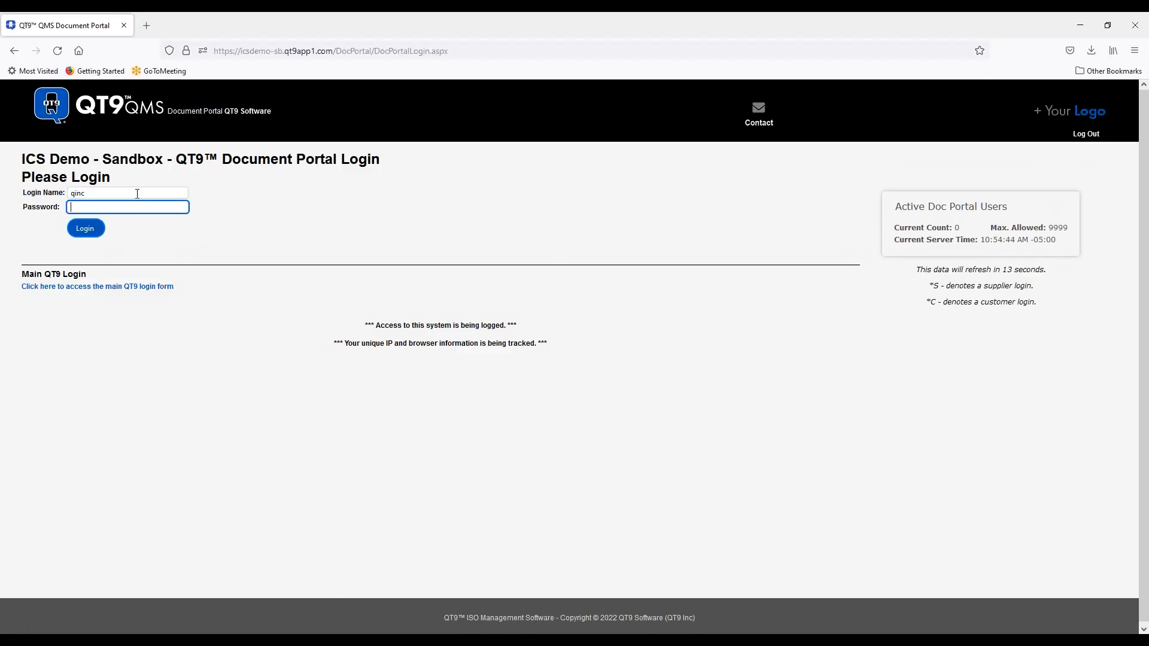
text(••••••)
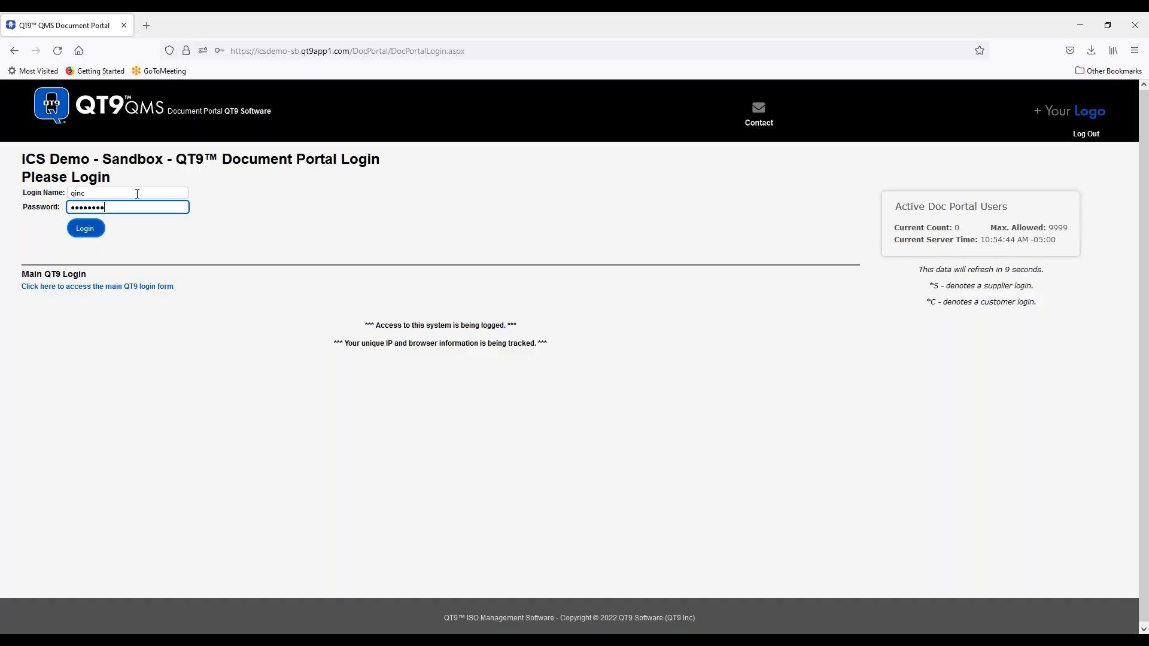
text(•••)
click(90, 230)
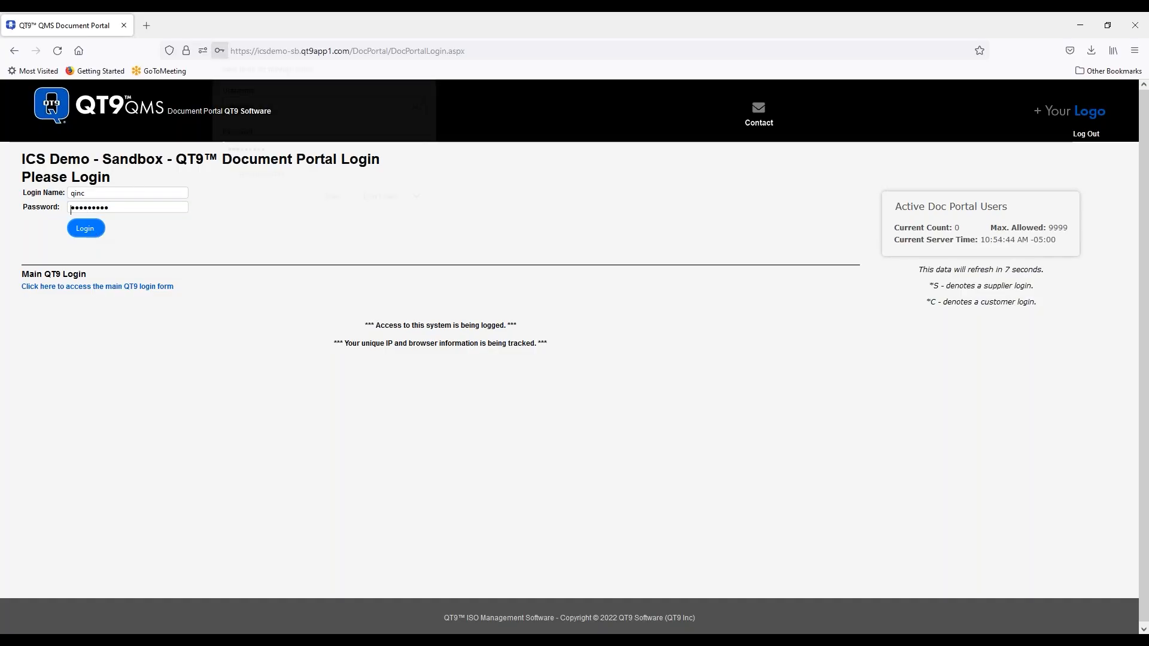
click(370, 202)
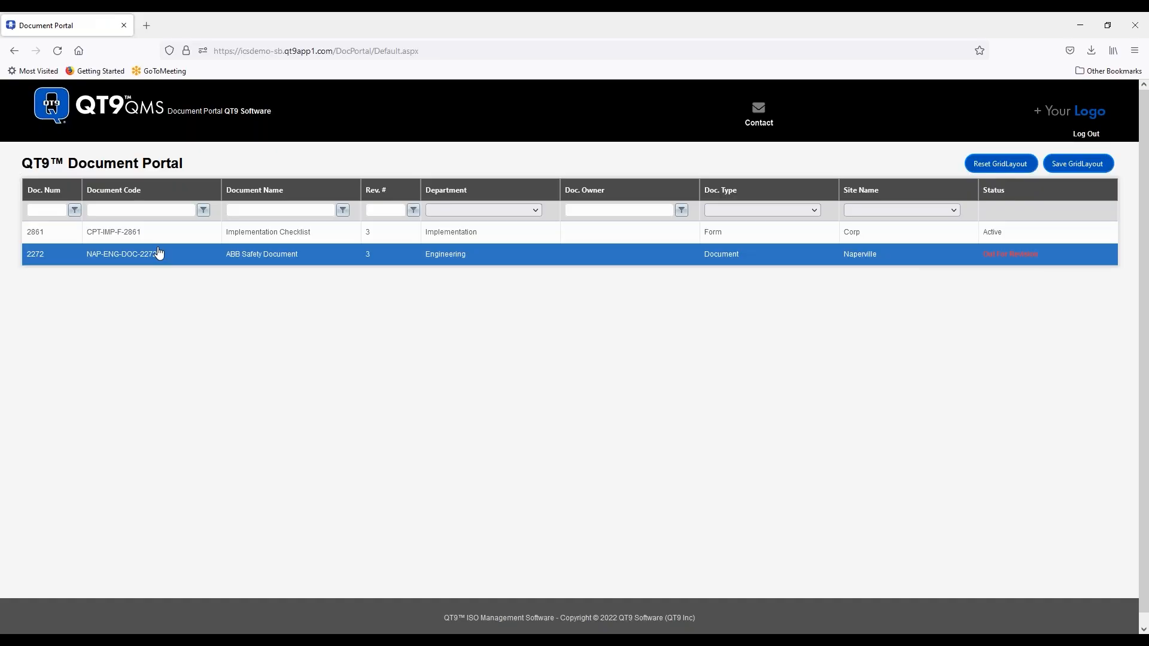
click(124, 231)
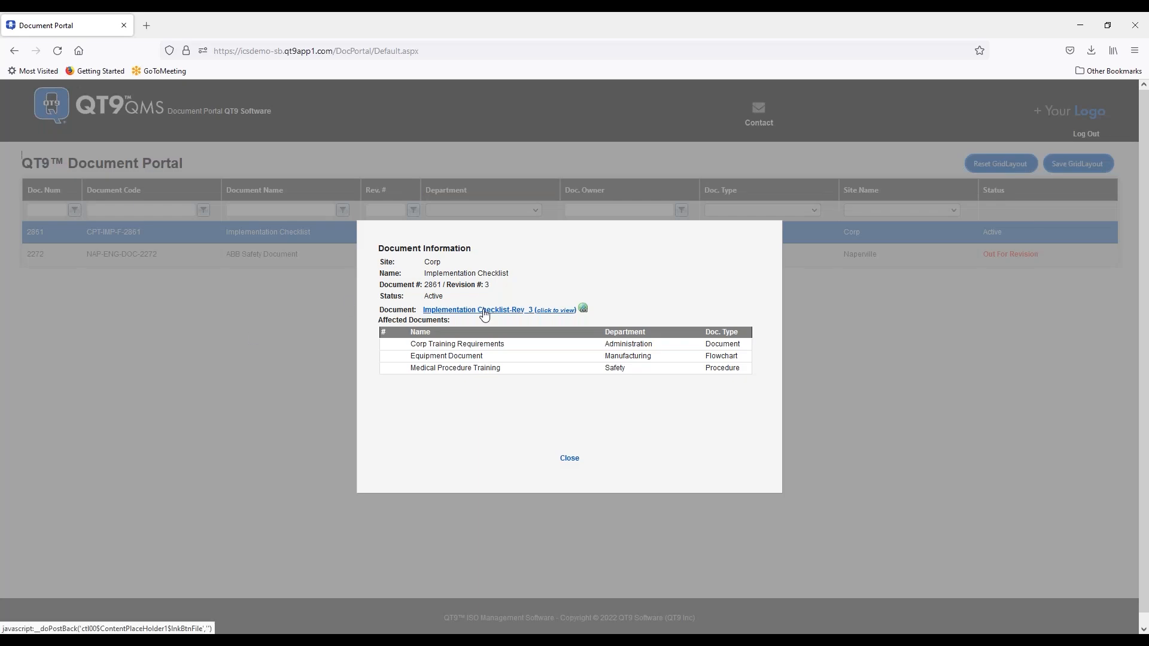
click(484, 310)
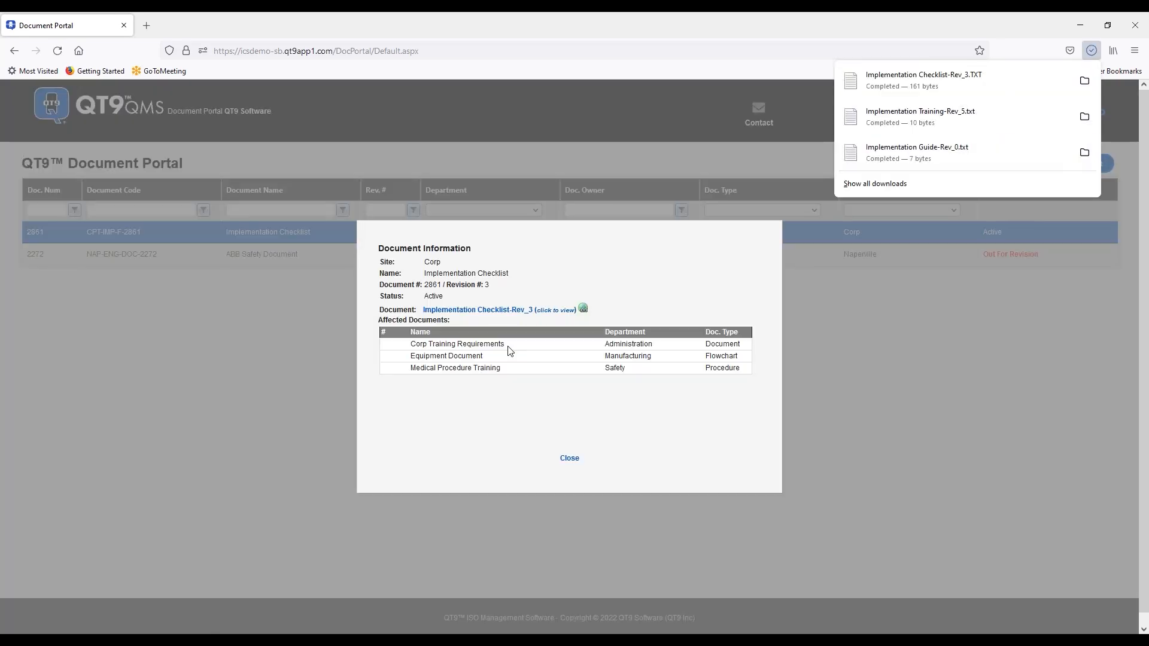
click(569, 459)
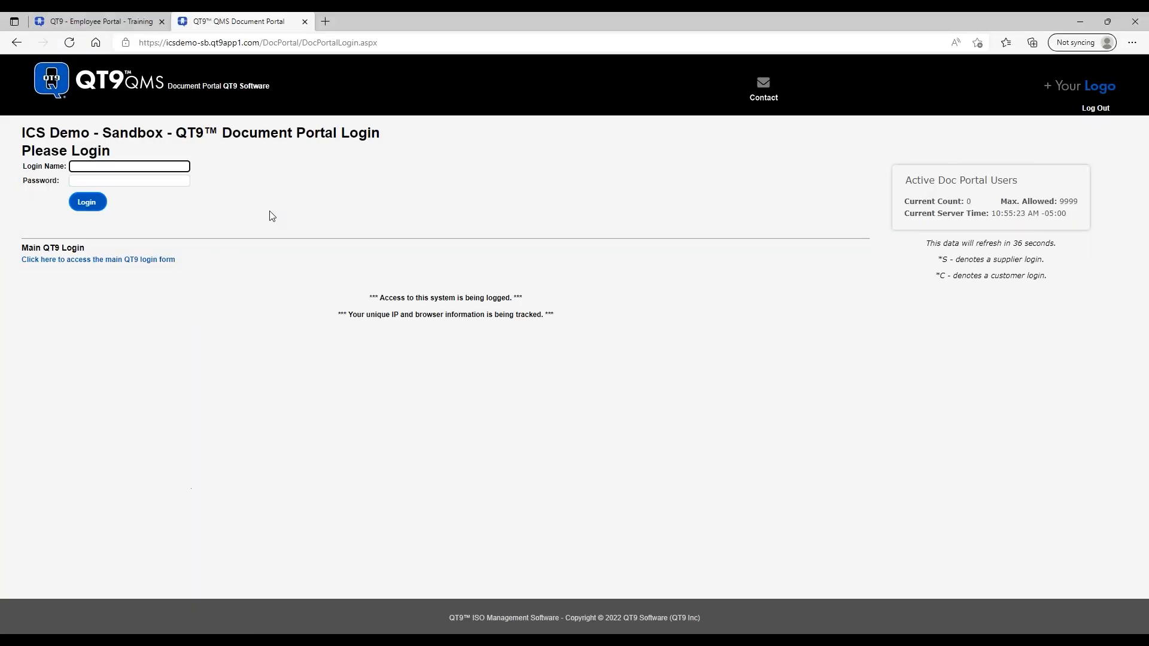
- Reload the Edge portal login page, then return to the Firefox portal window
click(70, 42)
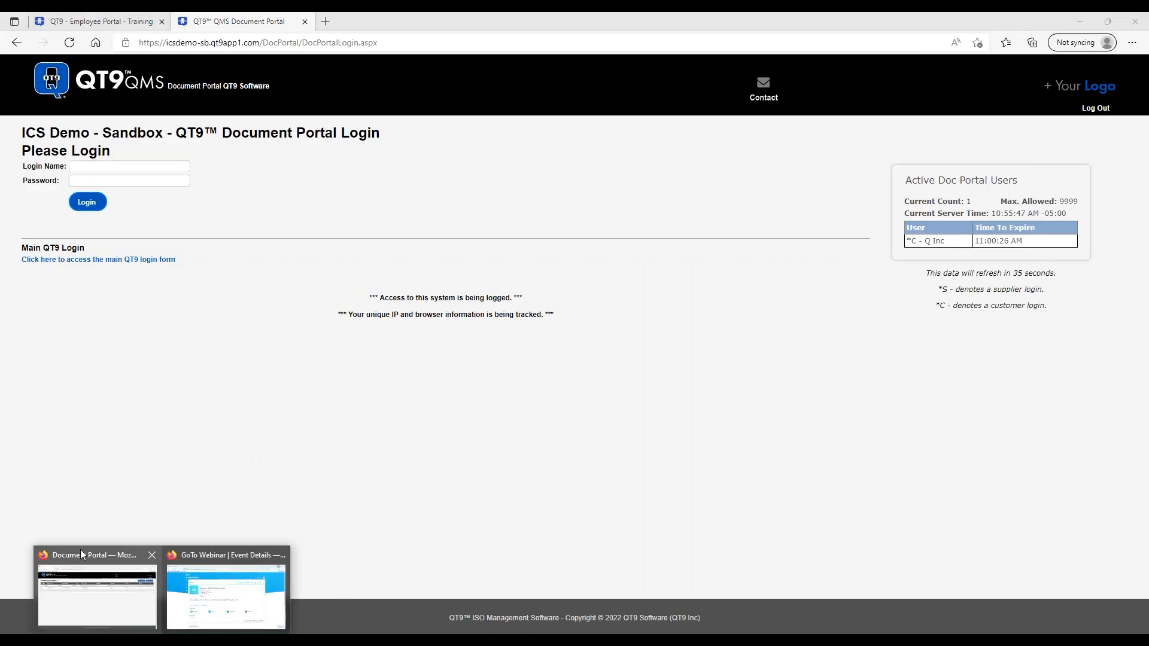
click(84, 548)
- Log out and sign in with the supplier's login name and password, not saving them
click(1086, 134)
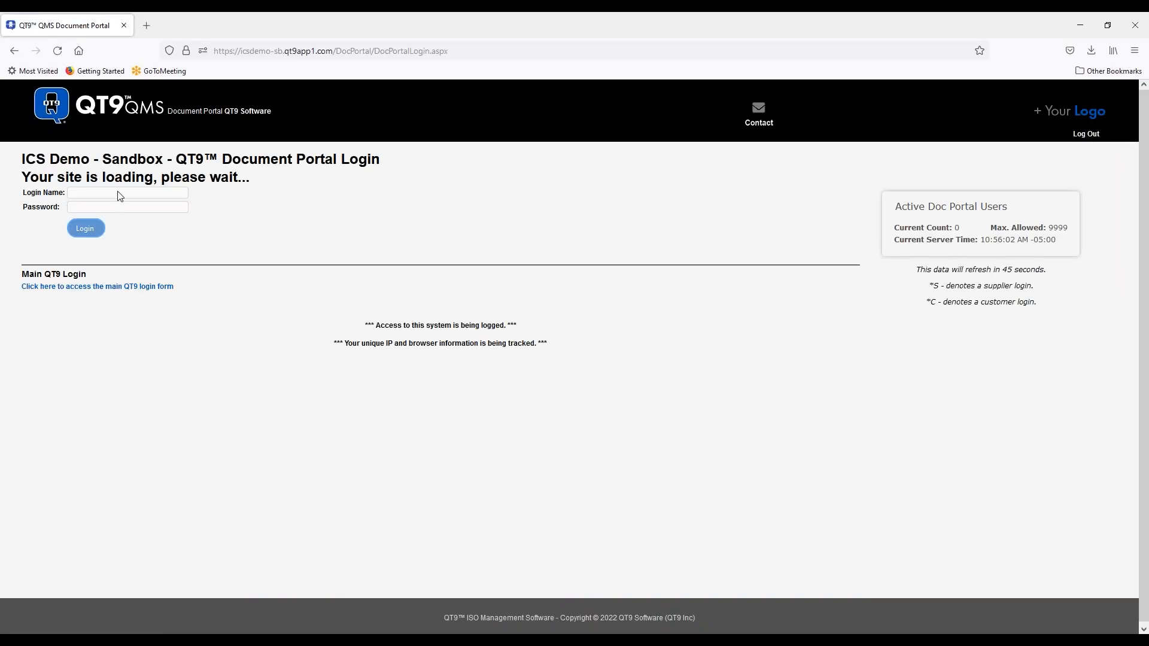
click(121, 192)
text(q)
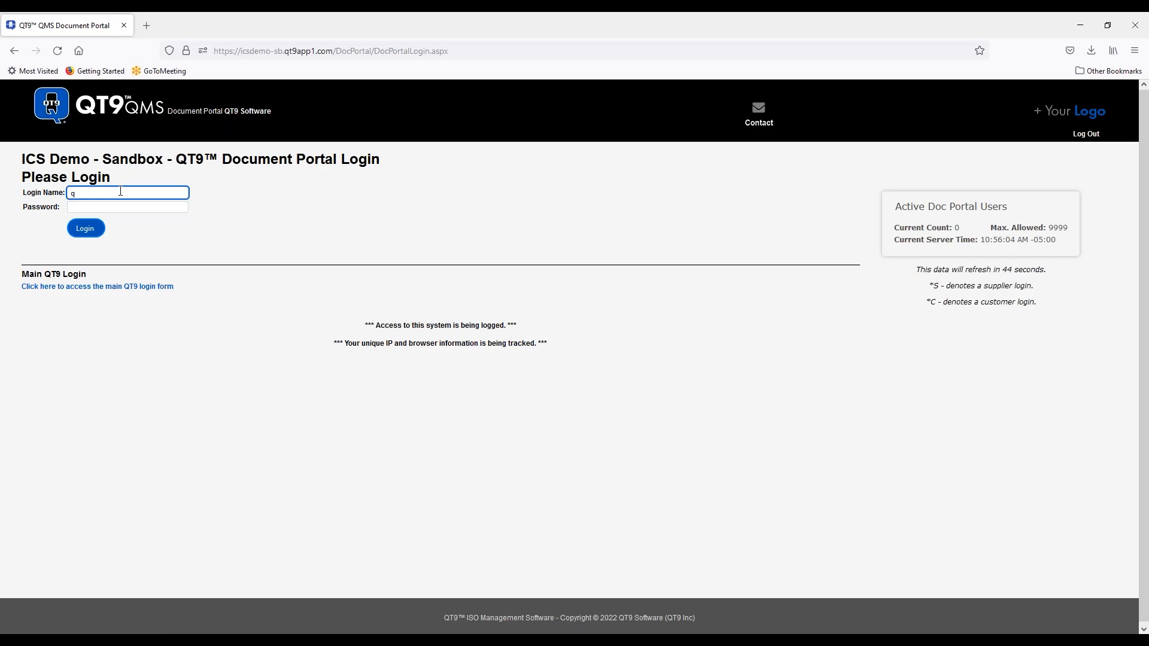
text(consultants)
click(137, 208)
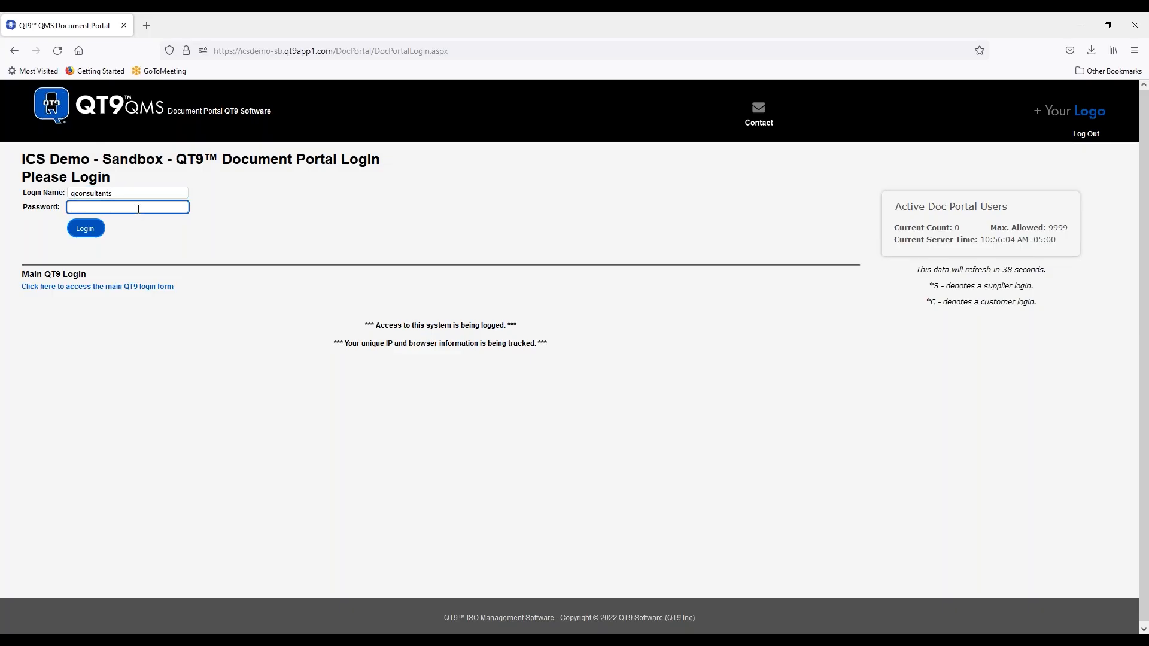
text(•••••••)
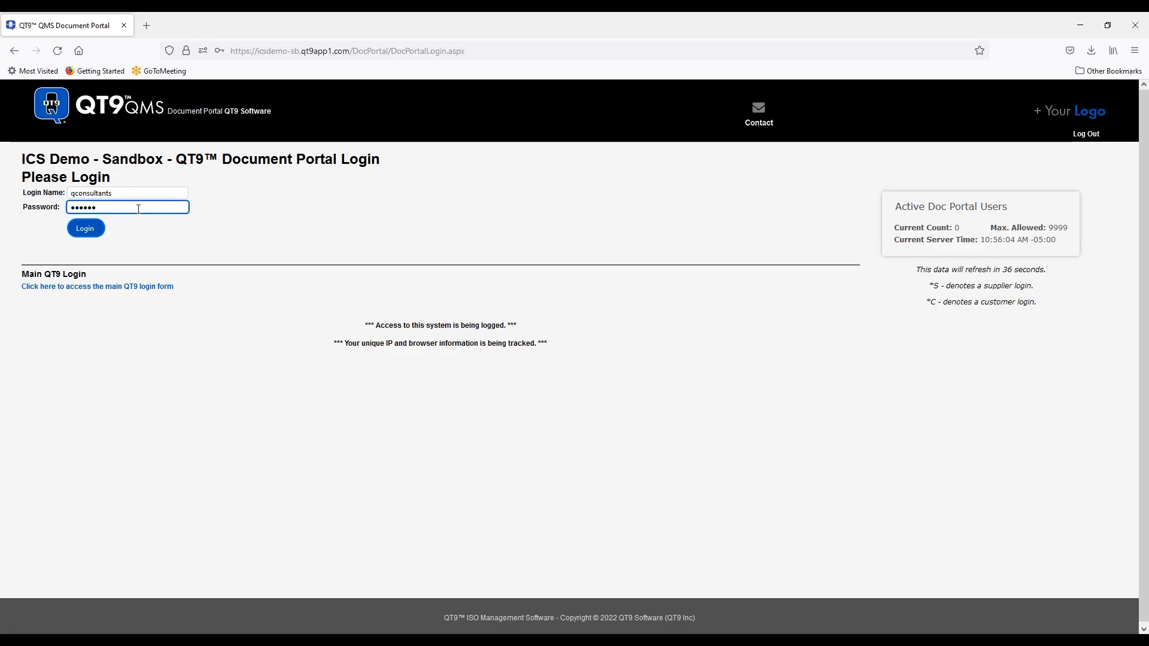
text(••)
click(102, 230)
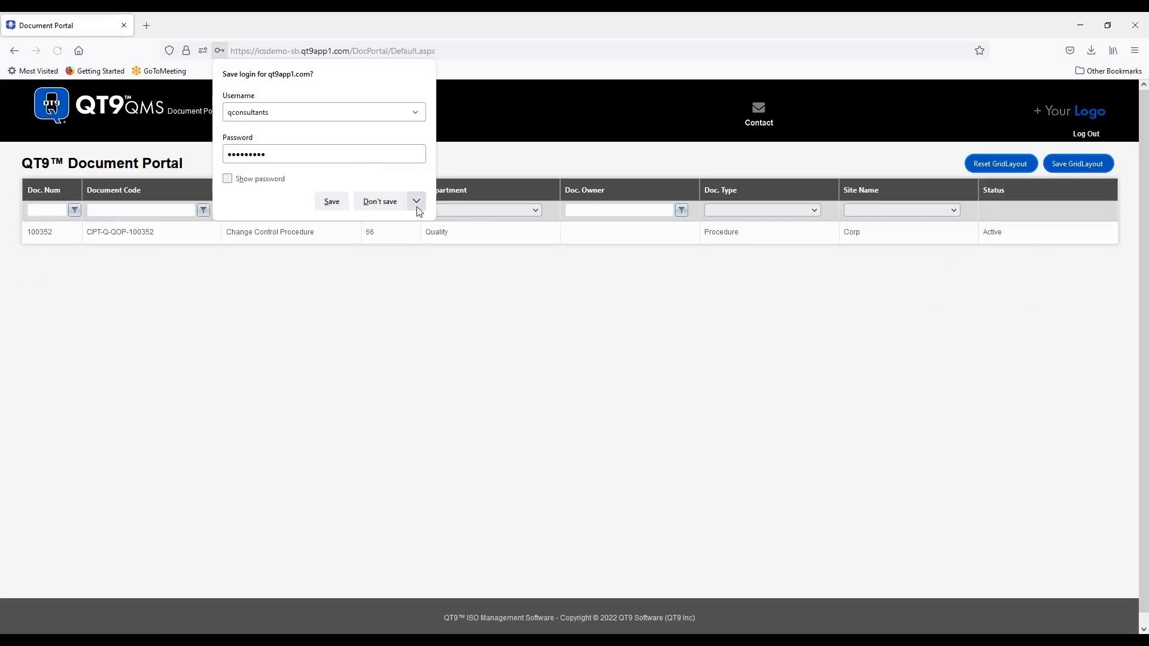
click(380, 201)
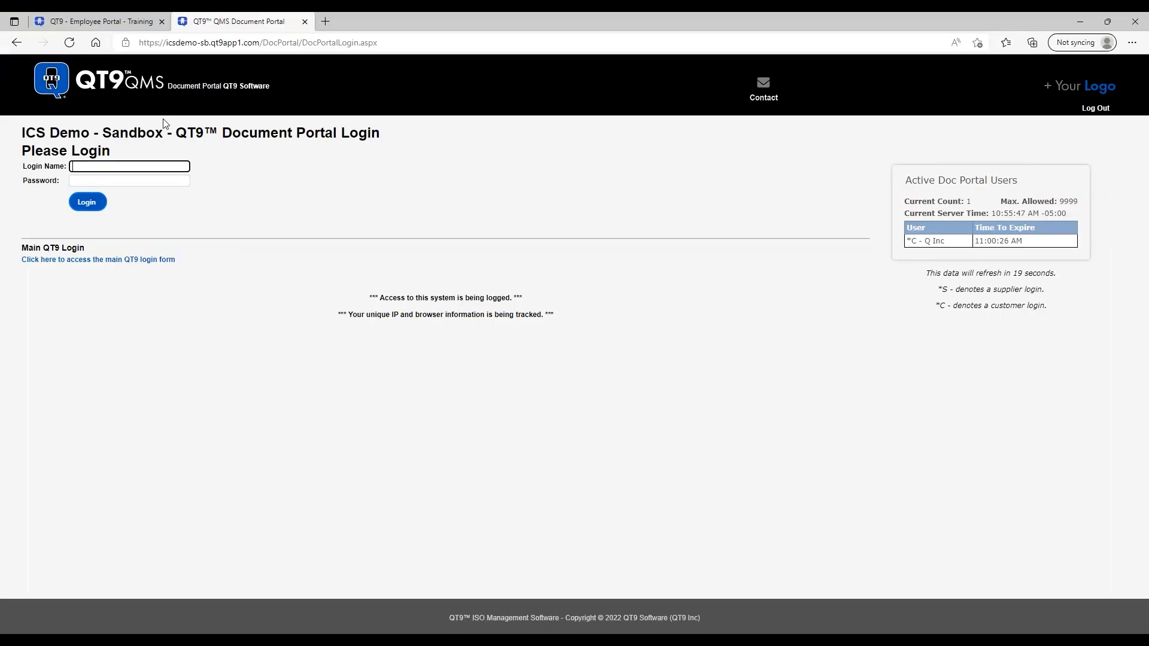
- Refresh the portal page, switch to the other portal window and log out
click(64, 46)
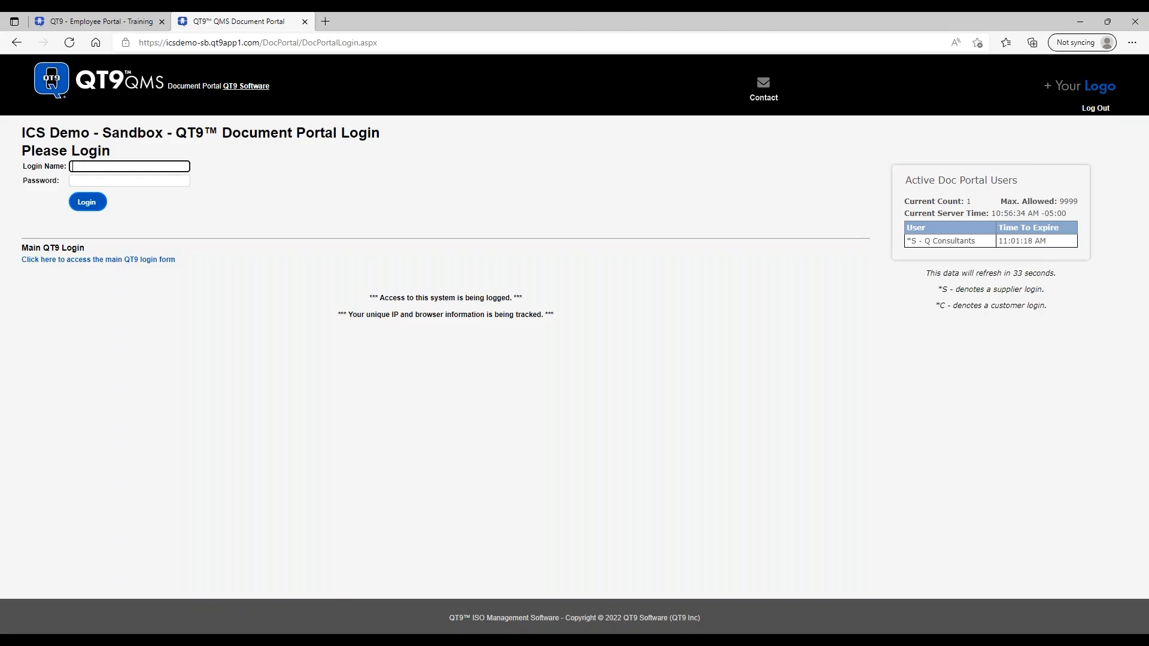
click(136, 643)
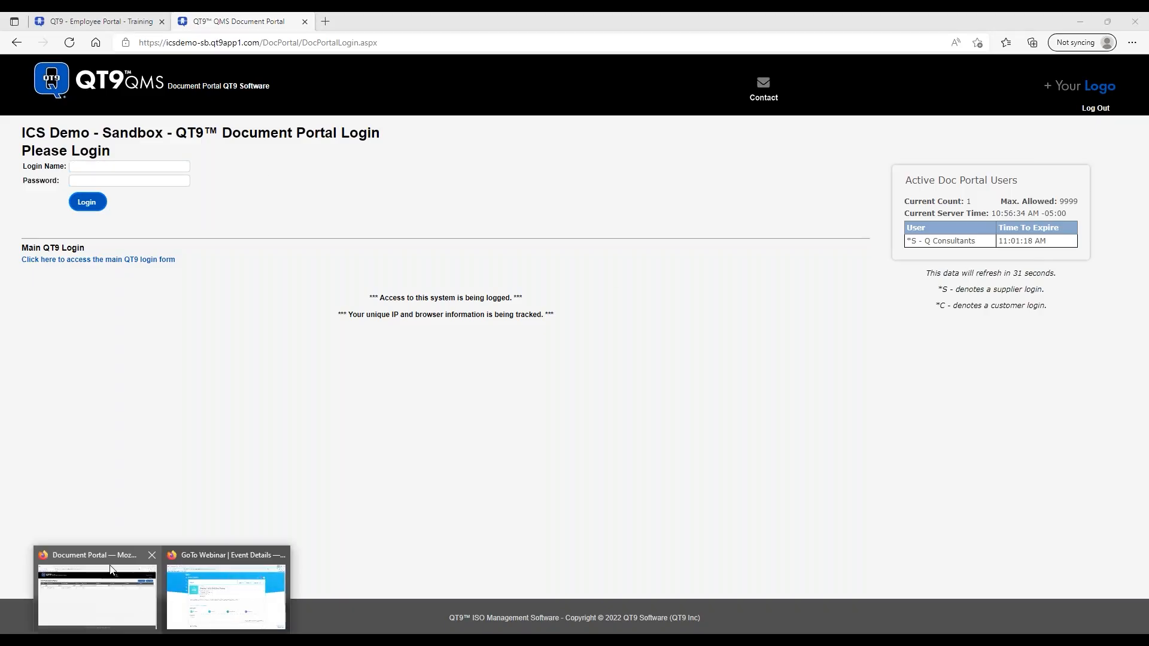
click(96, 565)
click(1086, 134)
- Sign into the main QT9 site with the administrator user name and password
click(116, 288)
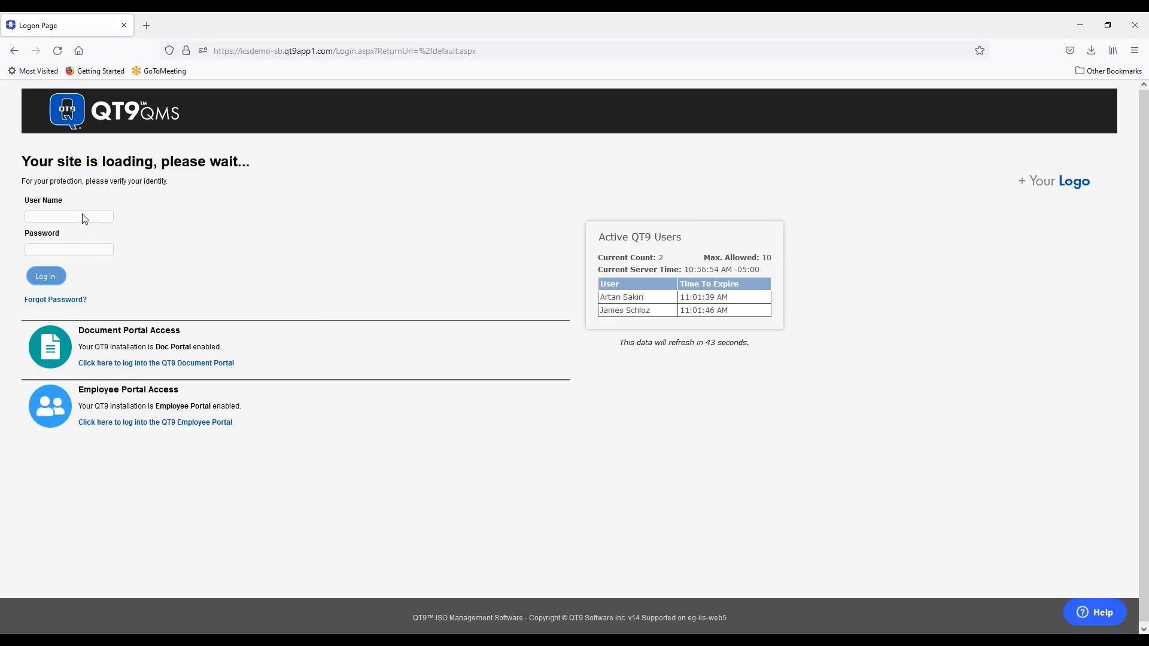
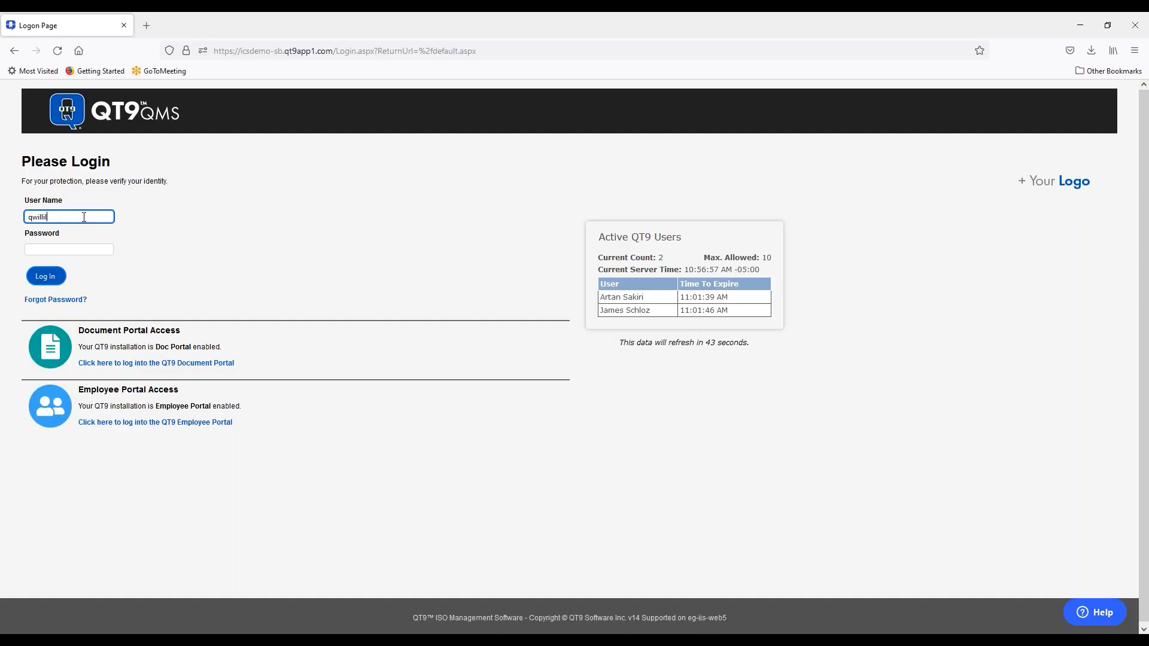
key(Tab)
text(•••••••••)
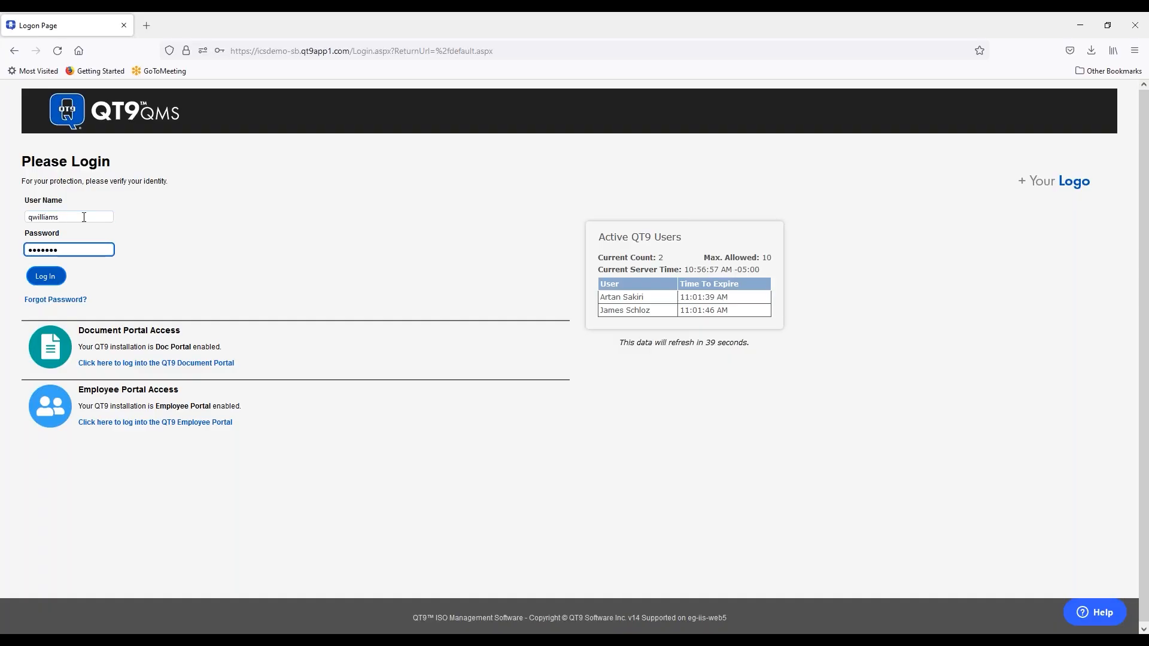
key(Return)
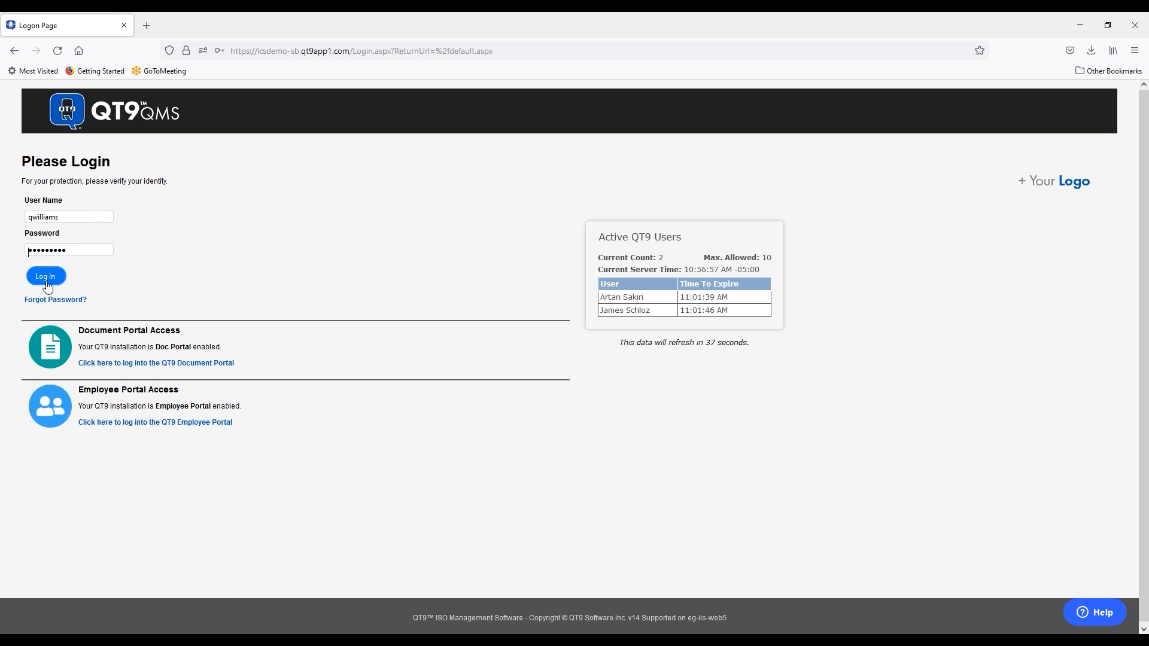
click(383, 204)
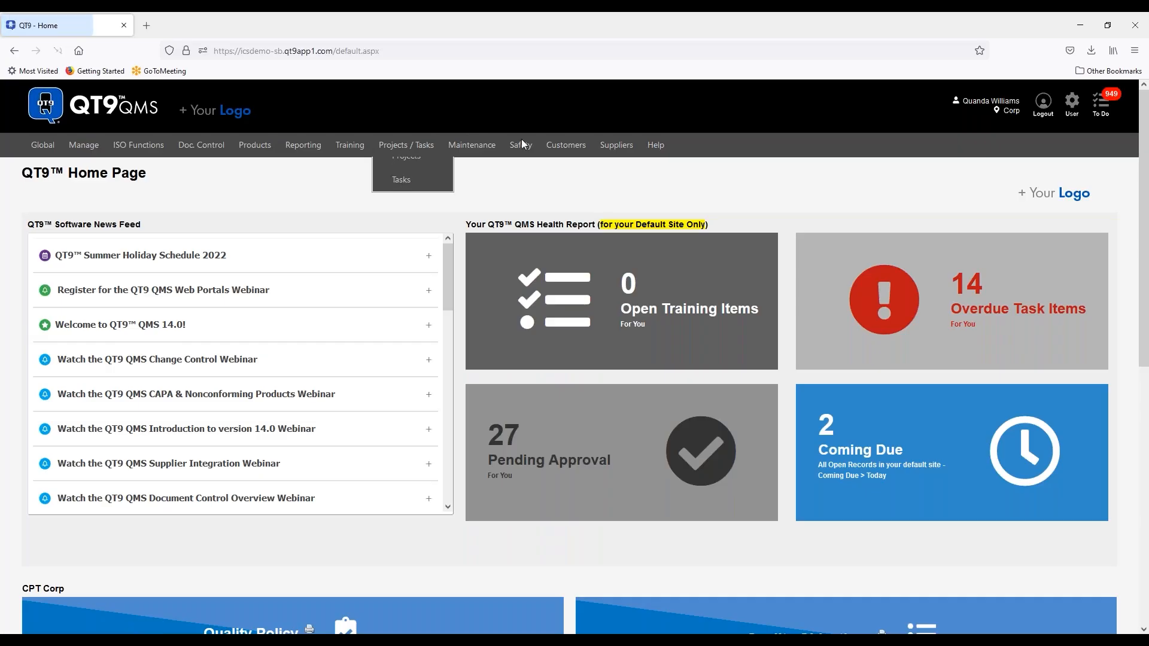
- Filter Maintain Customers to names containing 'q', open Q Inc, and review its documents
mouse_move(566, 149)
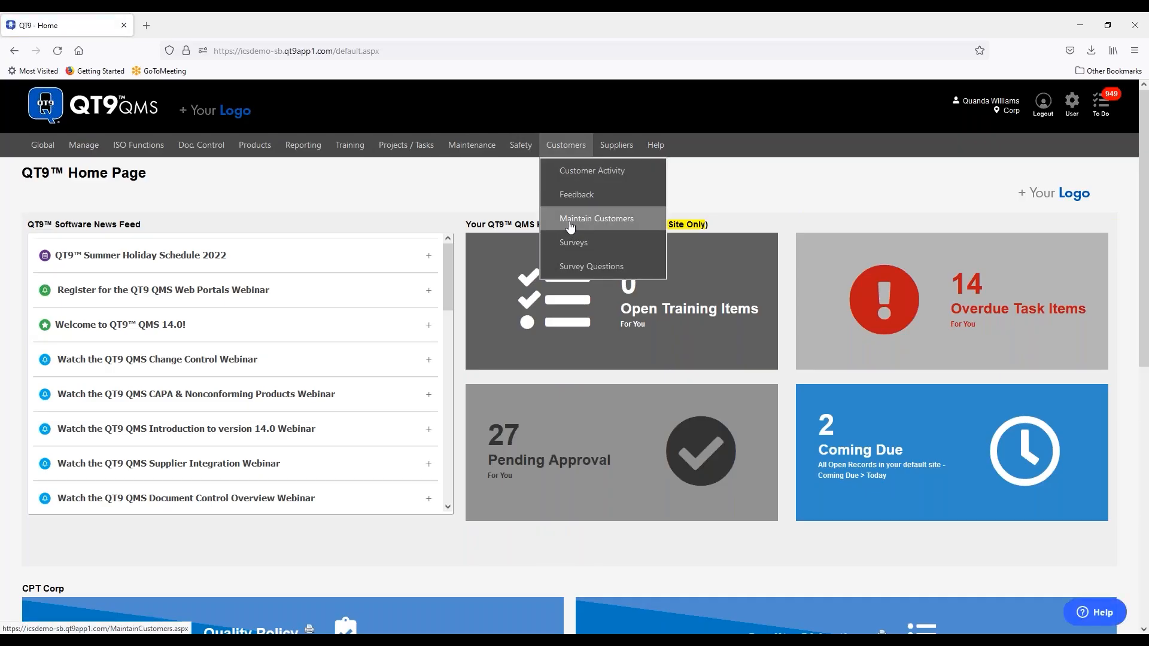
click(569, 228)
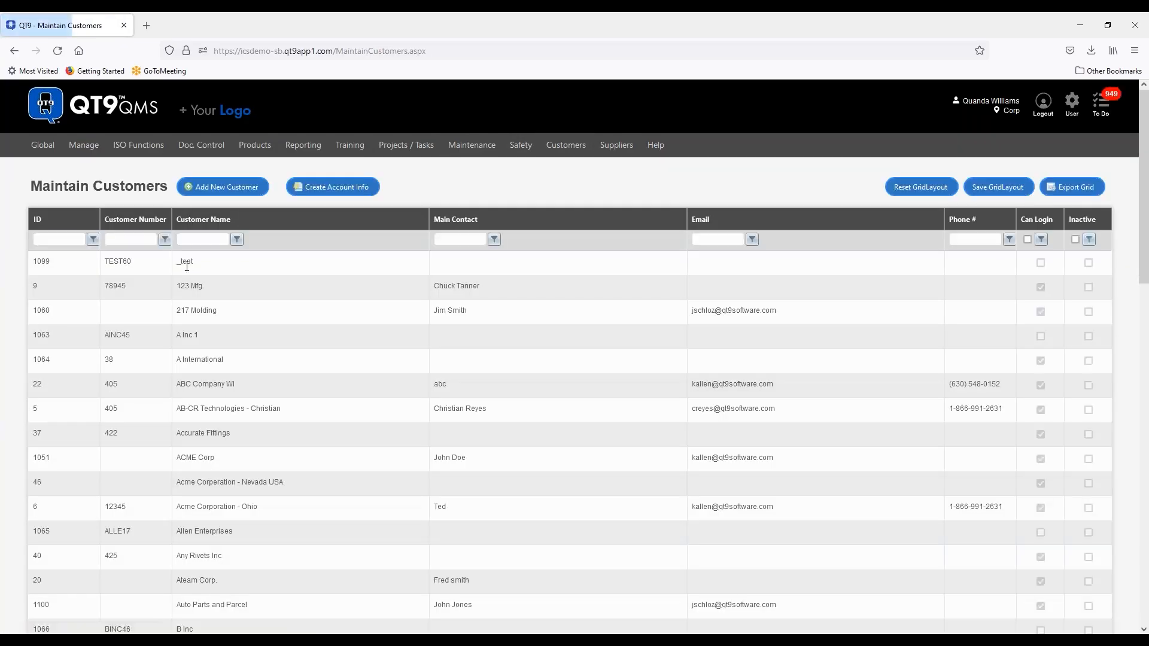
click(207, 239)
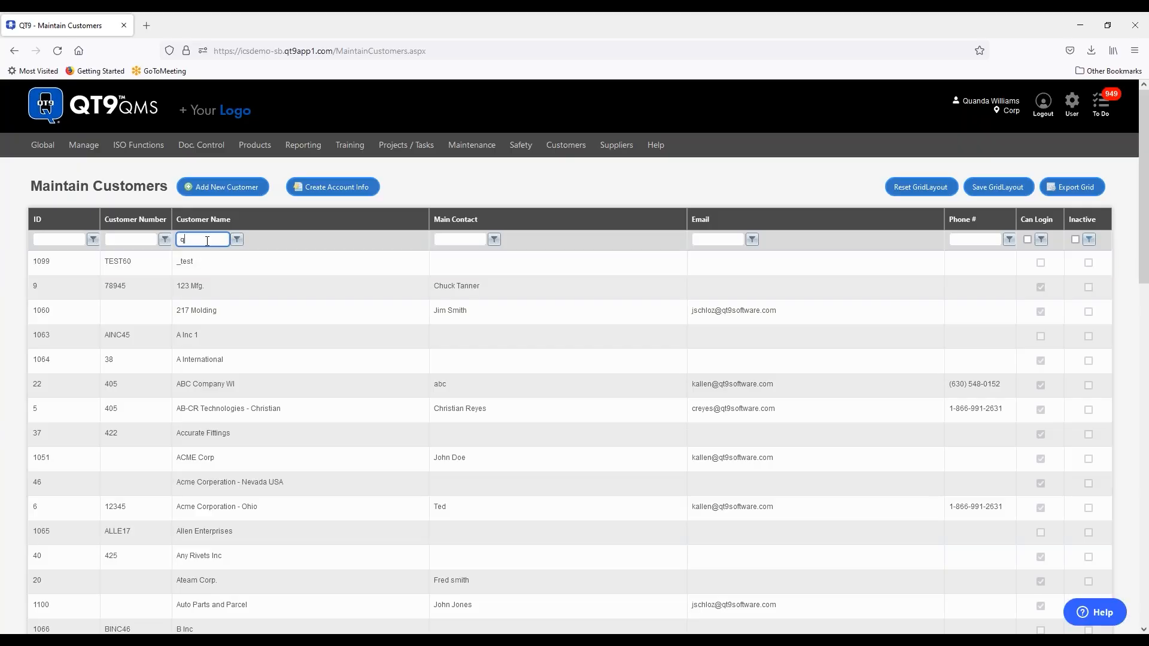
click(238, 241)
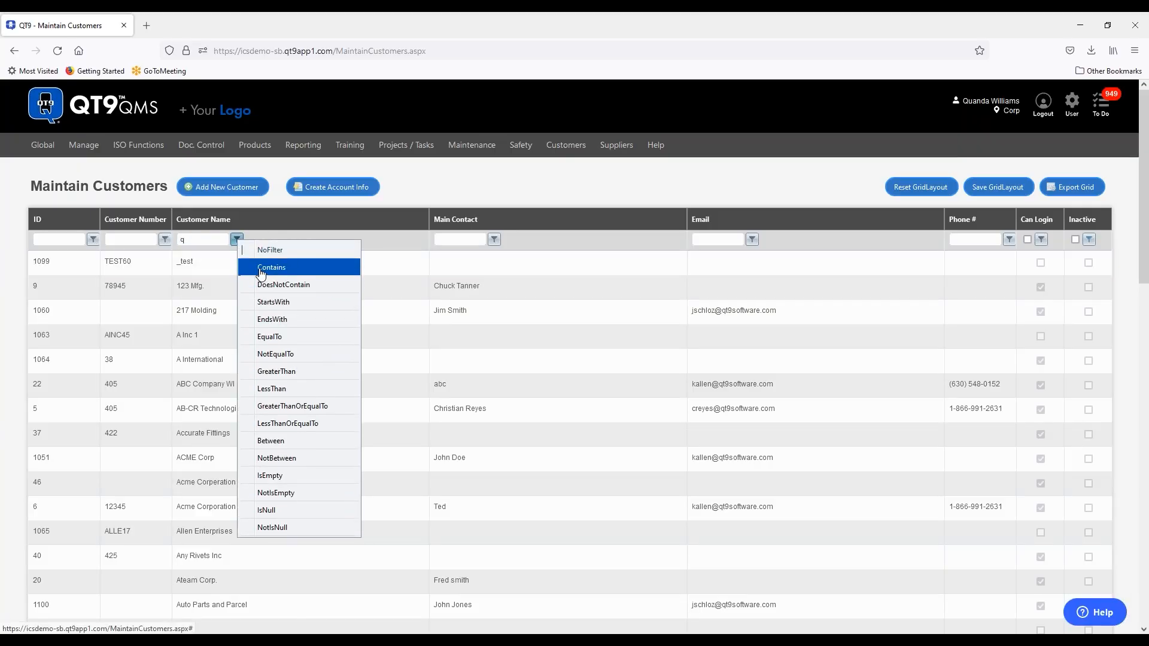
click(263, 268)
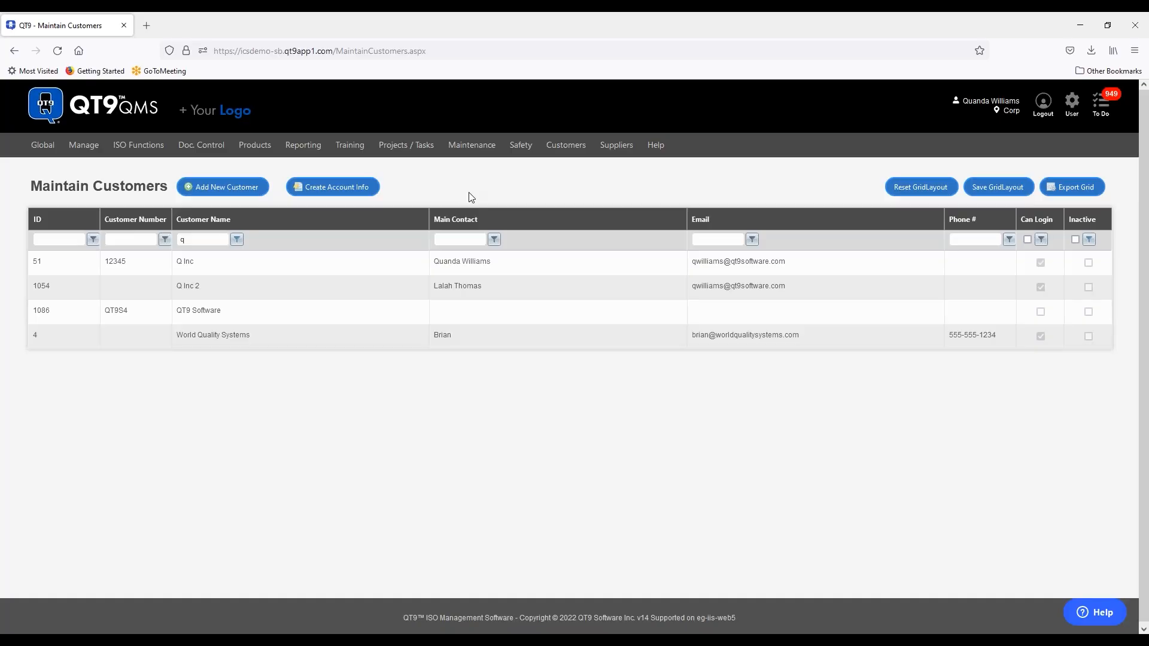
click(251, 262)
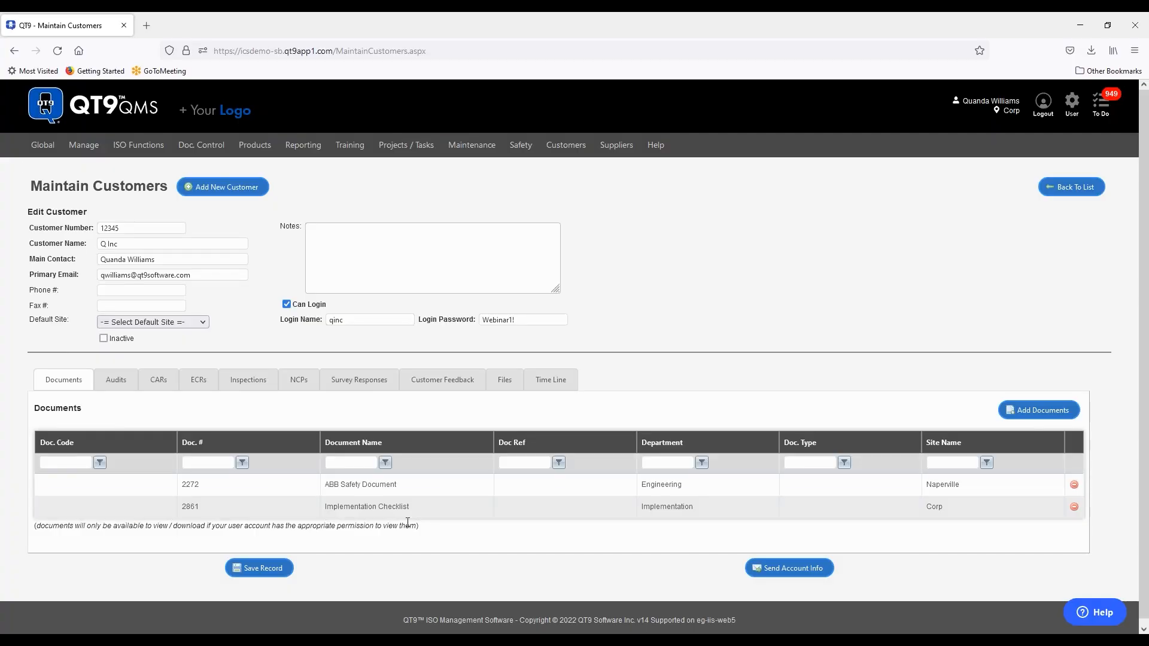
click(1022, 410)
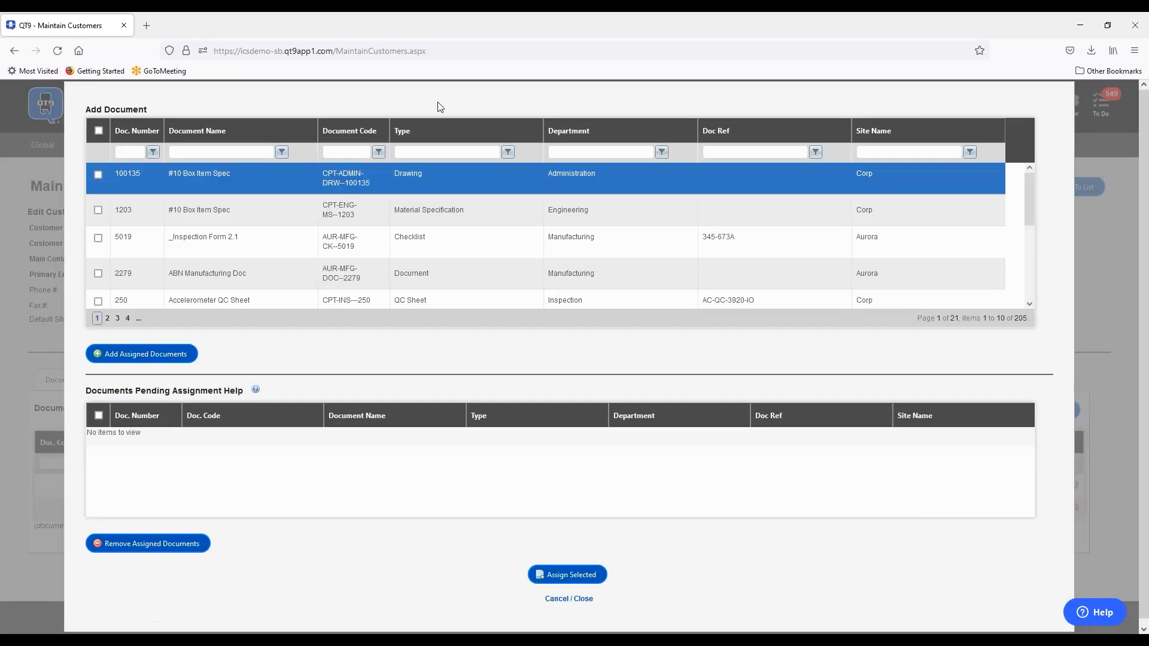
click(483, 304)
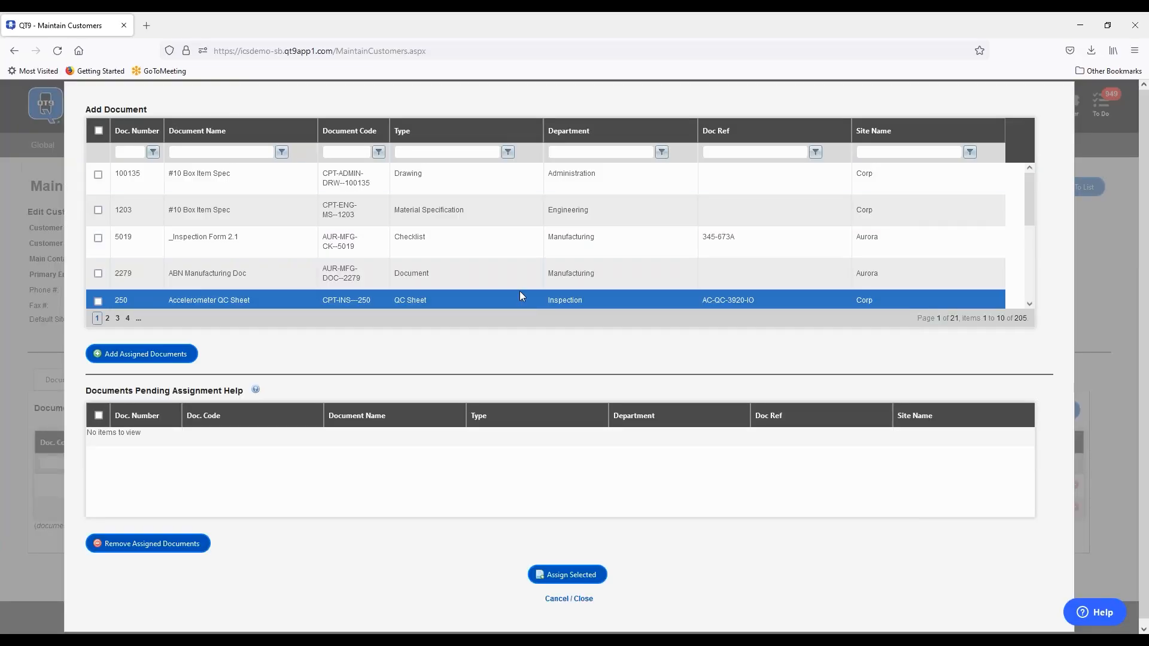
click(577, 599)
- Filter Maintain Suppliers to names containing 'q', open Q Consultants, and review its documents
mouse_move(626, 148)
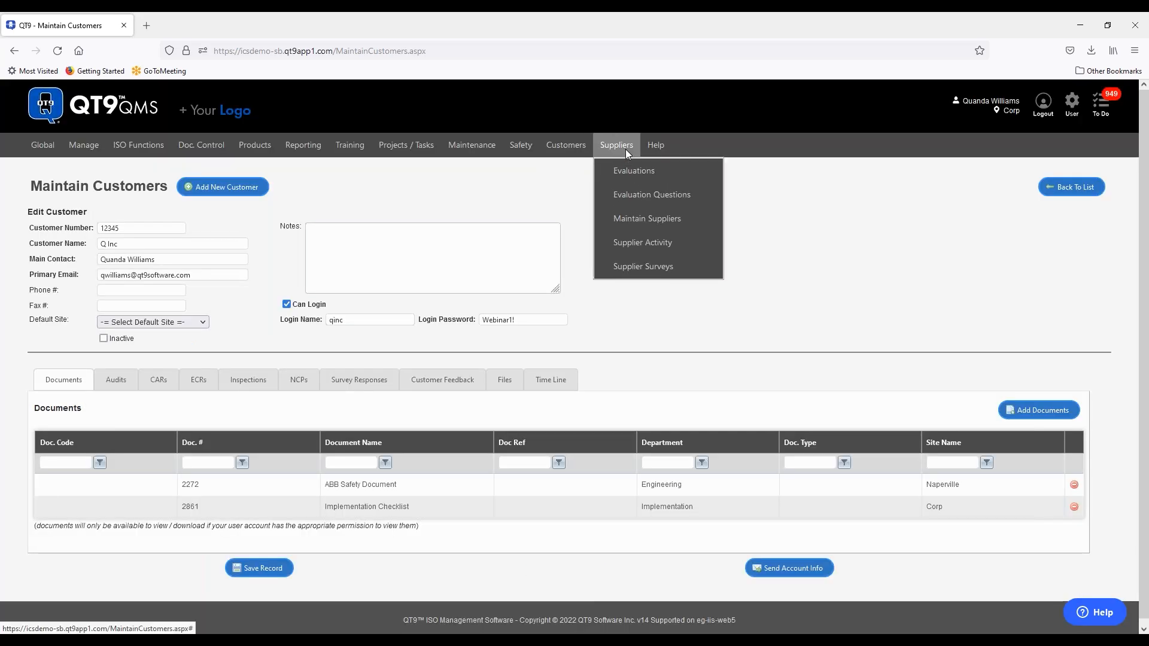
click(630, 220)
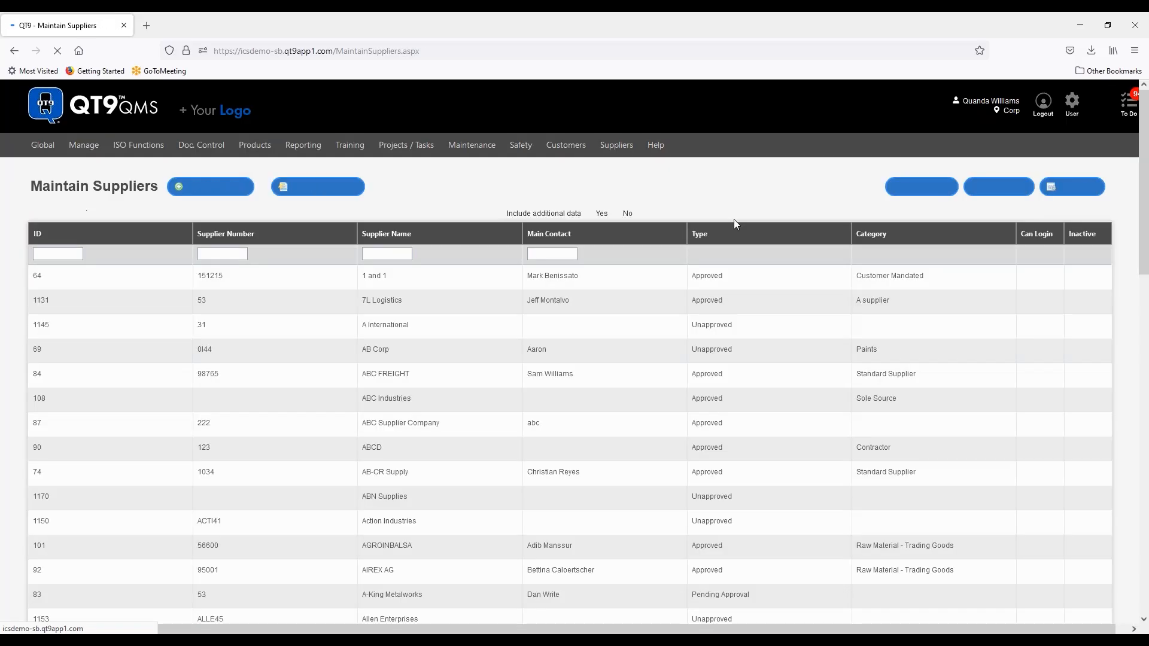
click(383, 253)
text(q)
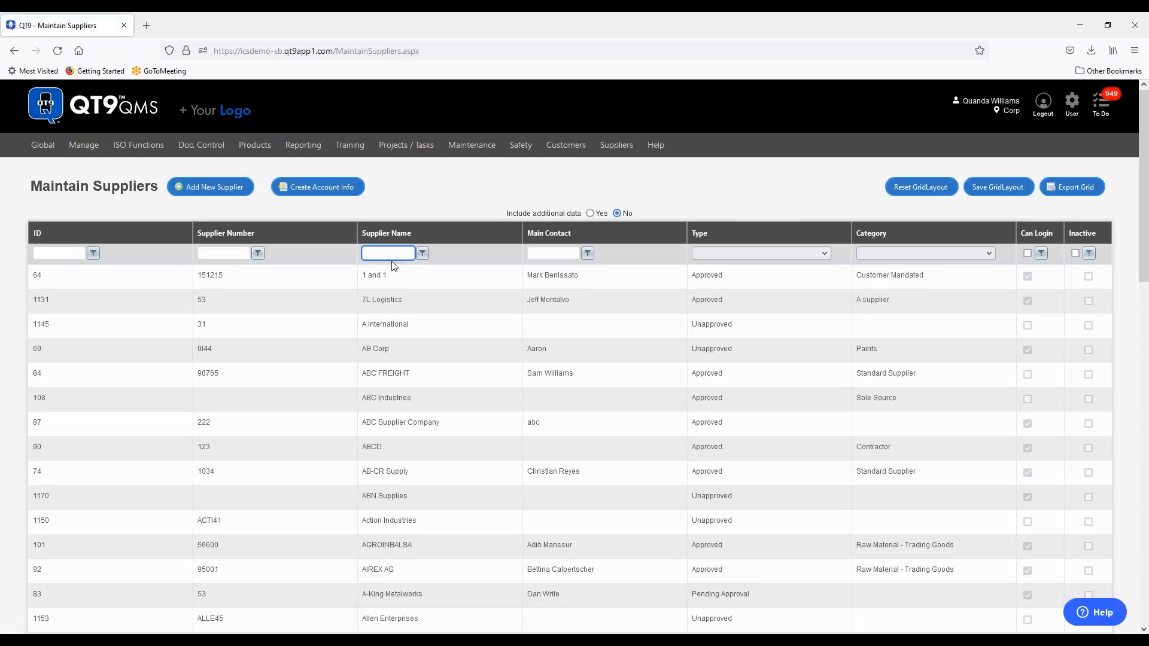
click(428, 255)
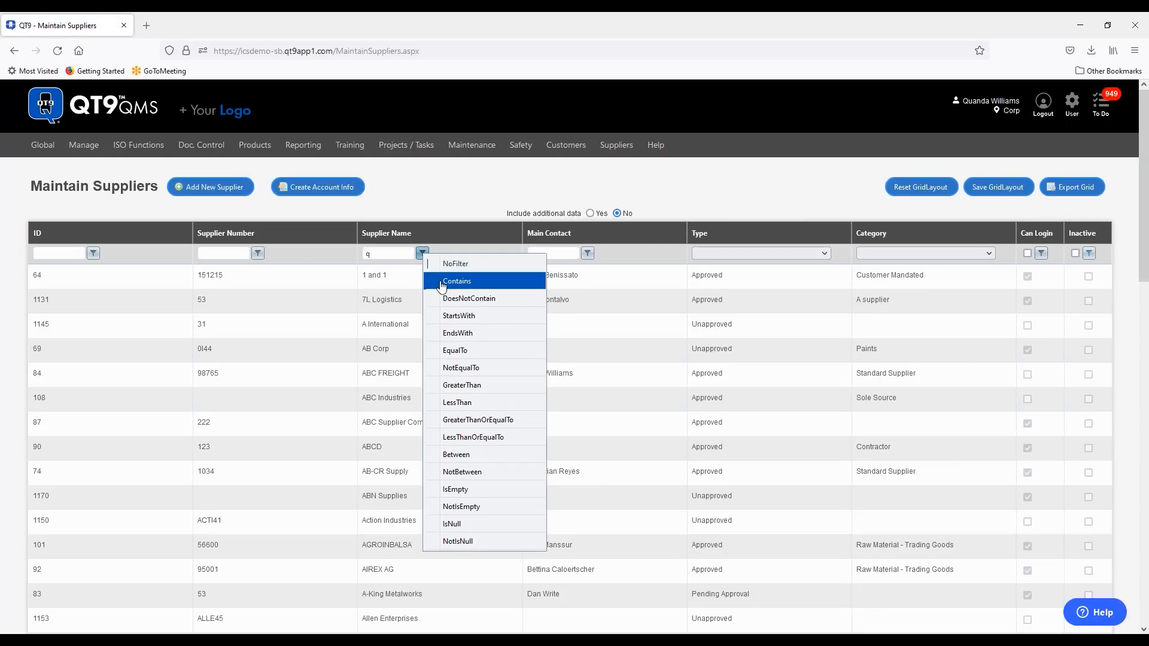
click(446, 277)
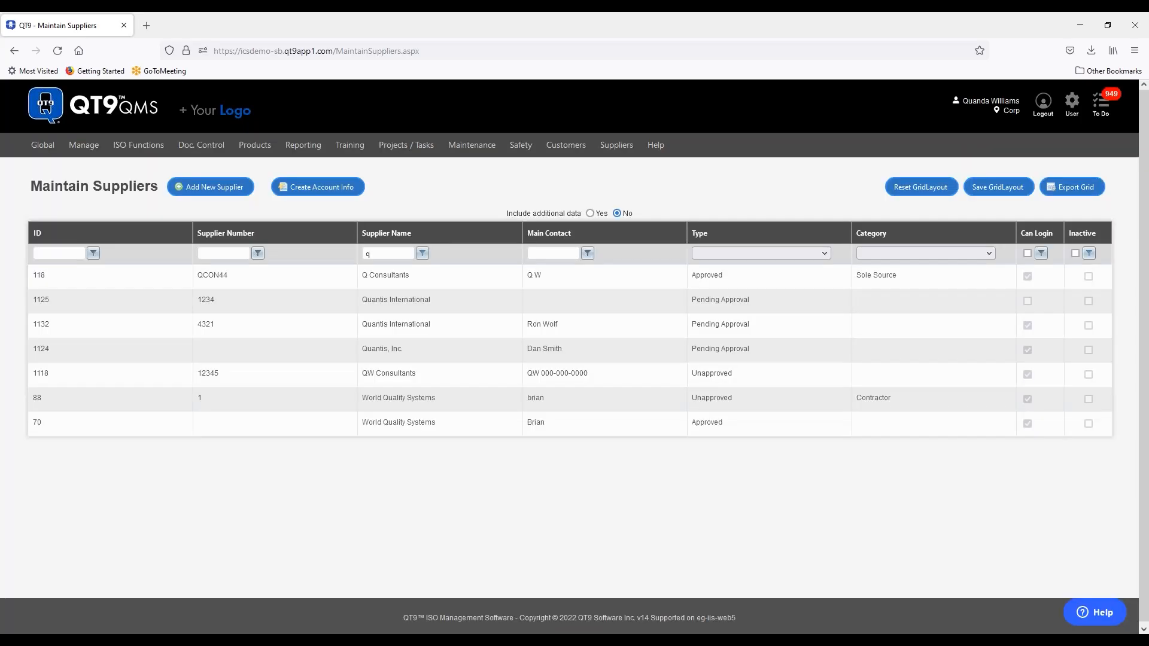
click(415, 277)
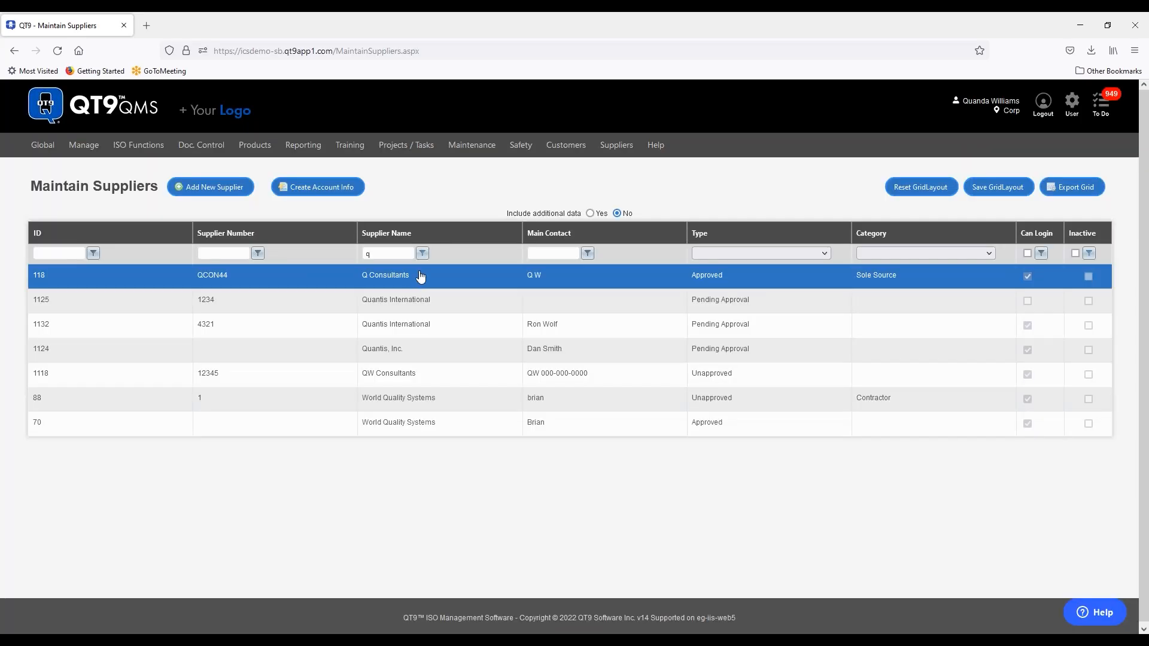
click(415, 278)
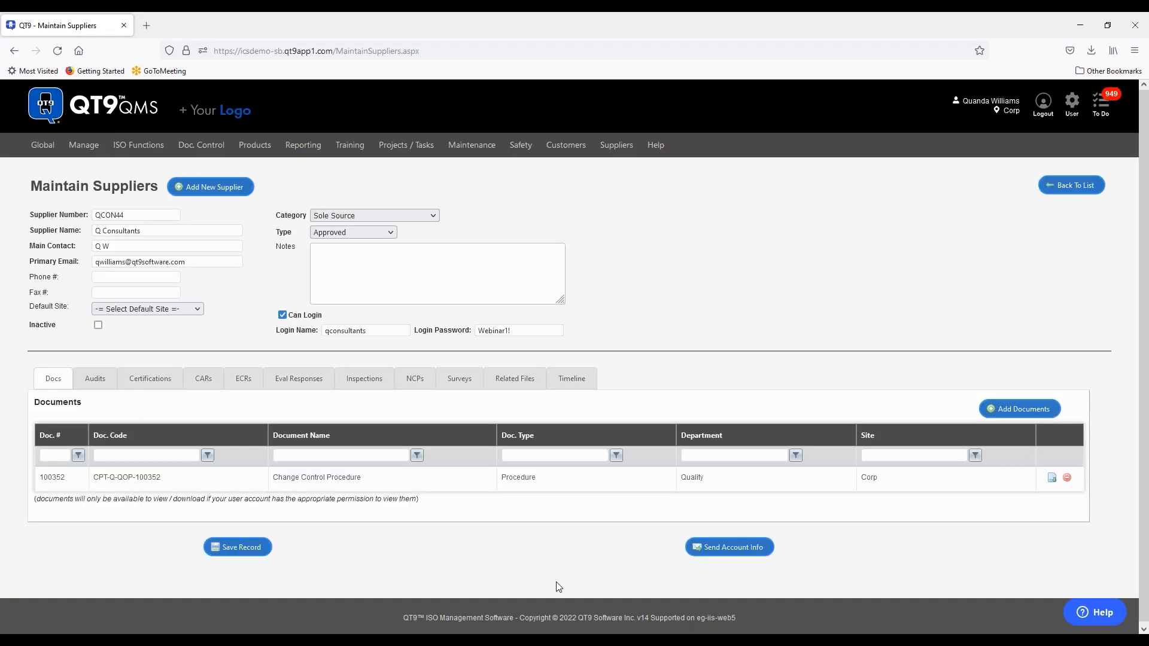
click(1016, 413)
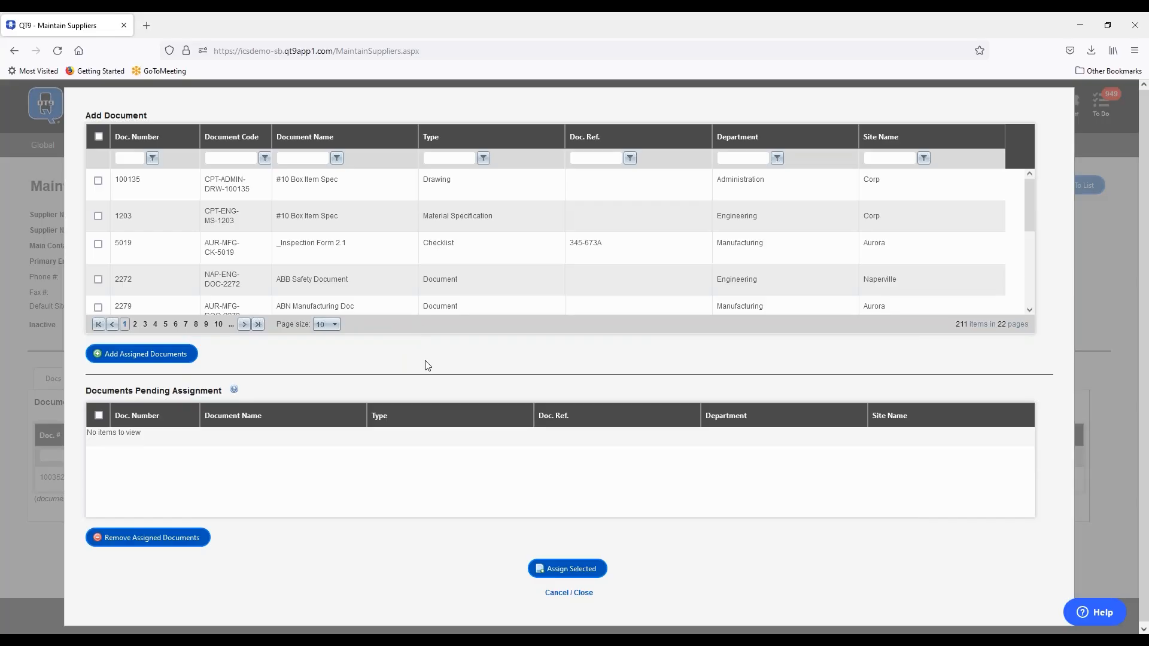
click(576, 599)
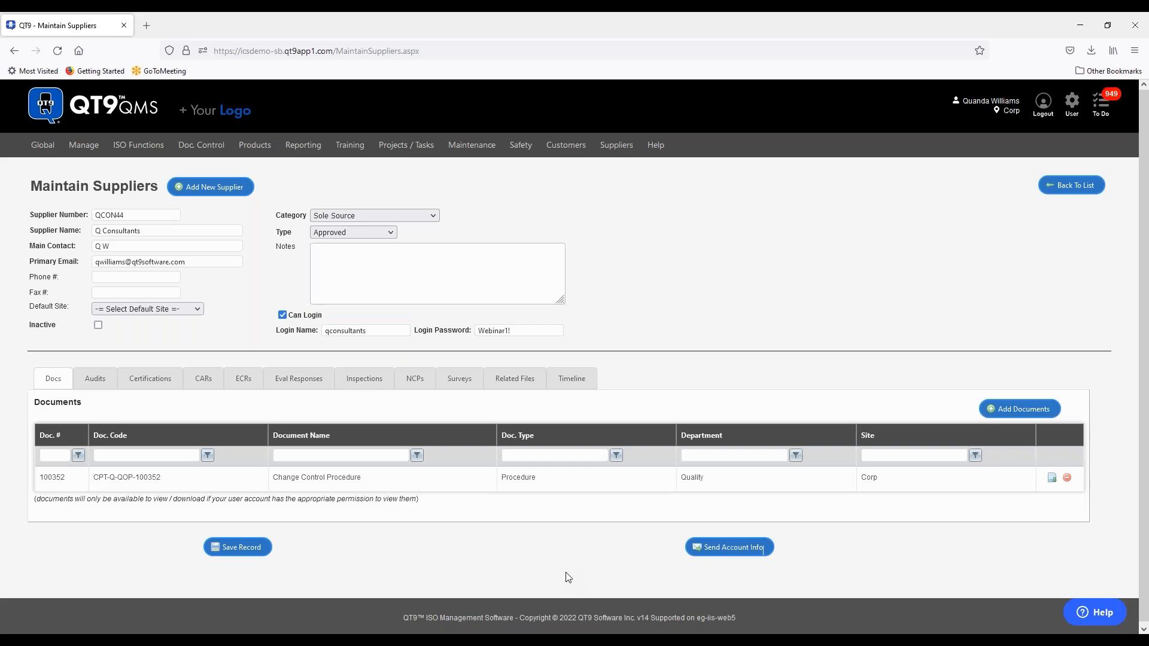